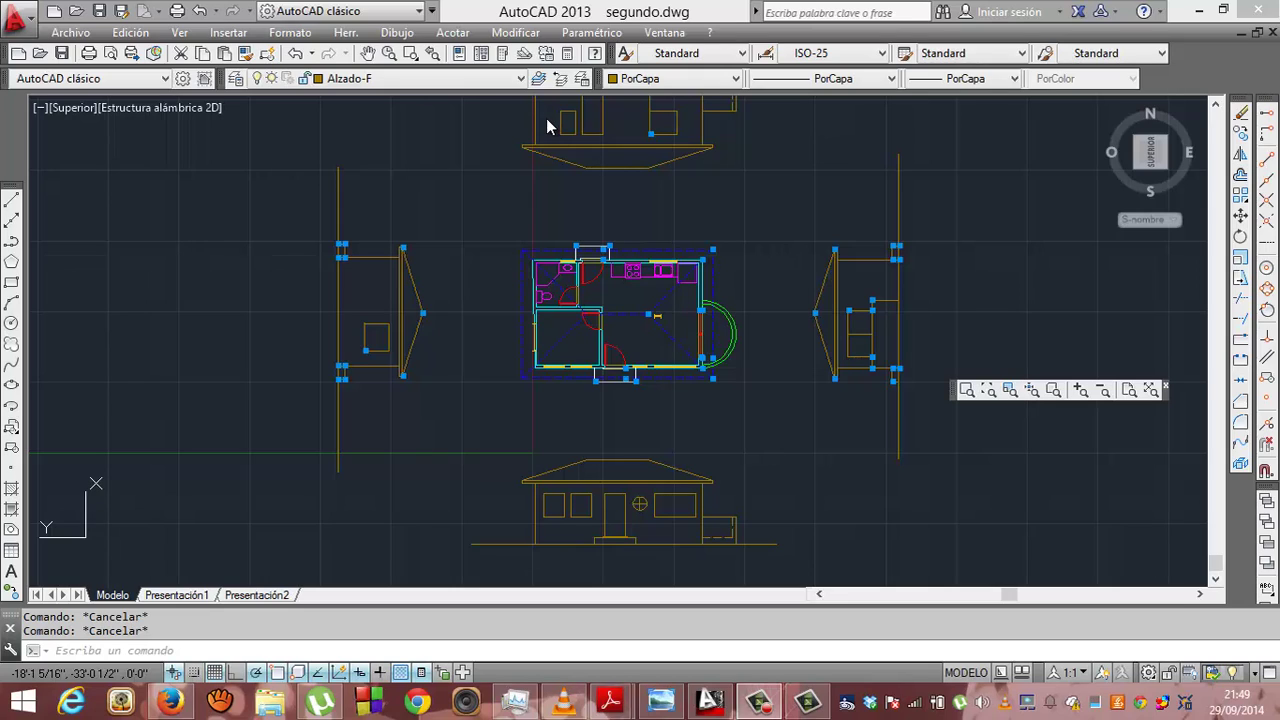
# Open the Opciones dialog from the bottom of the Herr. menu
pyautogui.click(347, 33)
pyautogui.moveTo(411, 342)
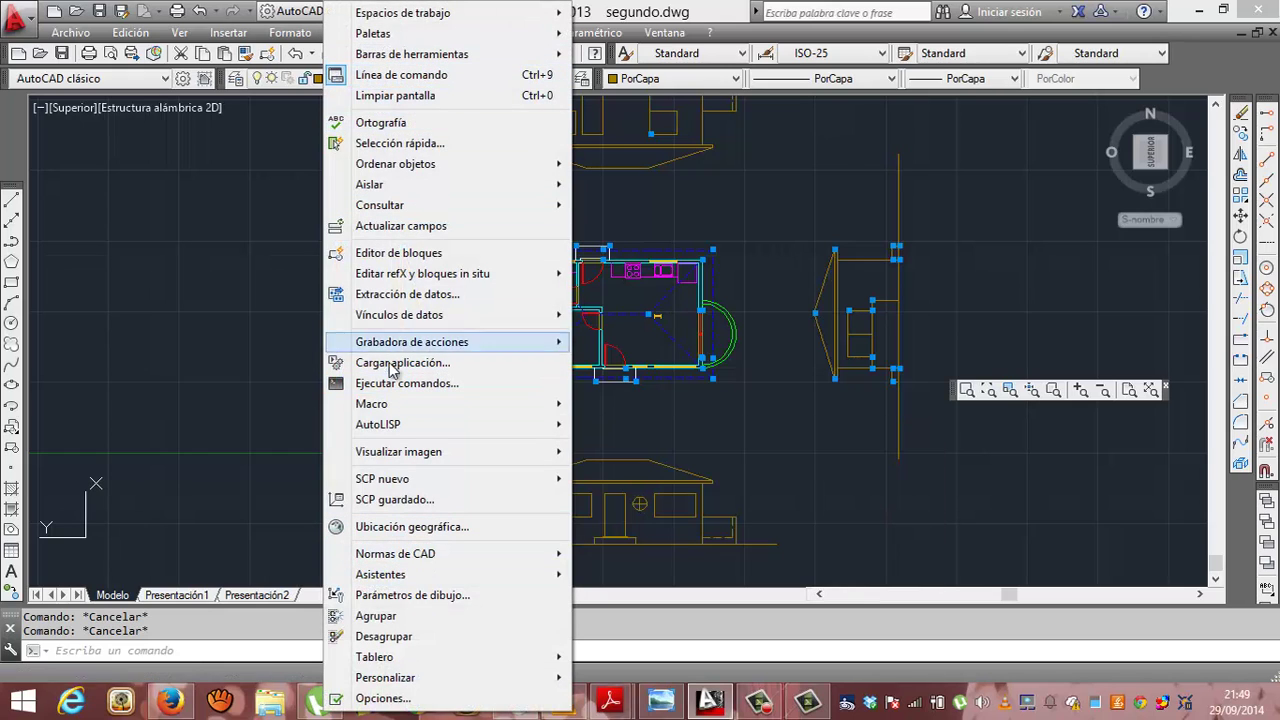
pyautogui.click(383, 698)
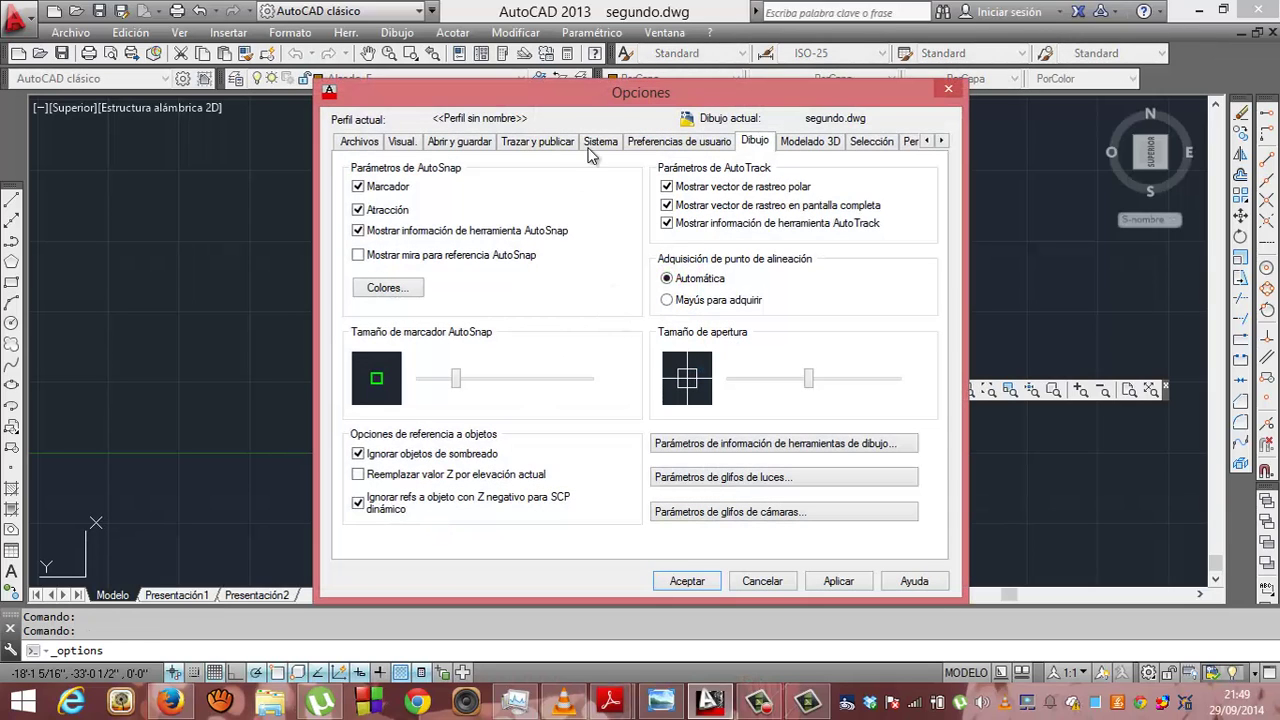
# Set the 2D model space uniform background to Blanco on the Visual. tab and close Opciones
pyautogui.click(400, 143)
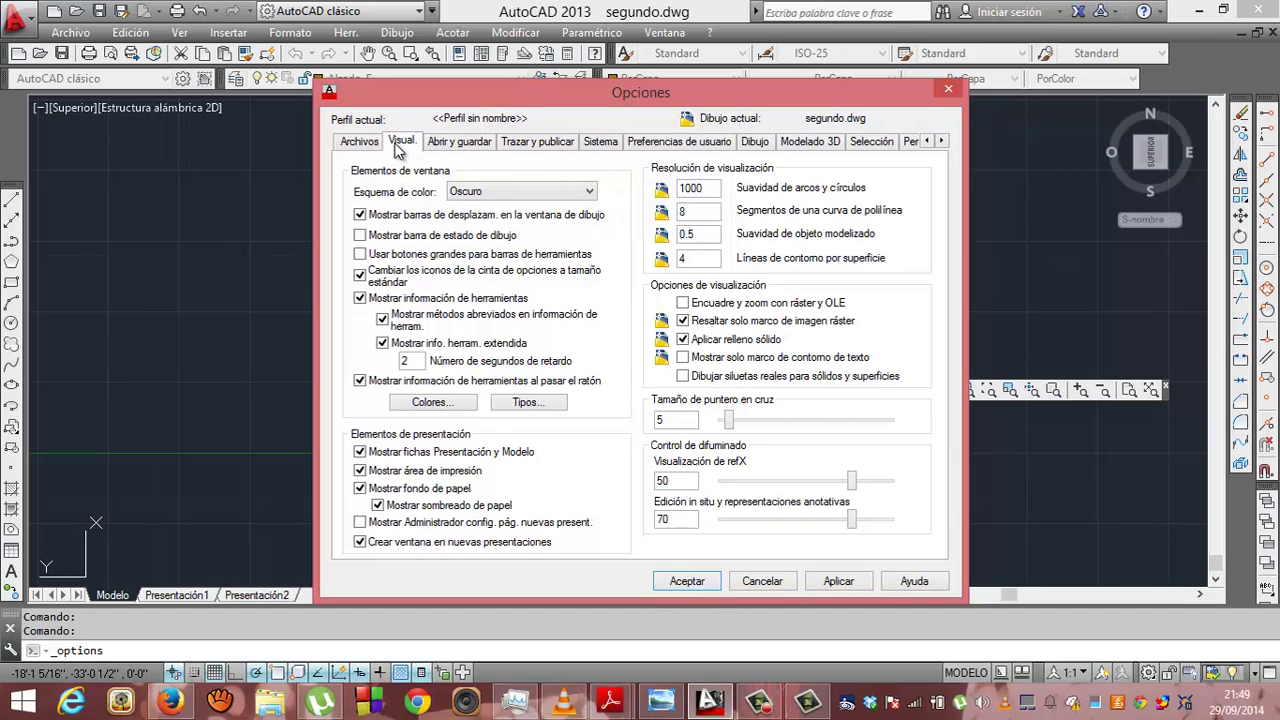
pyautogui.click(427, 416)
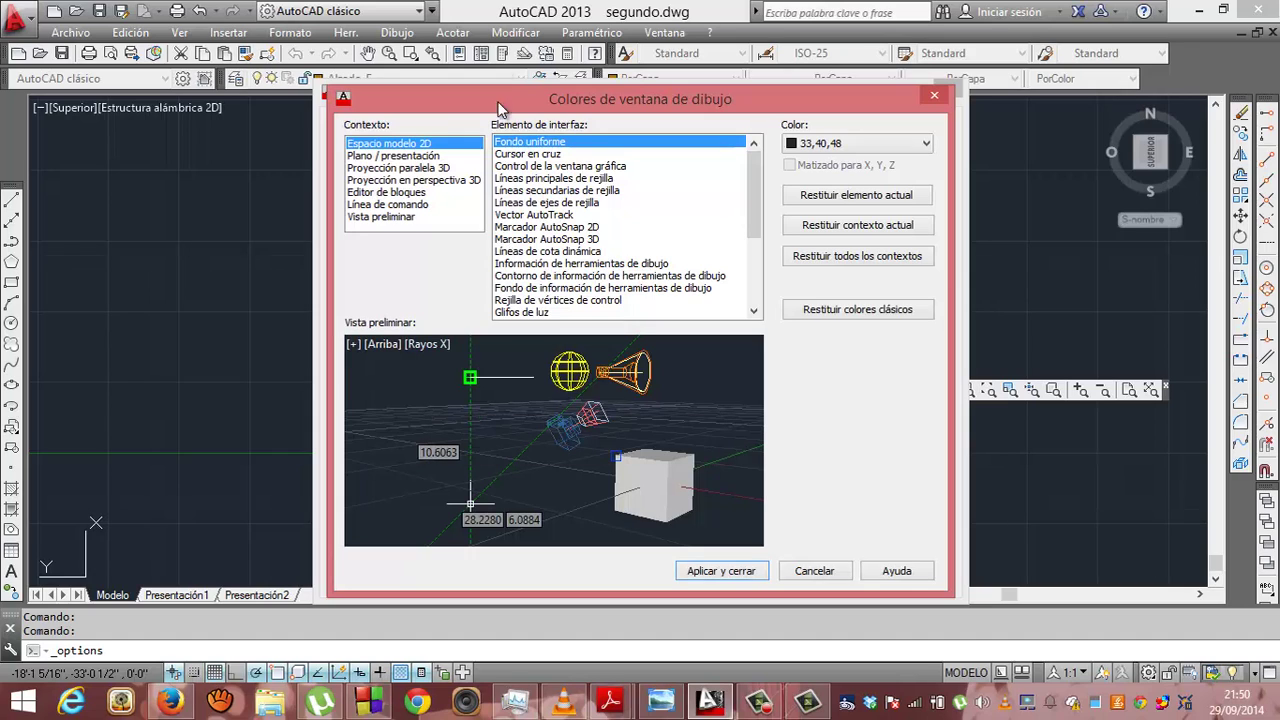
pyautogui.click(926, 144)
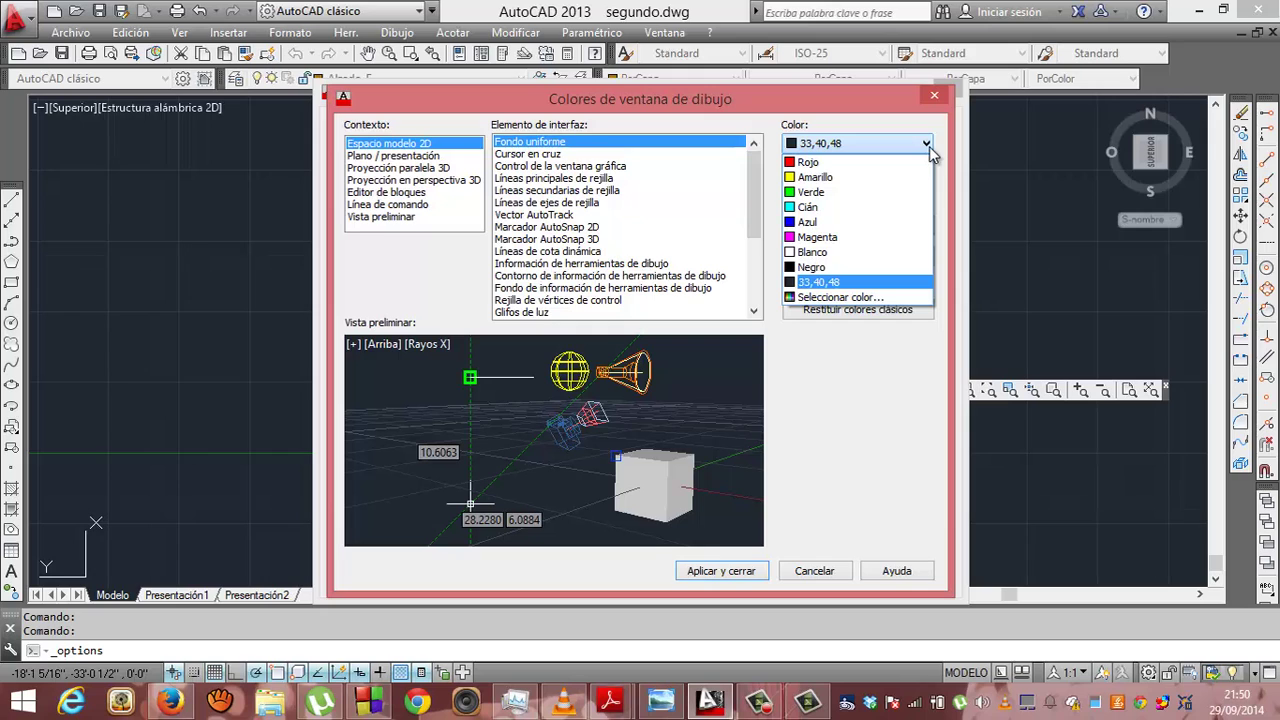
pyautogui.click(805, 252)
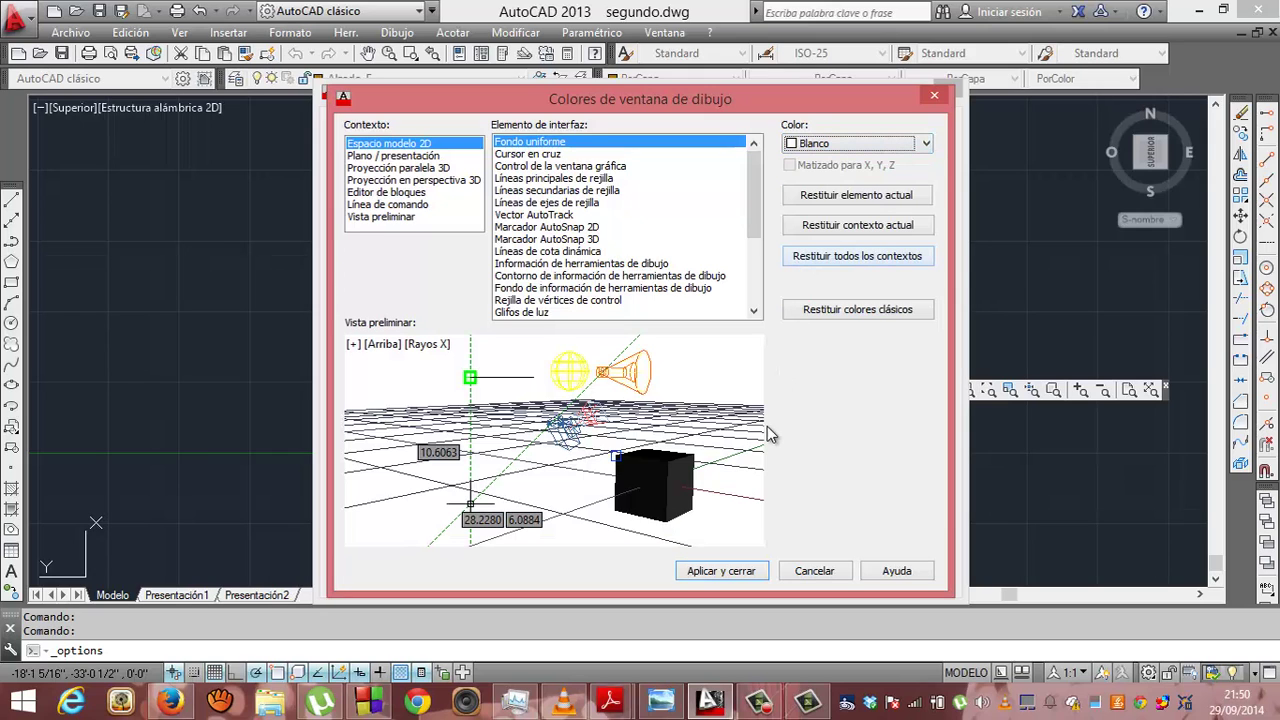
pyautogui.click(717, 565)
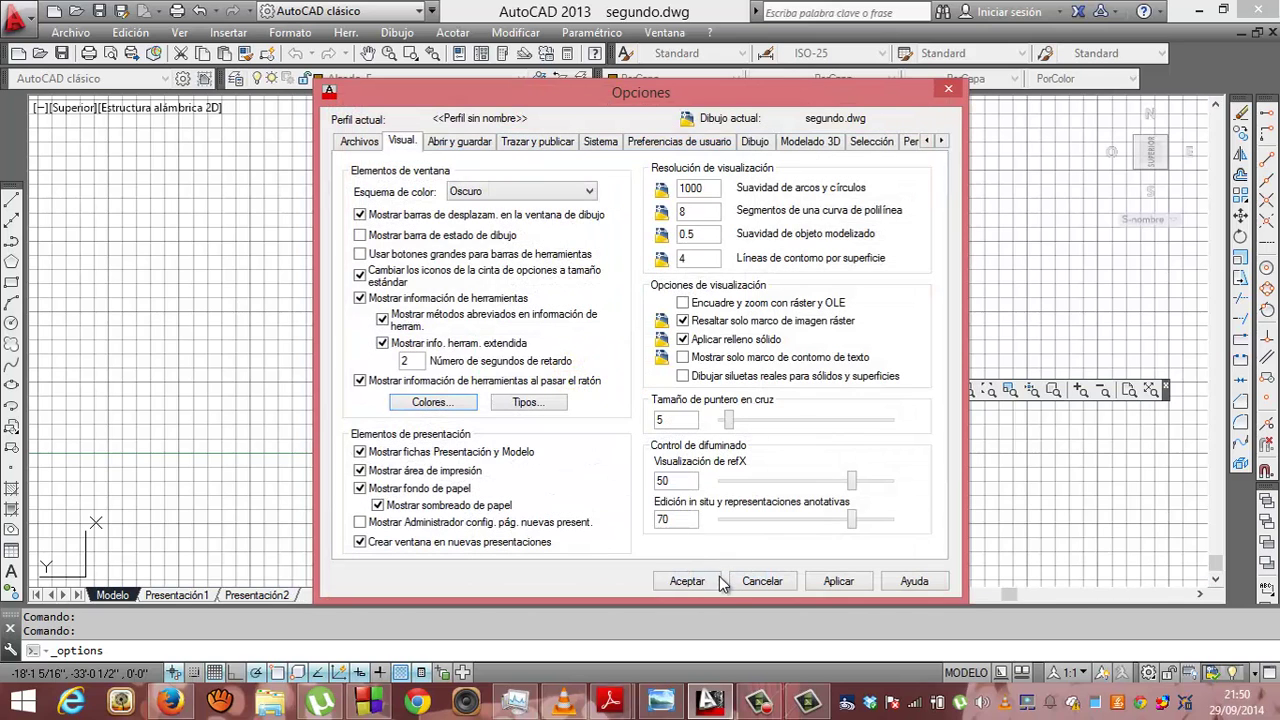
pyautogui.click(716, 582)
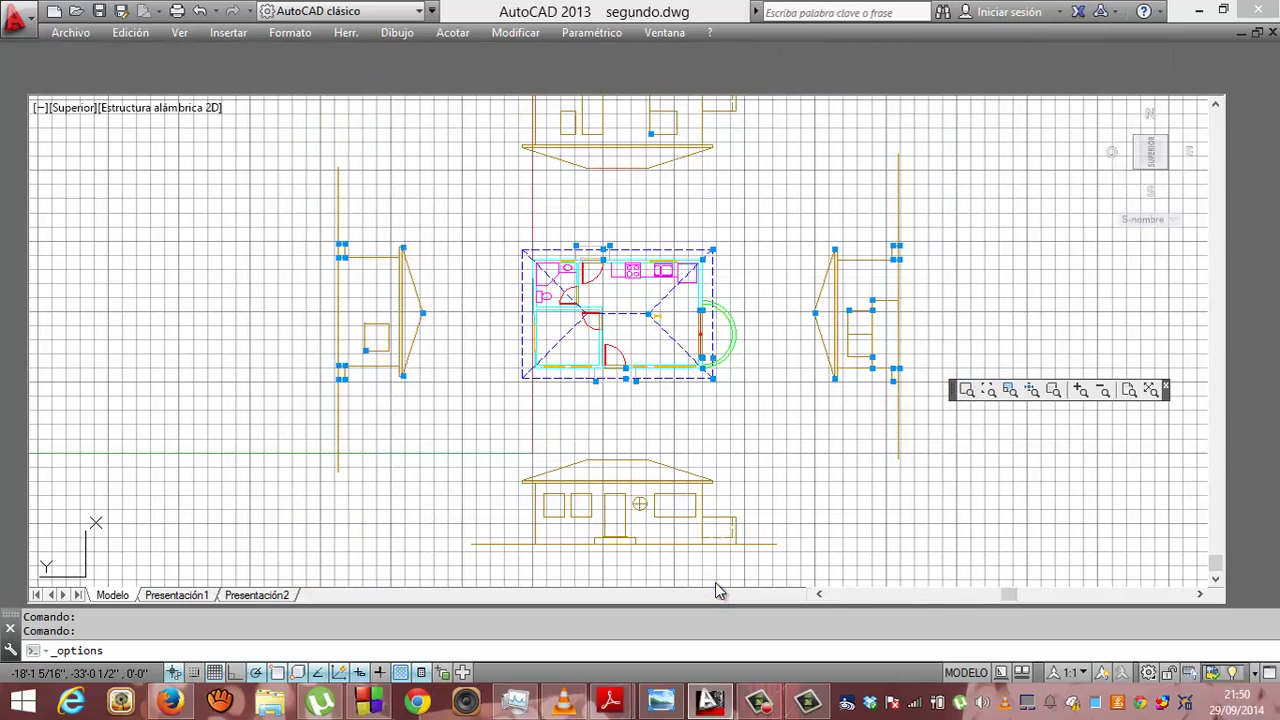
pyautogui.click(763, 462)
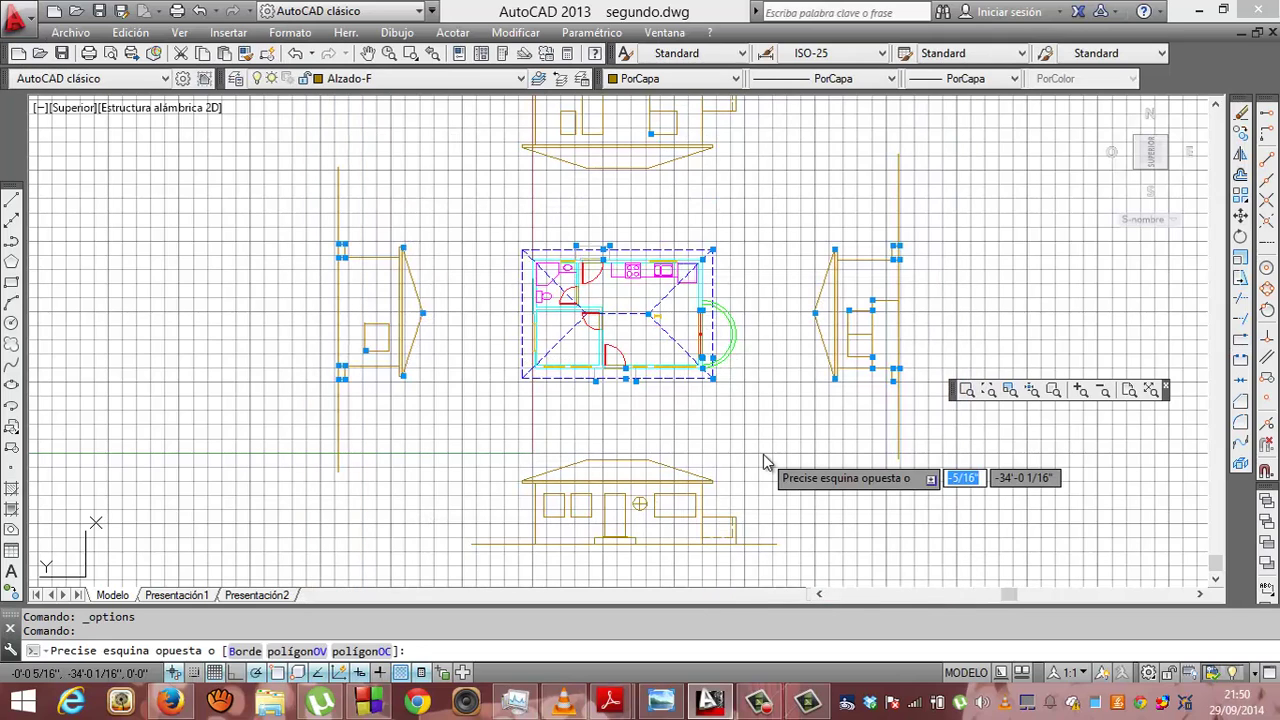
pyautogui.press('Escape')
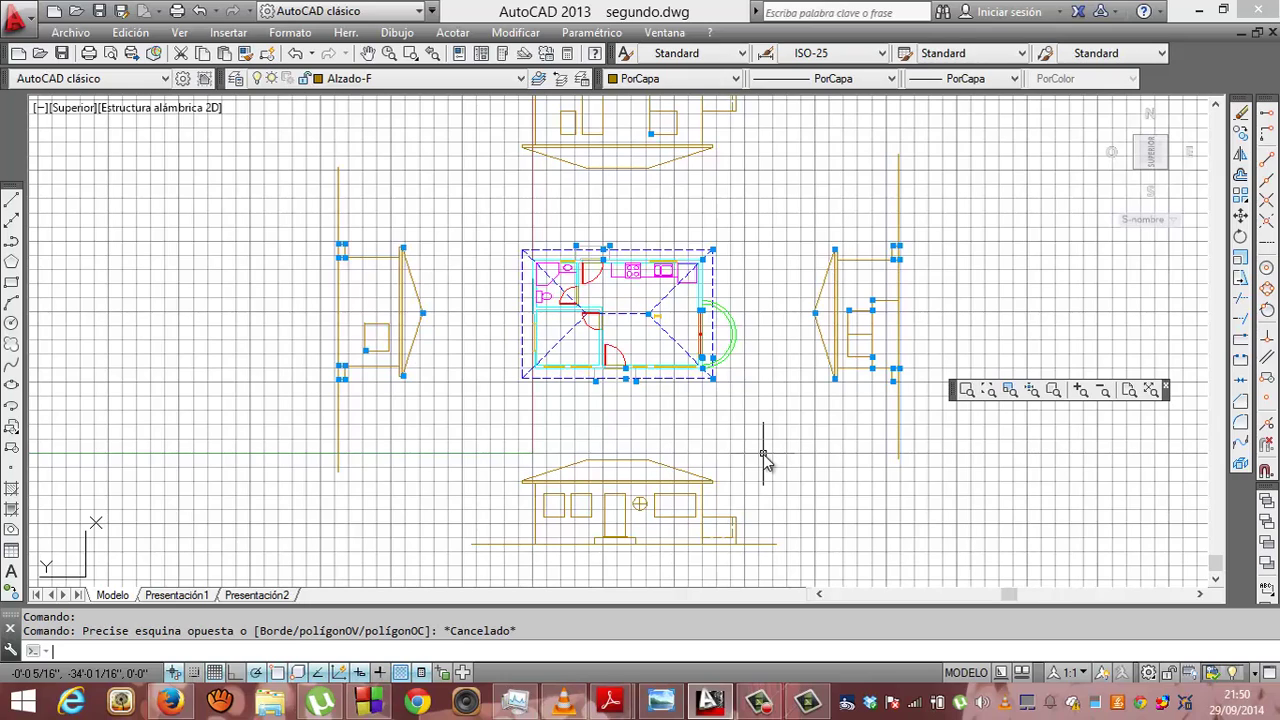
pyautogui.click(520, 79)
pyautogui.click(521, 79)
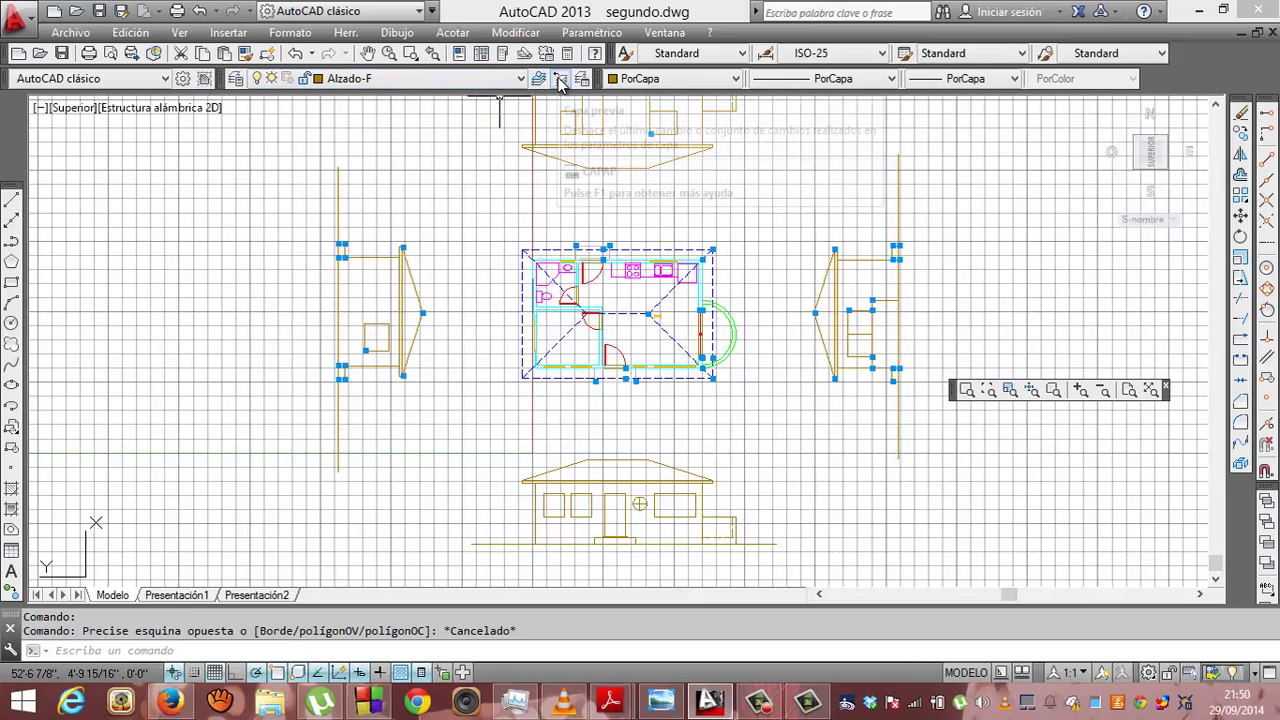
pyautogui.click(561, 80)
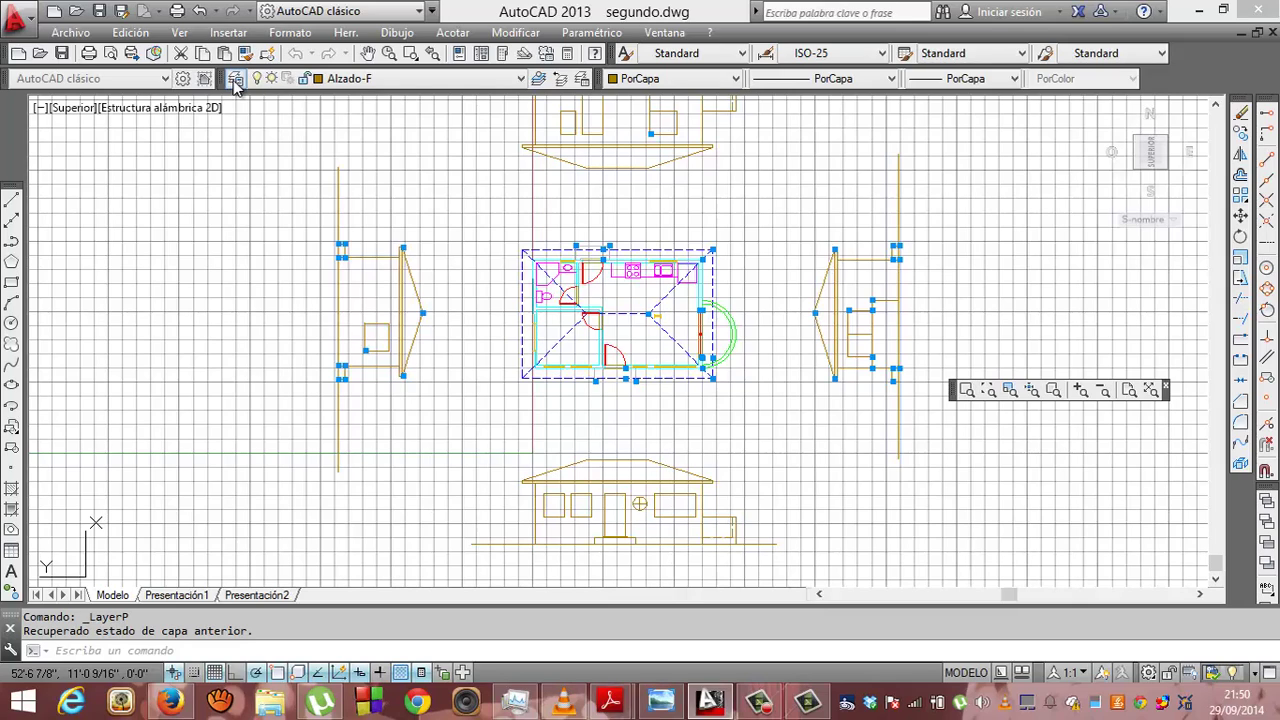
# Create a layer named Somb-alz-marrón with colour 42 in the Layer Properties Manager
pyautogui.click(233, 81)
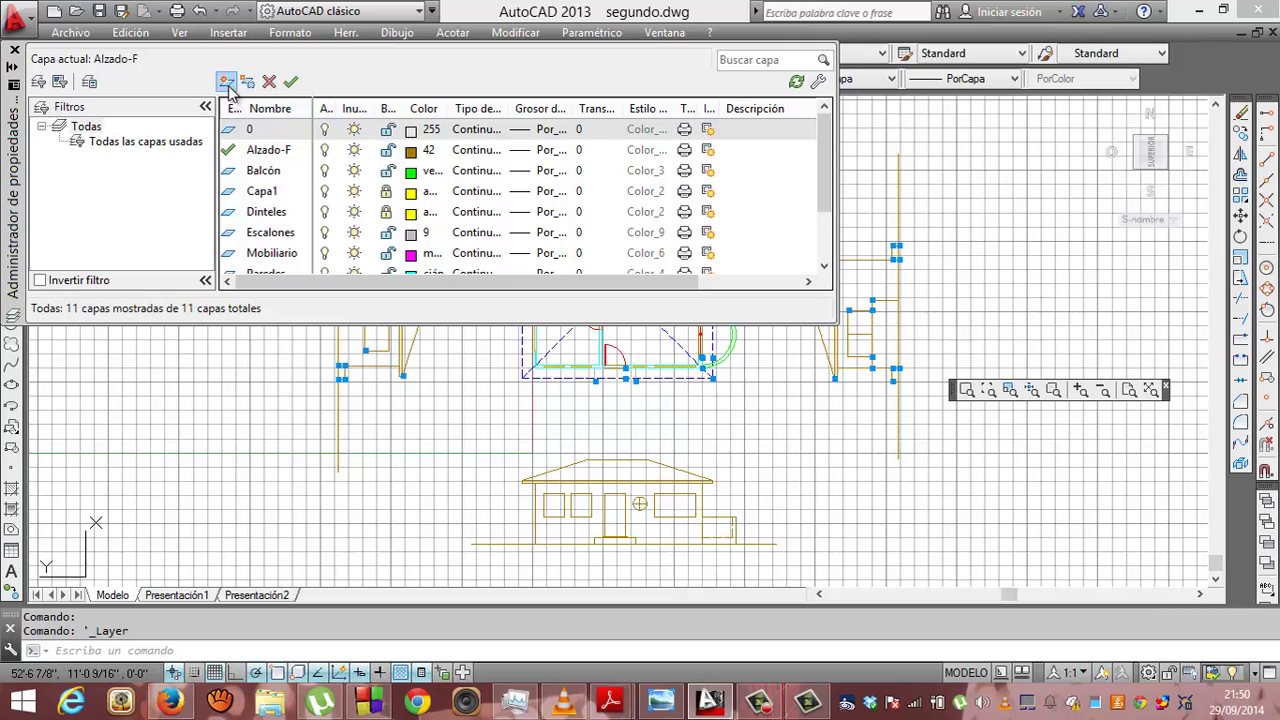
pyautogui.click(227, 82)
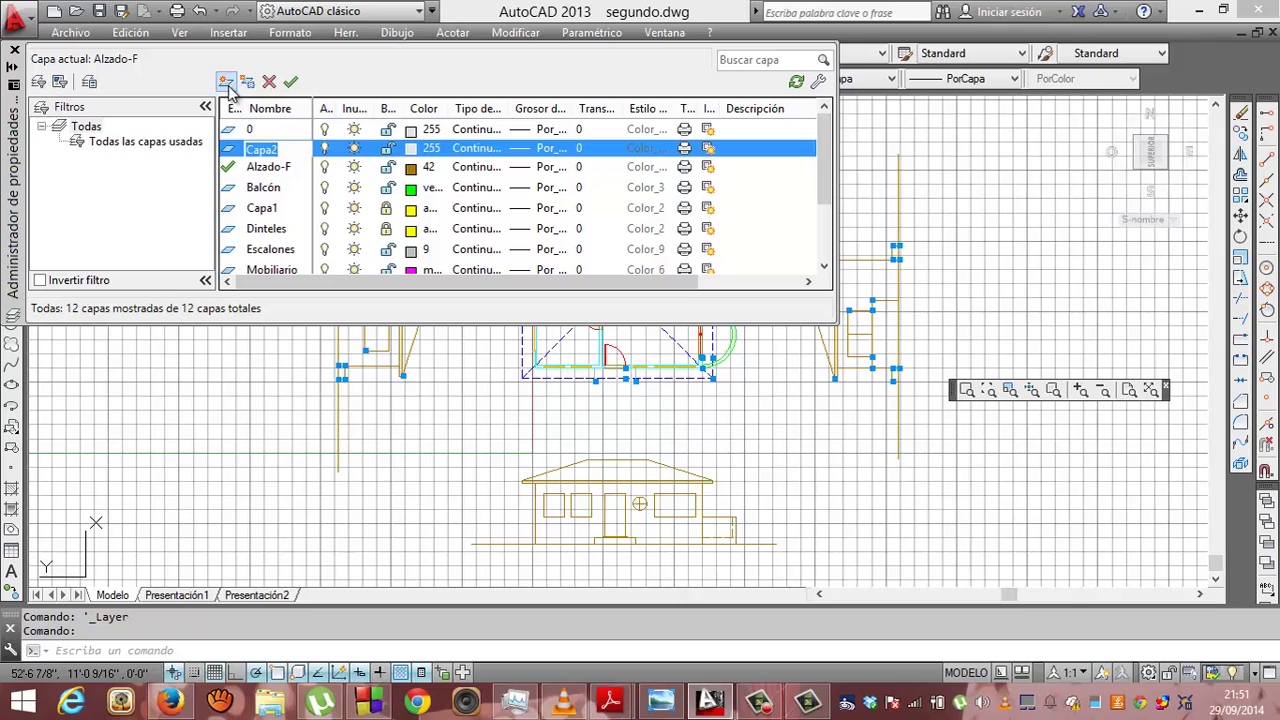
pyautogui.write('sOMB')
pyautogui.press('BackSpace')
pyautogui.press('BackSpace')
pyautogui.press('BackSpace')
pyautogui.write('So')
pyautogui.write('mb-al')
pyautogui.write('z-')
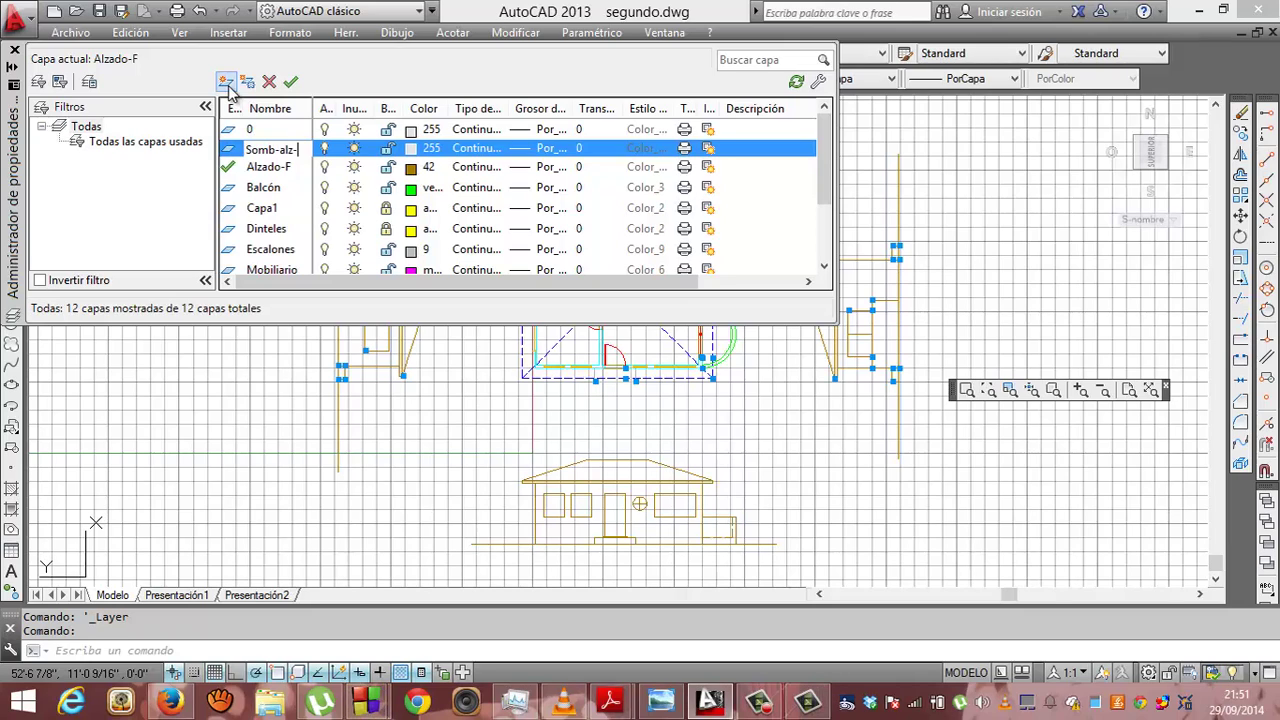
pyautogui.write('marrón')
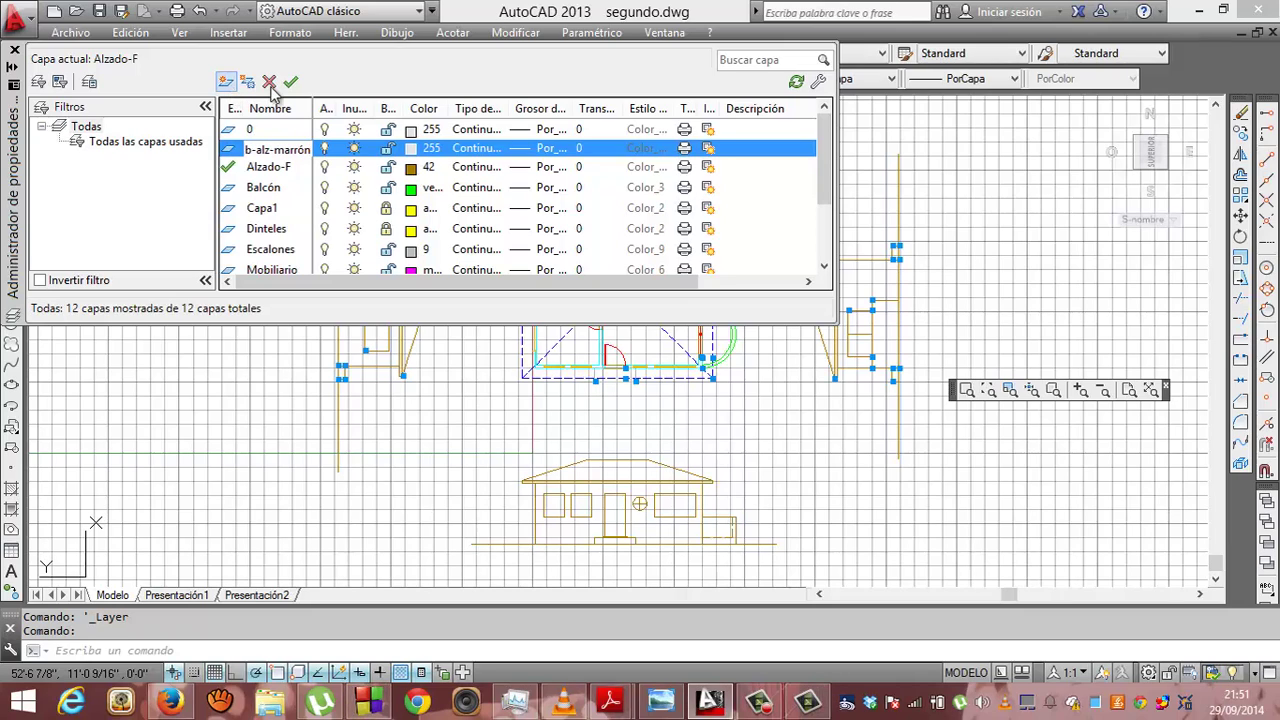
pyautogui.press('Return')
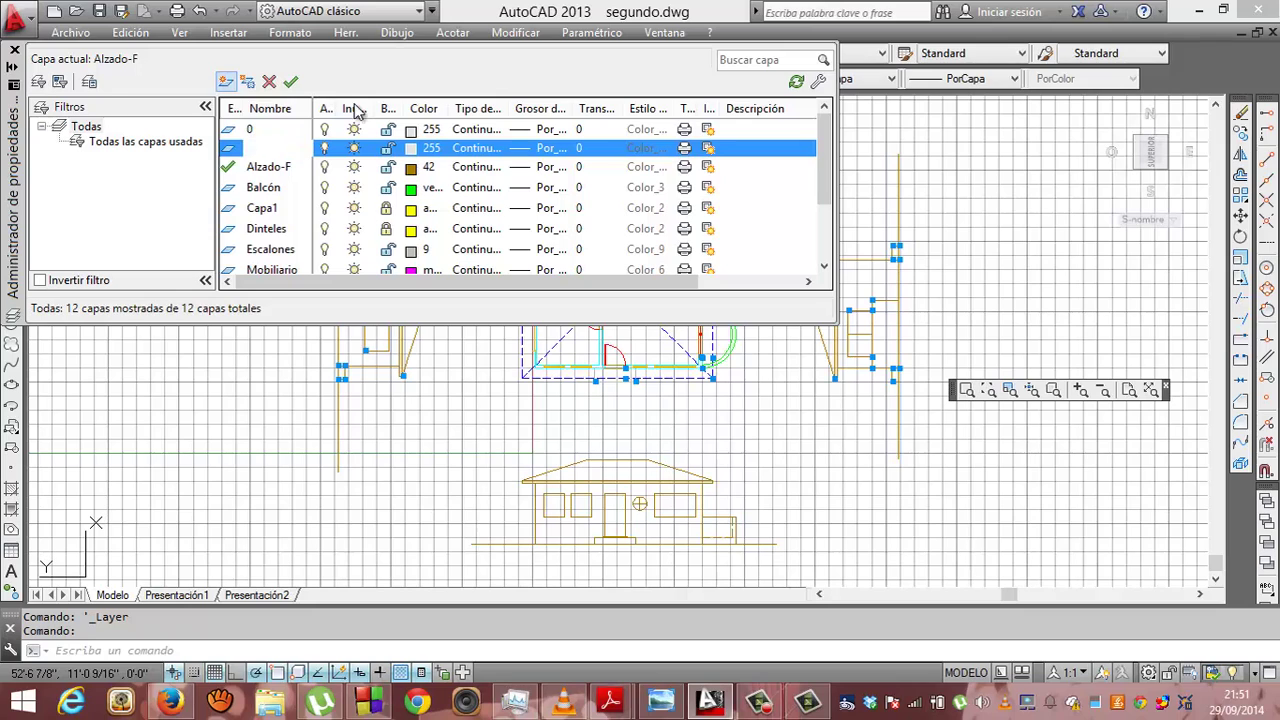
pyautogui.click(411, 148)
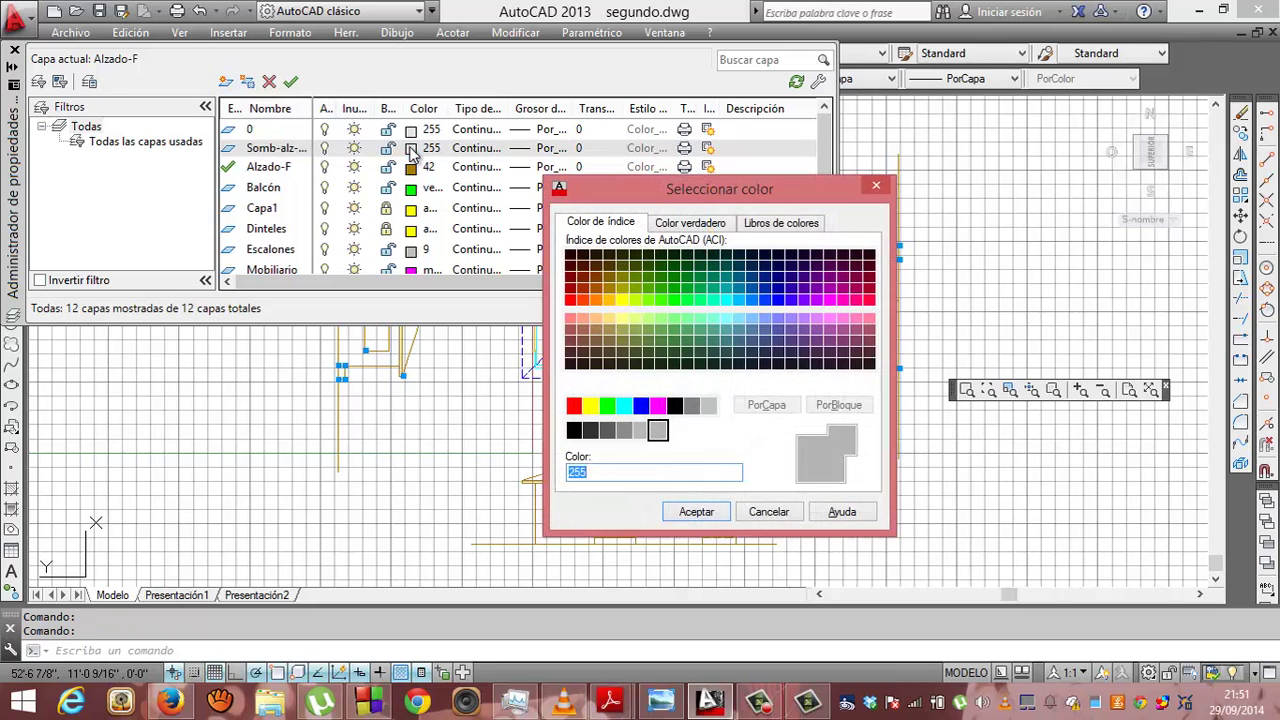
pyautogui.write('4')
pyautogui.write('2')
pyautogui.click(697, 512)
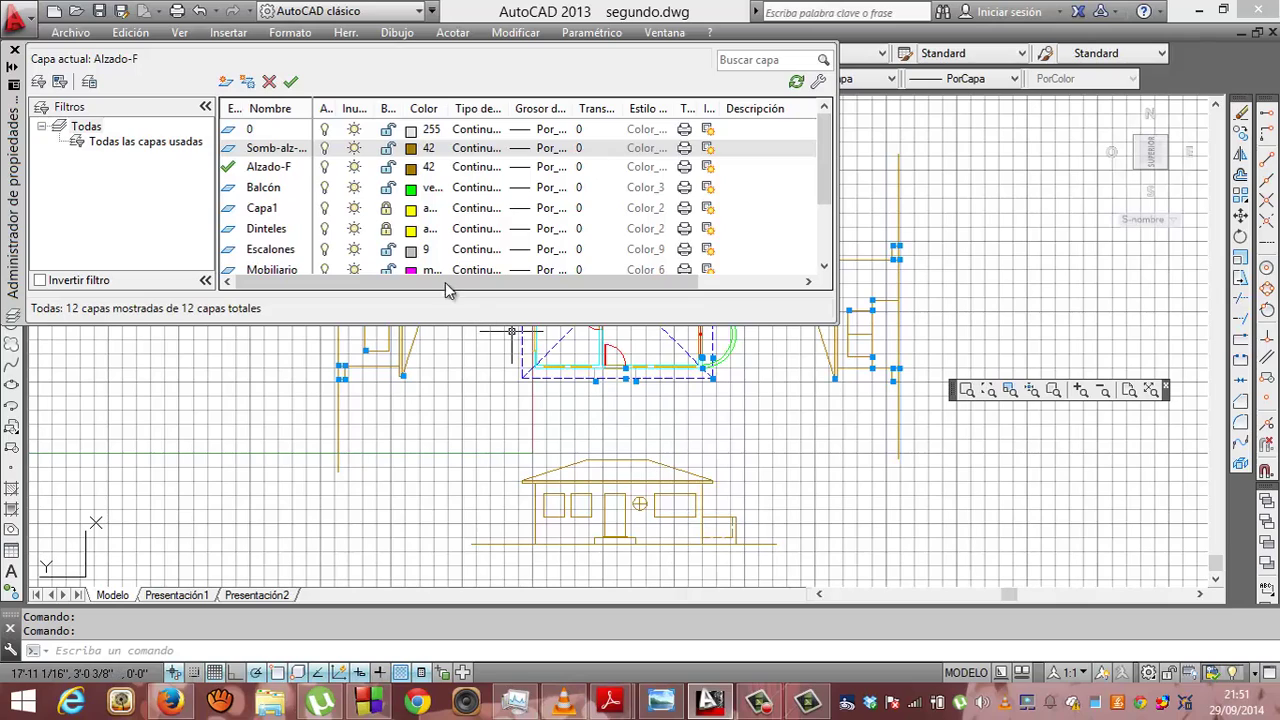
# Add a layer named Somb-alz-gris with grey colour 8
pyautogui.click(226, 82)
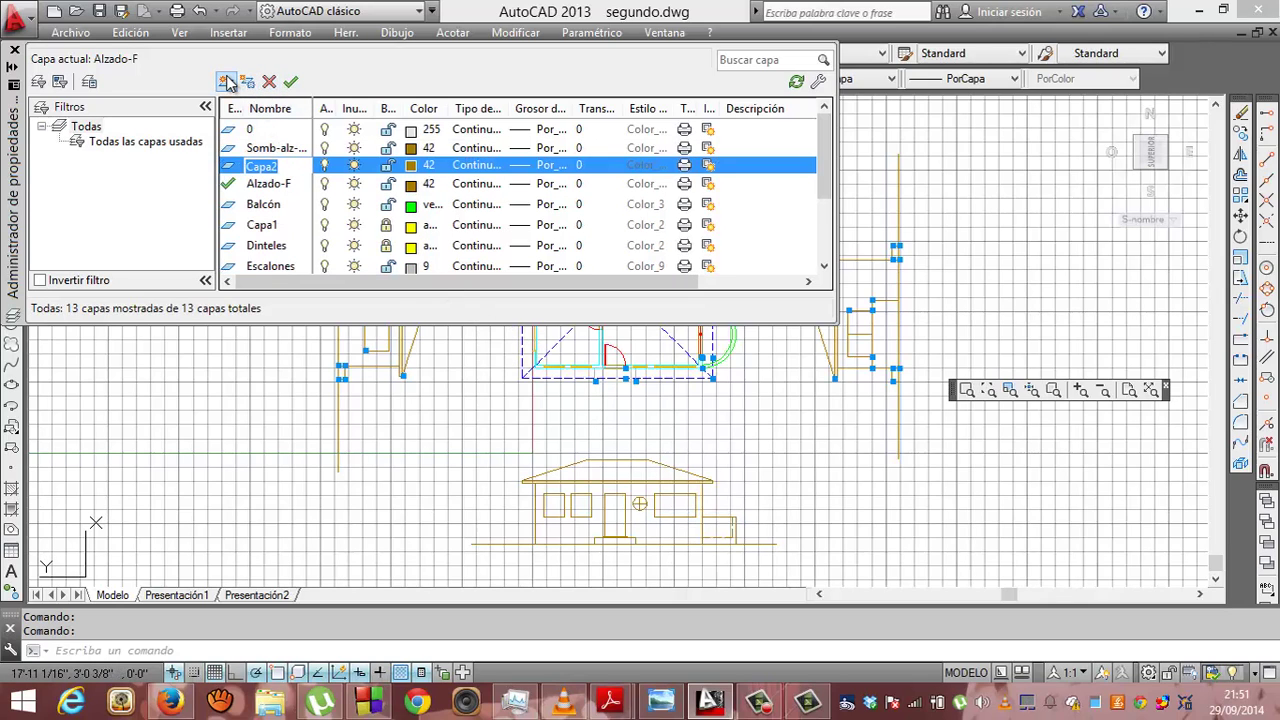
pyautogui.write('Somb')
pyautogui.write('-alz-gr')
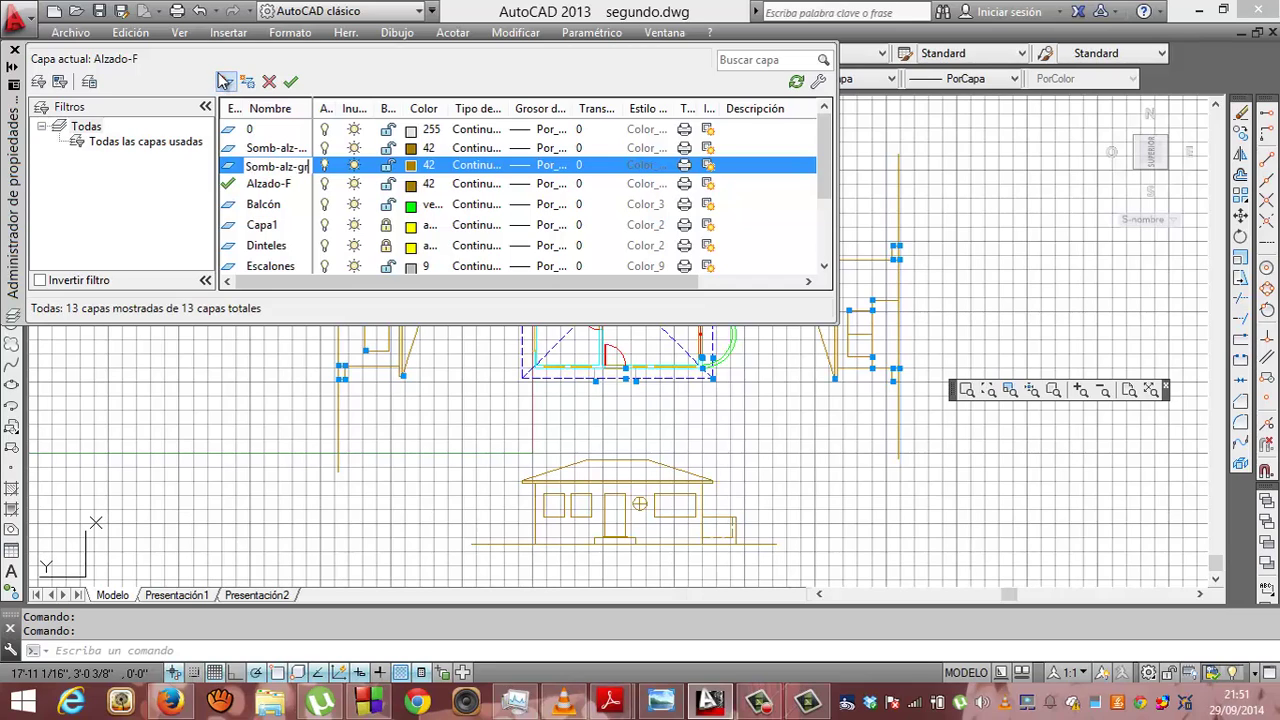
pyautogui.write('is')
pyautogui.press('Return')
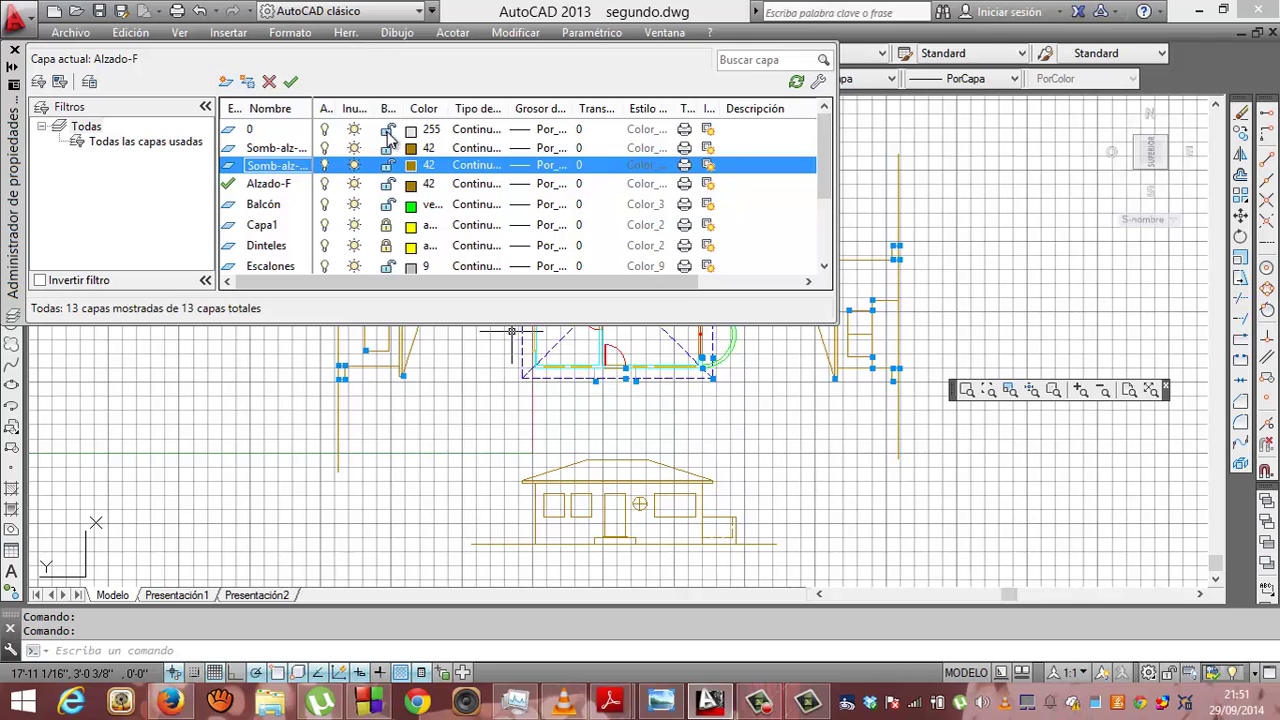
pyautogui.click(411, 166)
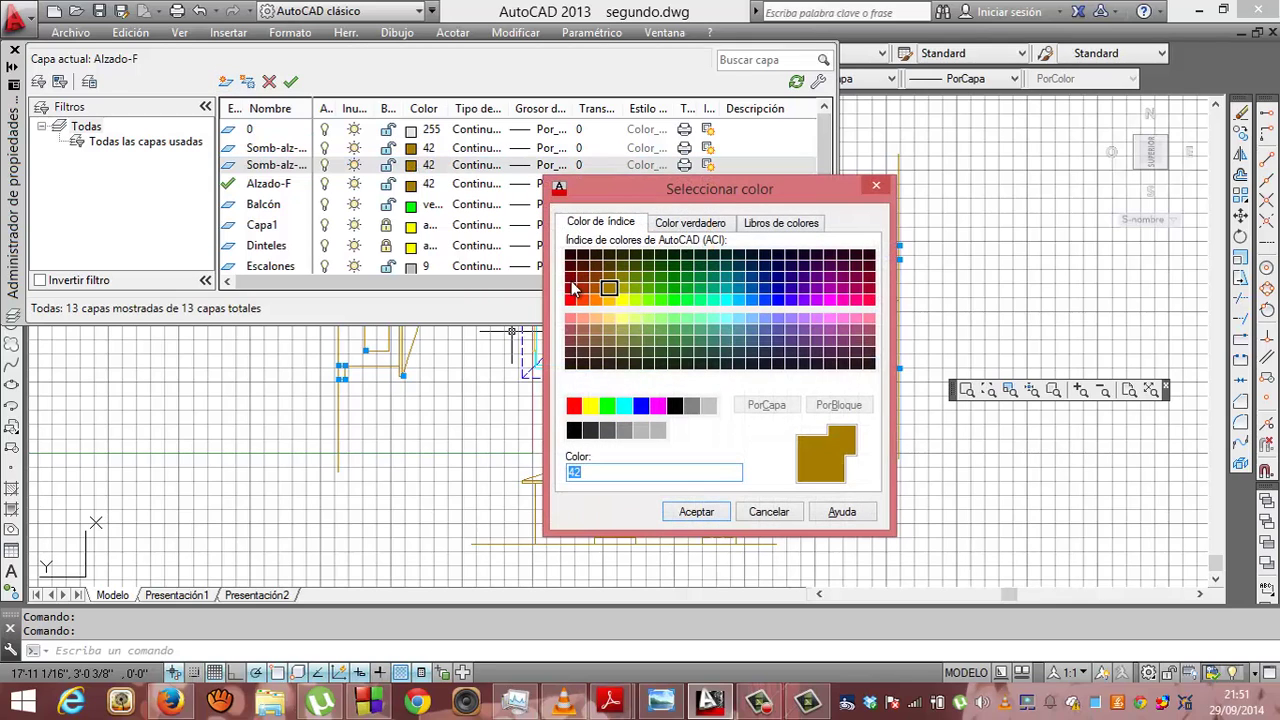
pyautogui.click(609, 365)
pyautogui.click(690, 511)
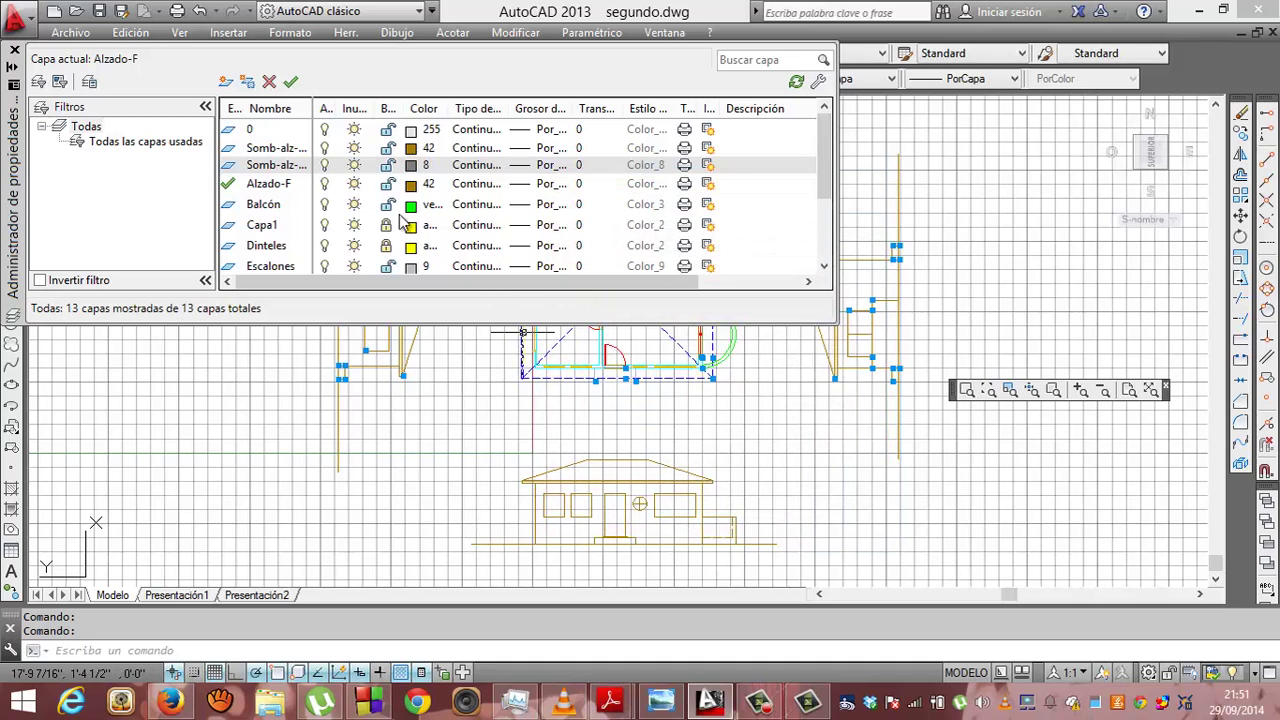
# Add a layer named Somb-alz-negro with colour 7, then close the layer manager
pyautogui.click(226, 84)
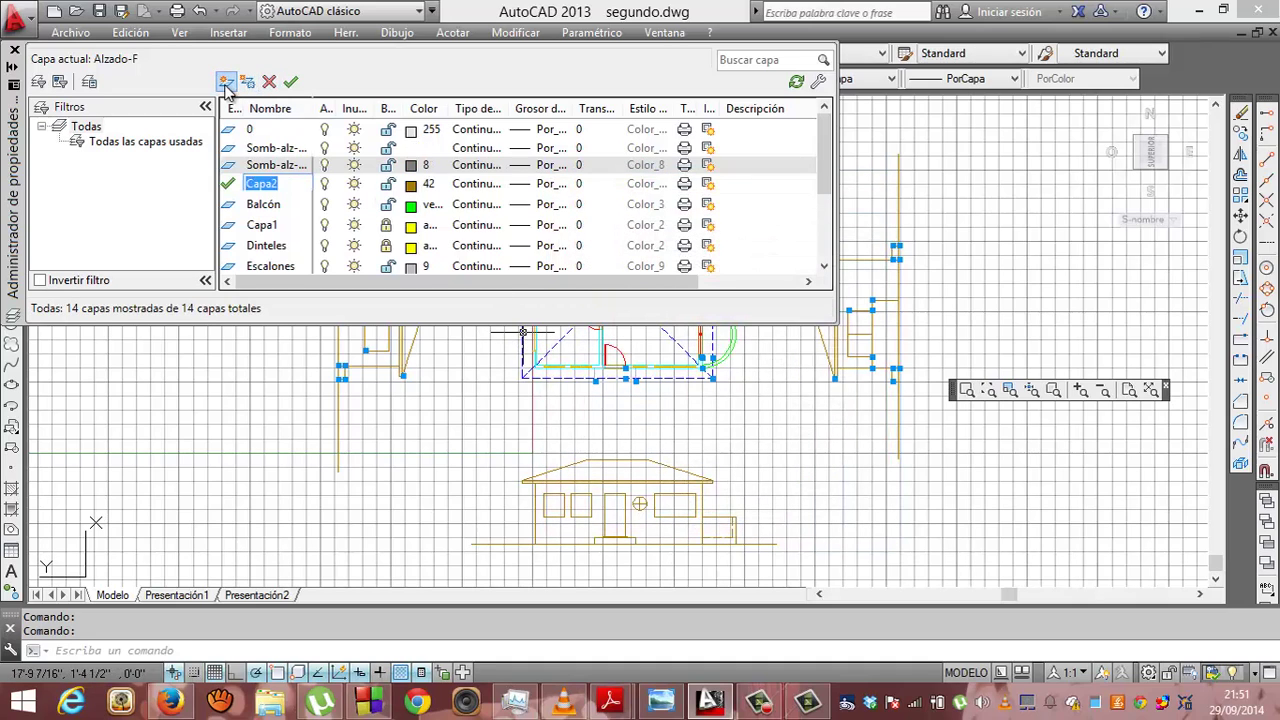
pyautogui.write('Somb-al')
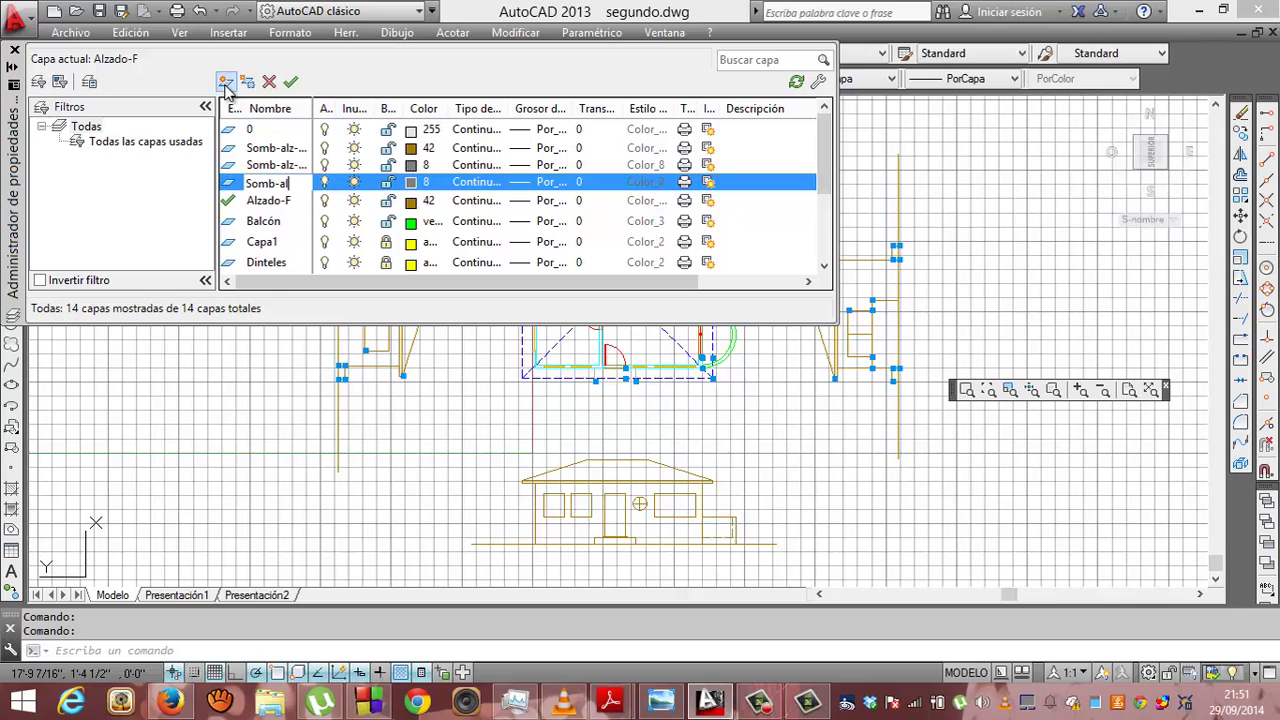
pyautogui.write('z-negro')
pyautogui.press('Return')
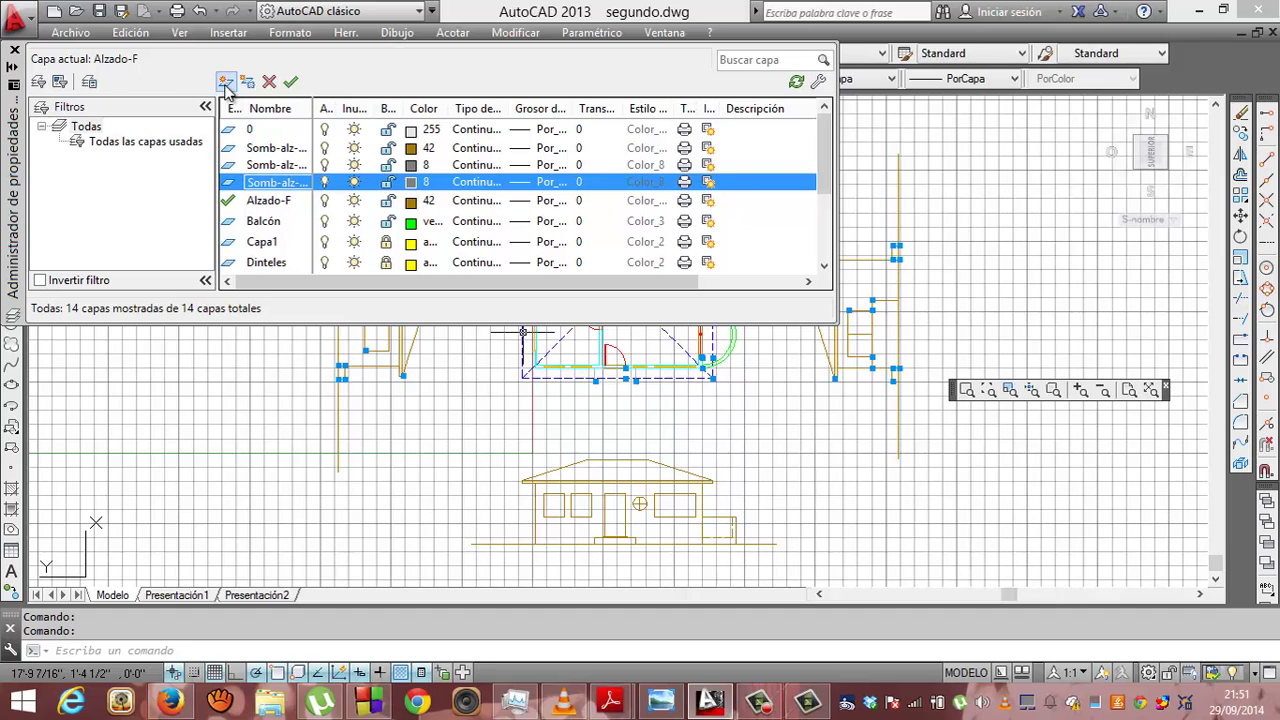
pyautogui.click(411, 182)
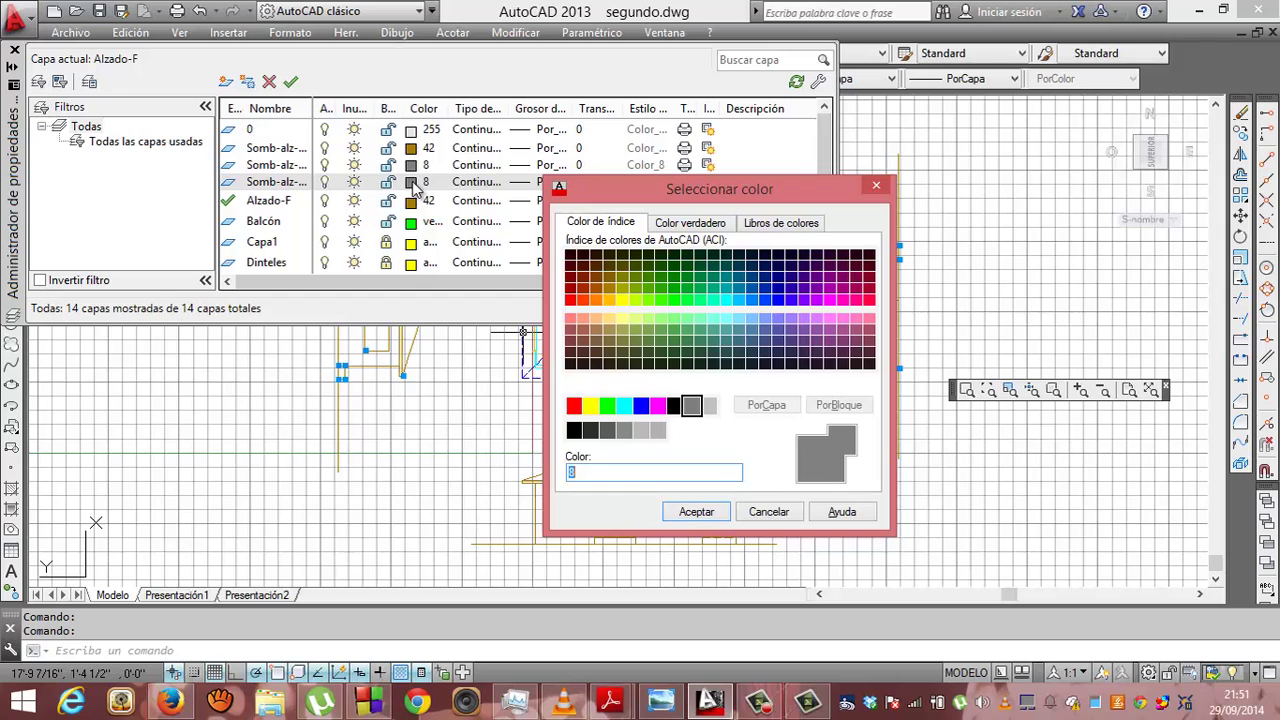
pyautogui.write('7')
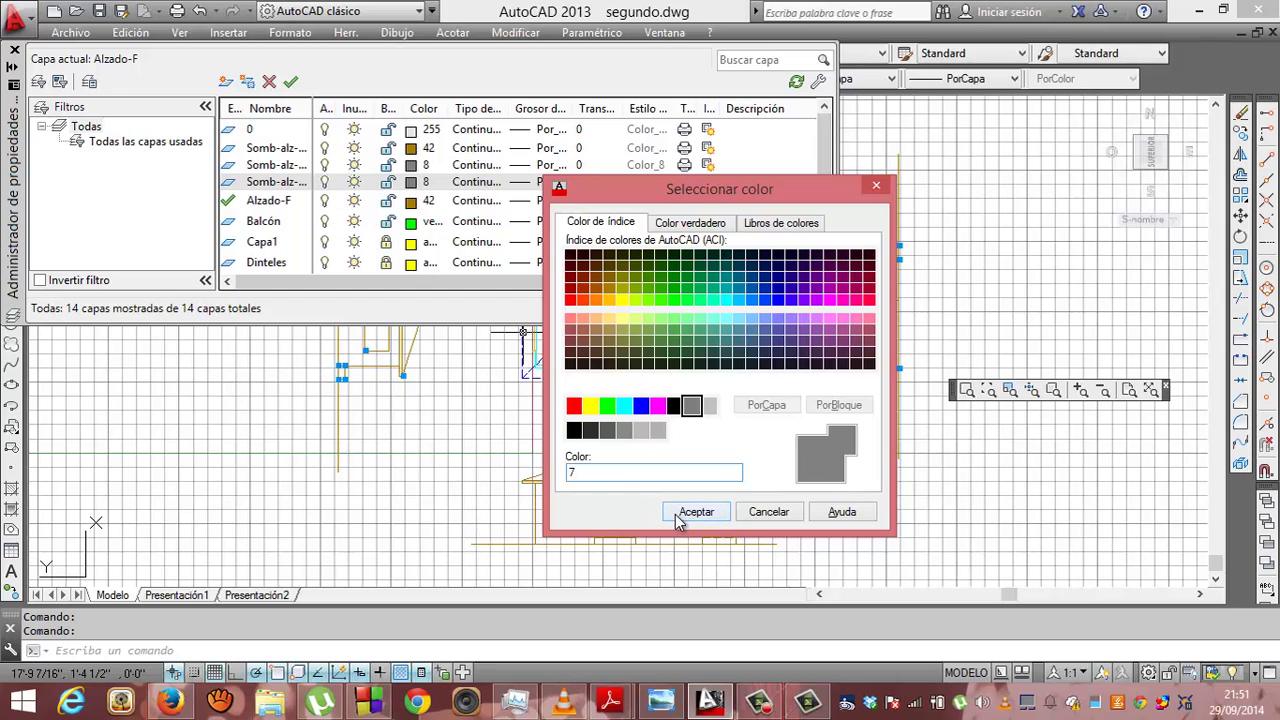
pyautogui.click(676, 512)
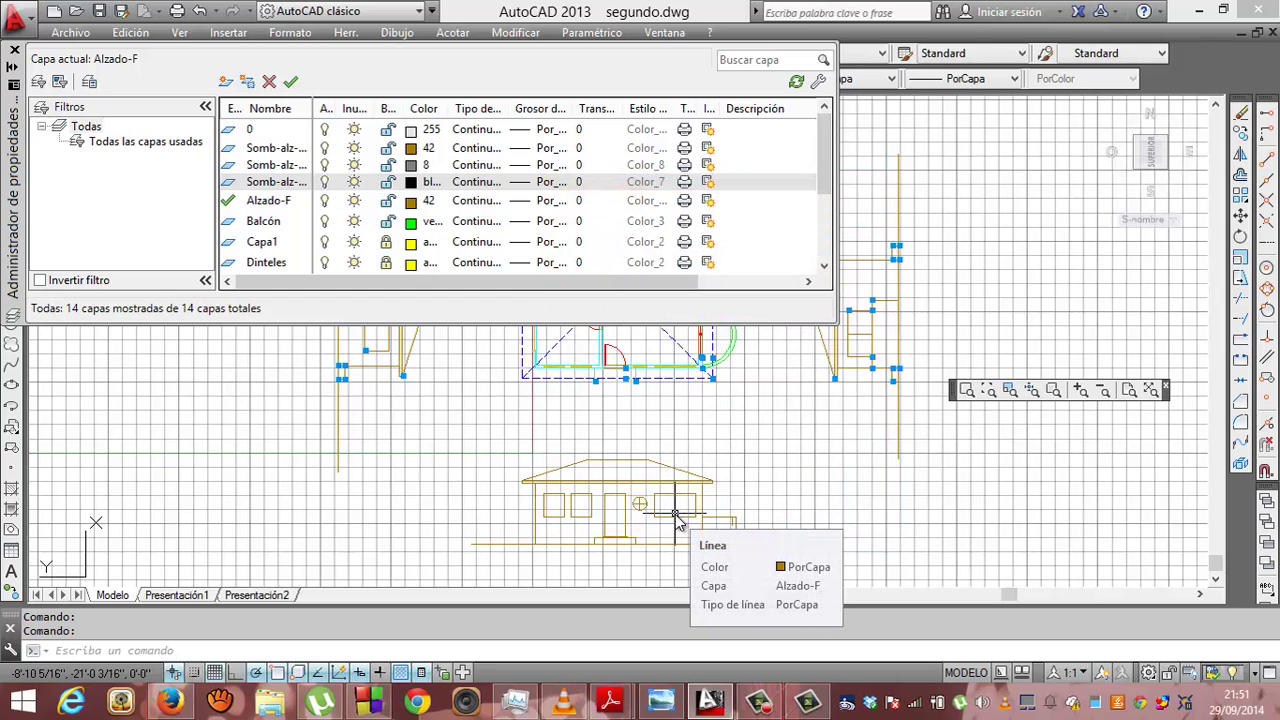
pyautogui.moveTo(676, 516)
pyautogui.press('Escape')
pyautogui.press('Escape')
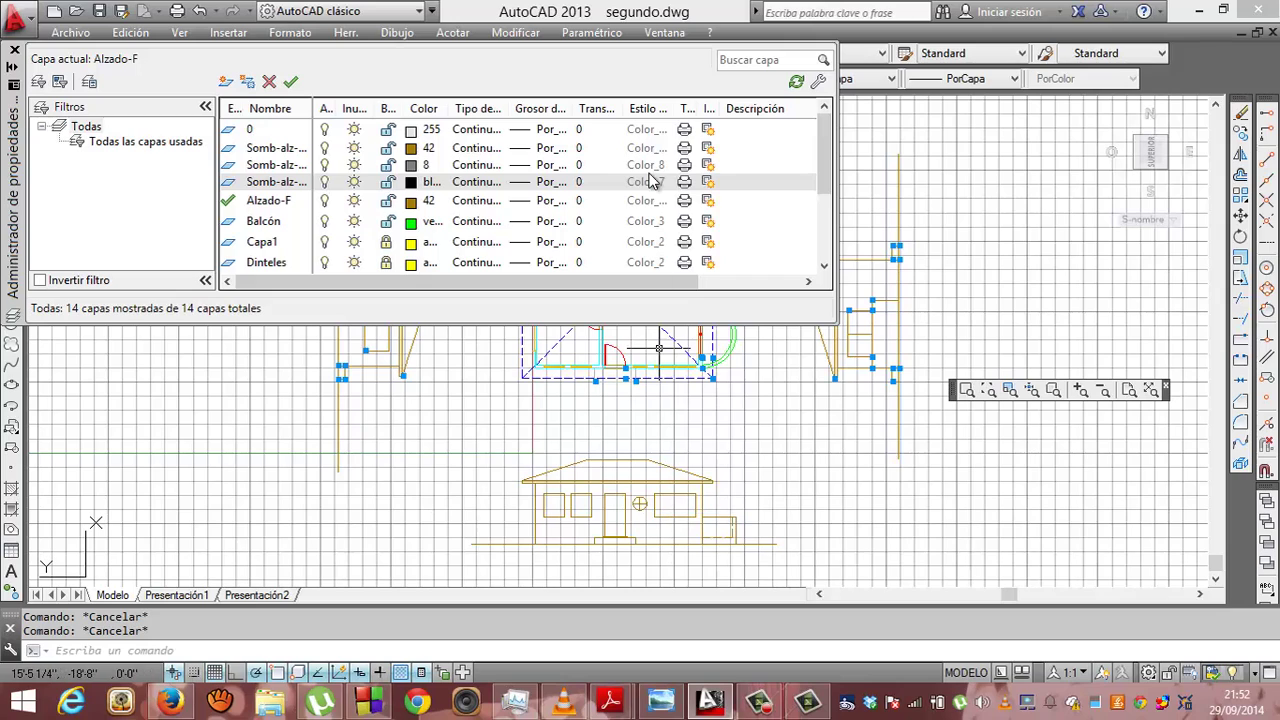
pyautogui.click(650, 180)
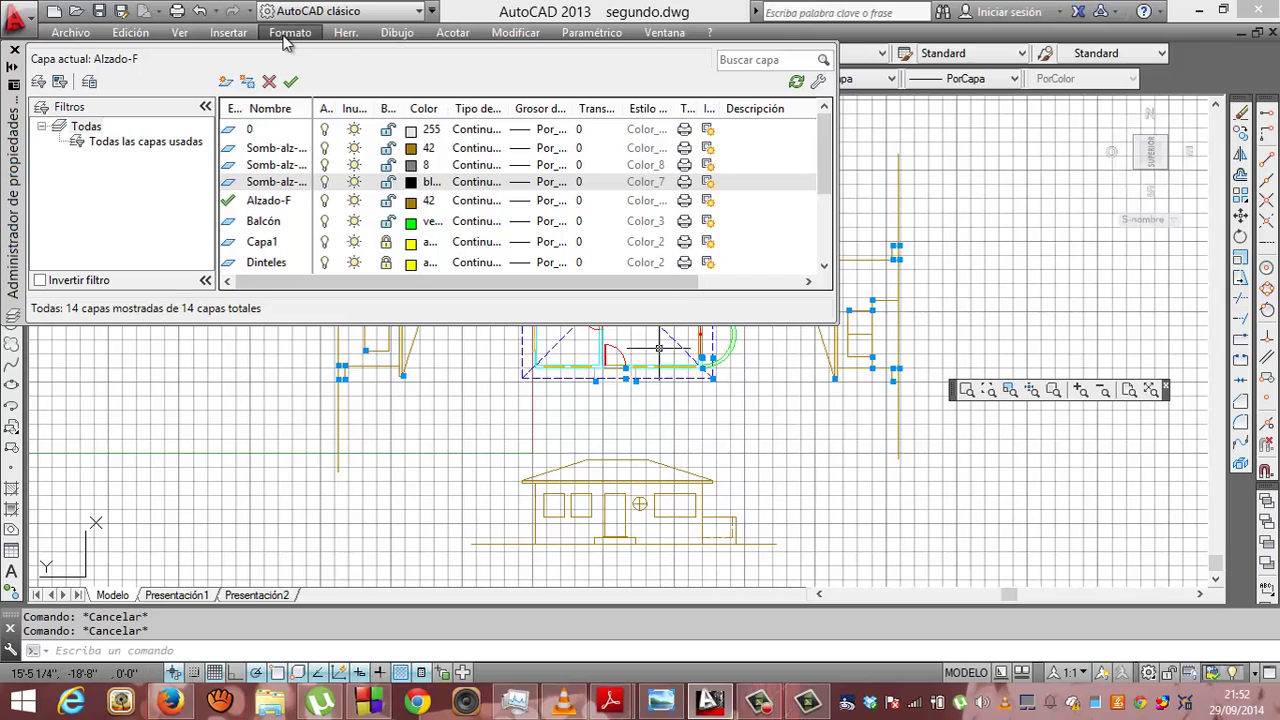
pyautogui.click(15, 51)
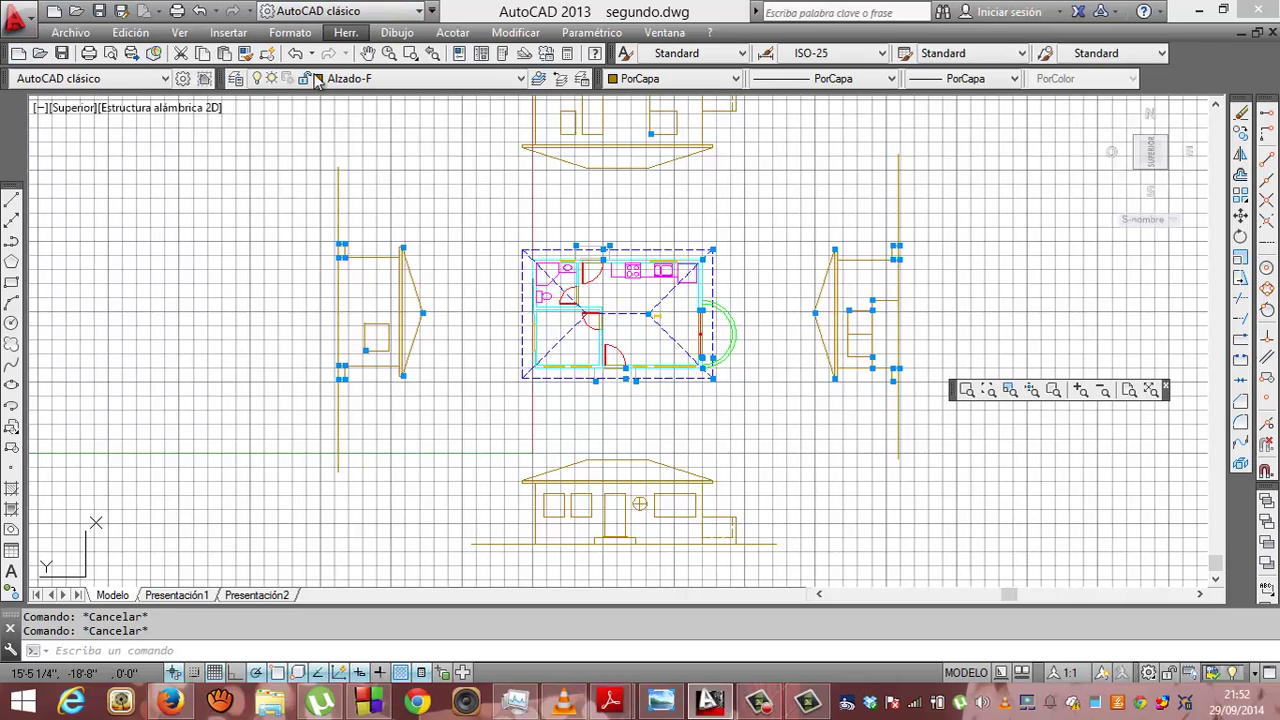
# Start a hatch and choose the predefined ANSI31 pattern in Sombreado y degradado
pyautogui.click(12, 490)
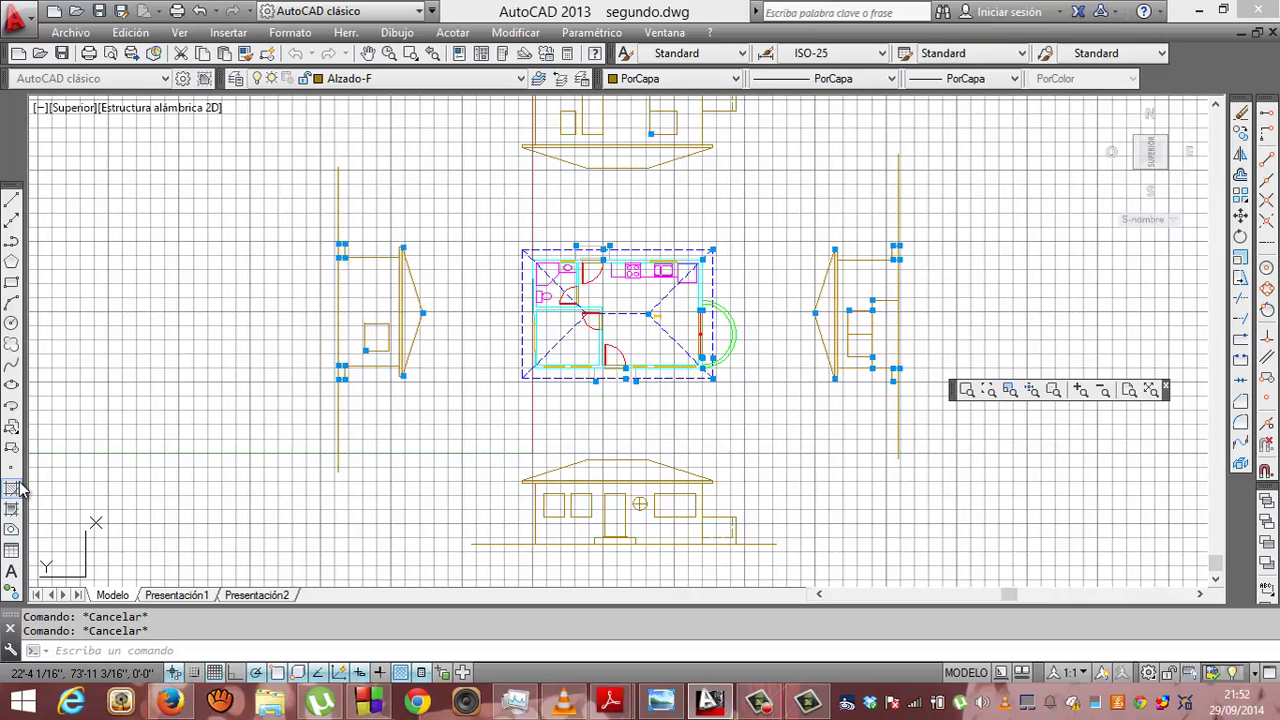
pyautogui.click(313, 392)
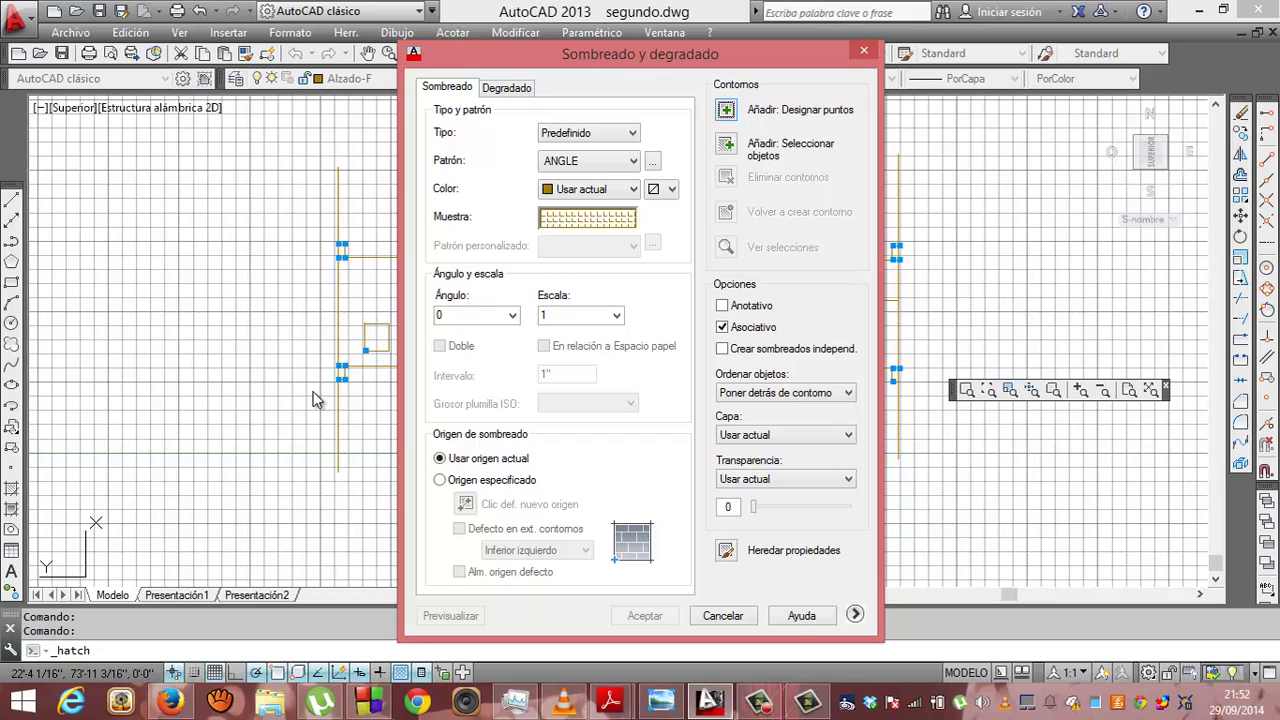
pyautogui.click(588, 164)
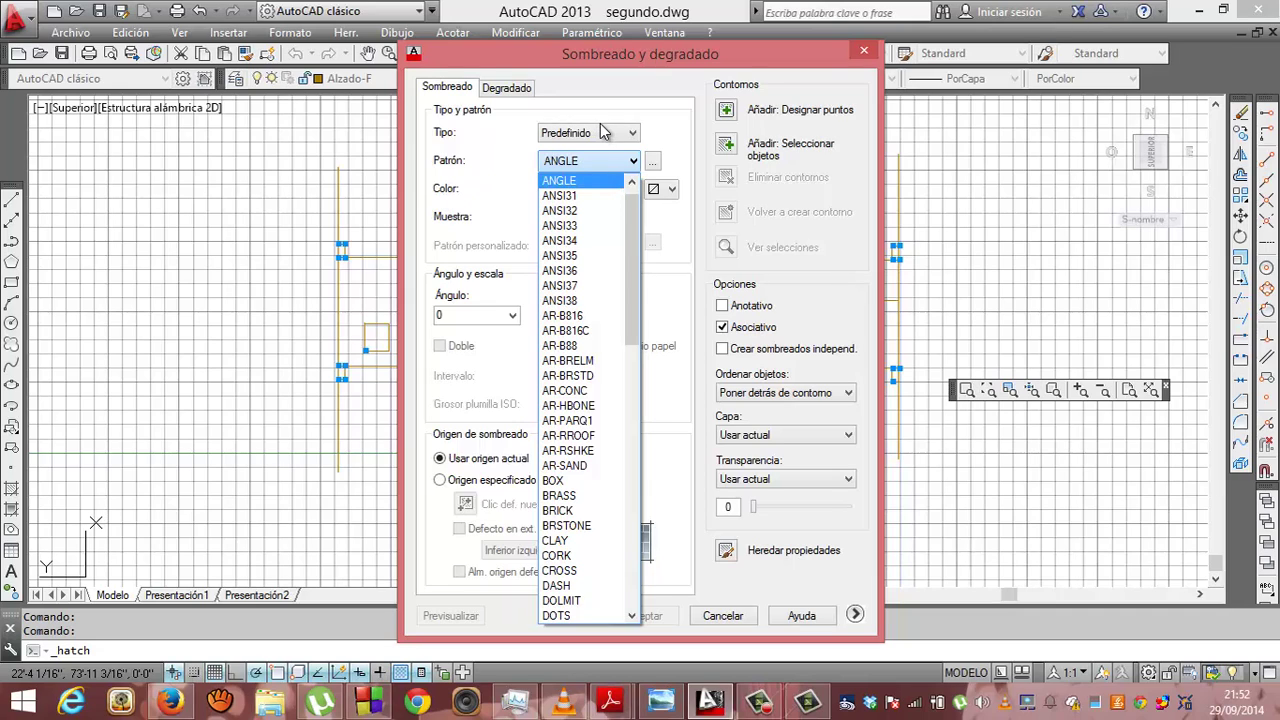
pyautogui.click(603, 135)
pyautogui.click(603, 135)
pyautogui.click(603, 135)
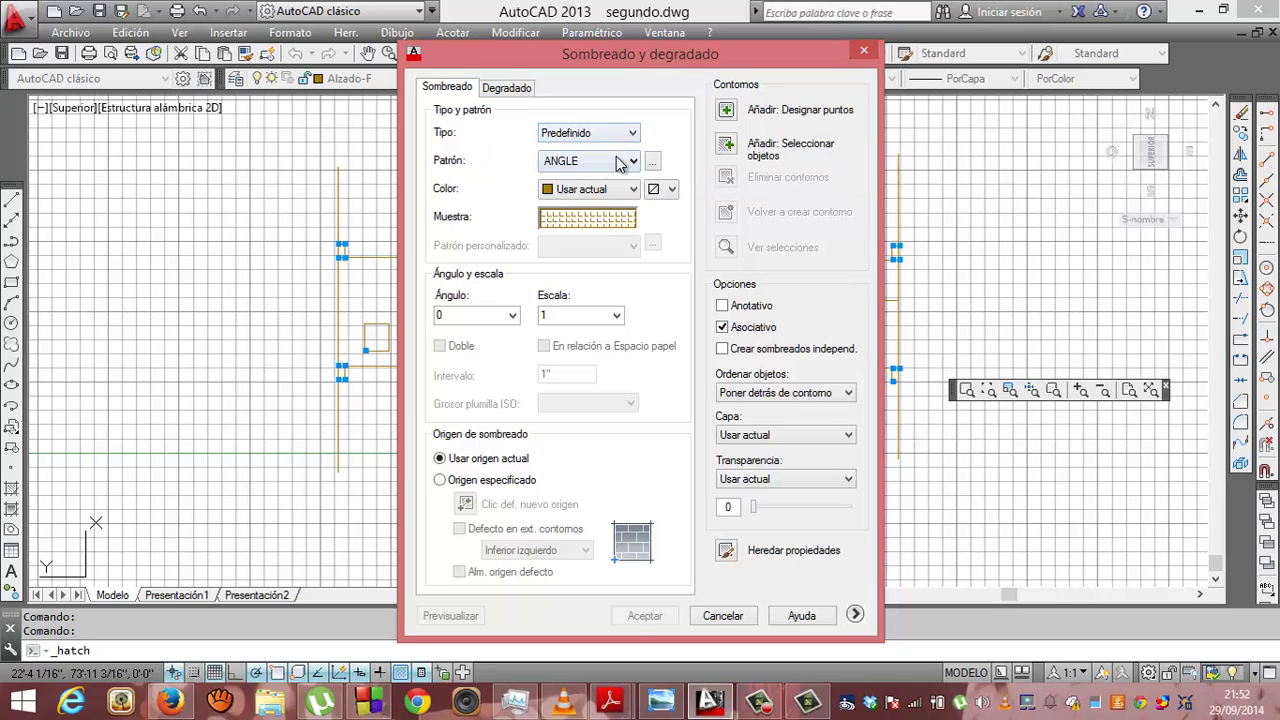
pyautogui.click(618, 162)
pyautogui.click(584, 196)
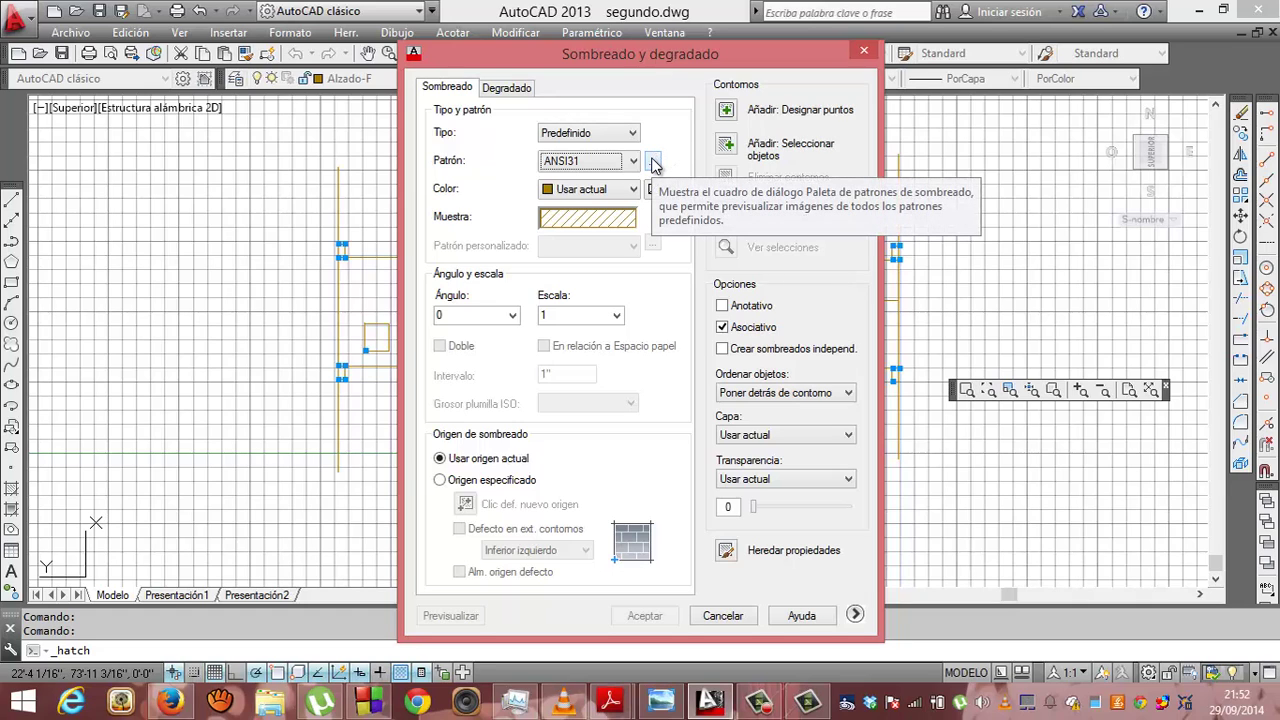
# Replace the pattern with AR-RROOF from the Otros predefinidos thumbnails
pyautogui.click(653, 162)
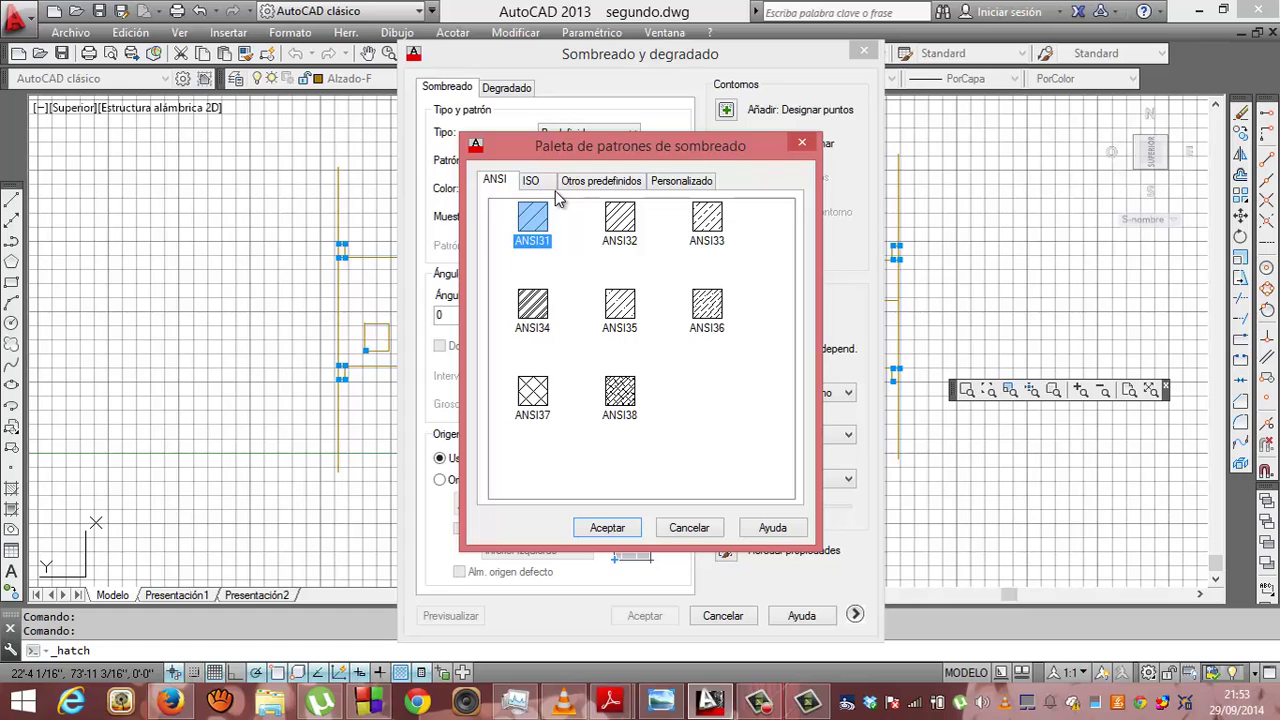
pyautogui.click(606, 182)
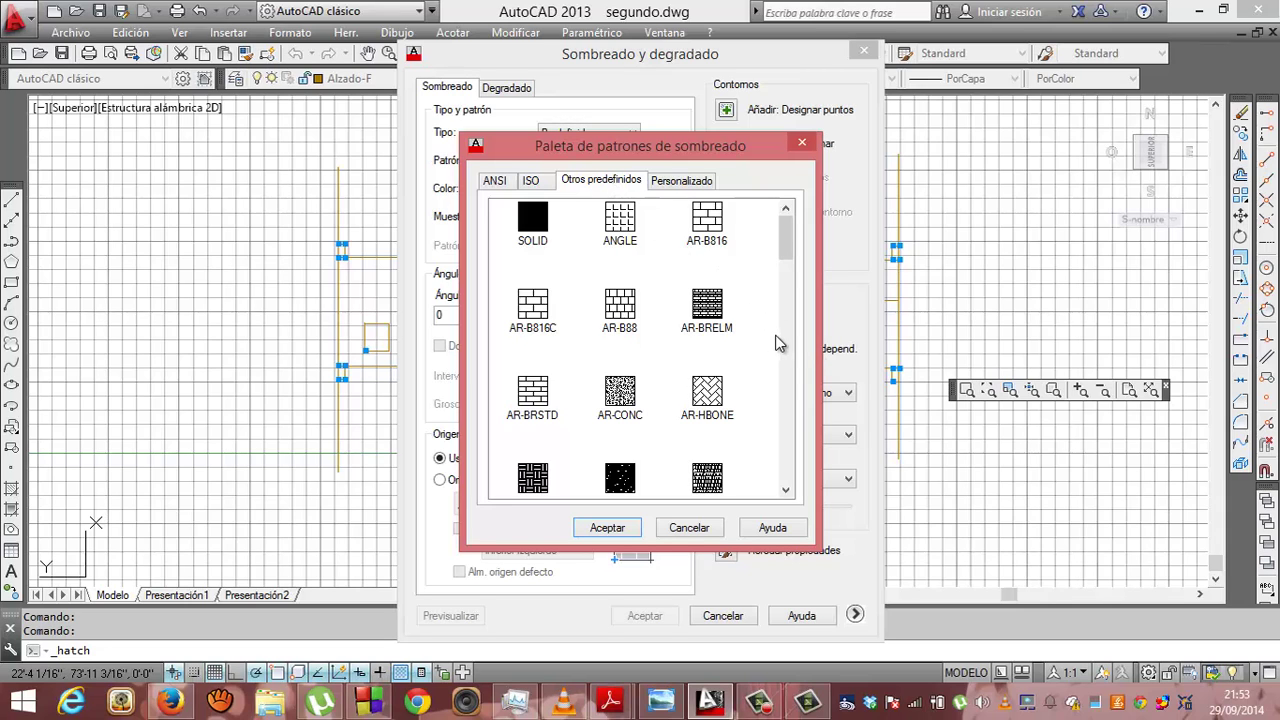
pyautogui.moveTo(786, 240)
pyautogui.mouseDown()
pyautogui.moveTo(788, 345)
pyautogui.moveTo(795, 251)
pyautogui.moveTo(794, 289)
pyautogui.mouseUp()
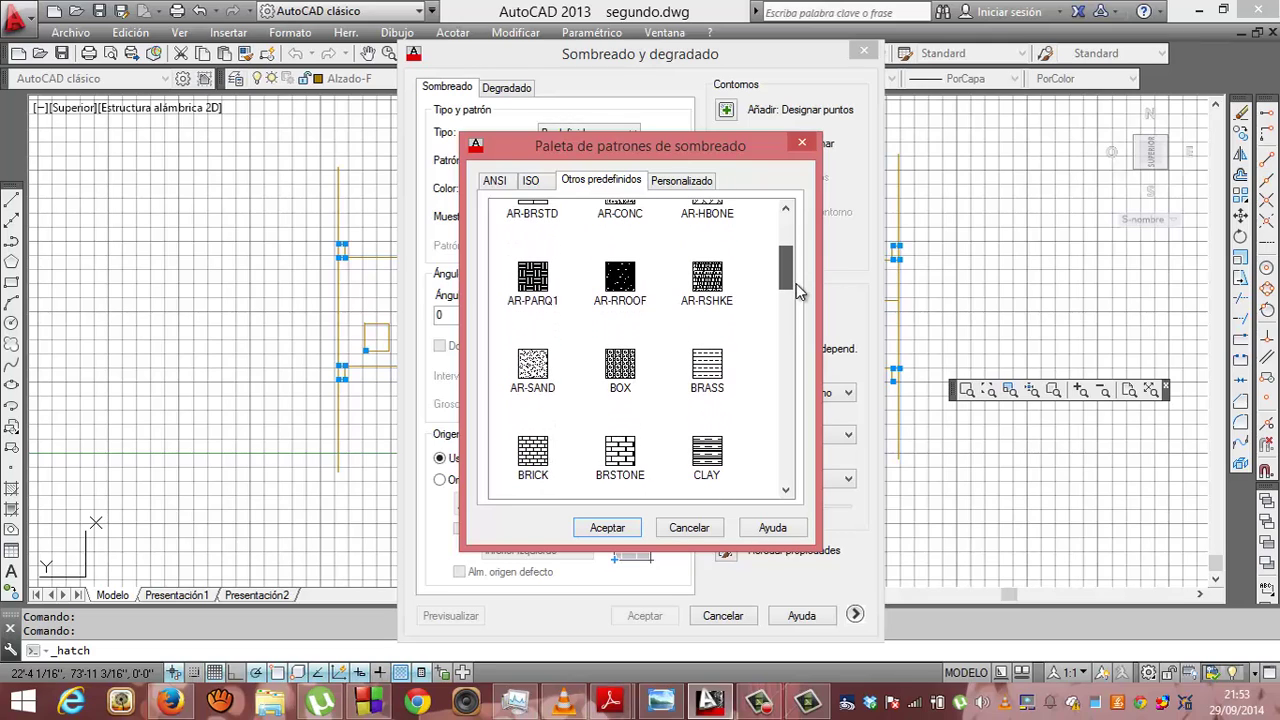
pyautogui.click(623, 308)
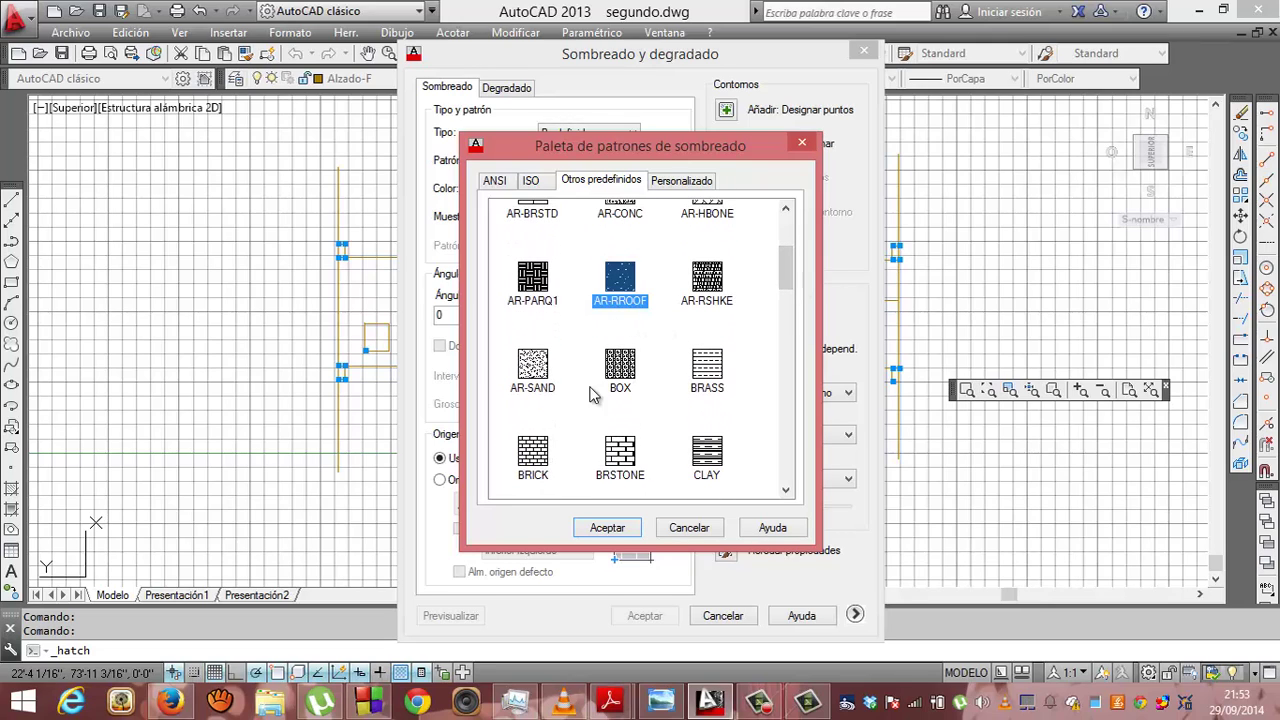
pyautogui.click(582, 528)
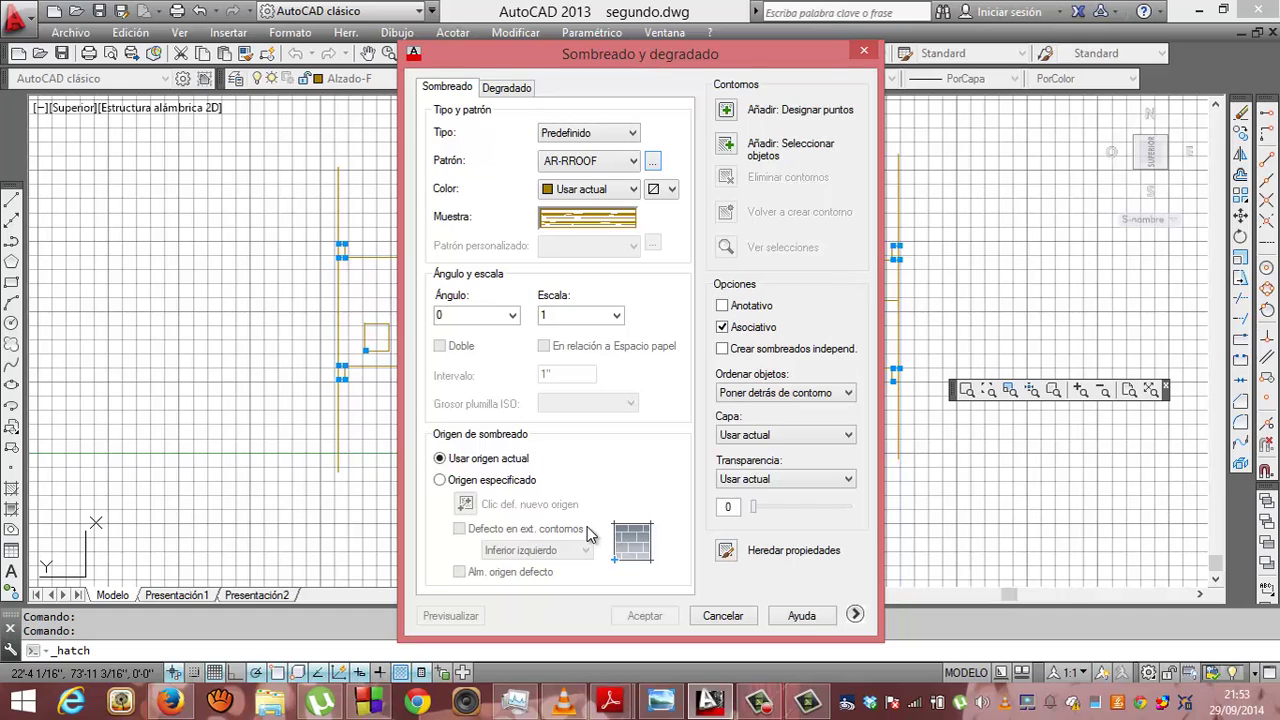
# Pick a value from the Escala list, then cancel the stray drawing selection with Esc
pyautogui.click(616, 318)
pyautogui.write('6')
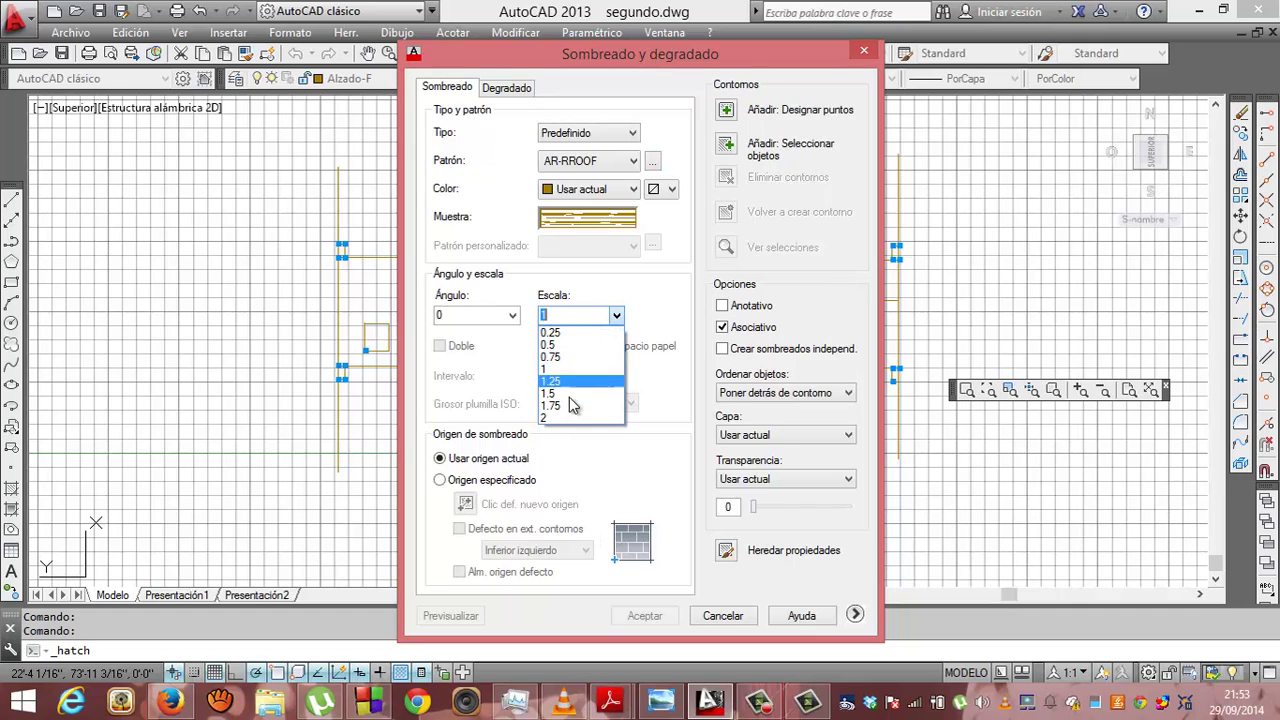
pyautogui.click(585, 333)
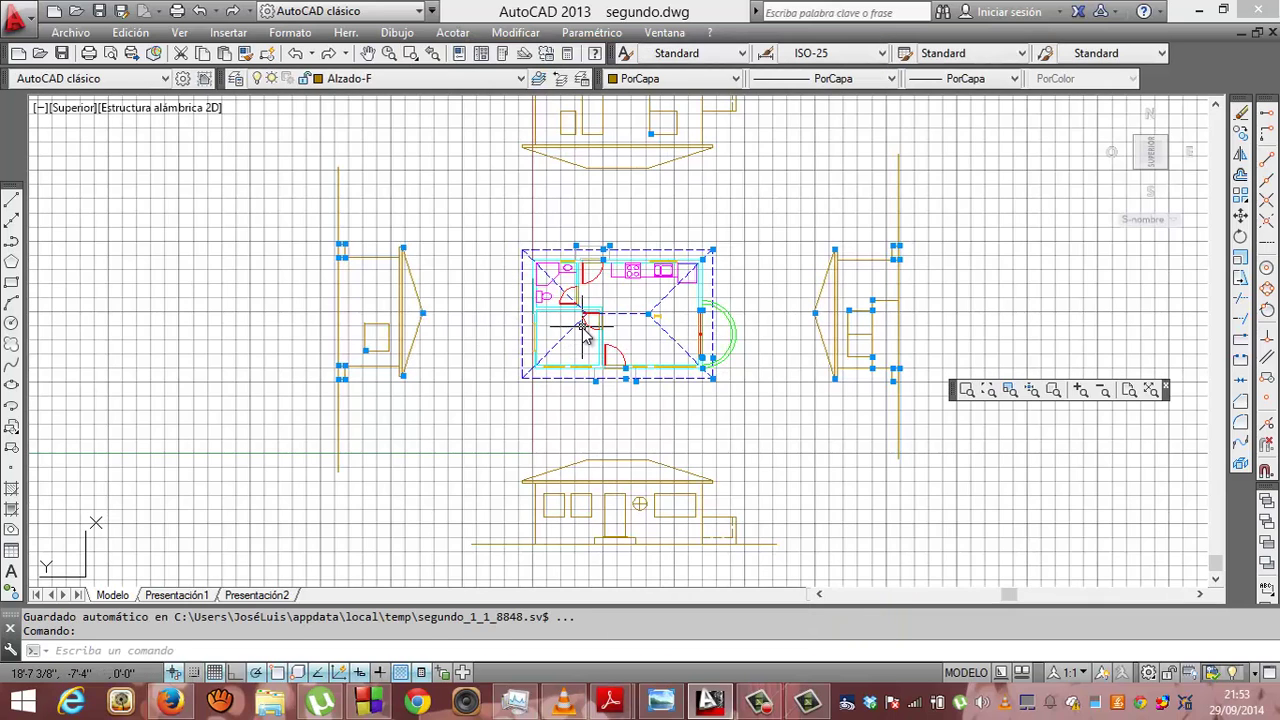
pyautogui.moveTo(624, 480)
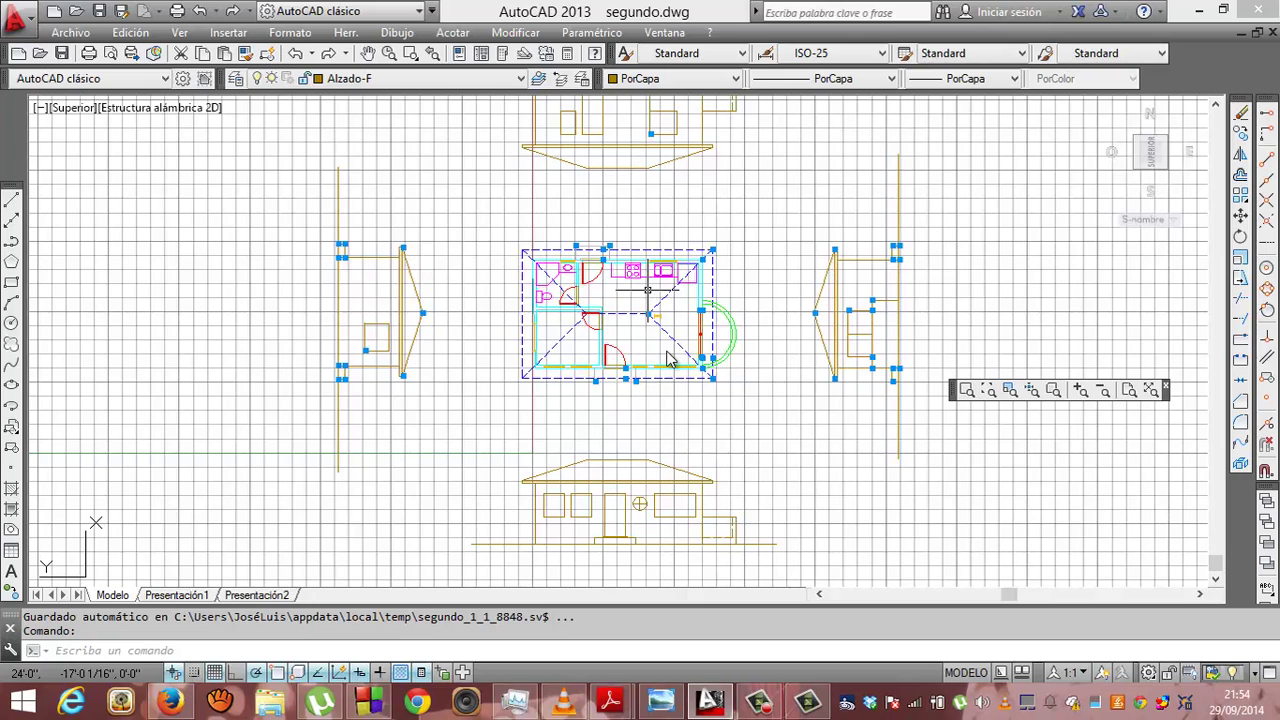
pyautogui.click(624, 472)
pyautogui.press('Escape')
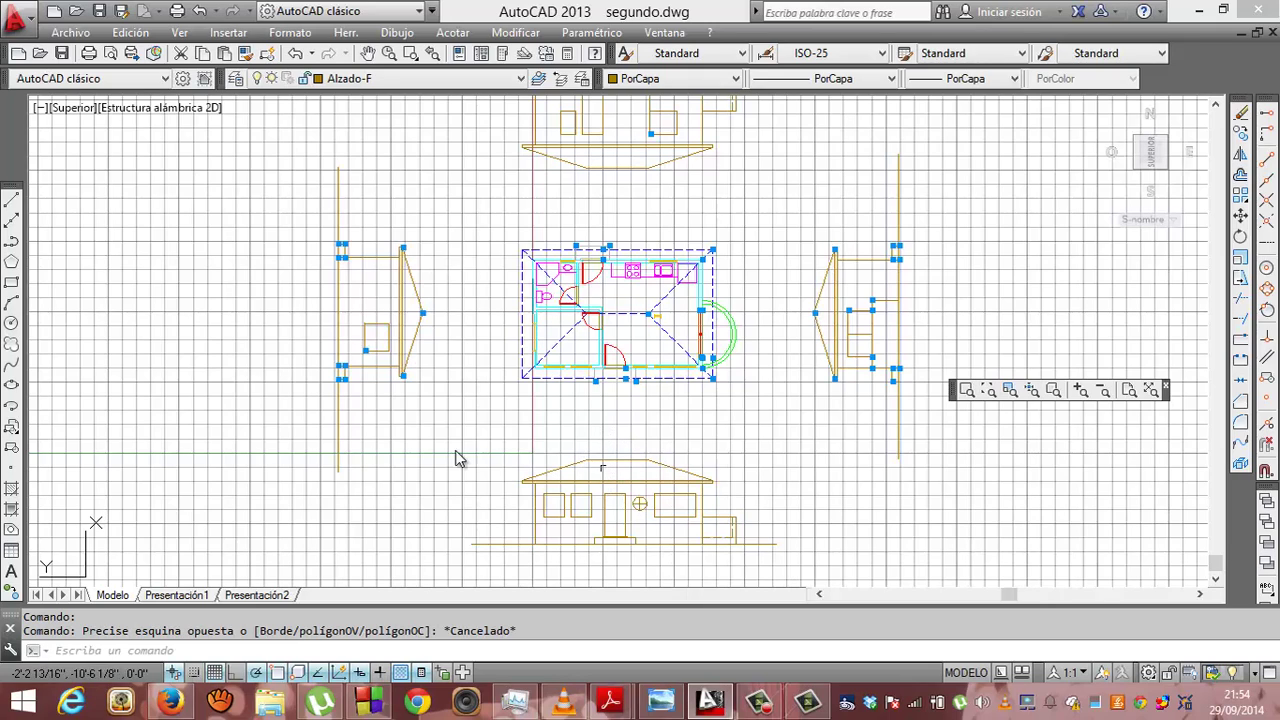
# Hatch the front elevation's roof with AR-RROOF by picking a point inside it
pyautogui.click(14, 488)
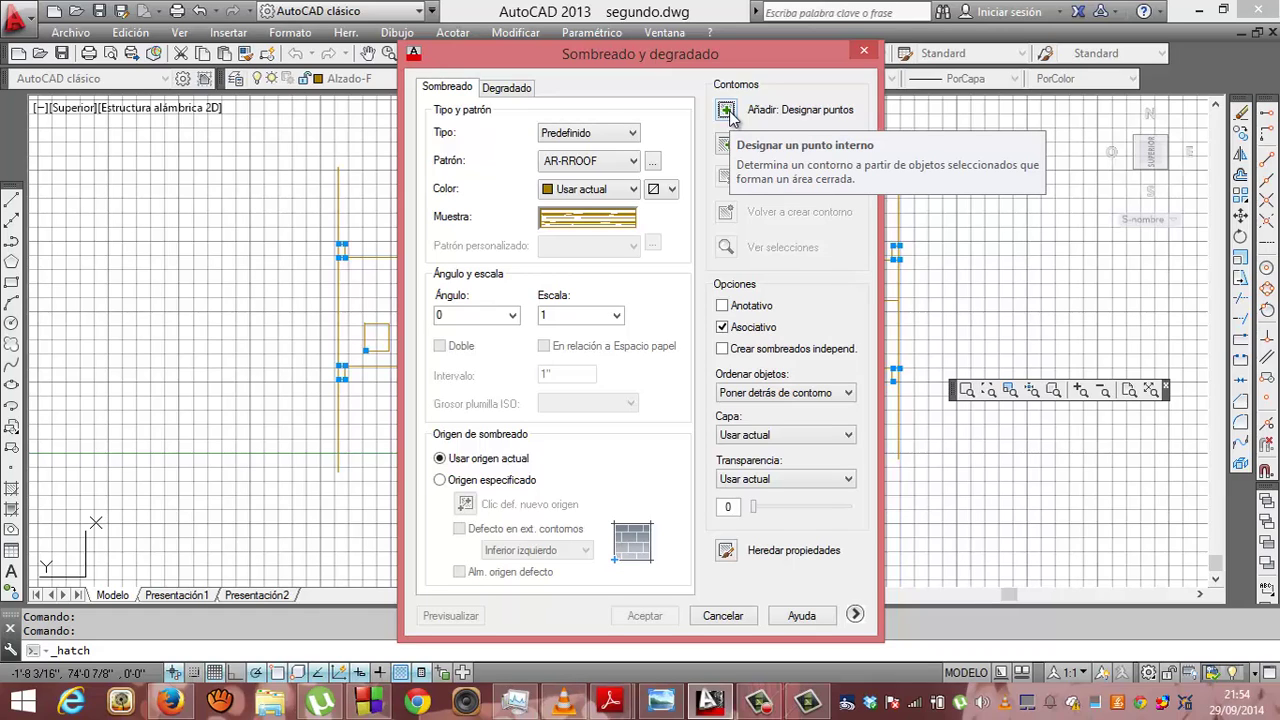
pyautogui.click(729, 112)
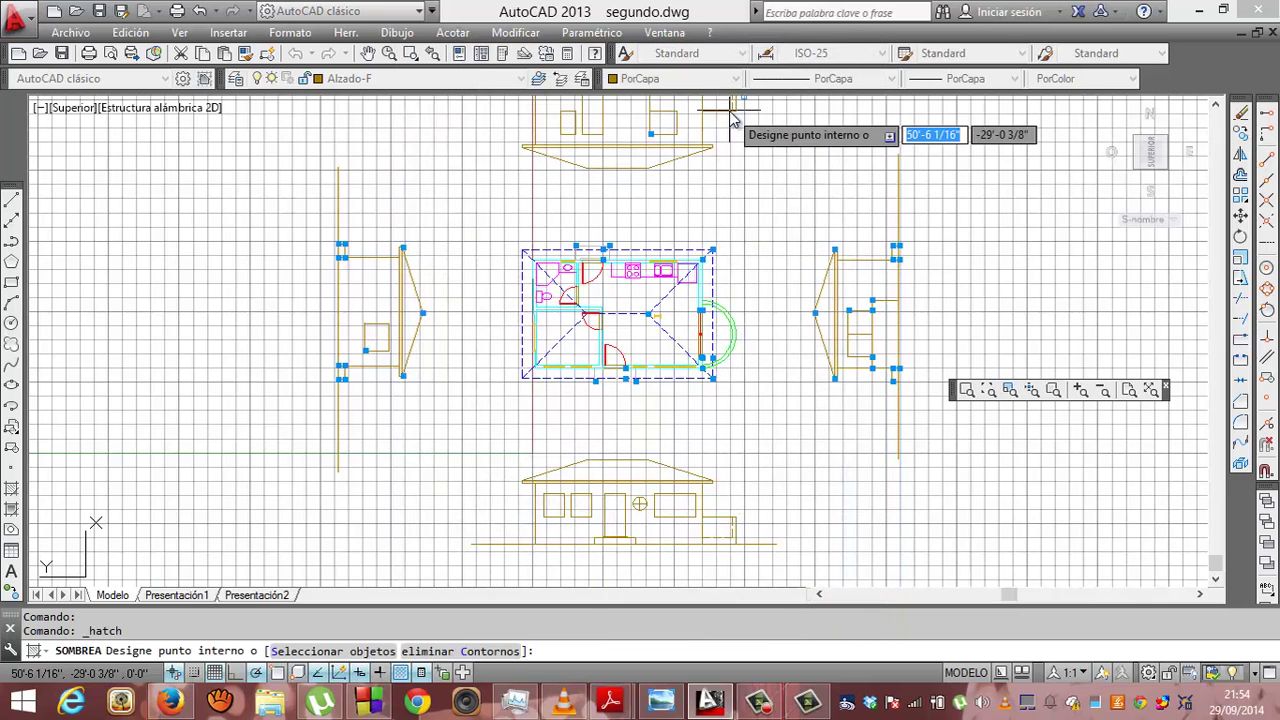
pyautogui.click(613, 481)
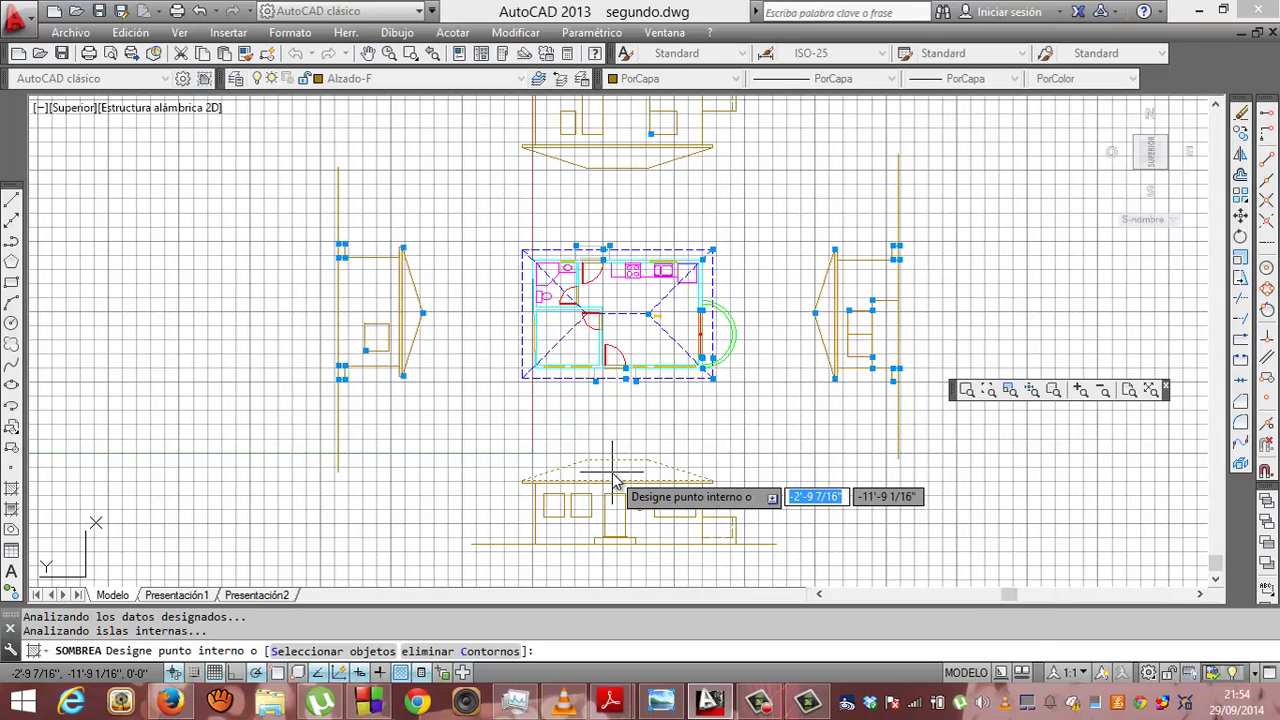
pyautogui.press('Return')
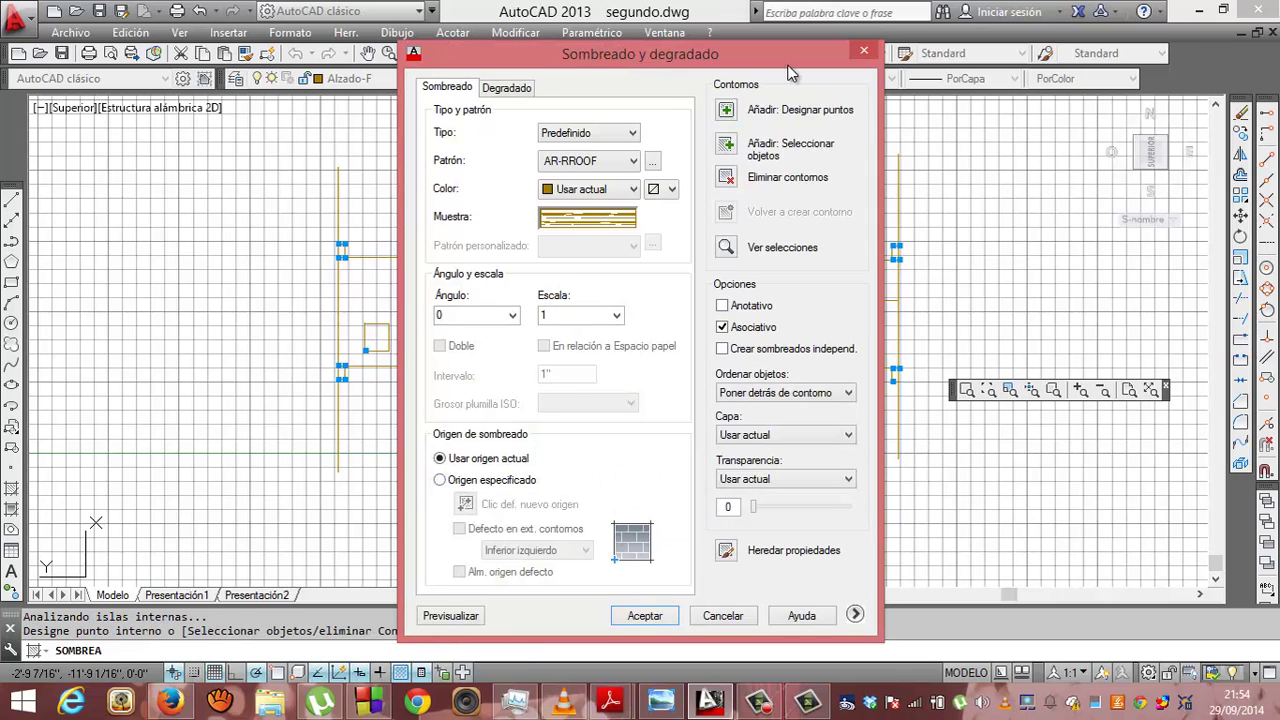
pyautogui.moveTo(788, 62); pyautogui.dragTo(1070, 40)
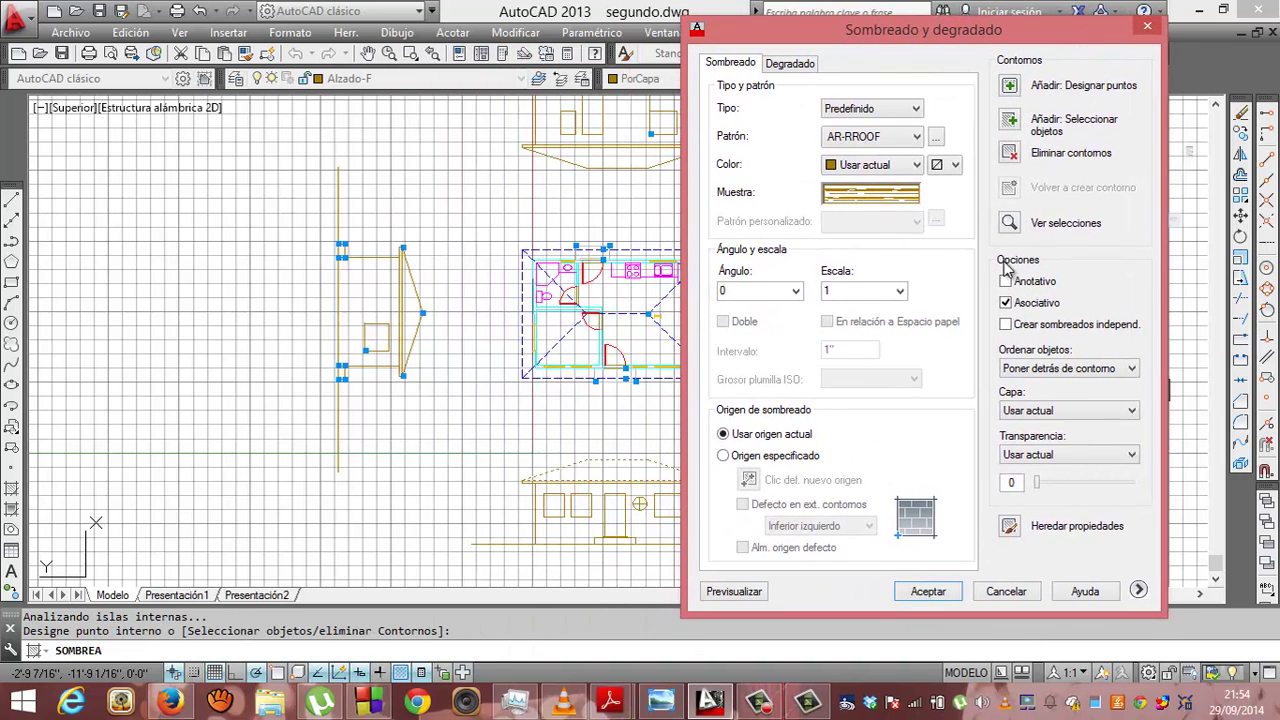
pyautogui.click(918, 591)
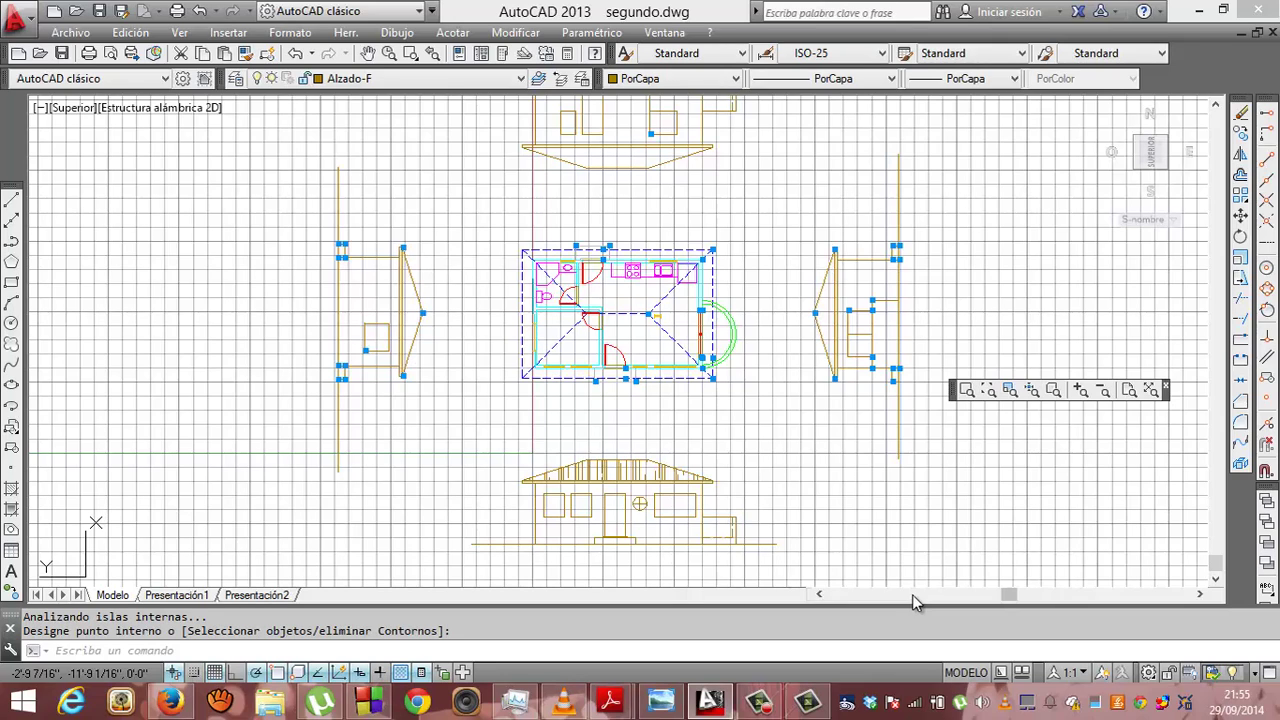
# Run sombcont, browse the Otros predefinidos patterns, and switch to the ANSI pattern tab
pyautogui.write('som')
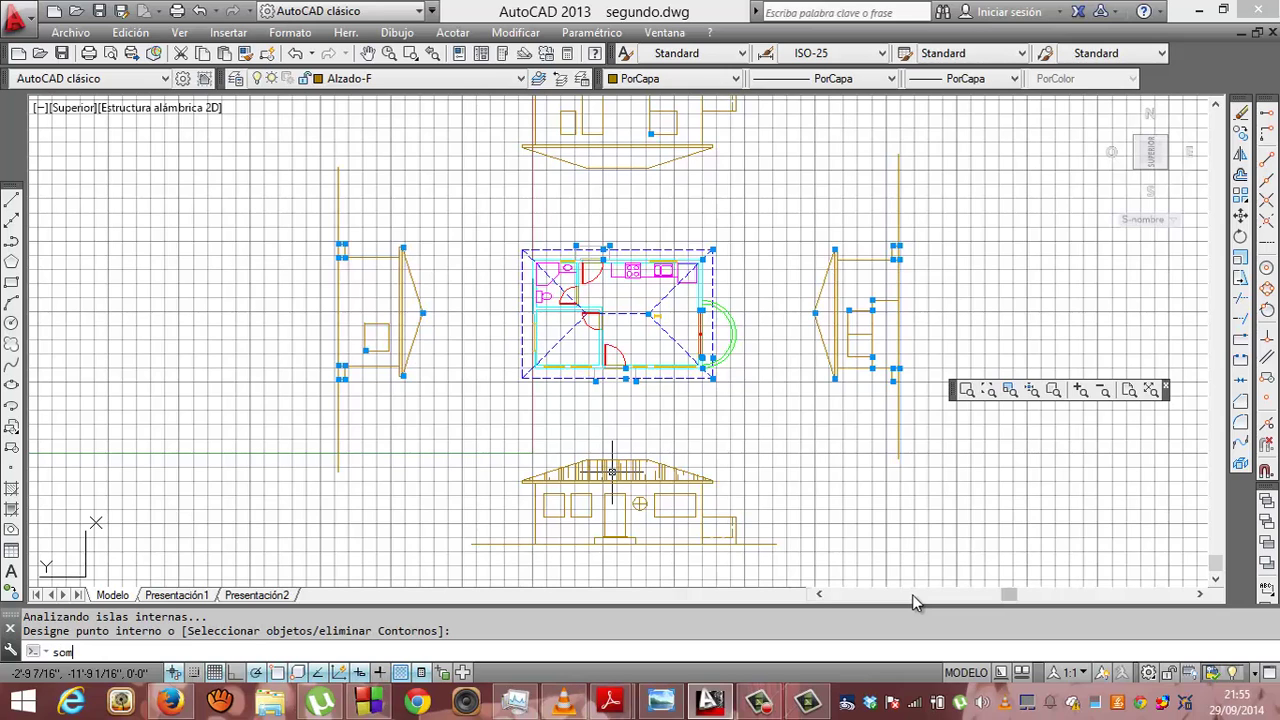
pyautogui.write('bcont')
pyautogui.press('Return')
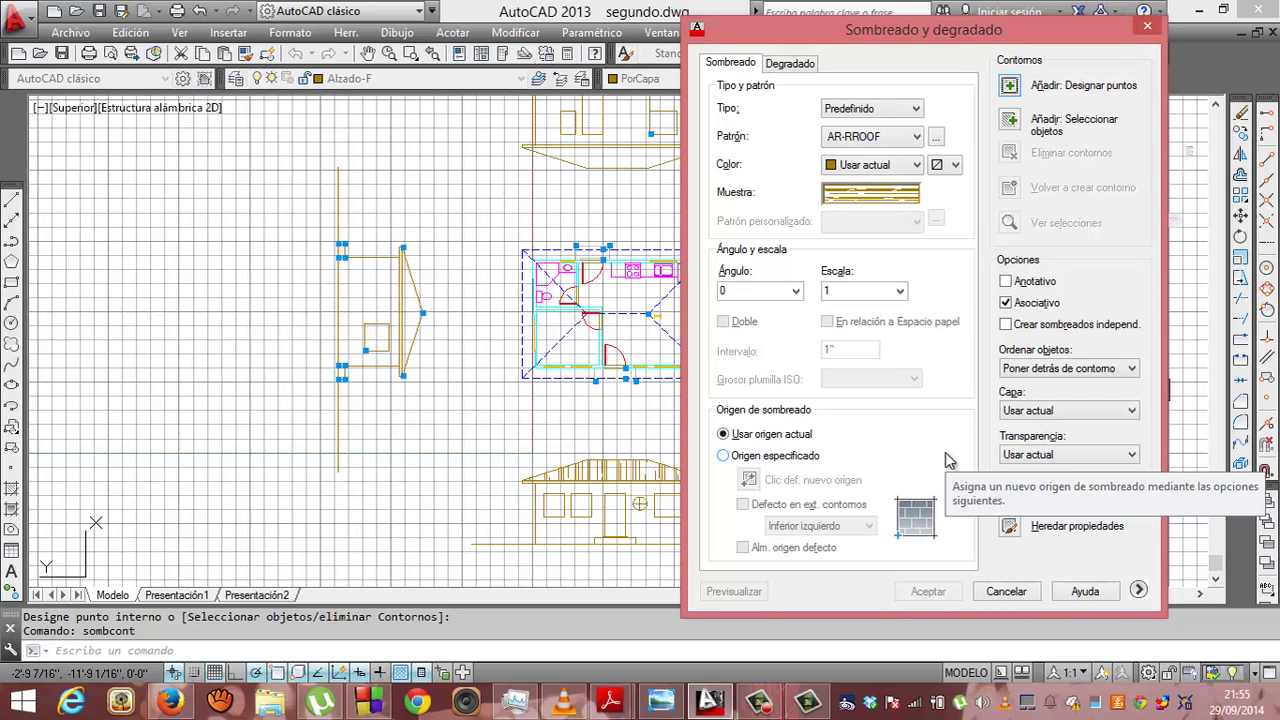
pyautogui.click(934, 142)
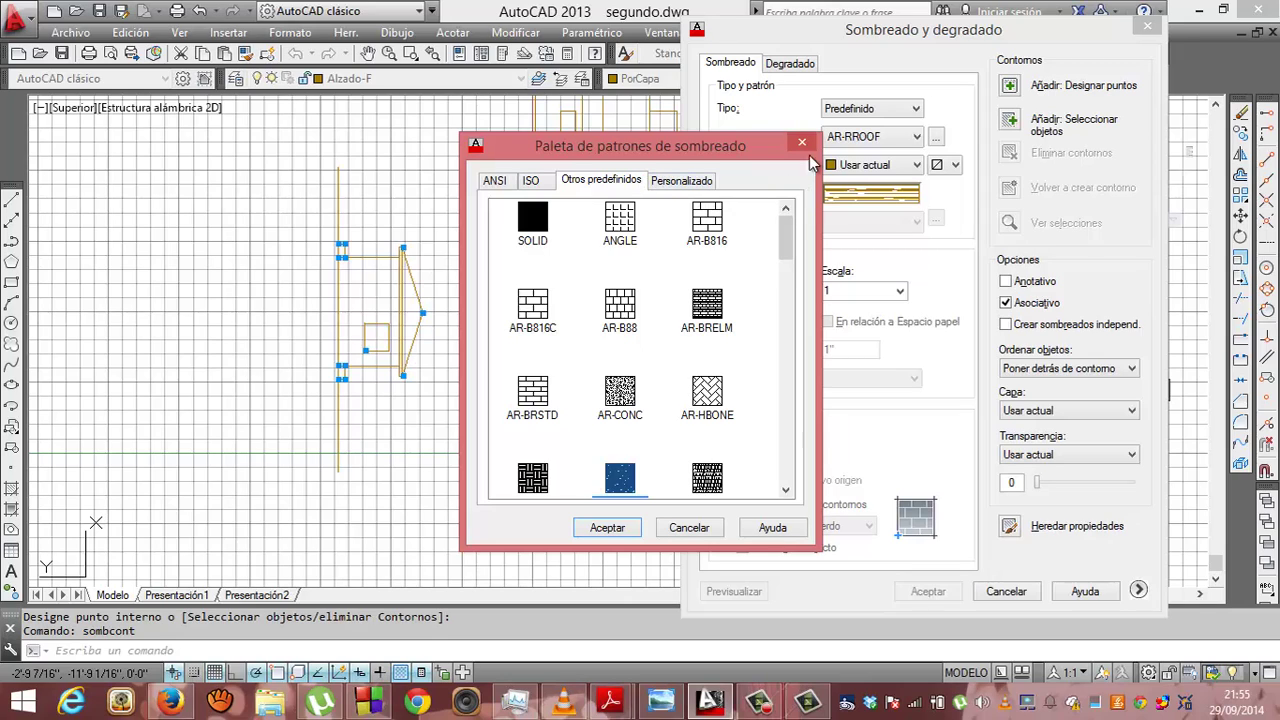
pyautogui.scroll(-2, 757, 408)
pyautogui.scroll(-3, 757, 408)
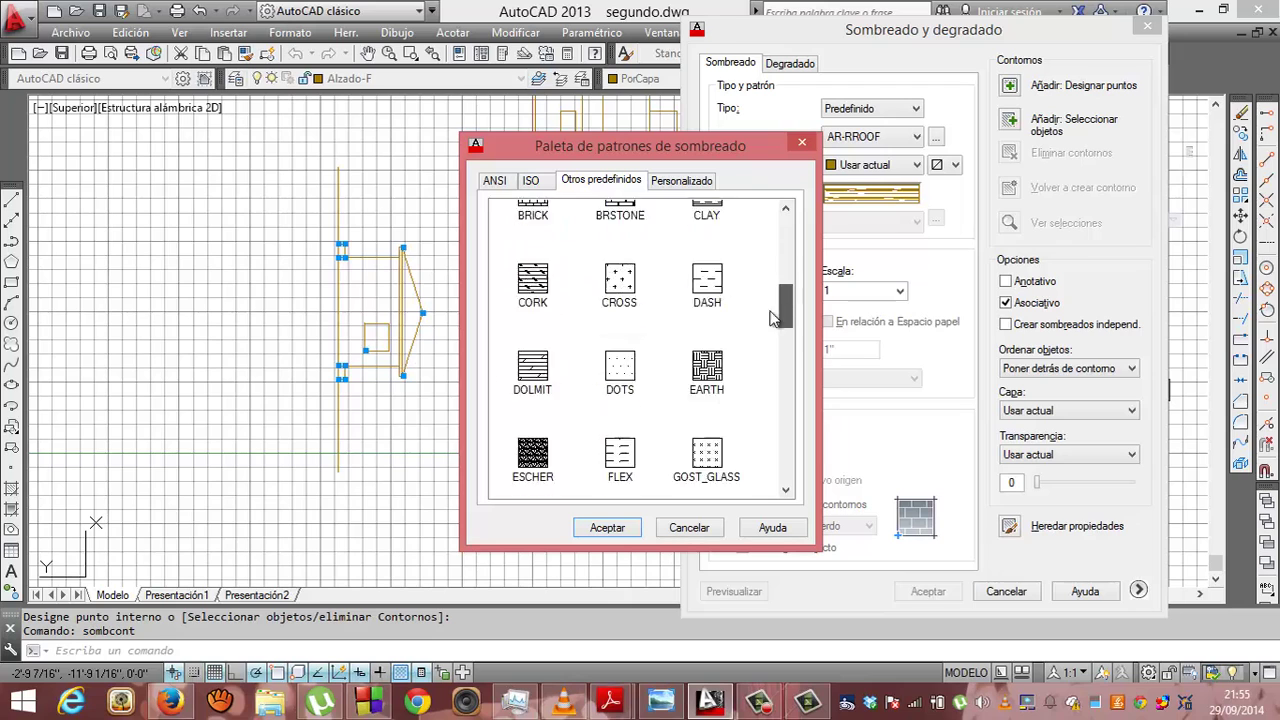
pyautogui.scroll(-3, 757, 408)
pyautogui.scroll(-5, 757, 440)
pyautogui.scroll(-2, 753, 475)
pyautogui.scroll(5, 776, 380)
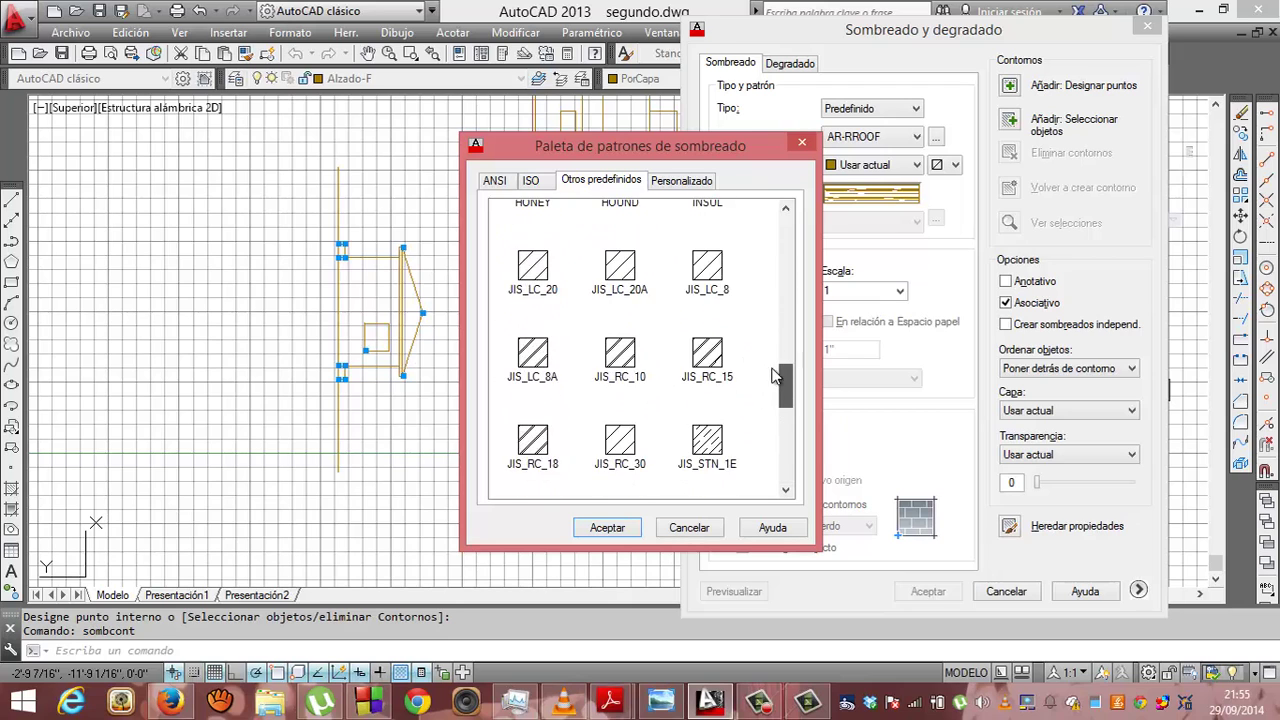
pyautogui.scroll(3, 774, 330)
pyautogui.scroll(1, 776, 330)
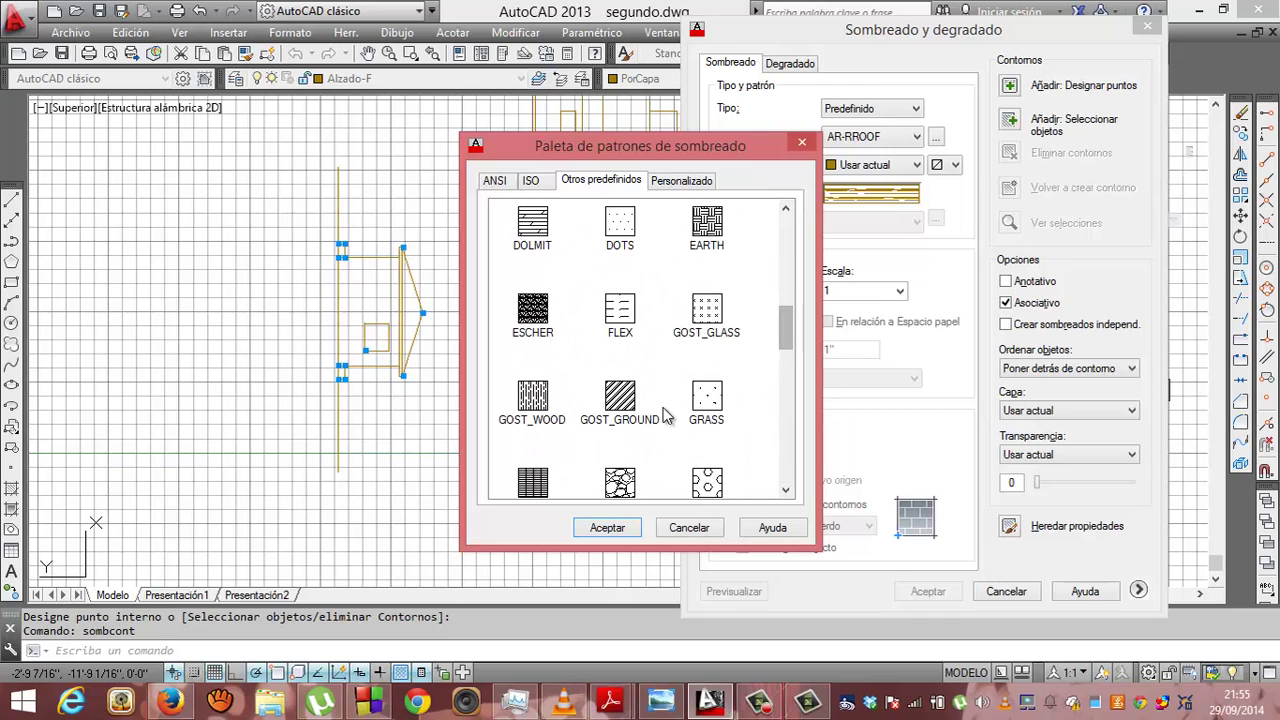
pyautogui.moveTo(786, 325); pyautogui.dragTo(800, 233)
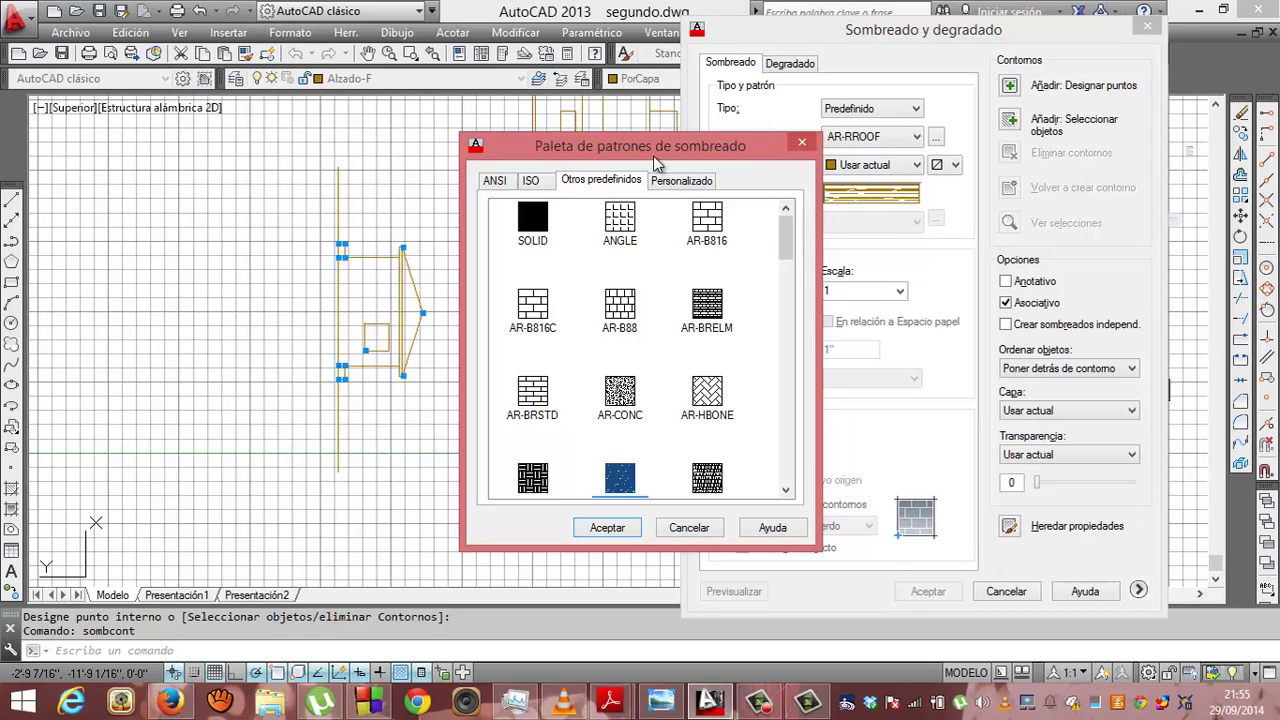
pyautogui.click(508, 190)
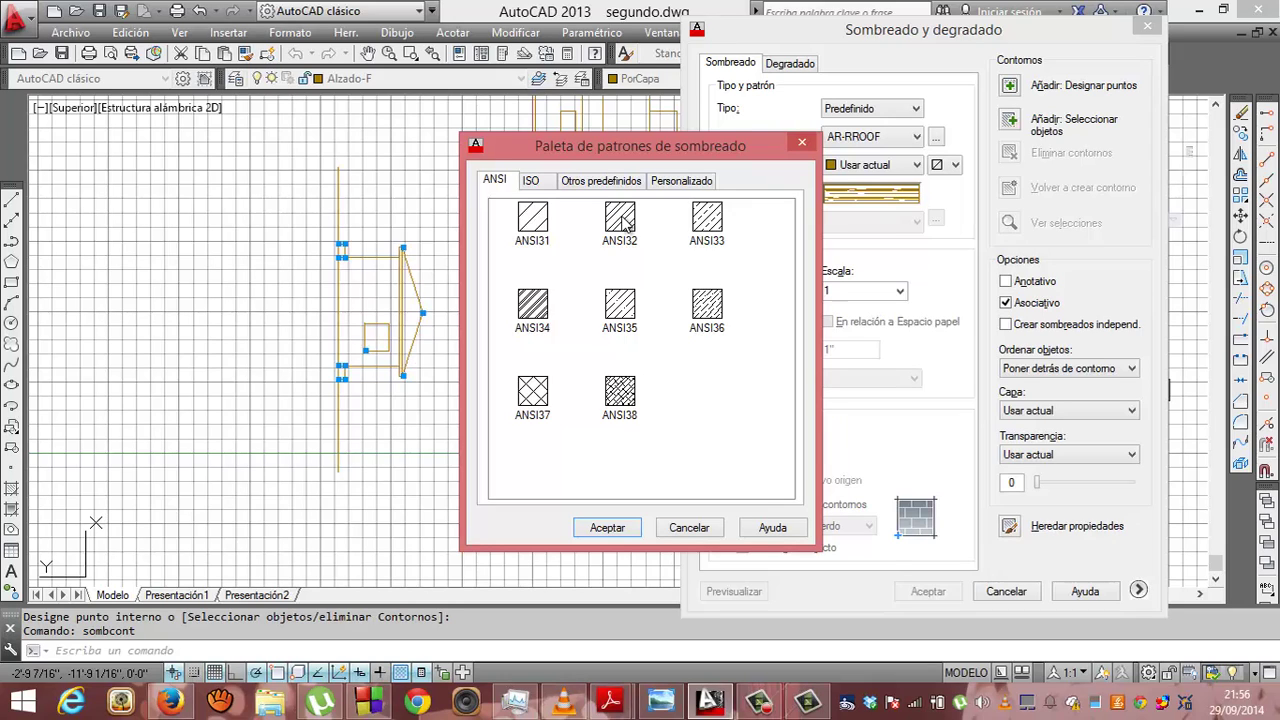
# Look through the ISO and Personalizado patterns, then cancel the palette and hatch dialog
pyautogui.click(546, 184)
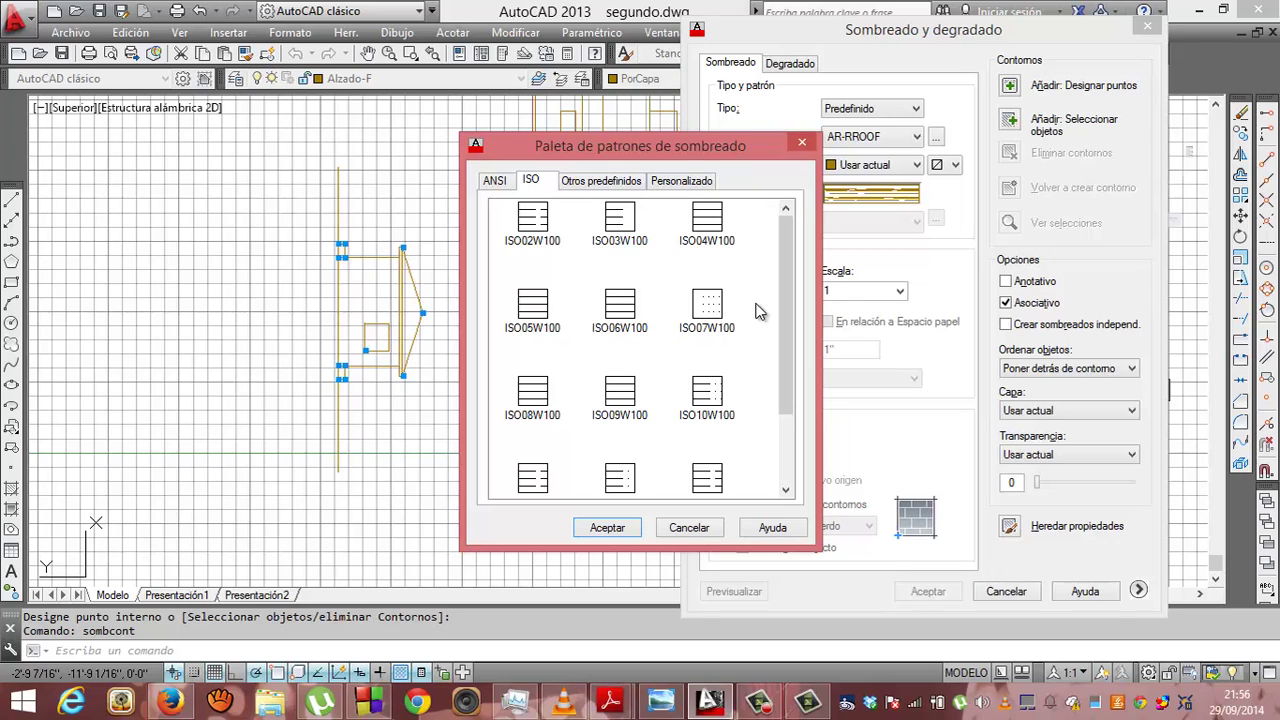
pyautogui.click(700, 190)
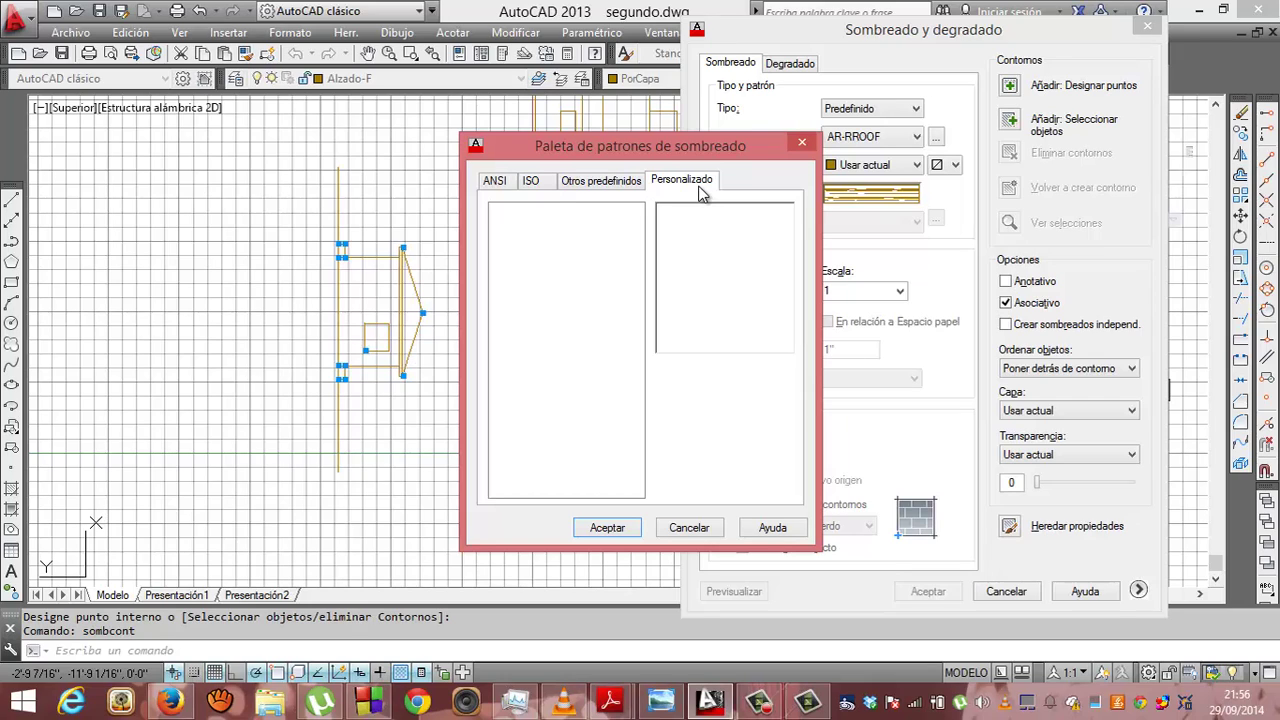
pyautogui.click(688, 529)
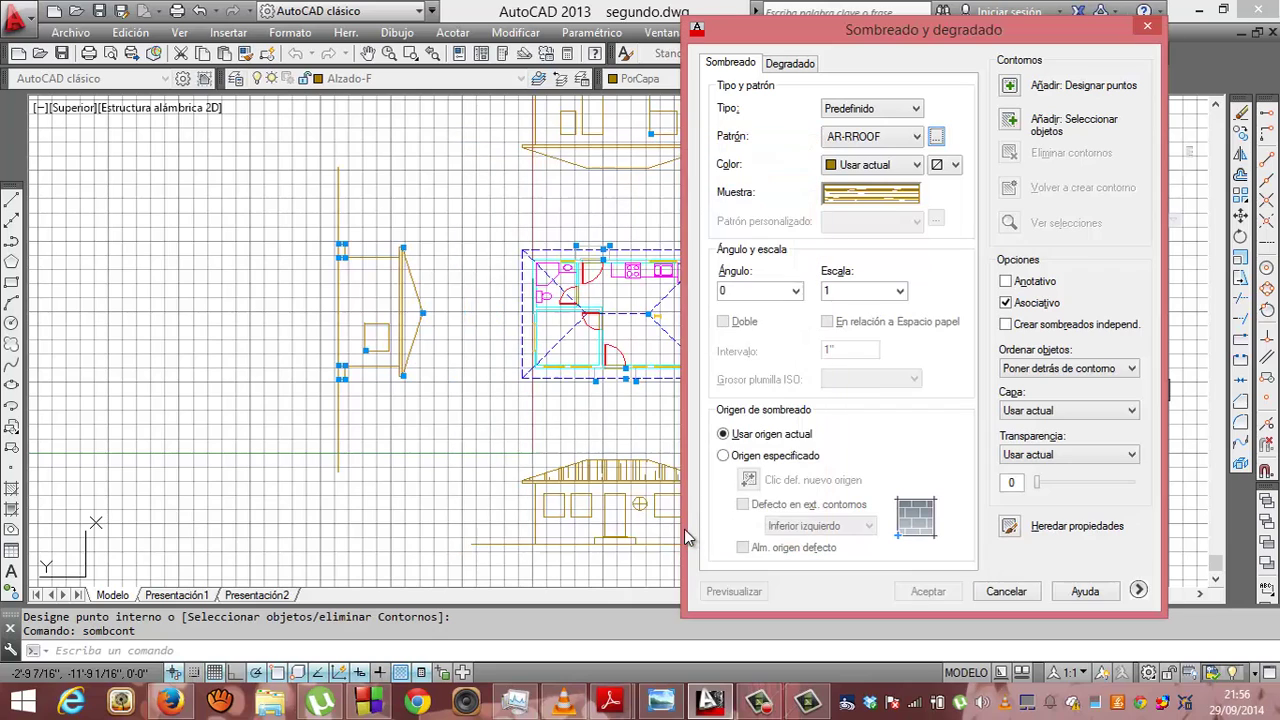
pyautogui.click(1006, 591)
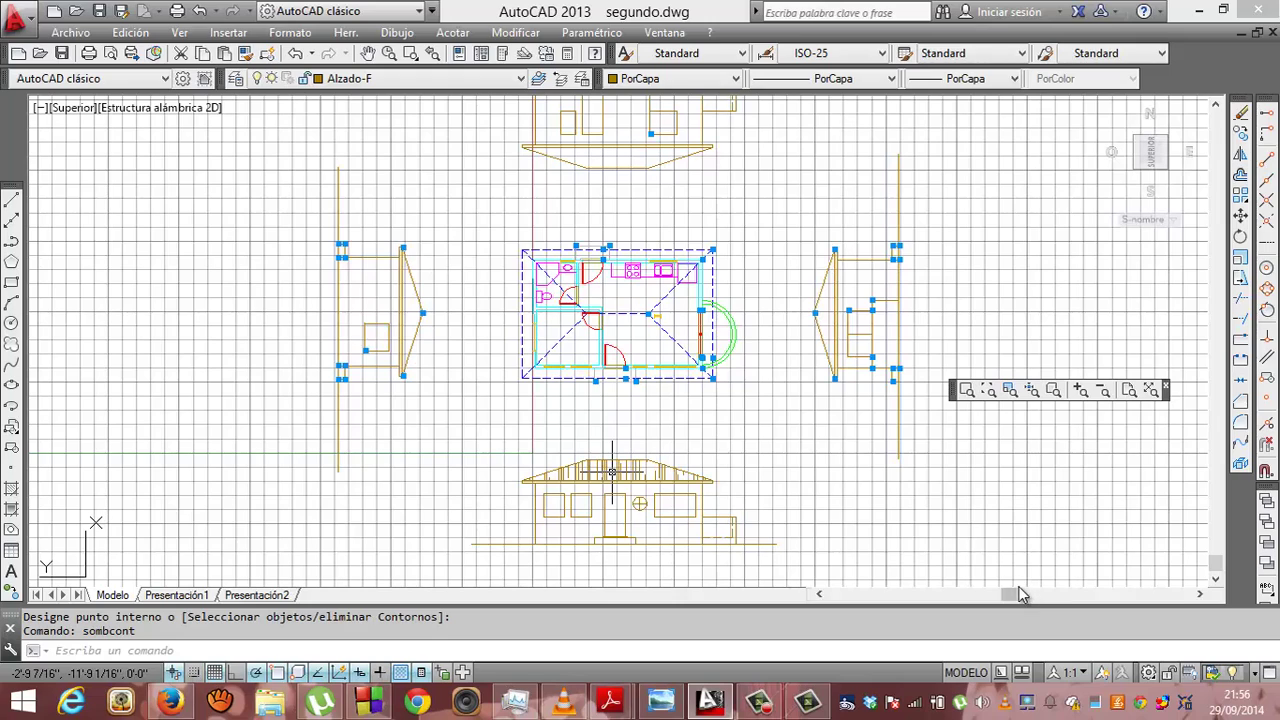
# Cancel the hatch command and move the roof hatch to layer Somb-alz-marrón, trying Somb-alz-gris first
pyautogui.press('Escape')
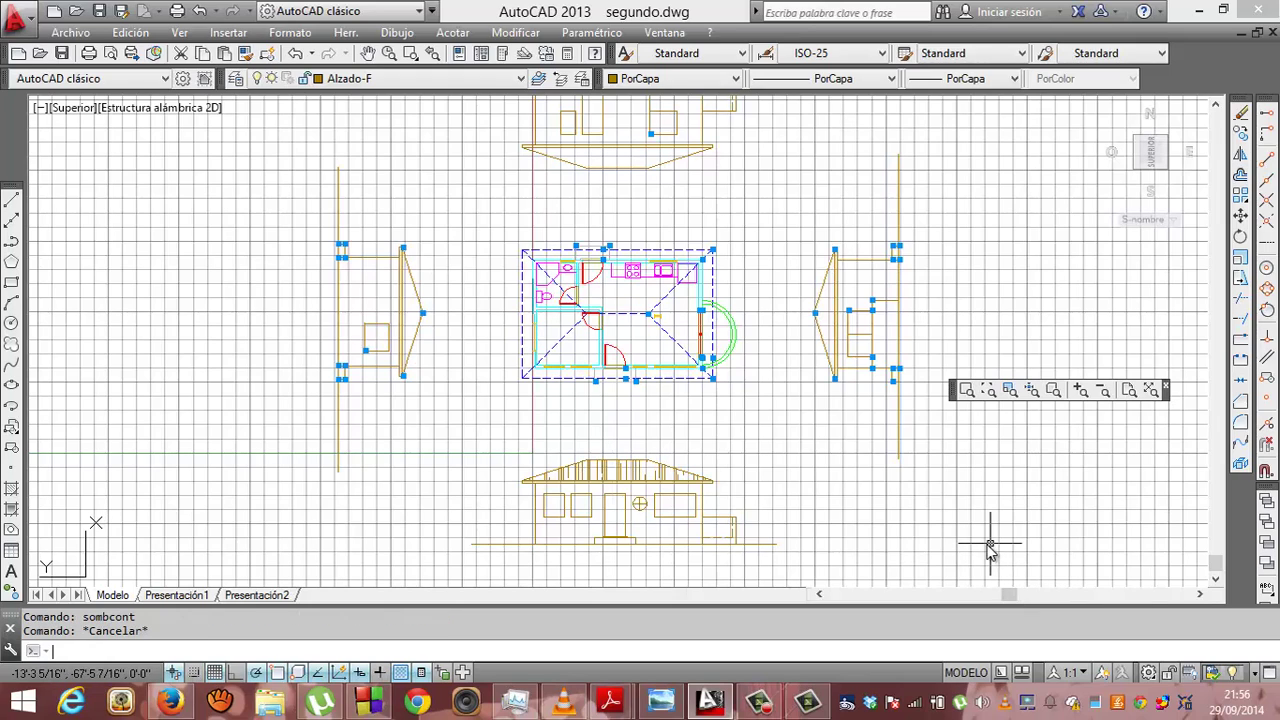
pyautogui.click(658, 480)
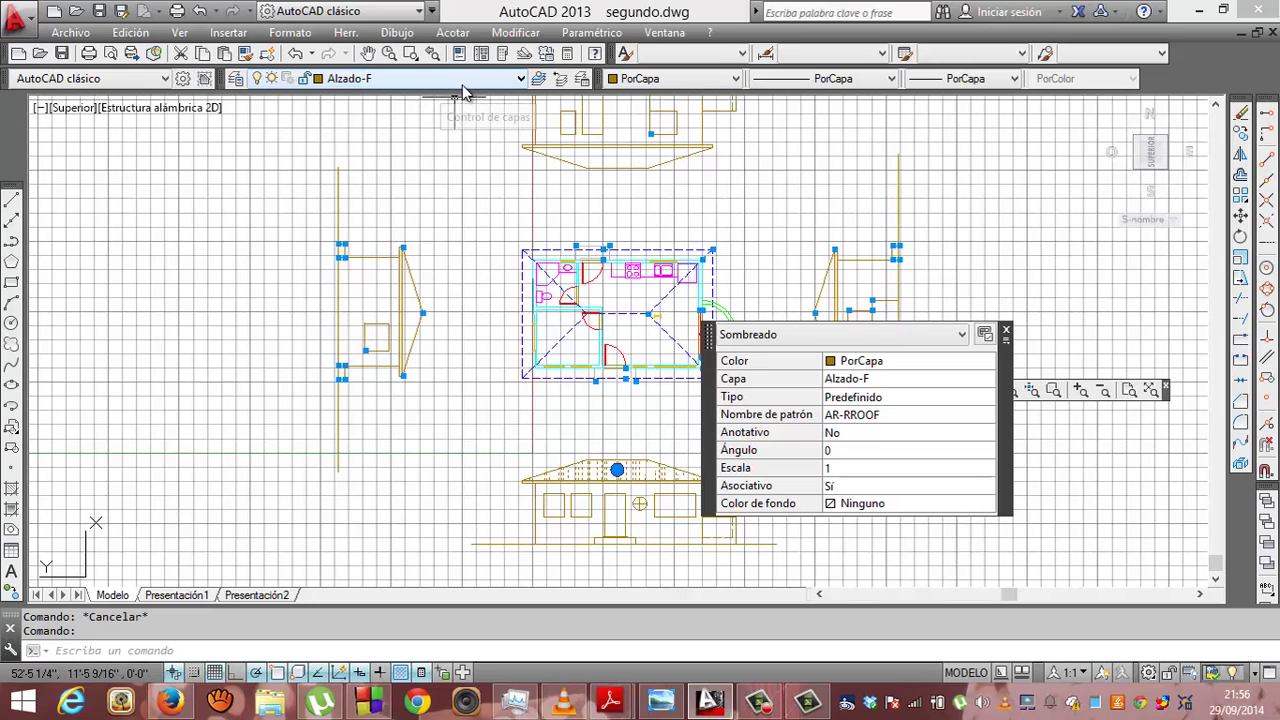
pyautogui.click(517, 79)
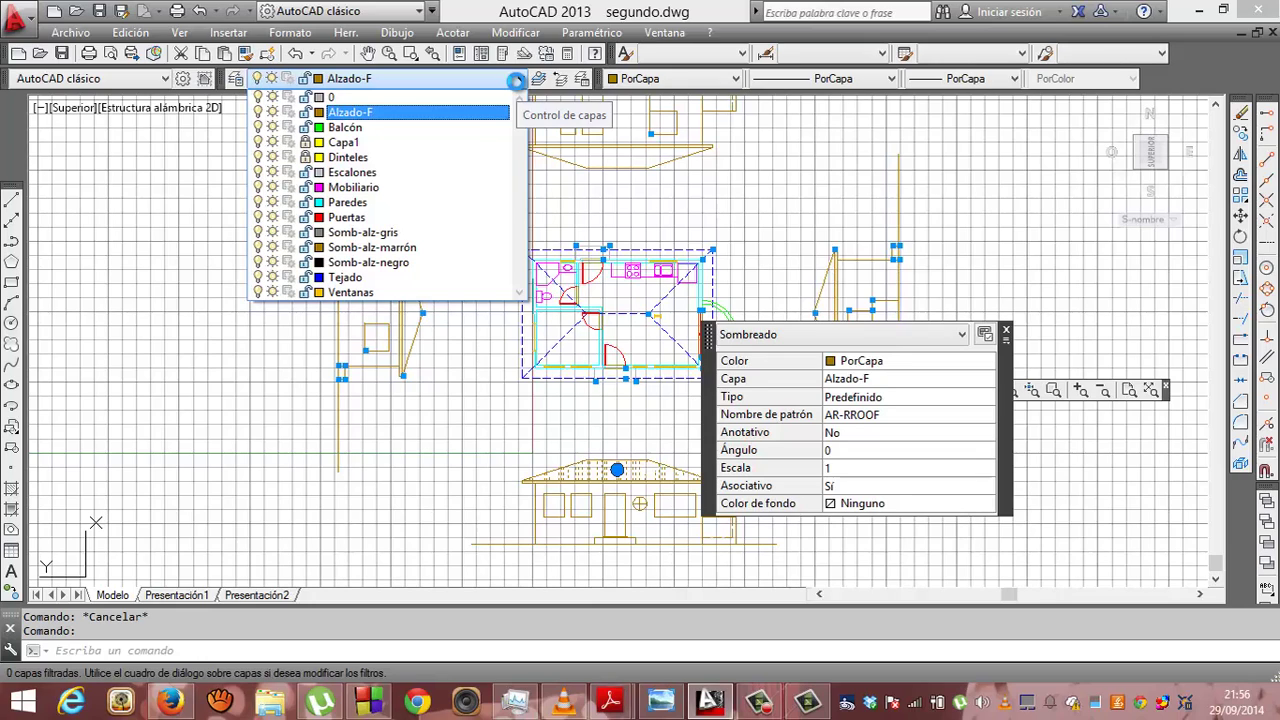
pyautogui.click(363, 232)
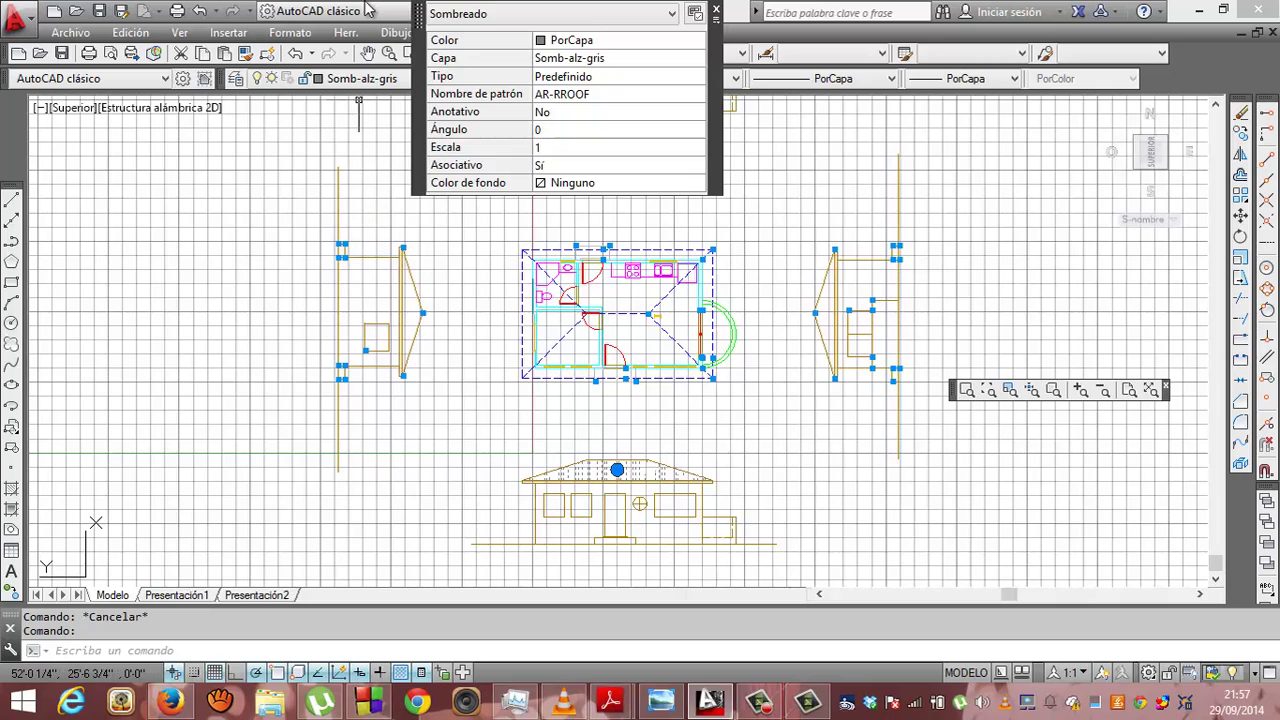
pyautogui.click(356, 78)
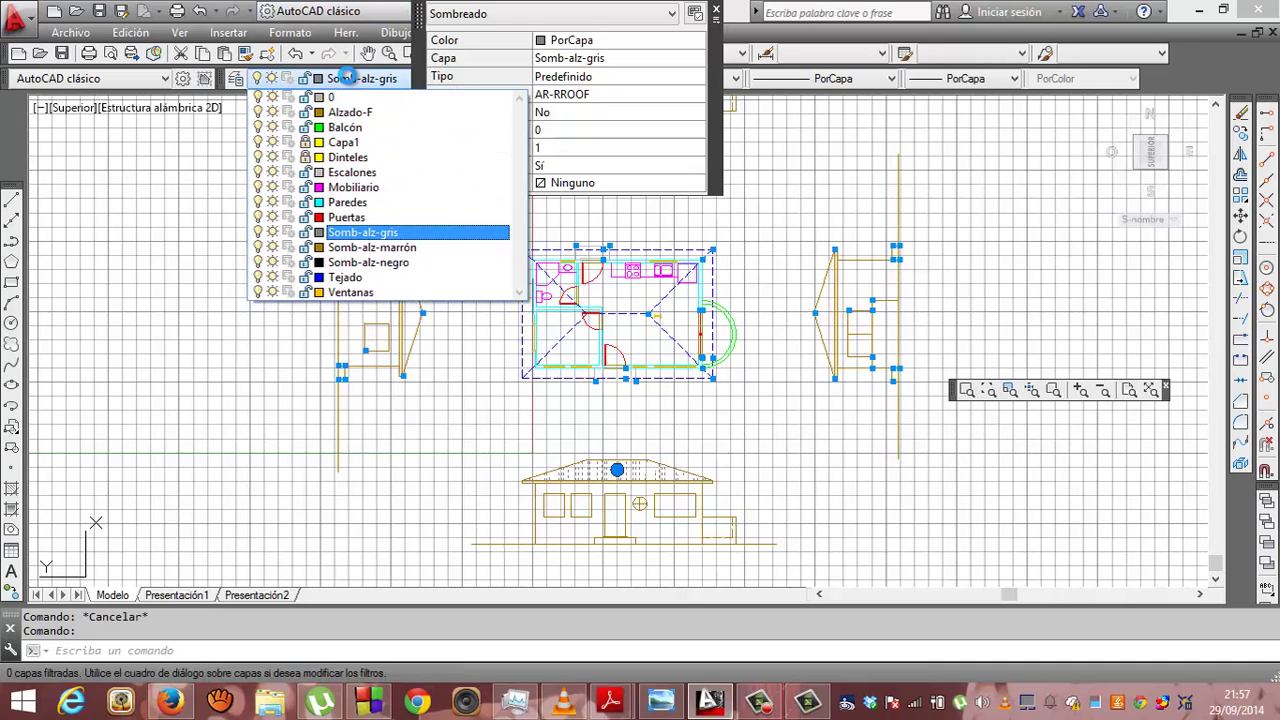
pyautogui.click(356, 248)
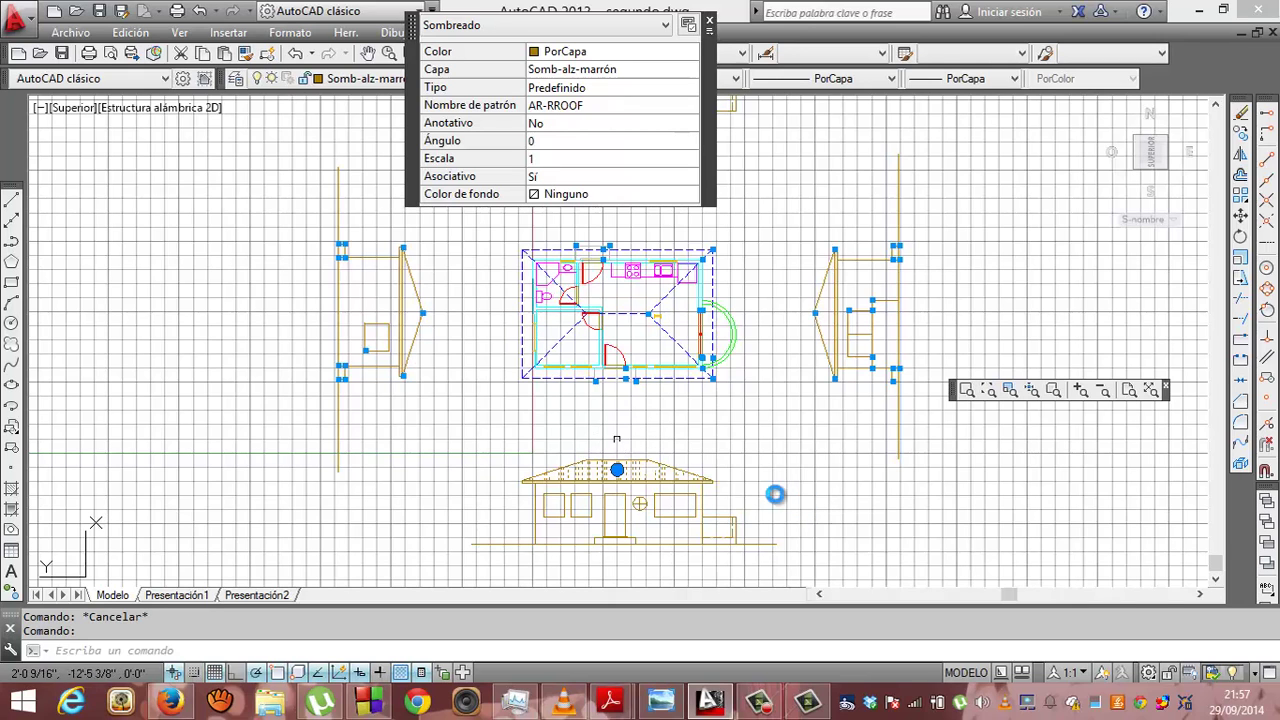
# Zoom in 2x and draw a horizontal line from the door step's left end to the left wall base
pyautogui.click(1082, 392)
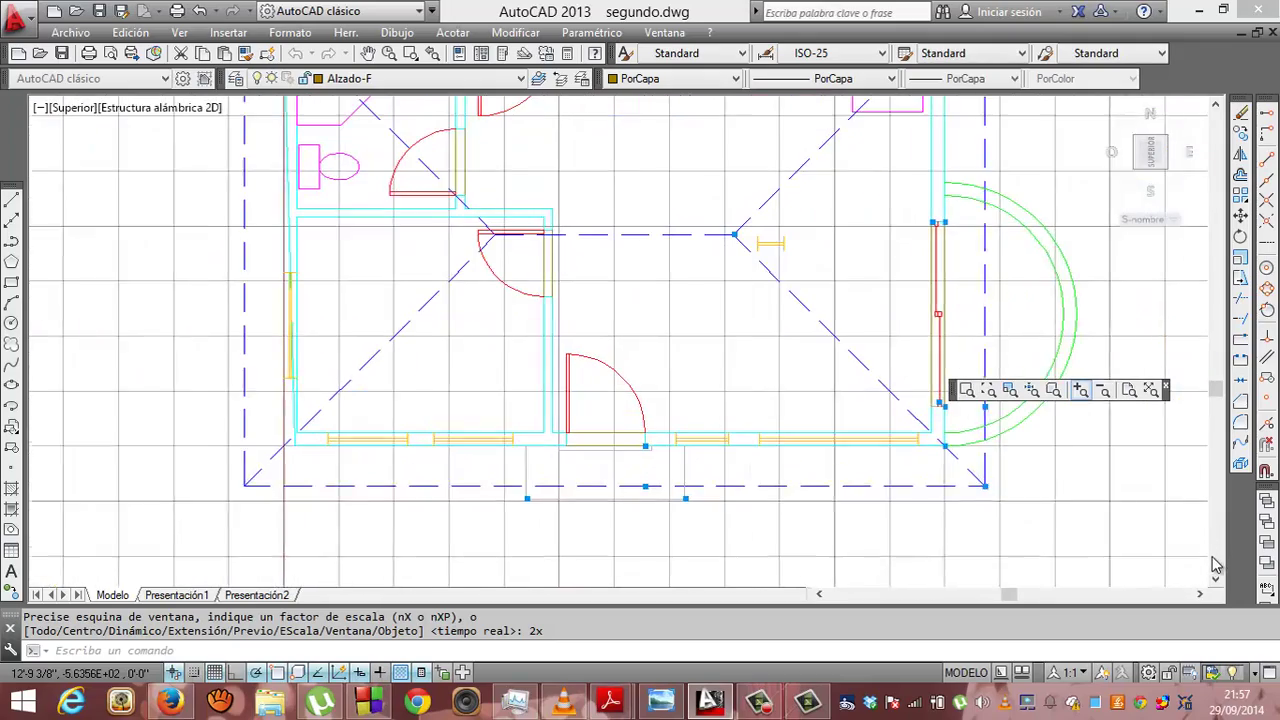
pyautogui.click(1215, 565)
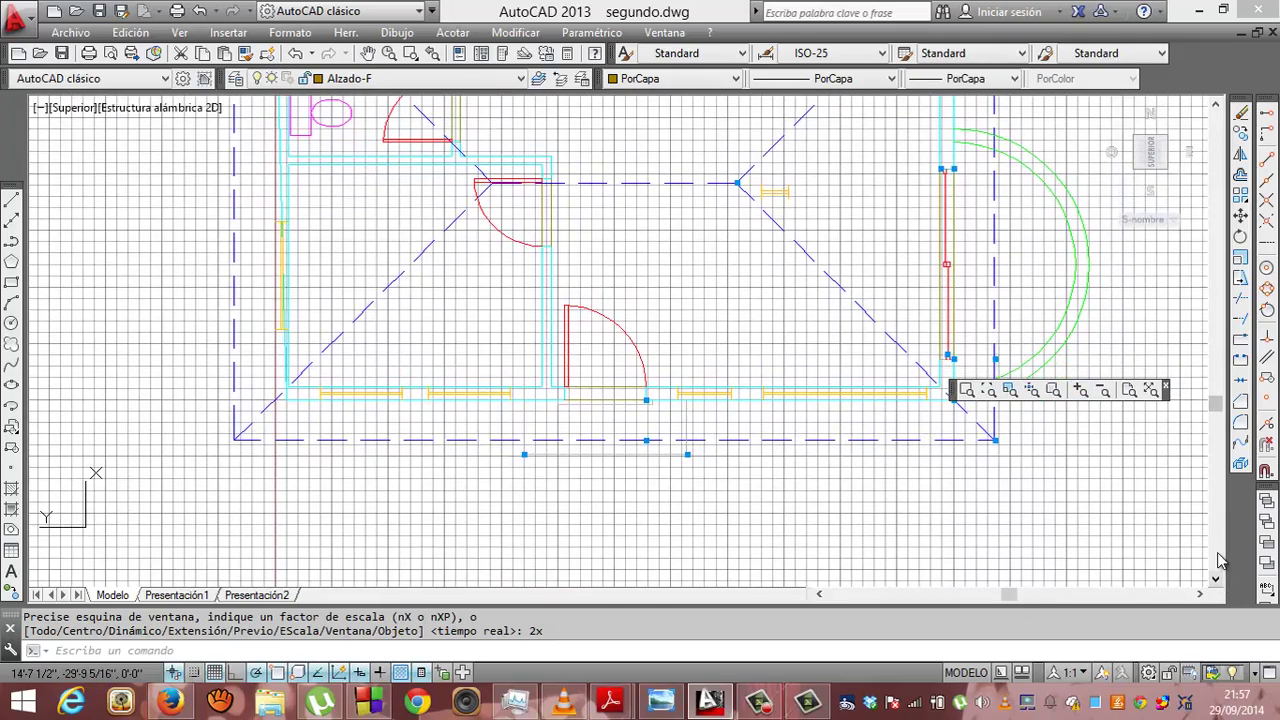
pyautogui.click(1217, 556)
pyautogui.click(1217, 556)
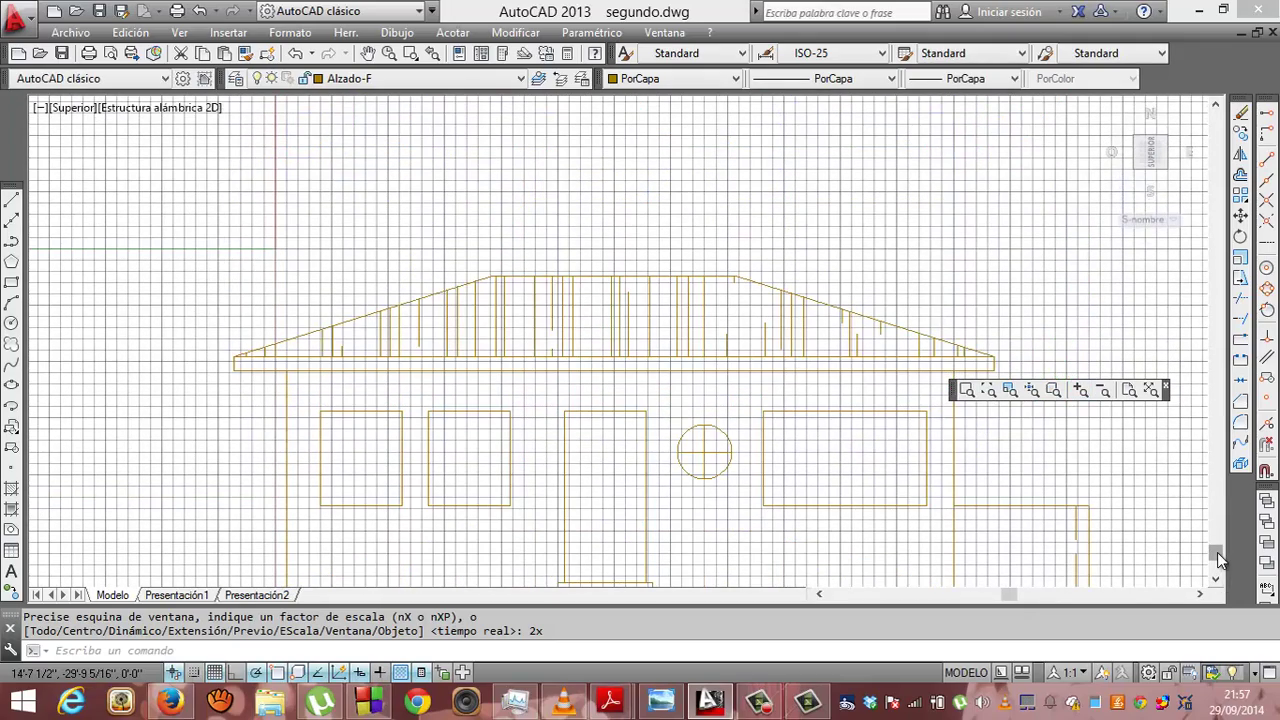
pyautogui.click(1217, 577)
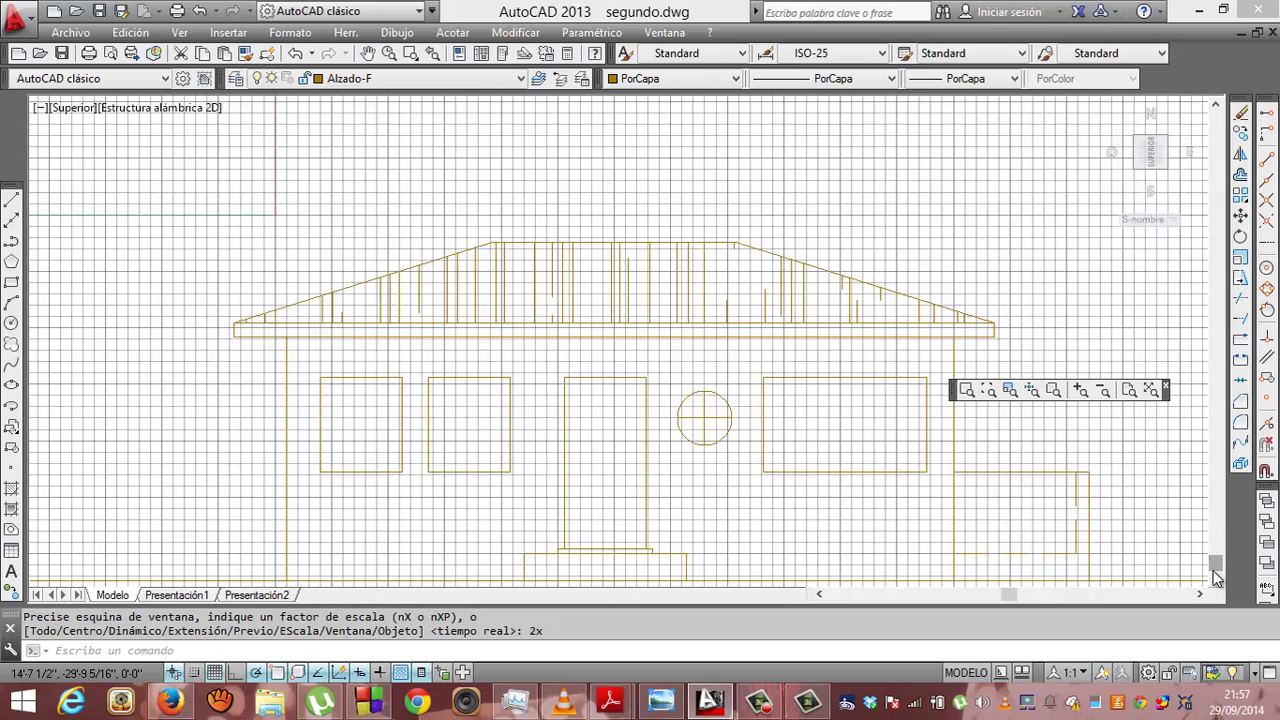
pyautogui.click(1217, 577)
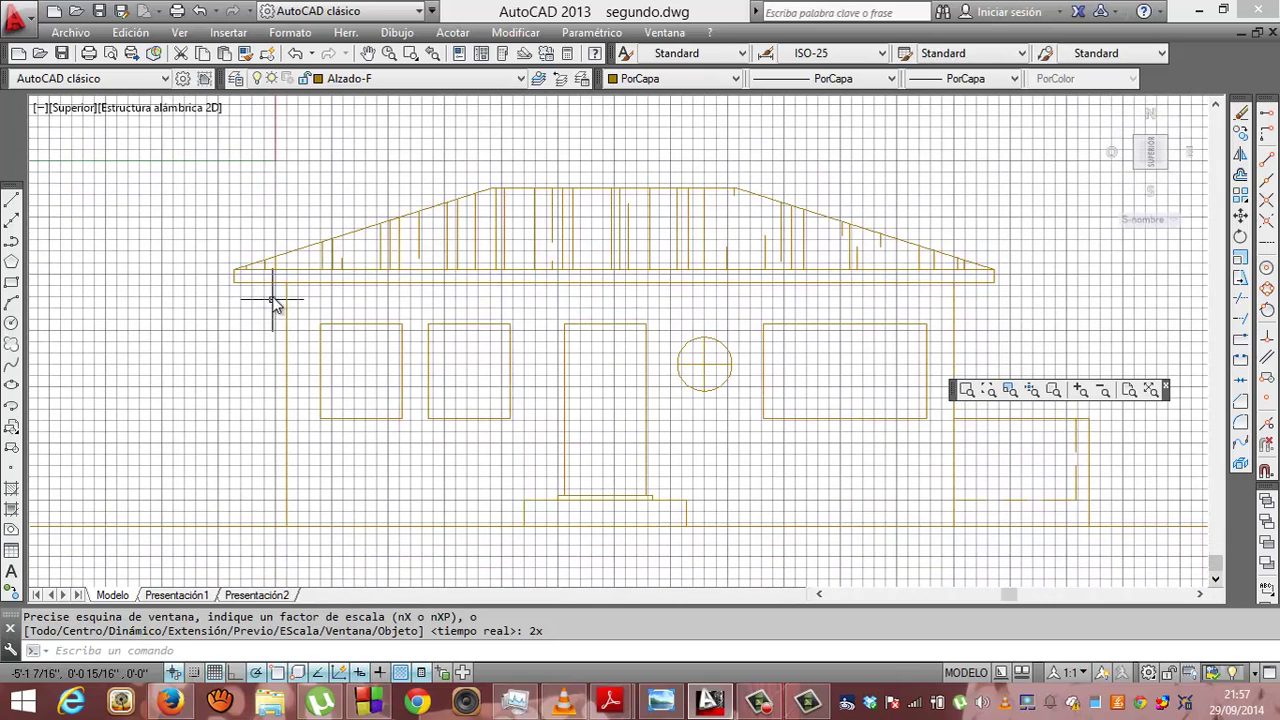
pyautogui.click(11, 198)
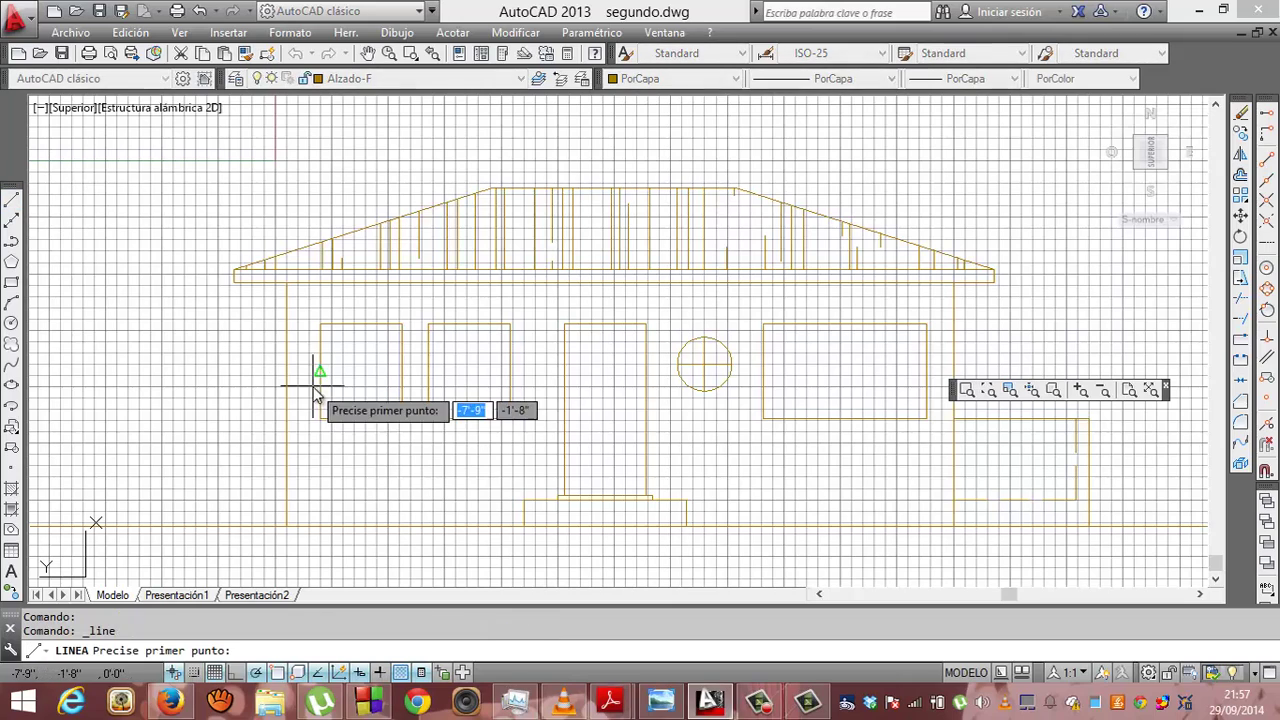
pyautogui.click(521, 500)
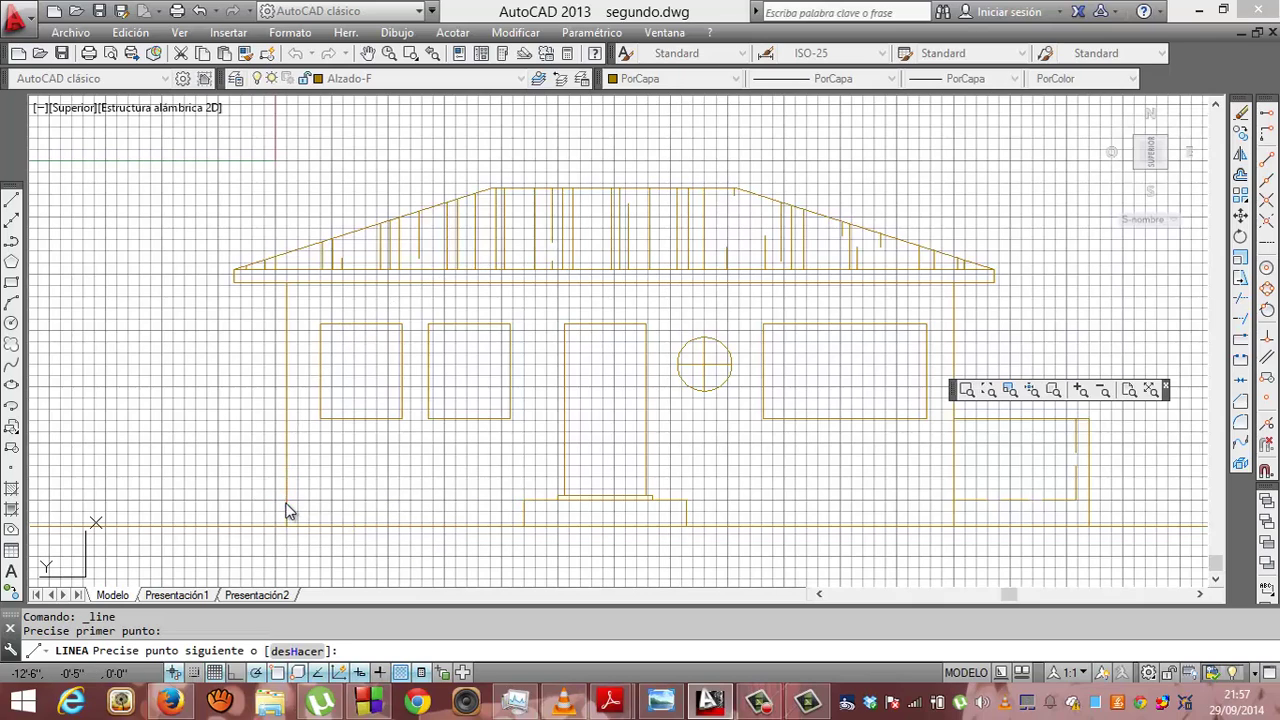
pyautogui.click(287, 500)
pyautogui.press('Return')
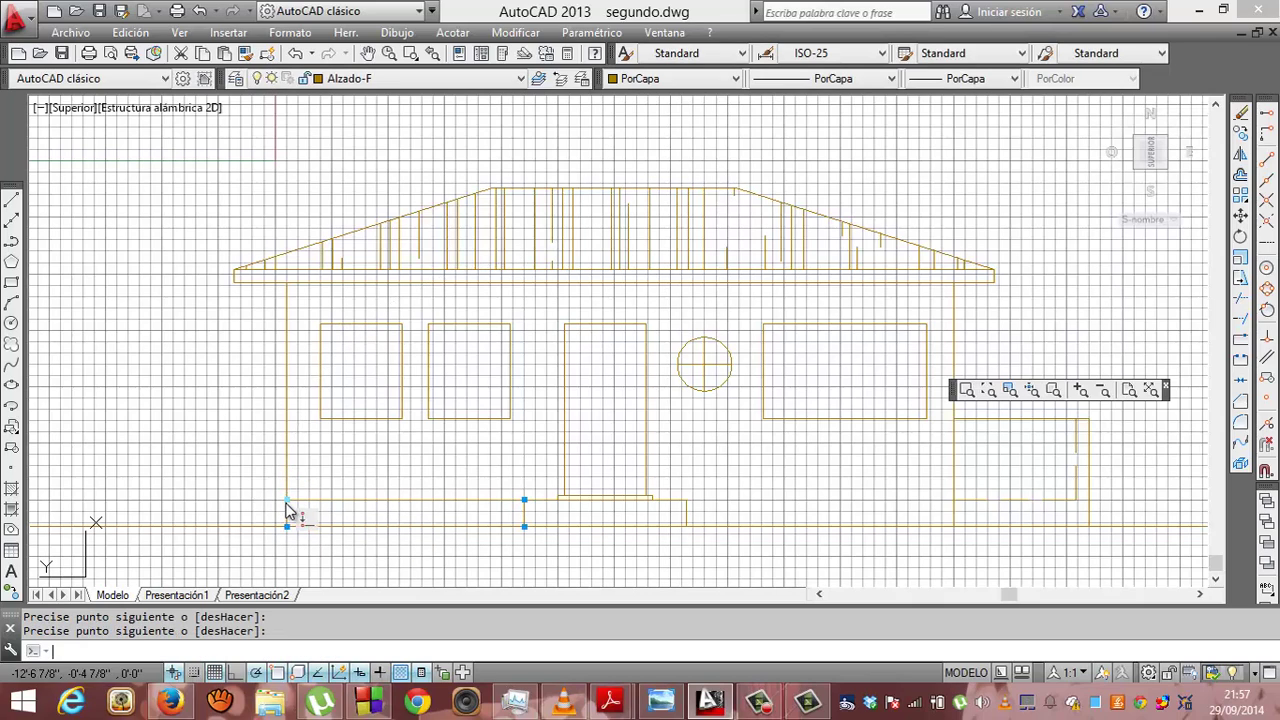
# Draw a horizontal line from the door step's right end to the garage wall's base
pyautogui.click(11, 199)
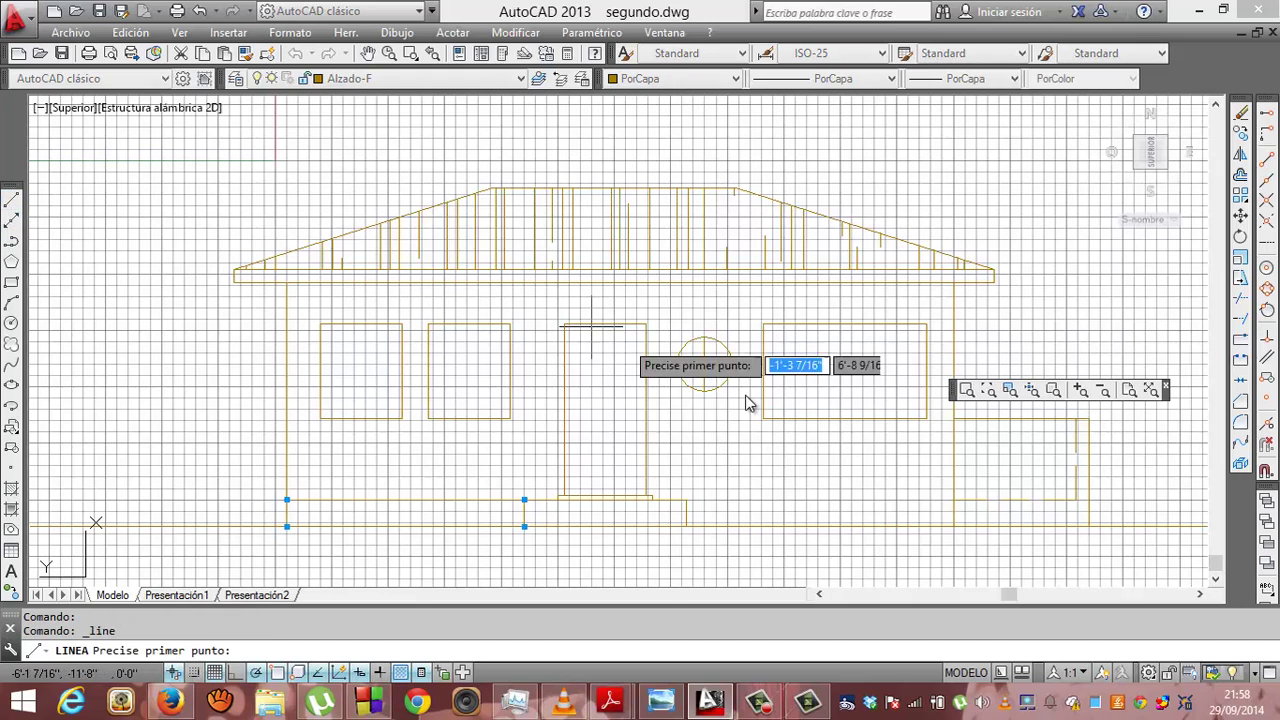
pyautogui.click(686, 500)
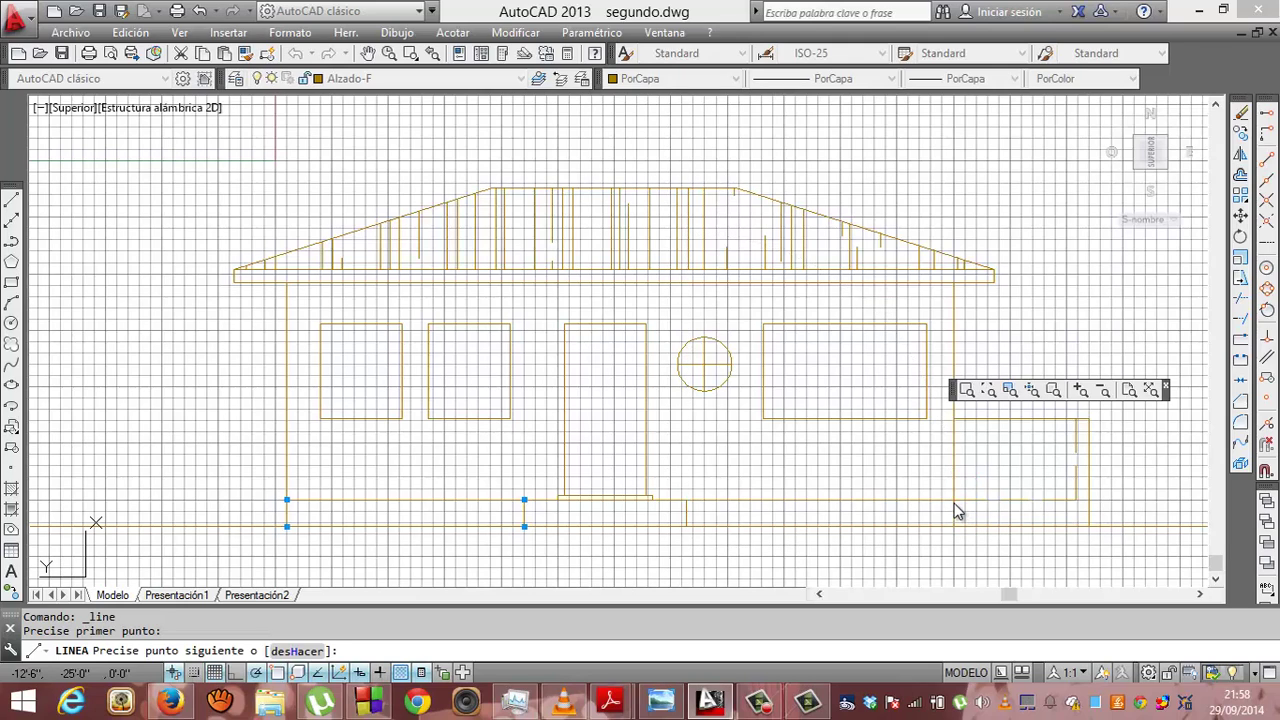
pyautogui.click(955, 511)
pyautogui.press('Return')
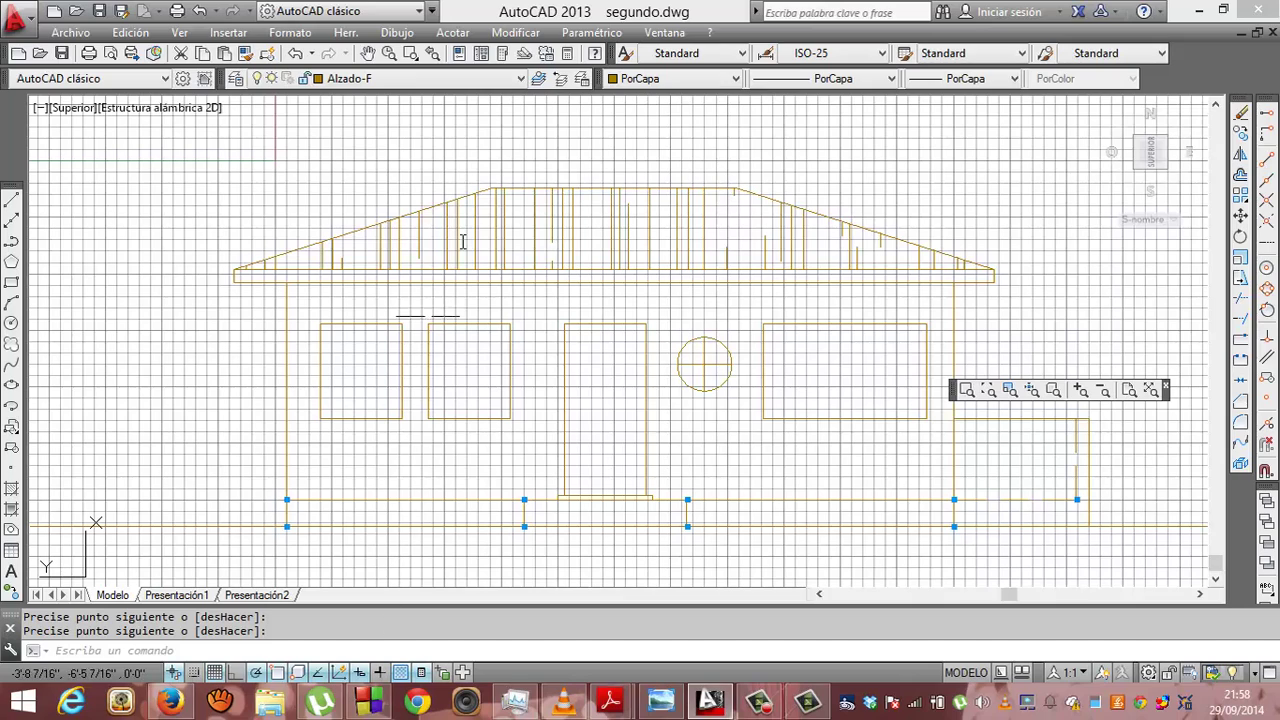
# Make Somb-alz-gris the current layer and start a SOMBCONT hatch using the AR-CONC pattern
pyautogui.click(521, 79)
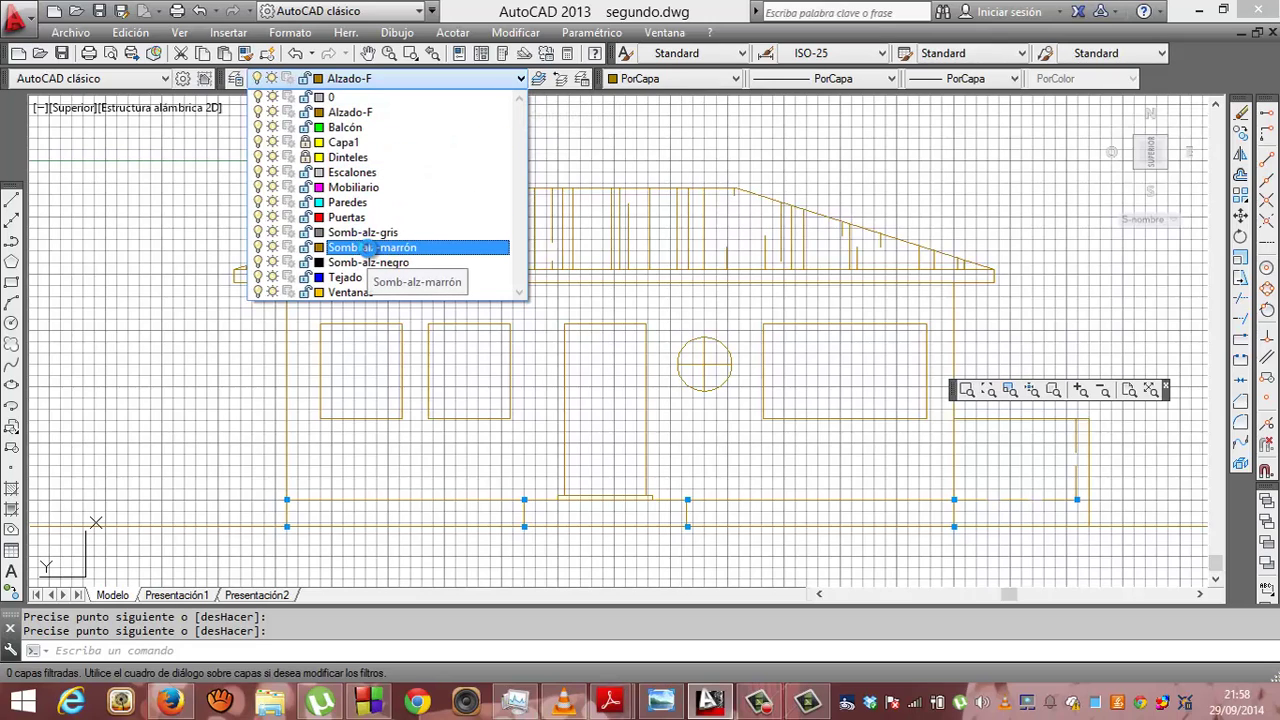
pyautogui.click(369, 233)
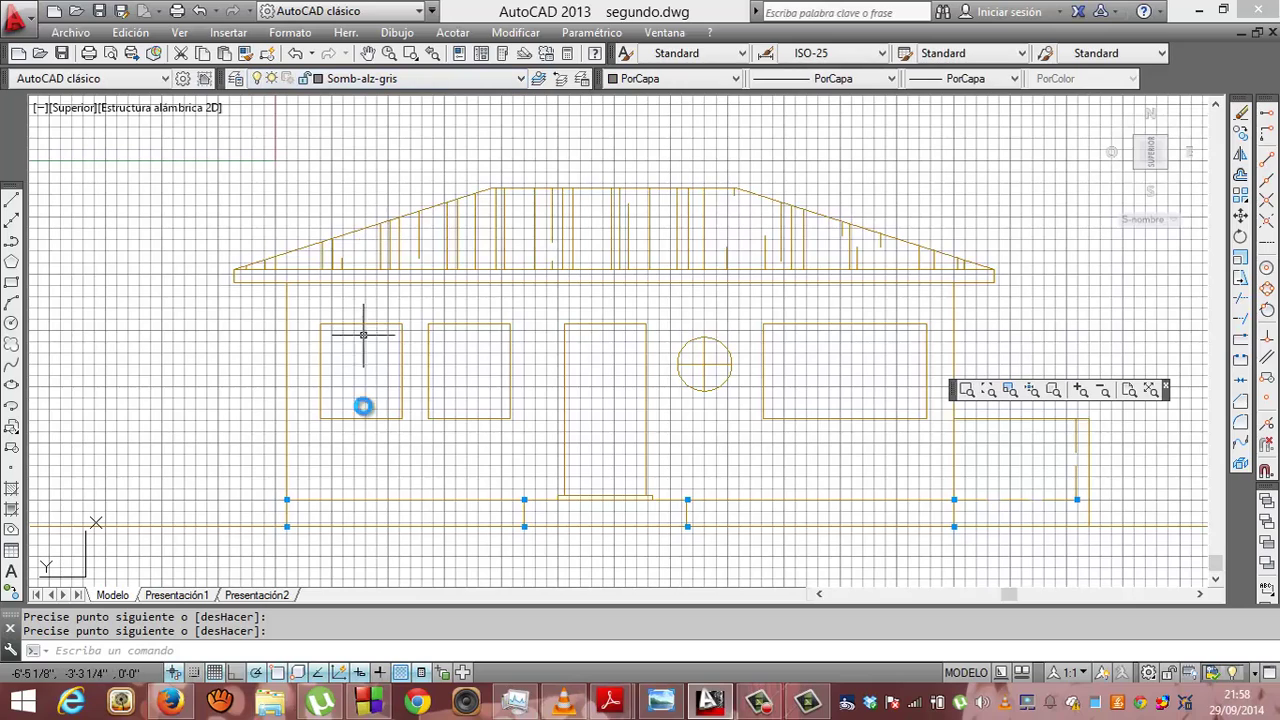
pyautogui.click(176, 647)
pyautogui.write('somb')
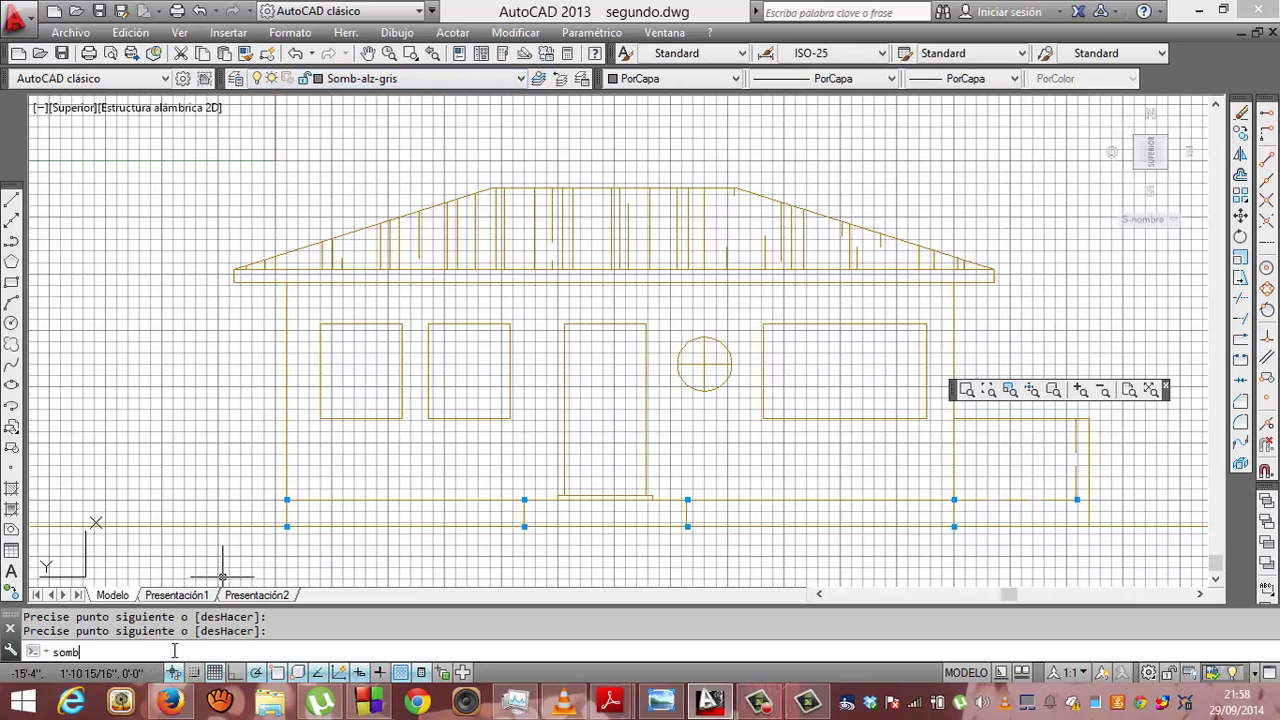
pyautogui.write('cont')
pyautogui.press('Return')
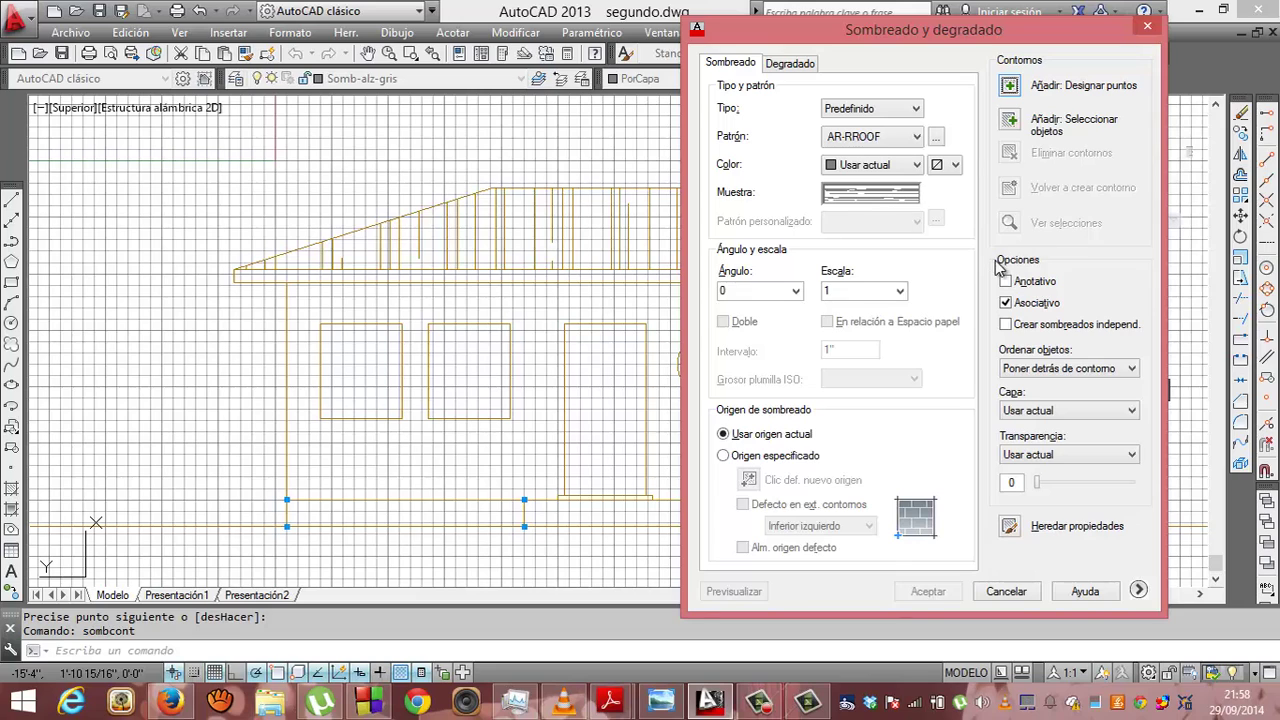
pyautogui.click(936, 136)
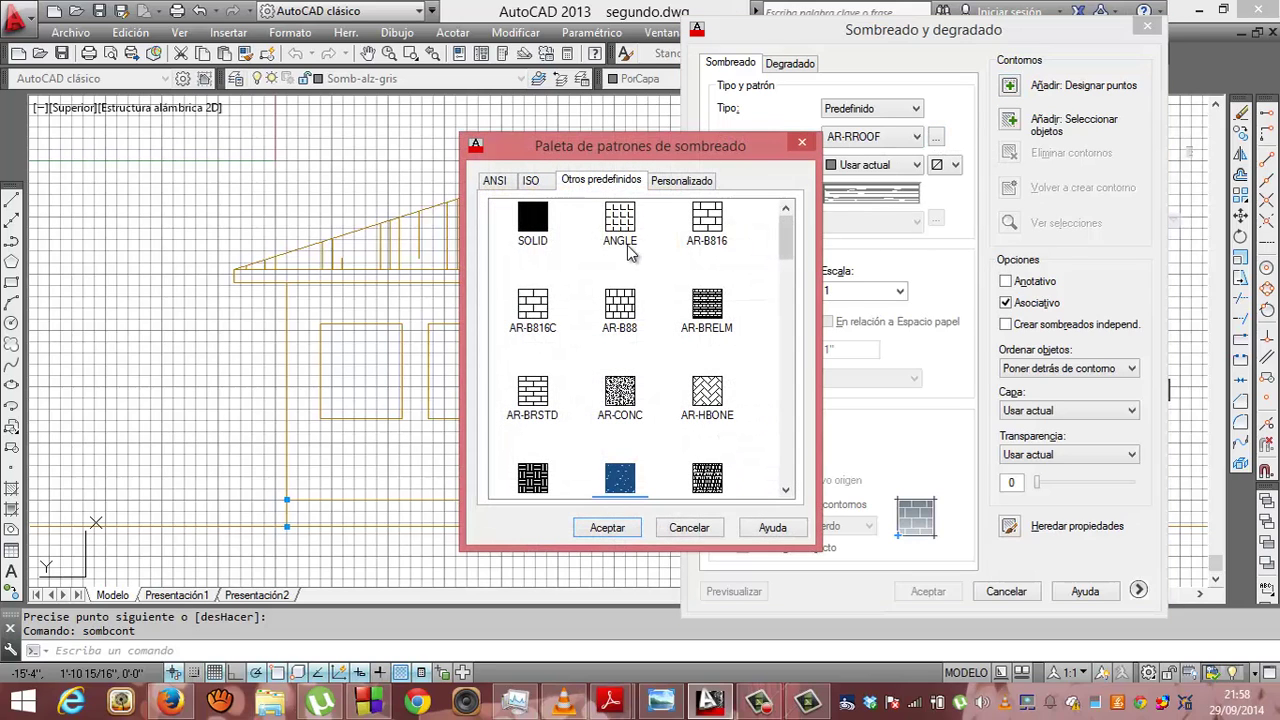
pyautogui.click(618, 390)
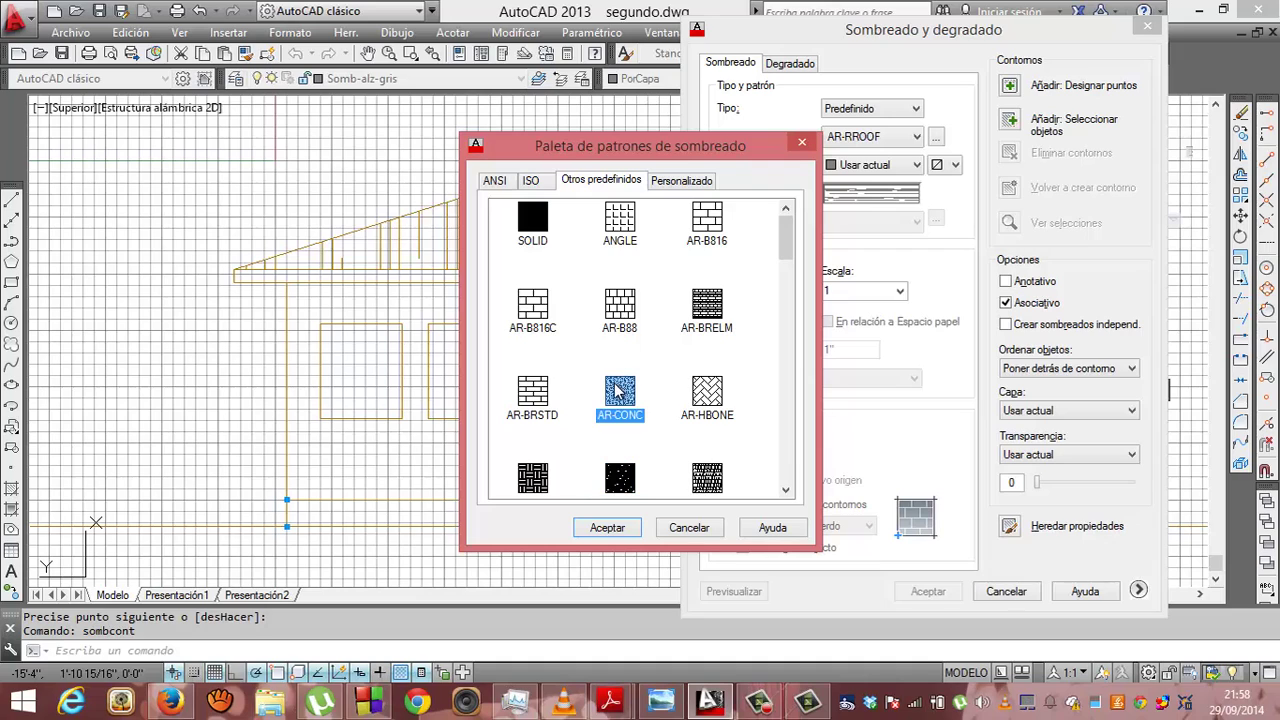
pyautogui.click(604, 530)
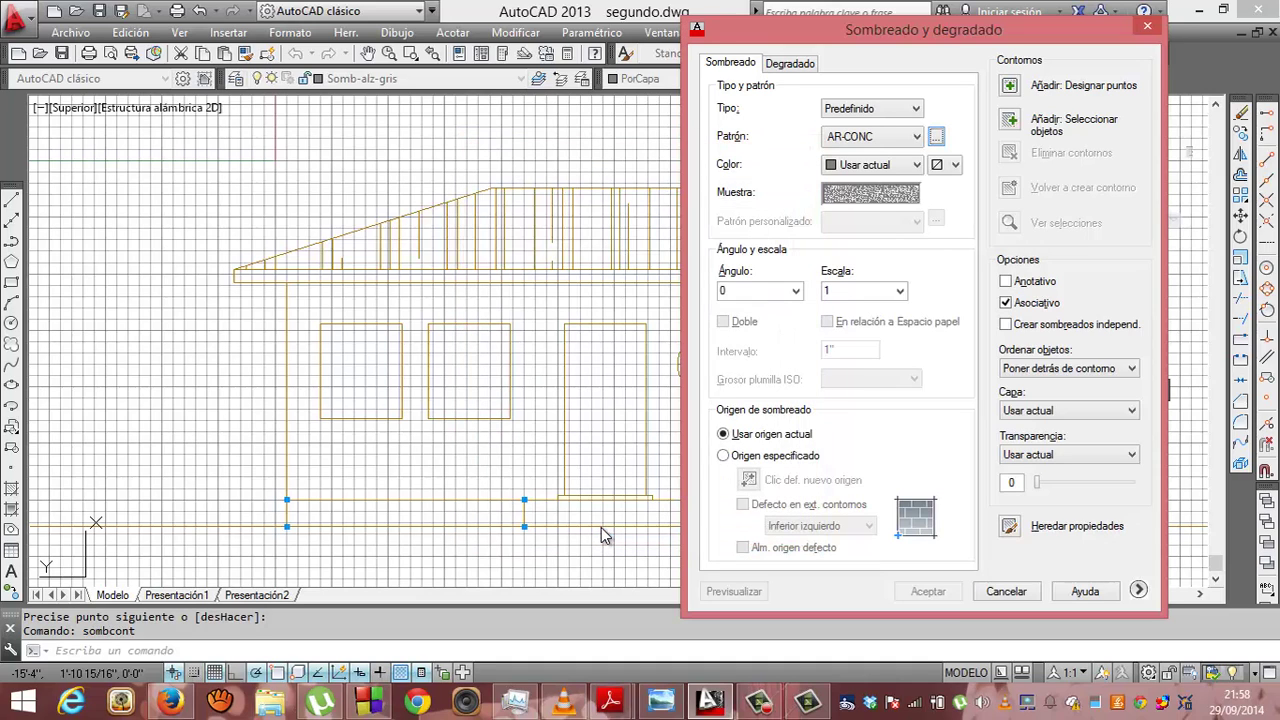
# Trial-fill the lower-left base strip with AR-CONC, then undo the hatch
pyautogui.click(1021, 88)
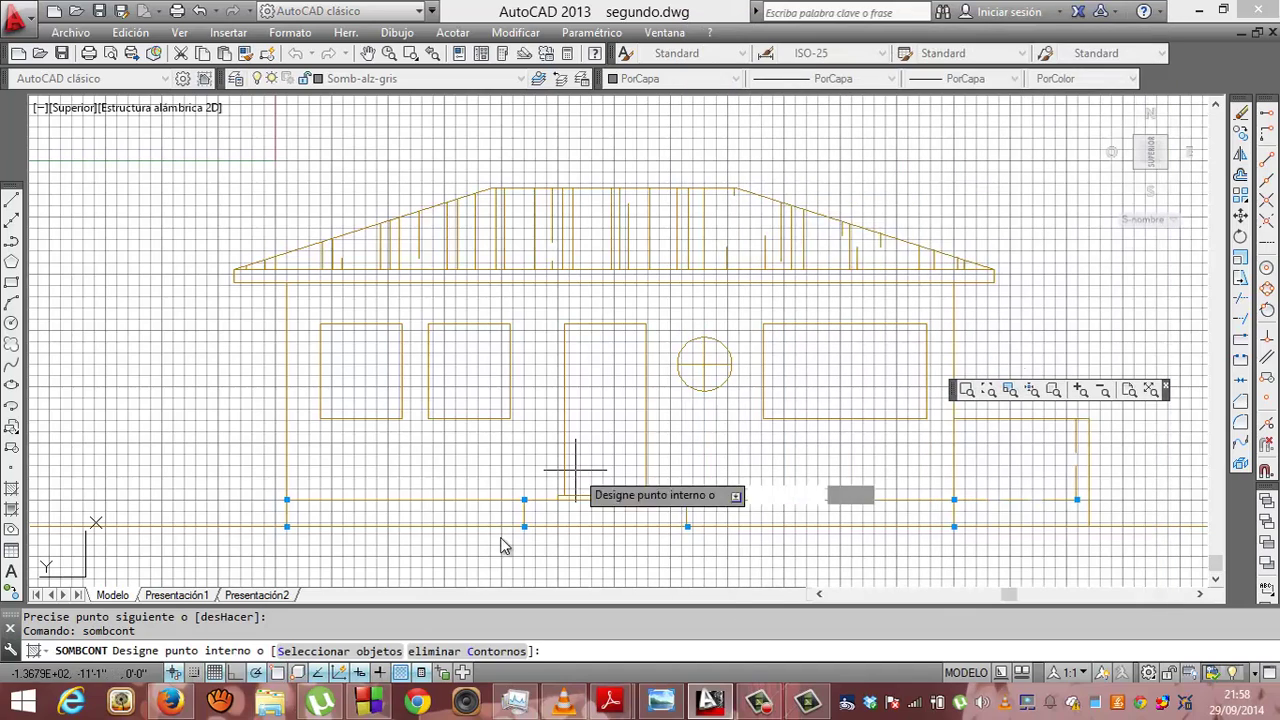
pyautogui.click(412, 512)
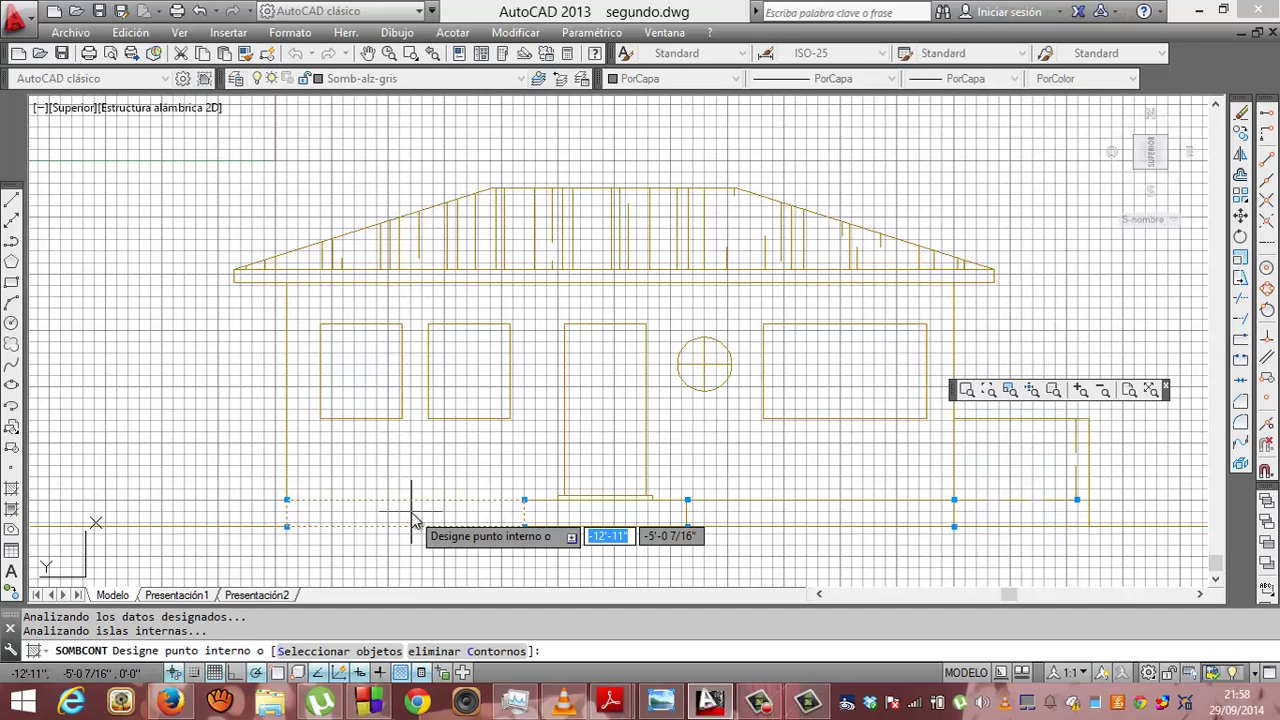
pyautogui.press('Return')
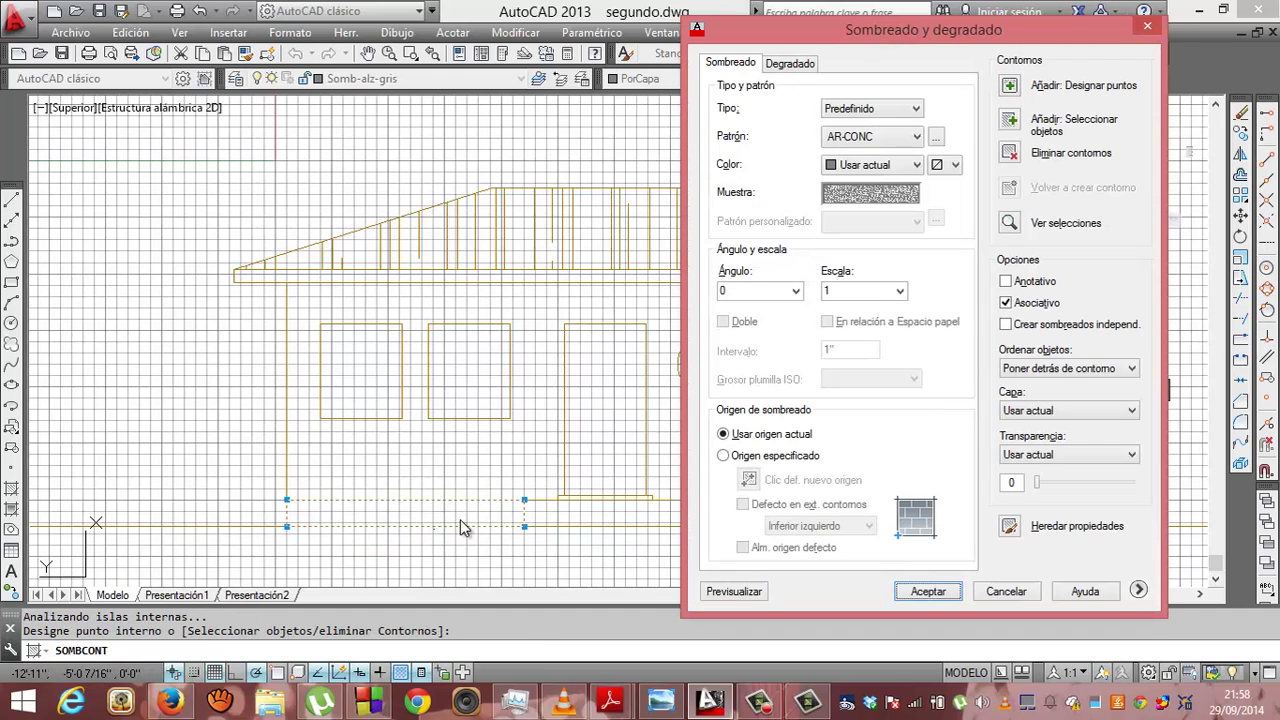
pyautogui.click(938, 591)
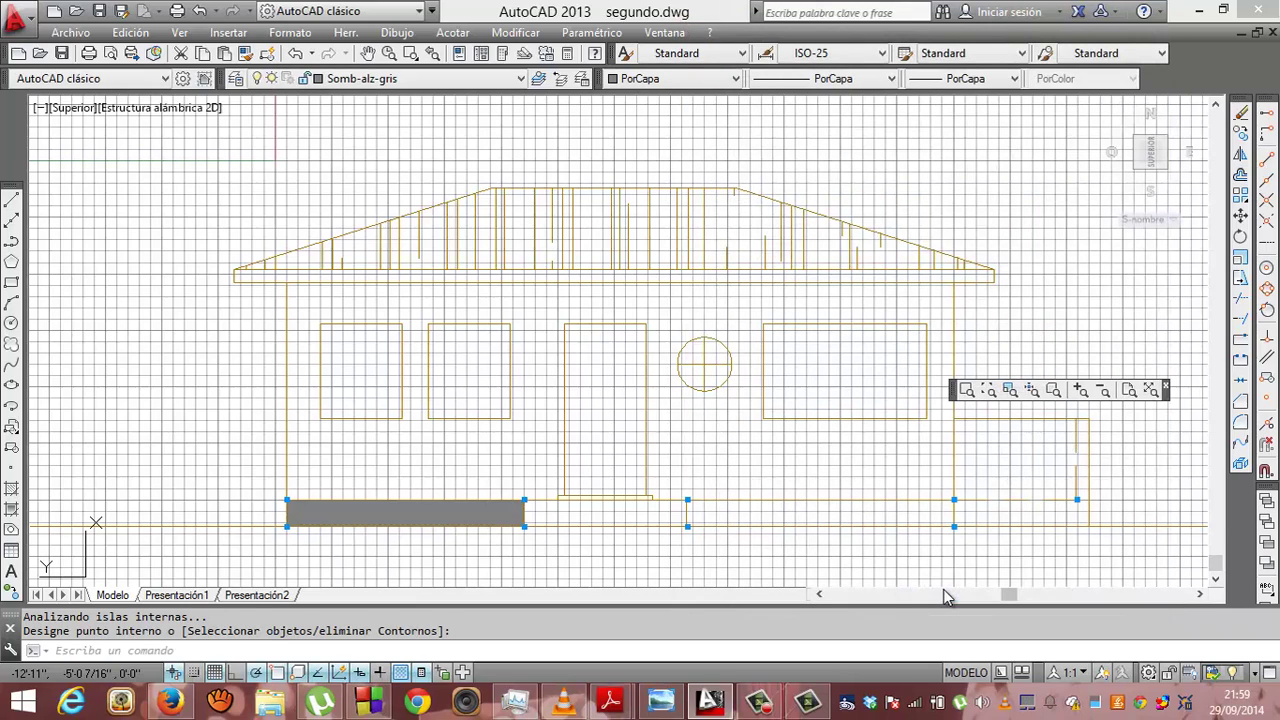
pyautogui.press('Escape')
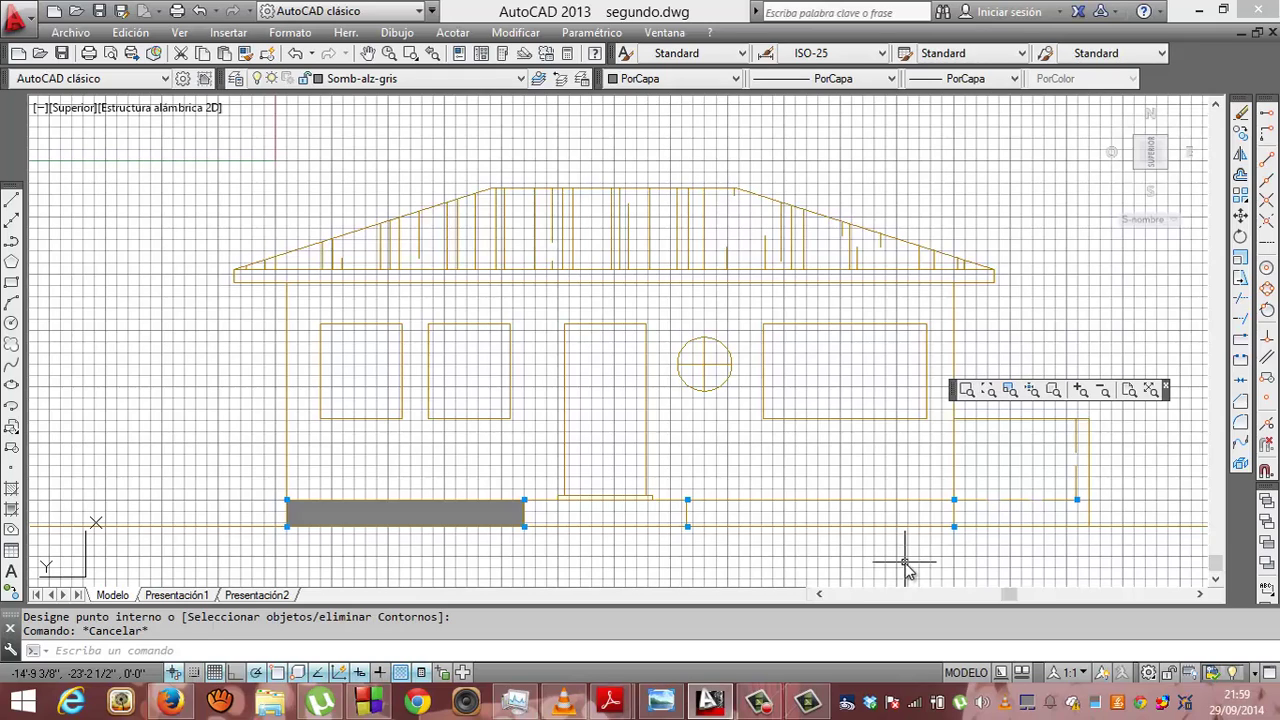
pyautogui.hotkey('ctrl', 'z')
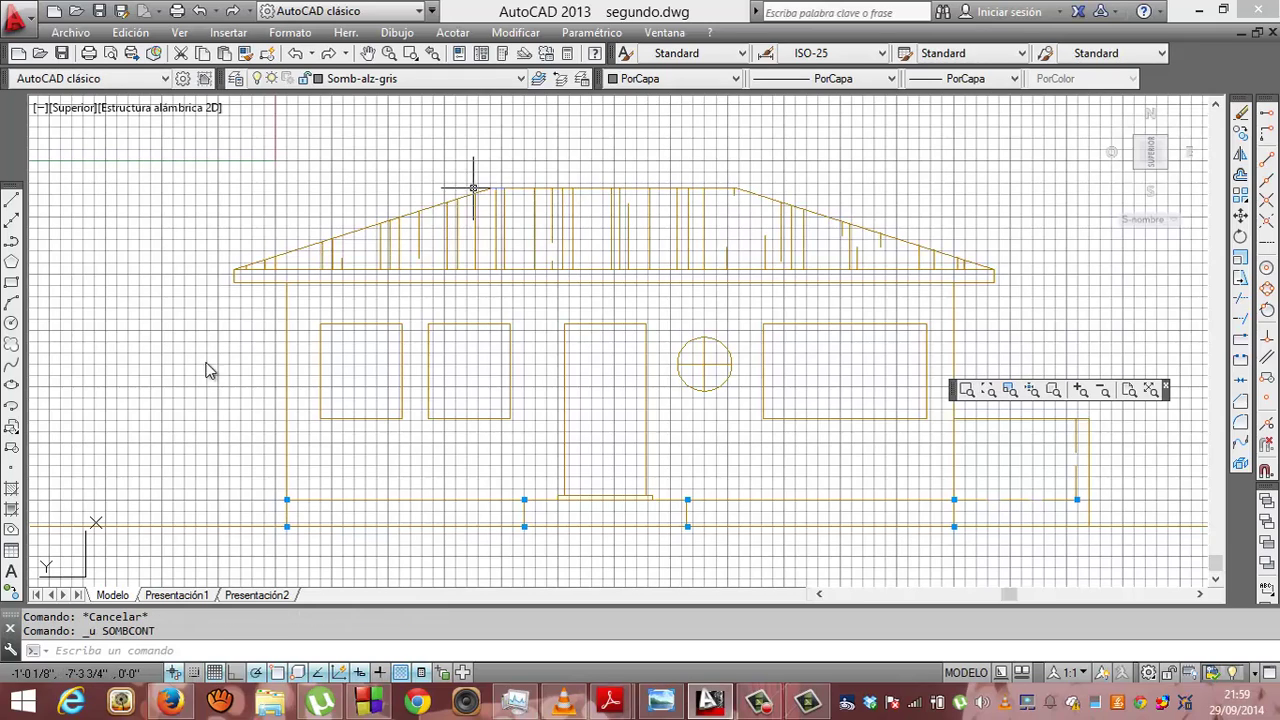
# Start a new hatch with the AR-CONC concrete pattern selected
pyautogui.click(12, 488)
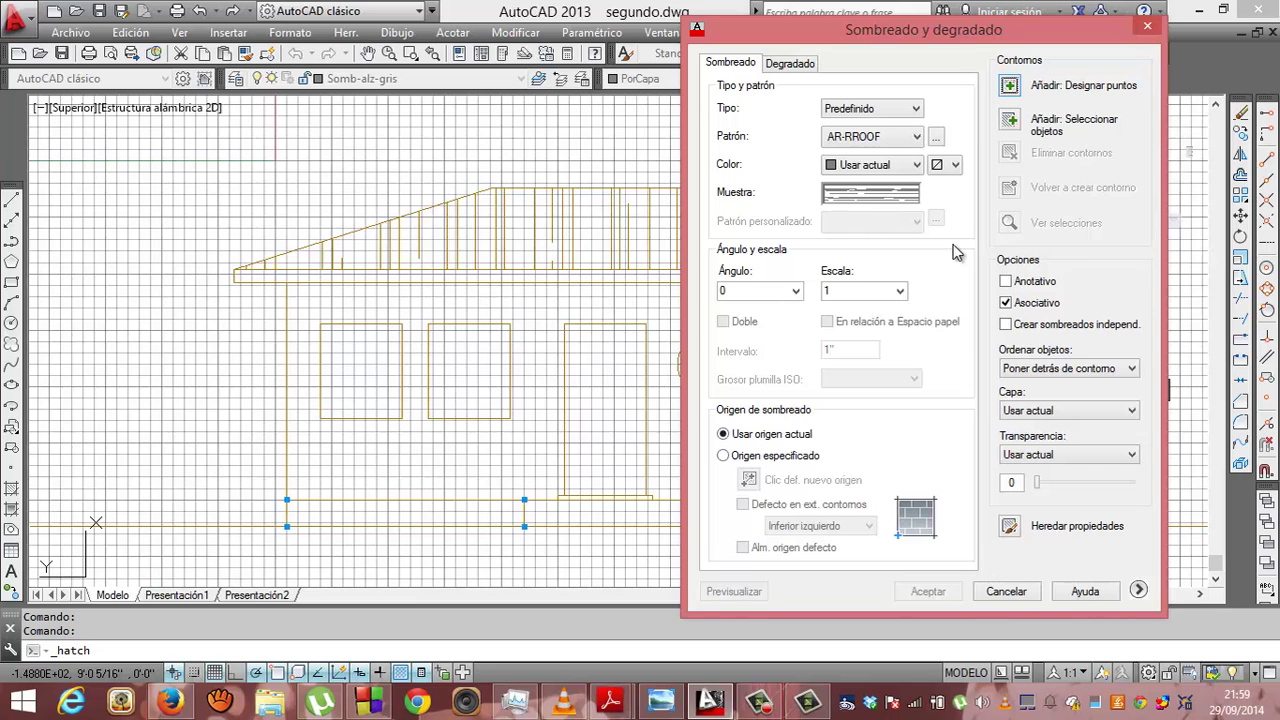
pyautogui.click(919, 137)
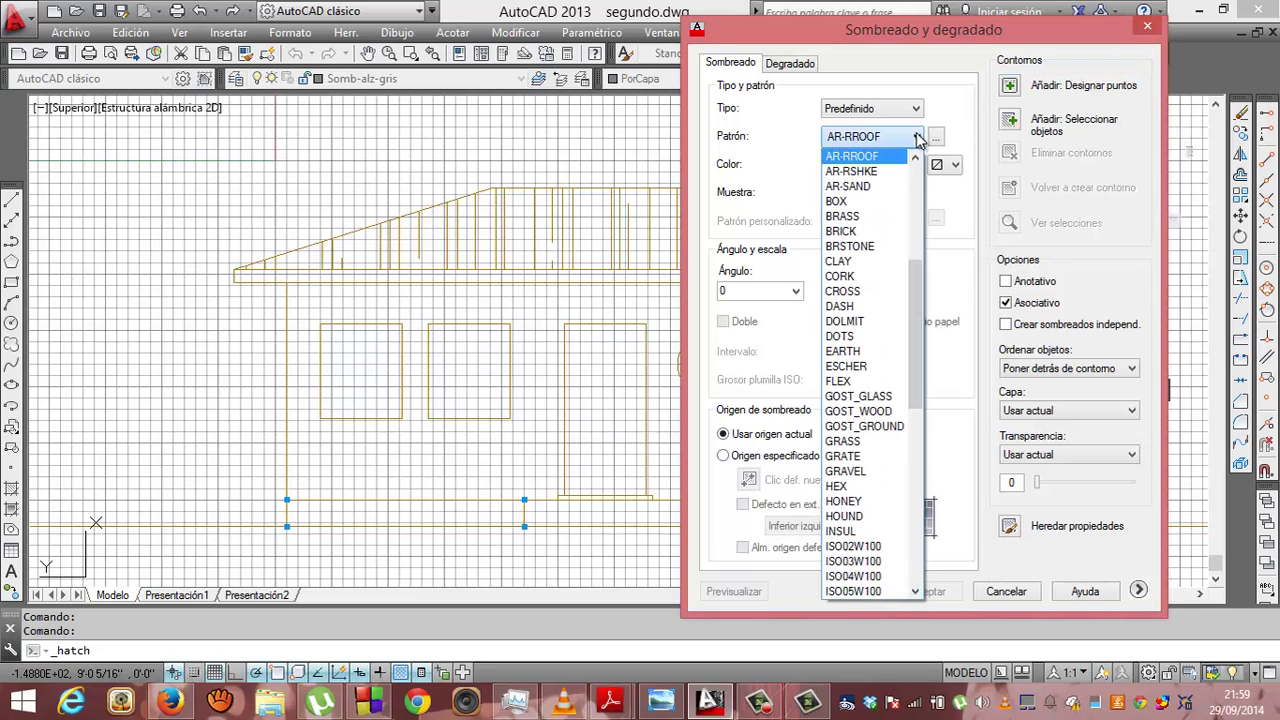
pyautogui.click(915, 156)
pyautogui.click(915, 157)
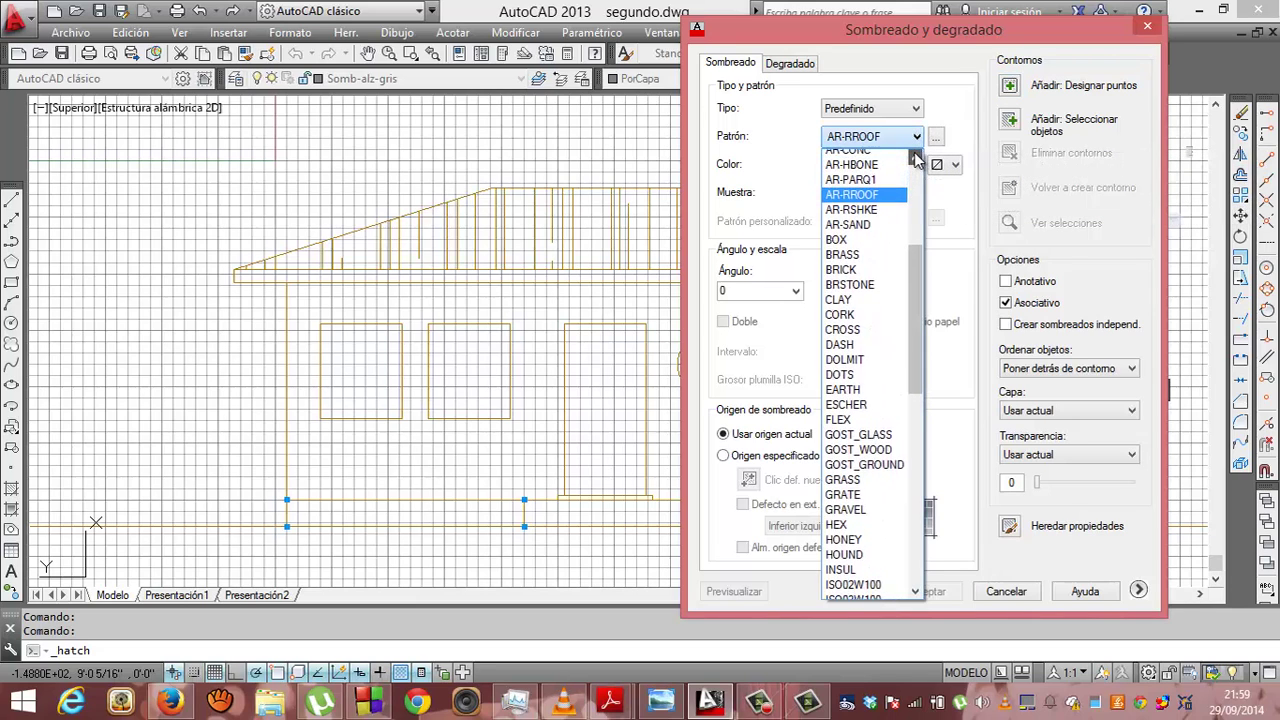
pyautogui.click(873, 233)
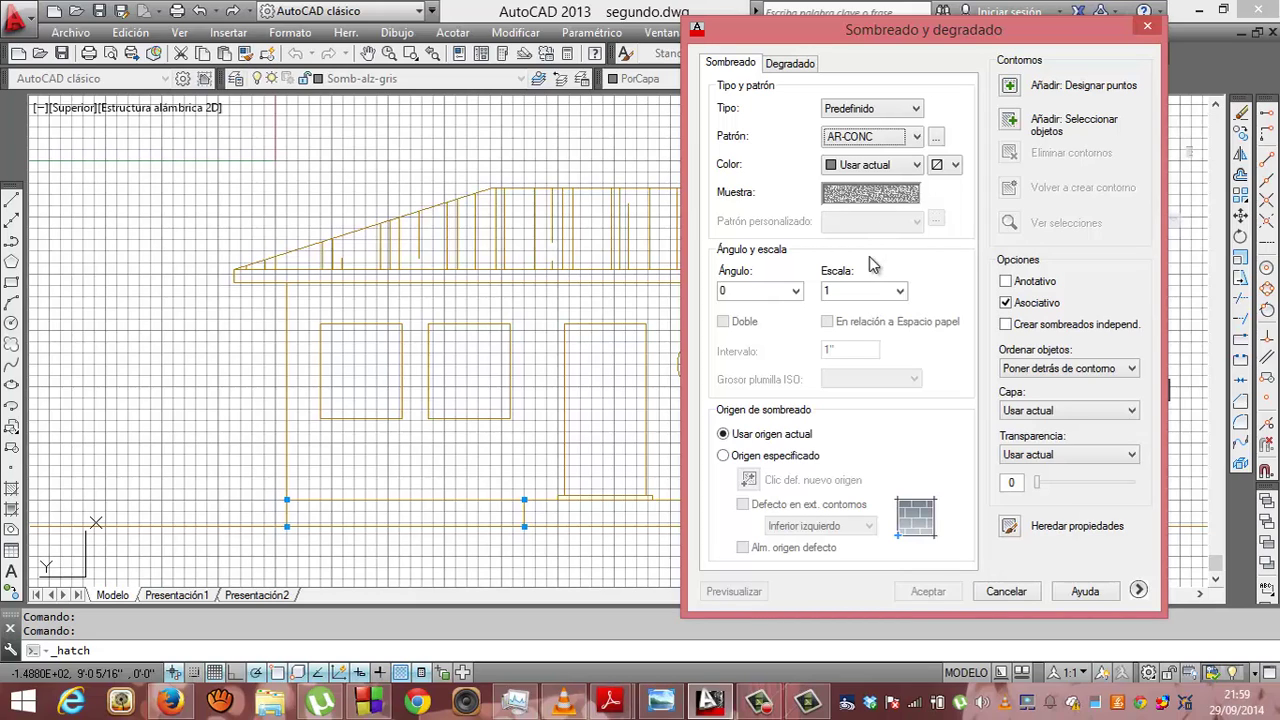
pyautogui.click(884, 291)
pyautogui.click(884, 291)
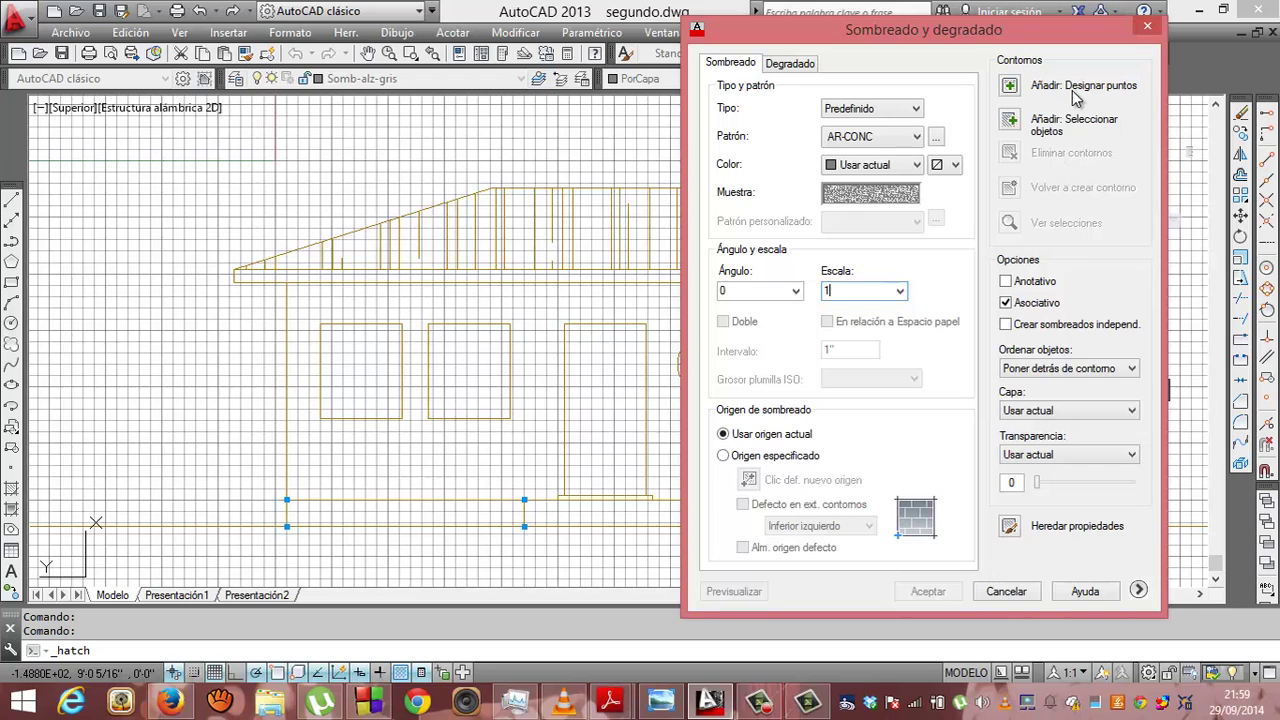
# Pick the strip below the left wall, preview and accept the concrete fill, then select it
pyautogui.click(1010, 88)
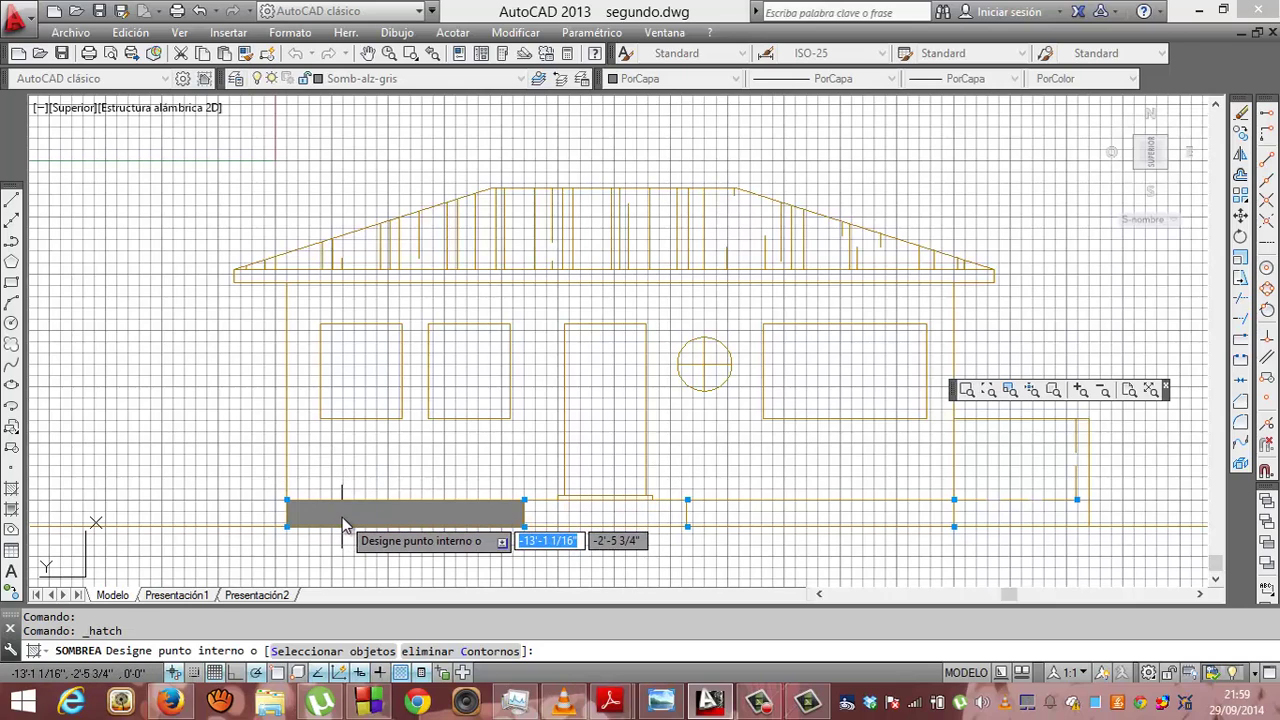
pyautogui.click(342, 516)
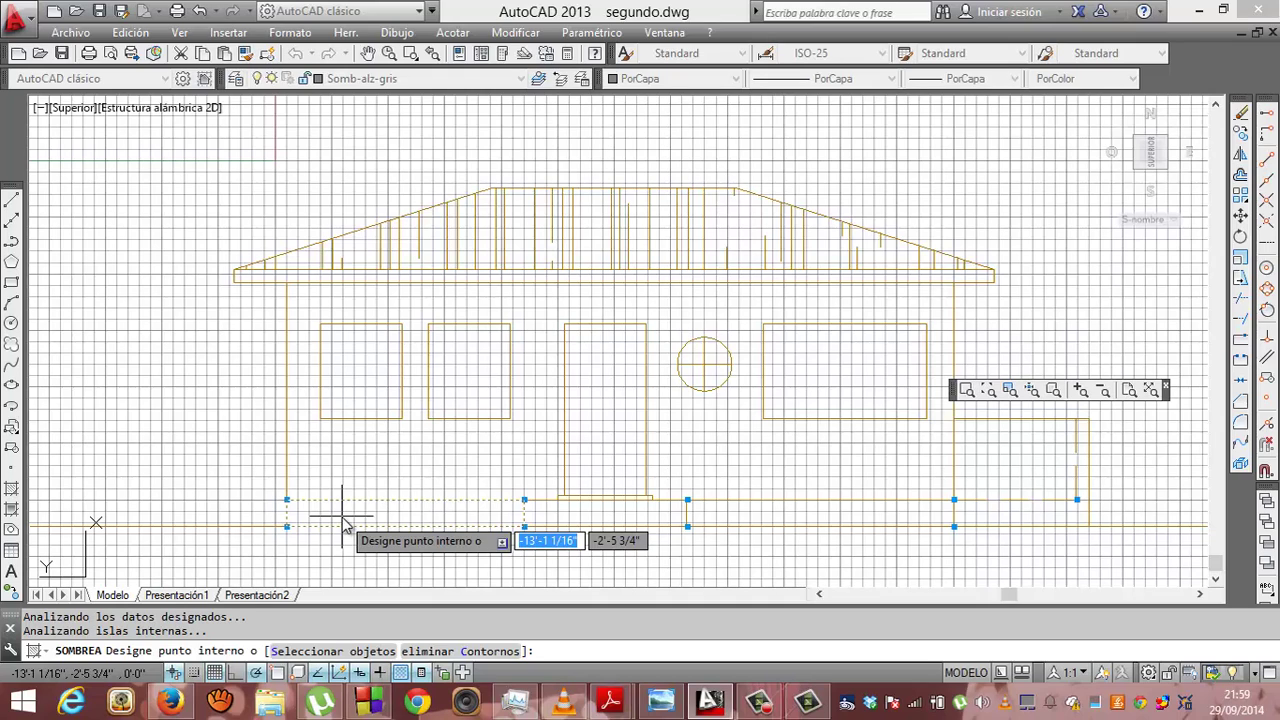
pyautogui.rightClick(342, 522)
pyautogui.click(380, 505)
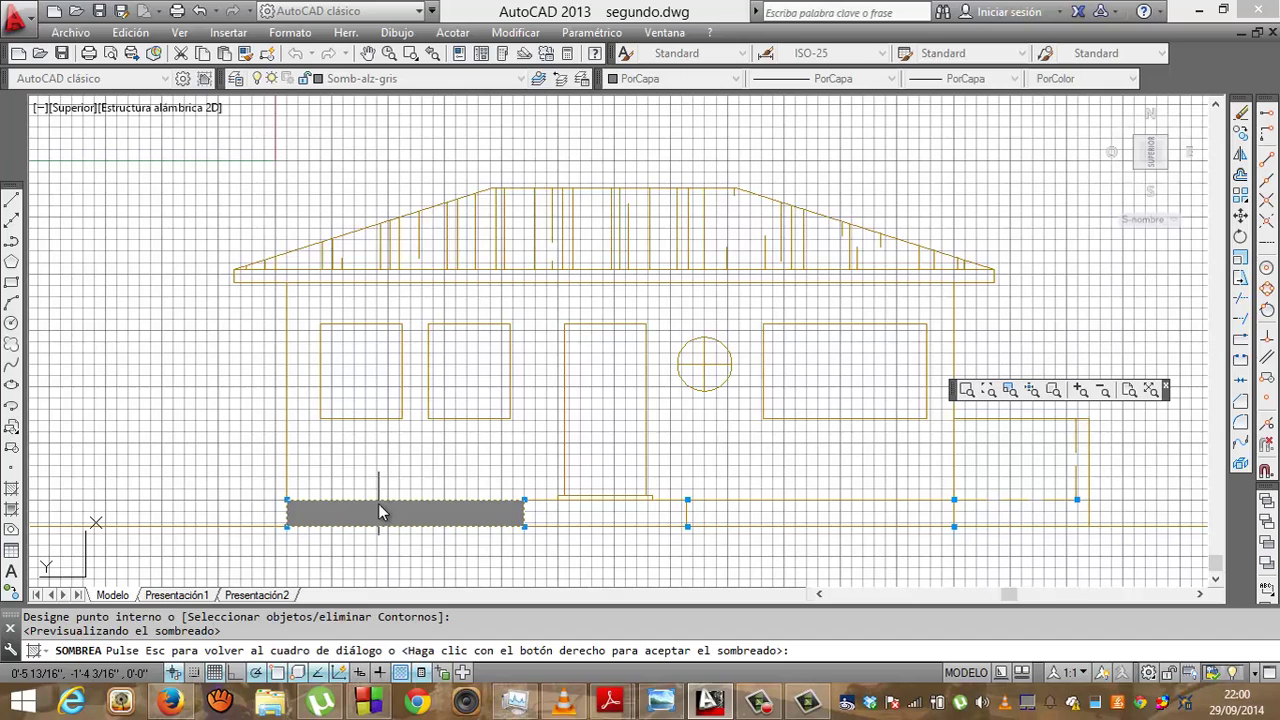
pyautogui.rightClick(378, 503)
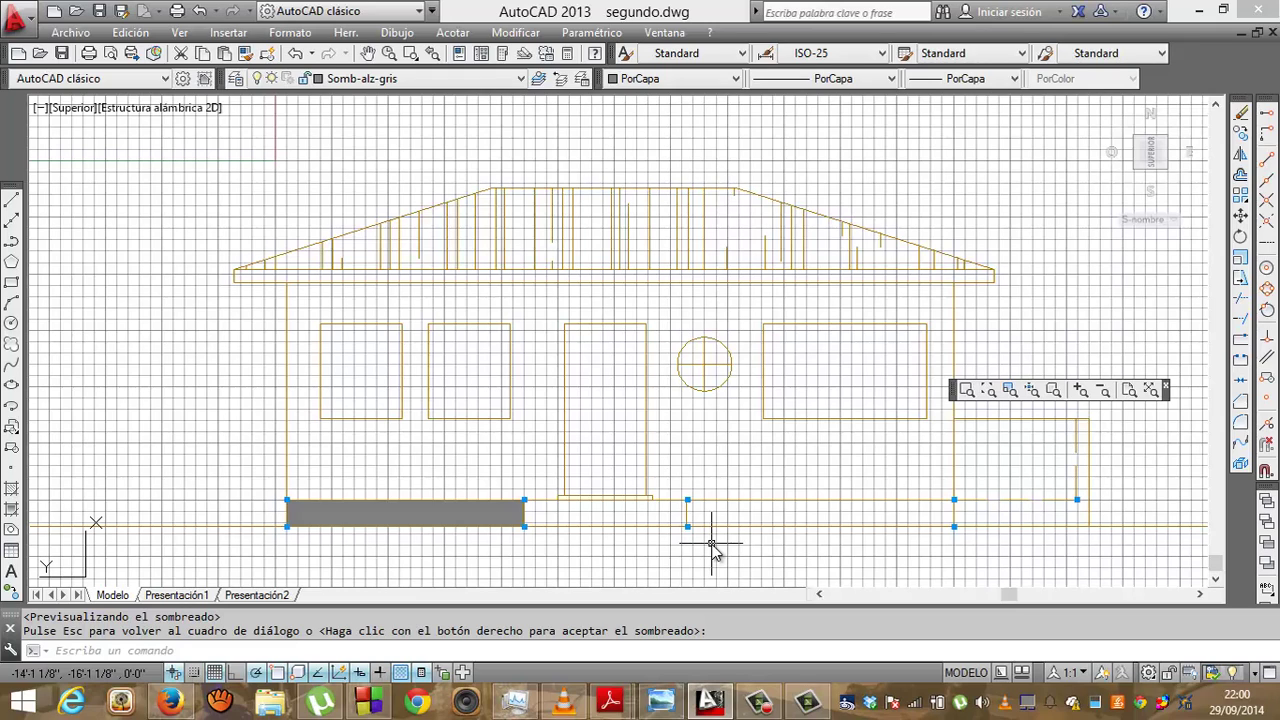
pyautogui.click(445, 528)
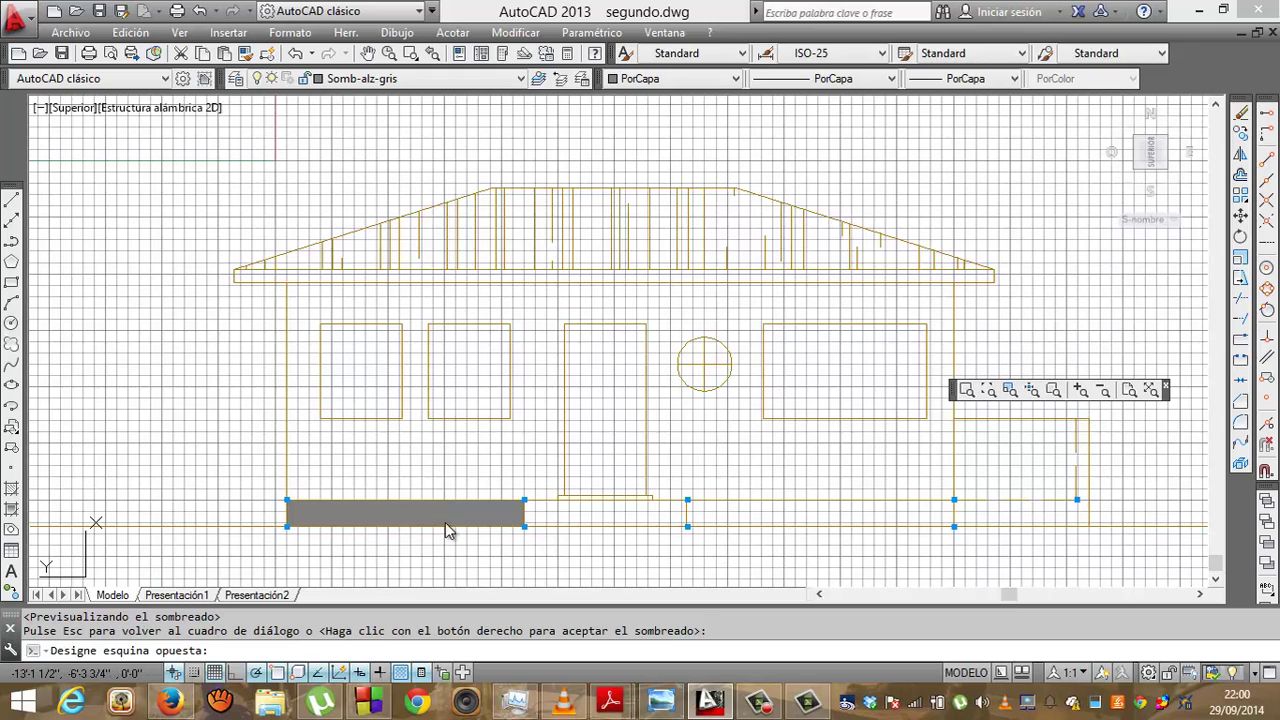
pyautogui.click(433, 522)
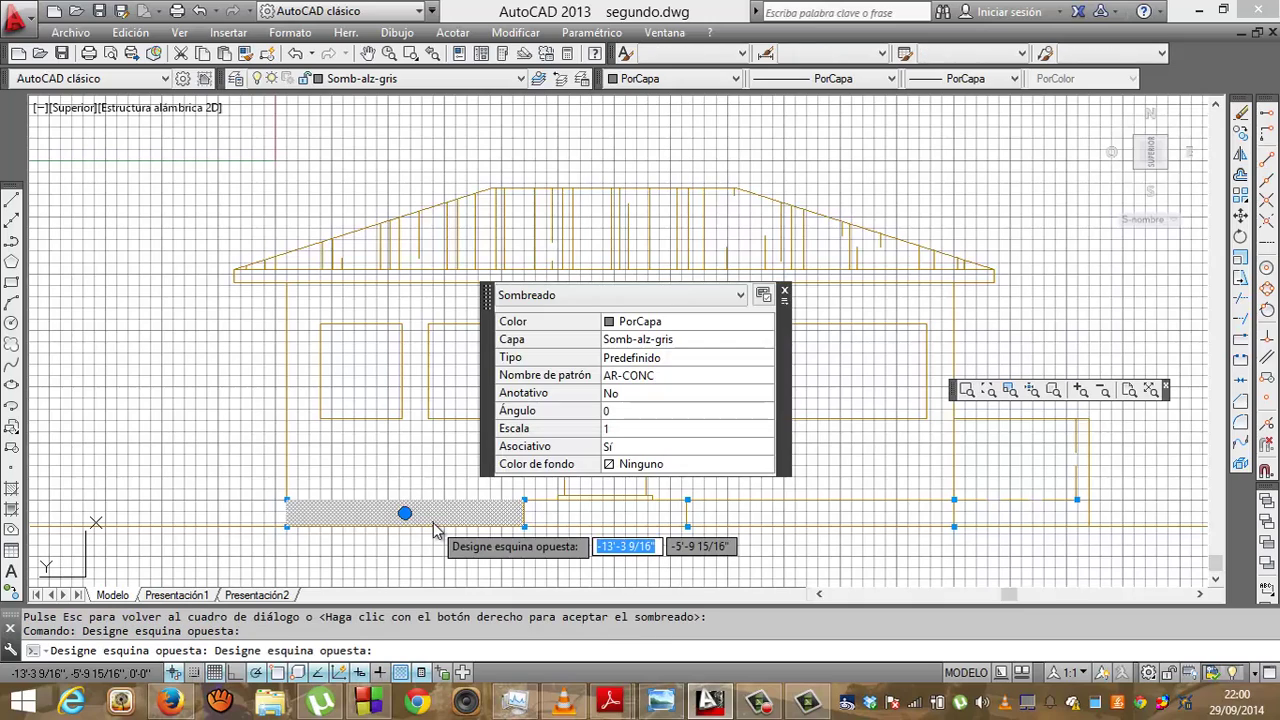
# Set the concrete hatch scale to 6, then undo an accidental move of the hatch
pyautogui.click(648, 428)
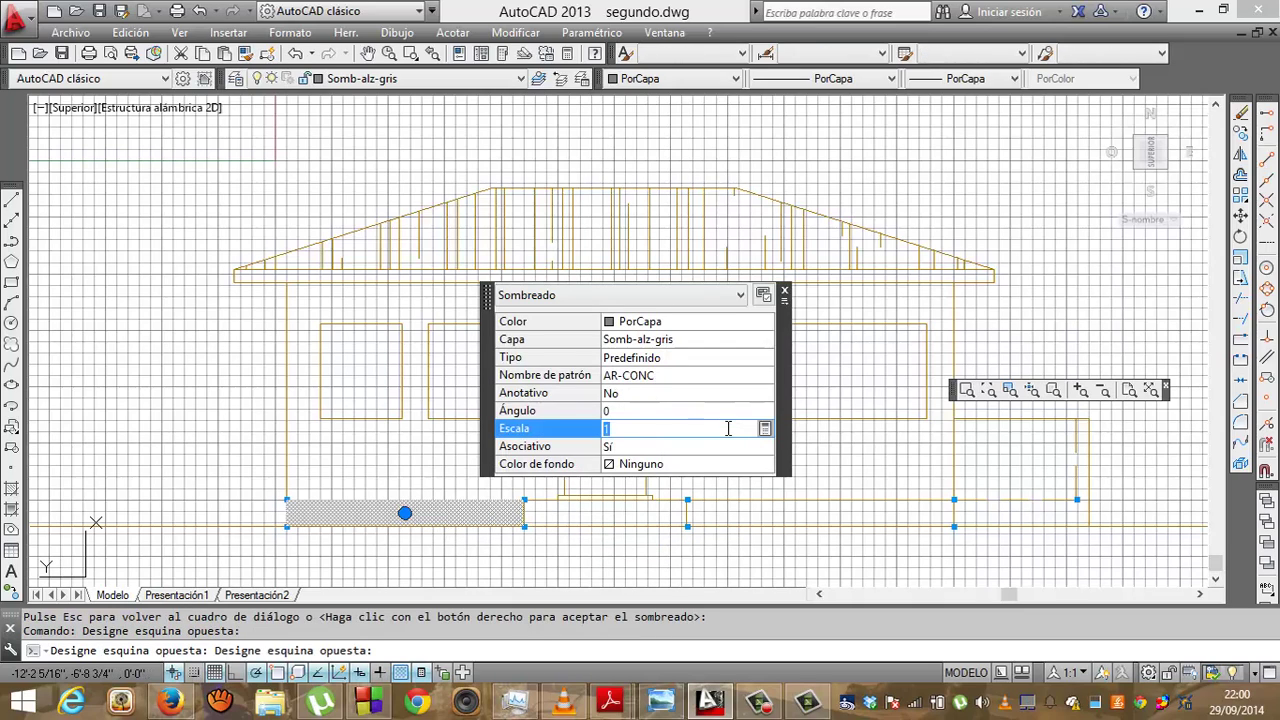
pyautogui.write('6')
pyautogui.press('Return')
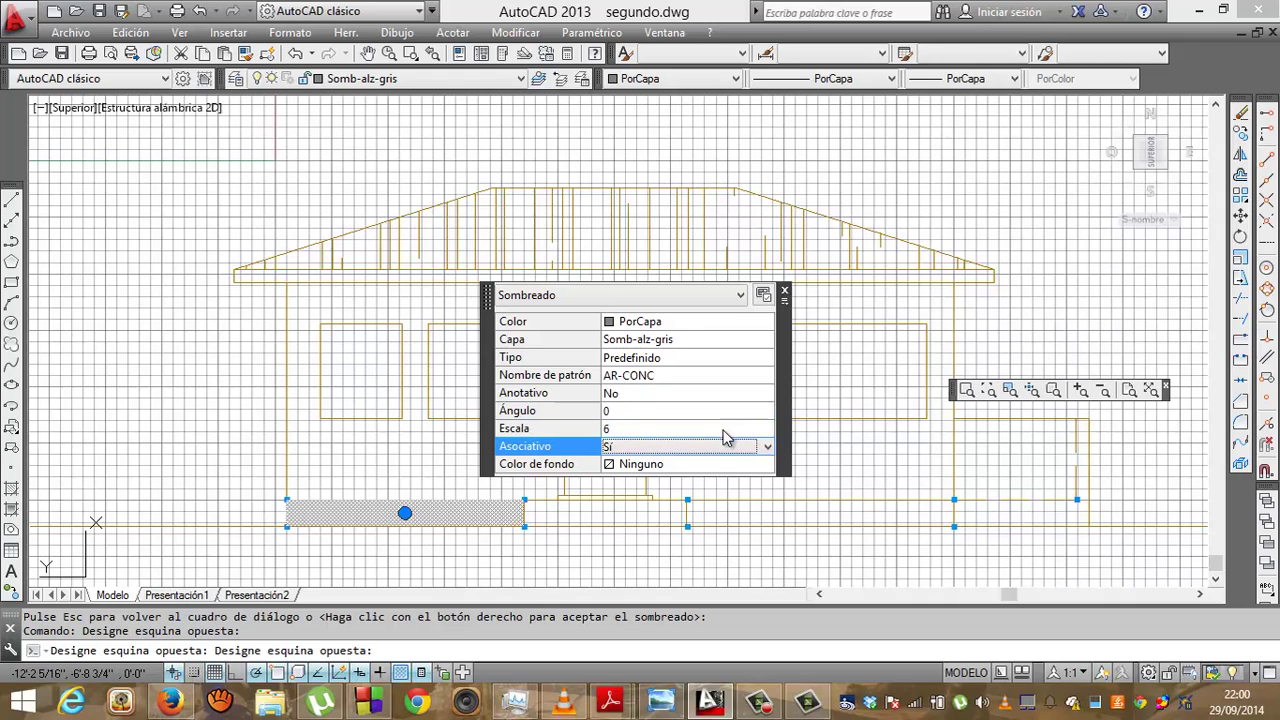
pyautogui.press('Escape')
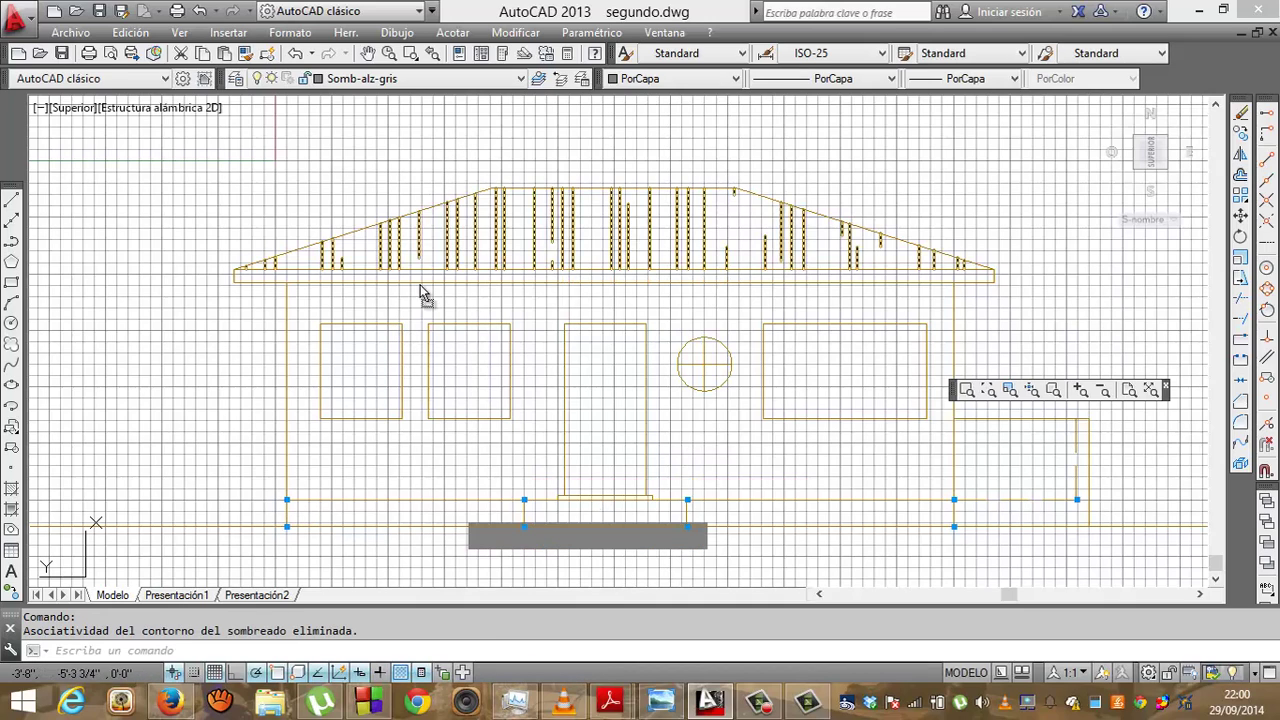
pyautogui.hotkey('ctrl', 'z')
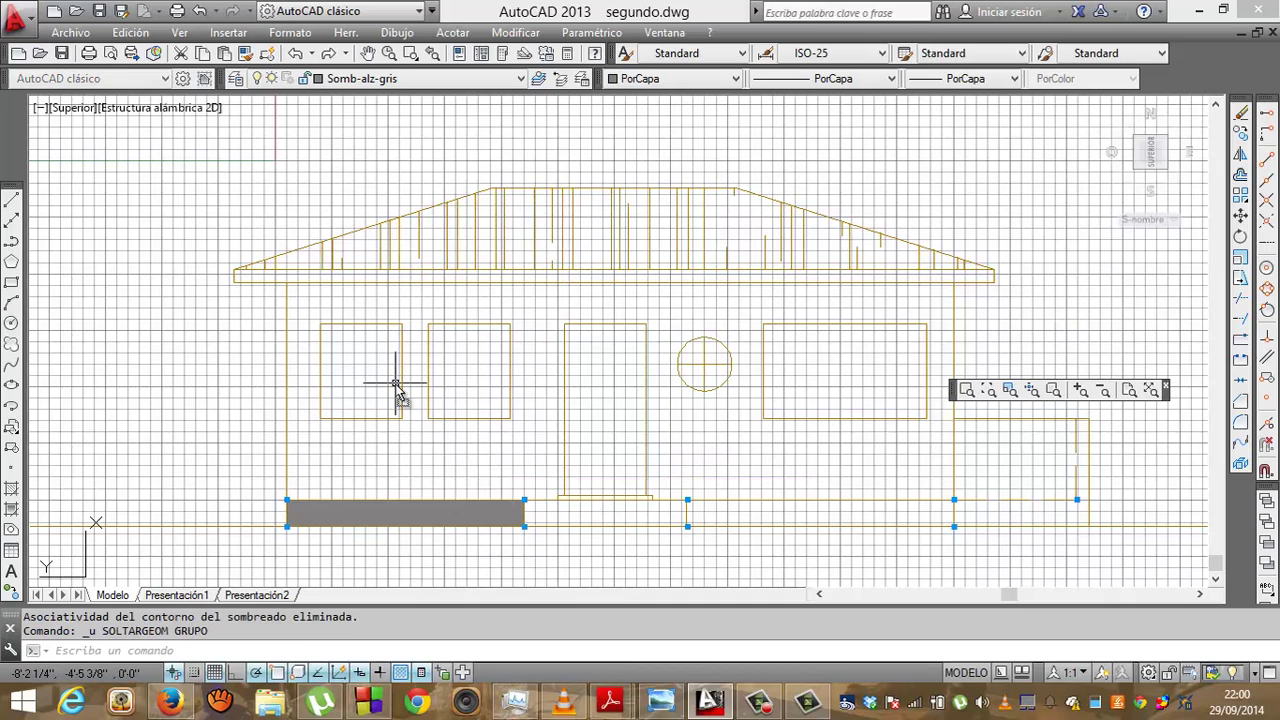
# Reselect the left-strip concrete hatch and set its scale to 100
pyautogui.click(417, 520)
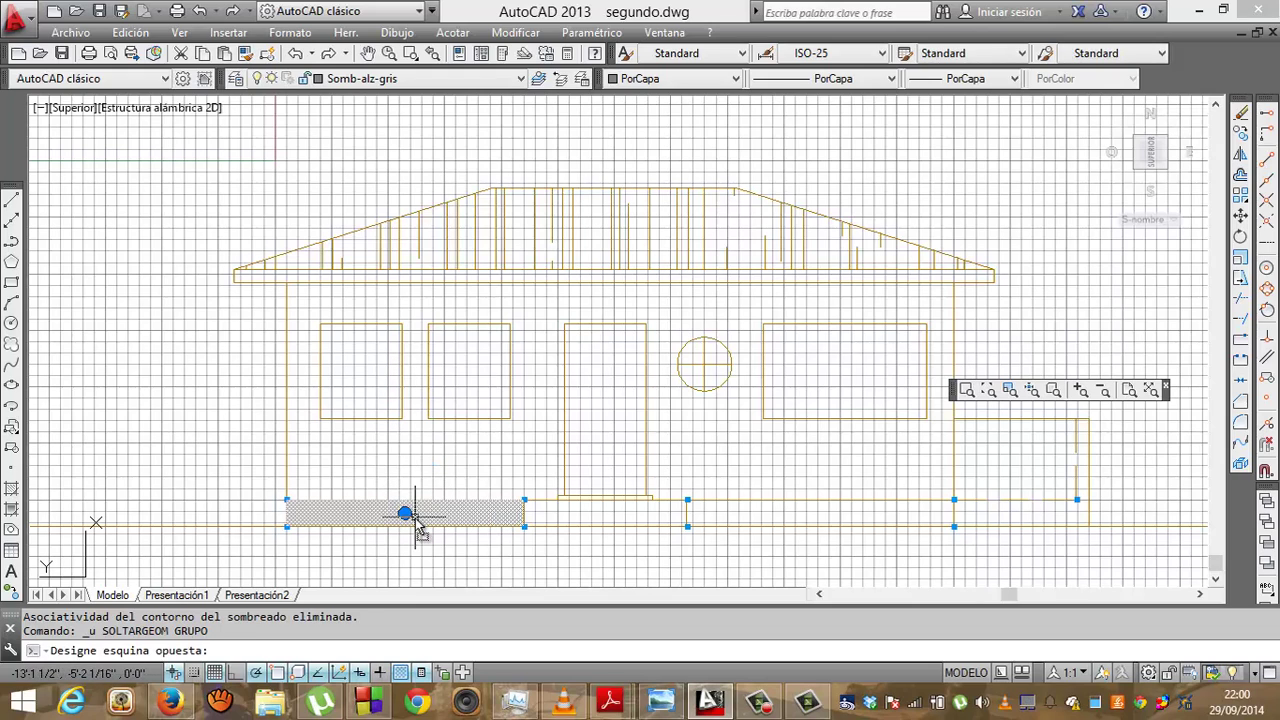
pyautogui.click(603, 424)
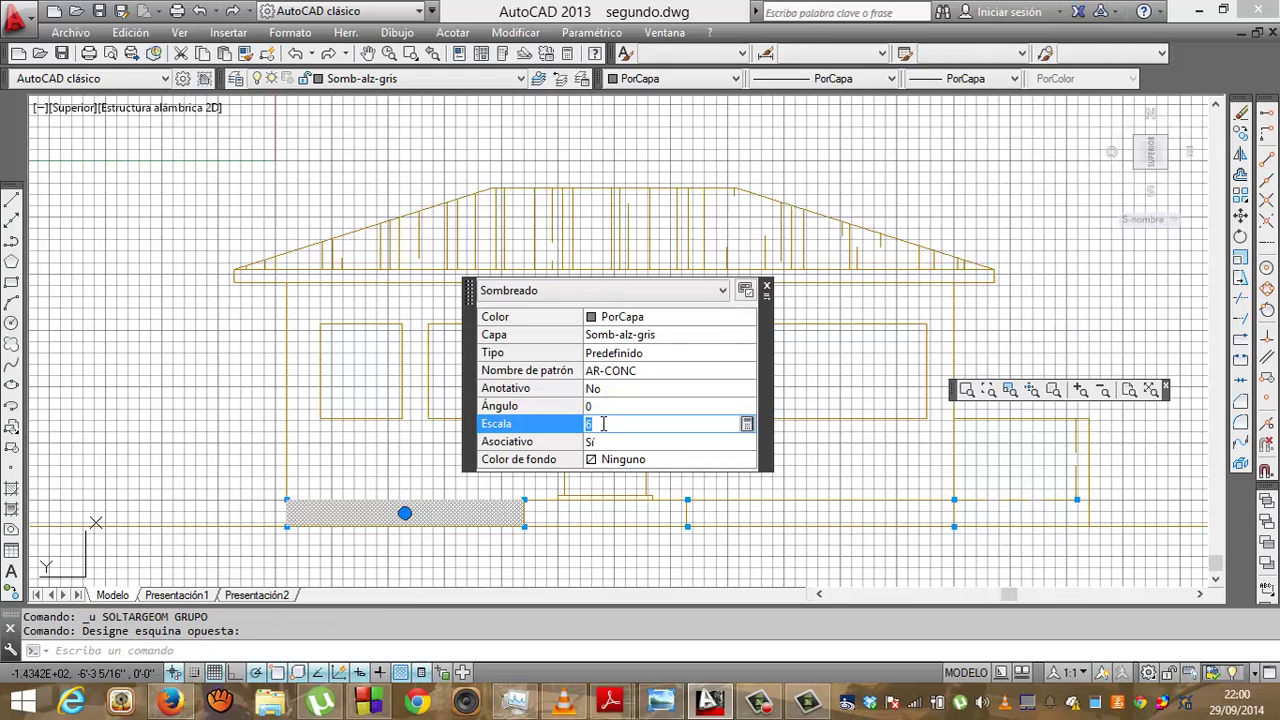
pyautogui.click(748, 424)
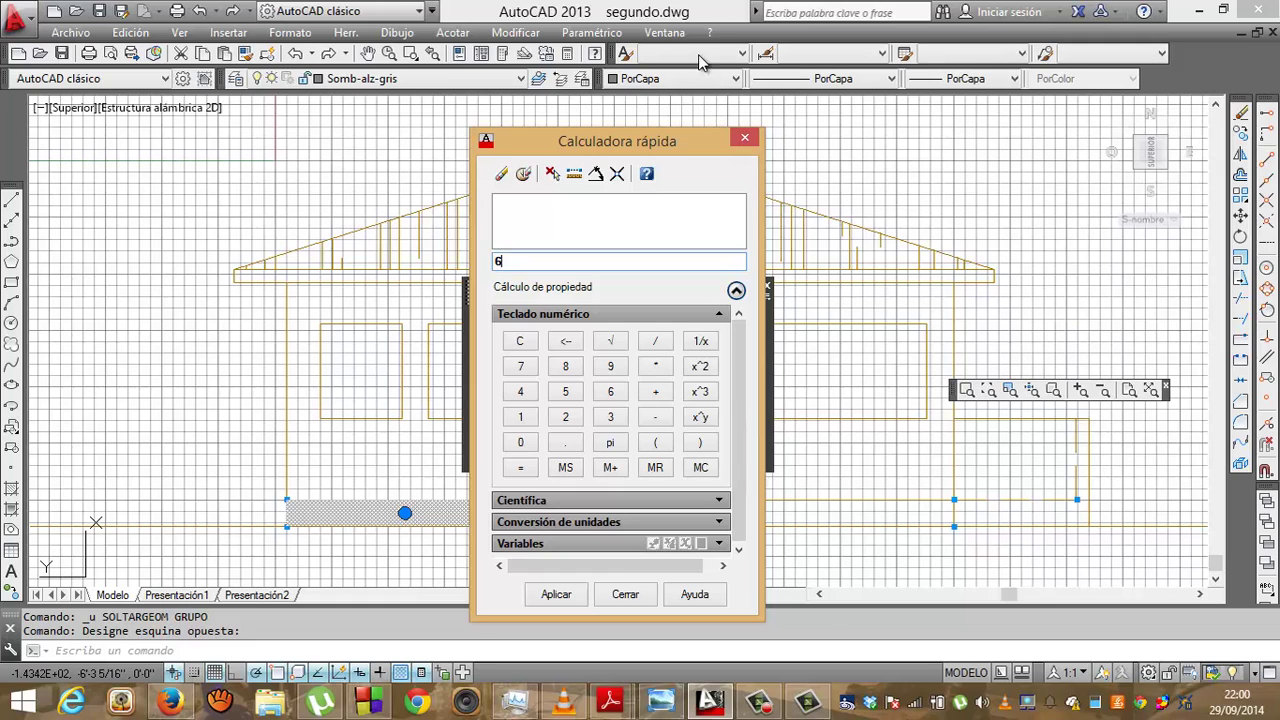
pyautogui.click(744, 137)
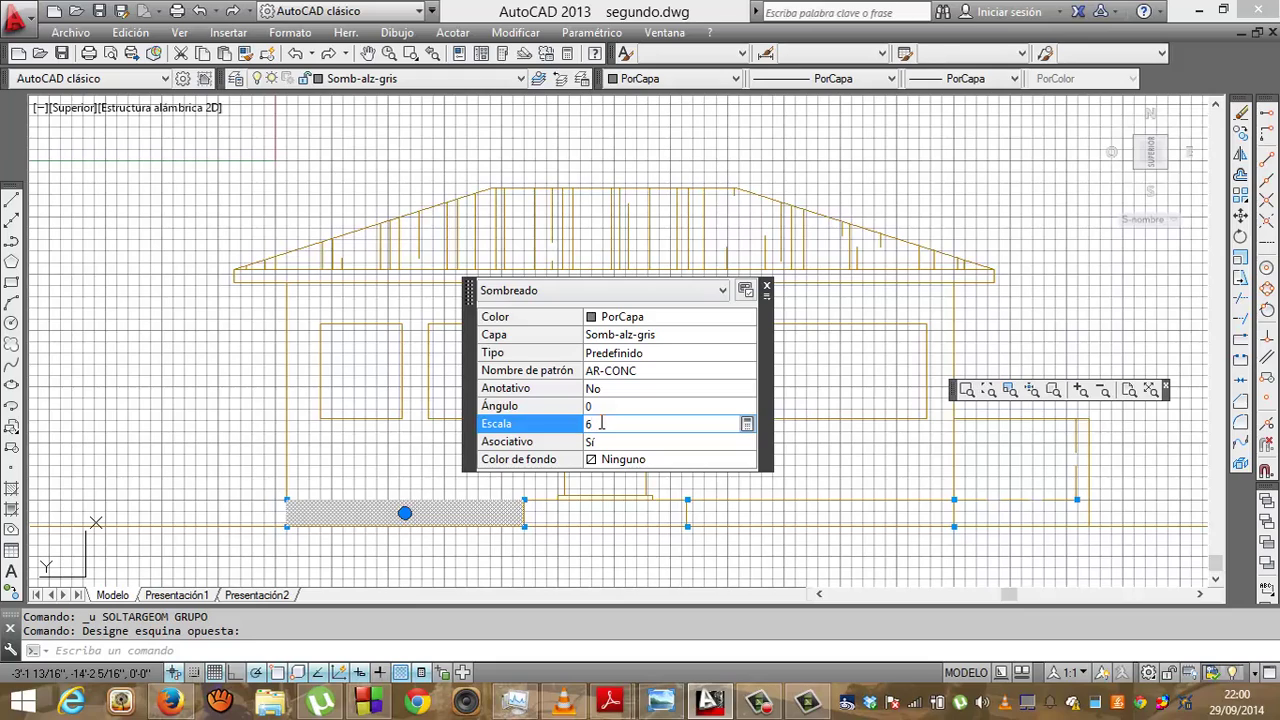
pyautogui.press('BackSpace')
pyautogui.write('100')
pyautogui.press('Return')
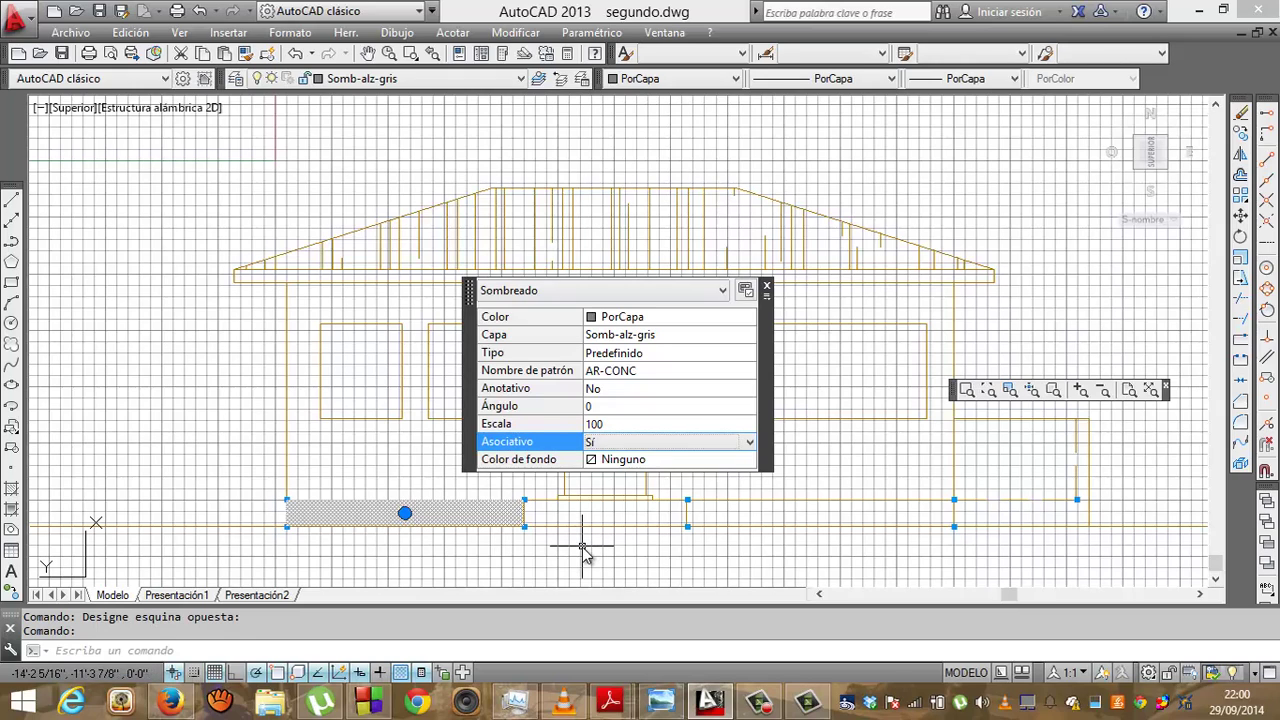
pyautogui.press('Escape')
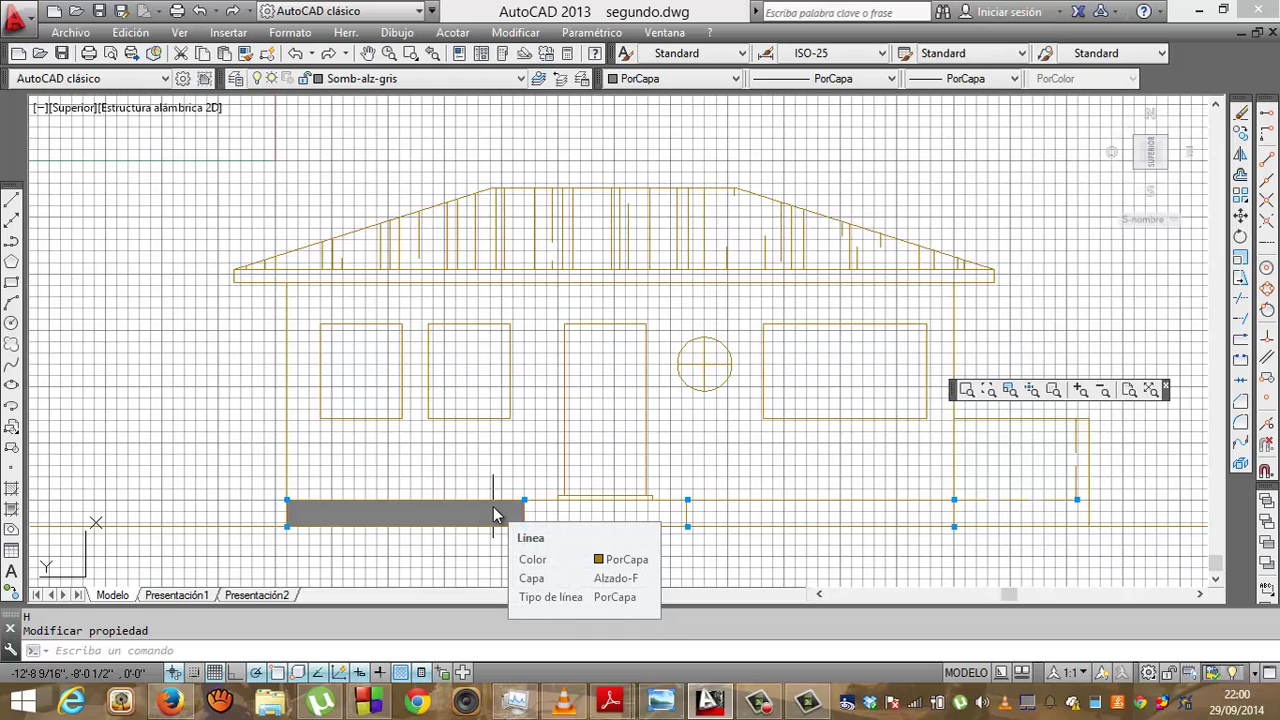
# Undo the scale change, reselect the concrete hatch and try scales 0.1 and 0.3
pyautogui.hotkey('ctrl', 'z')
pyautogui.click(493, 507)
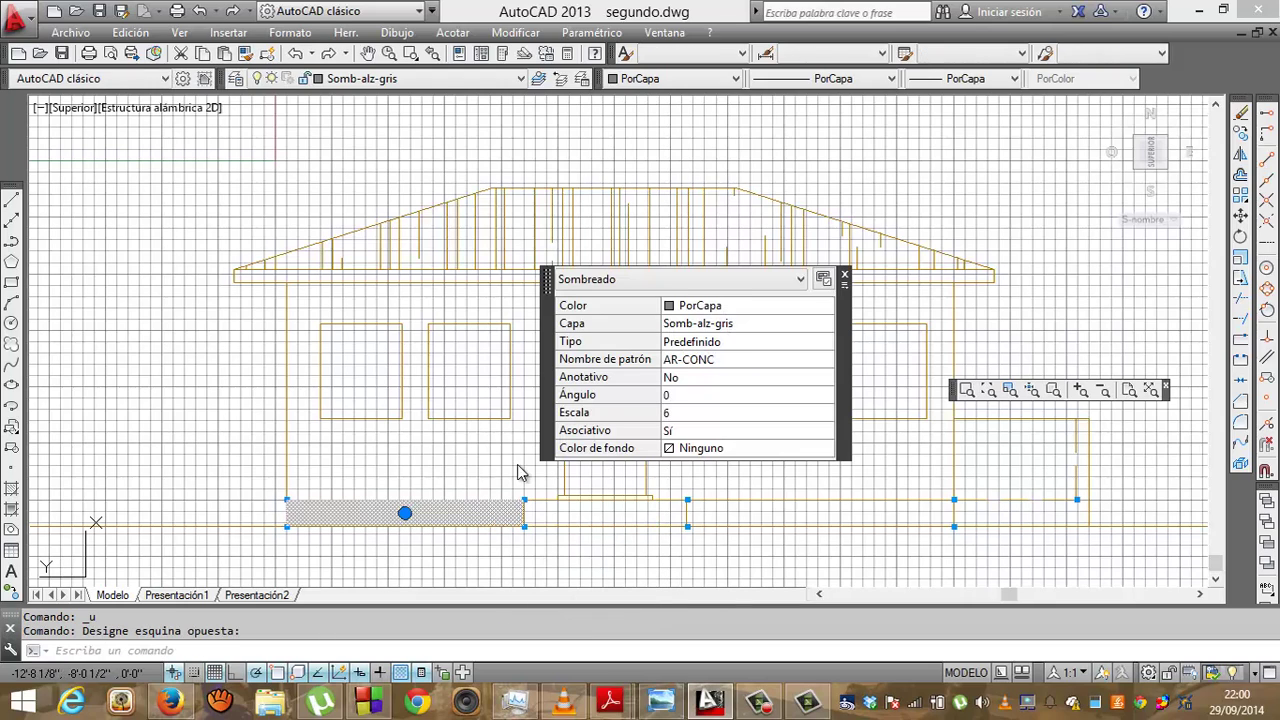
pyautogui.click(678, 412)
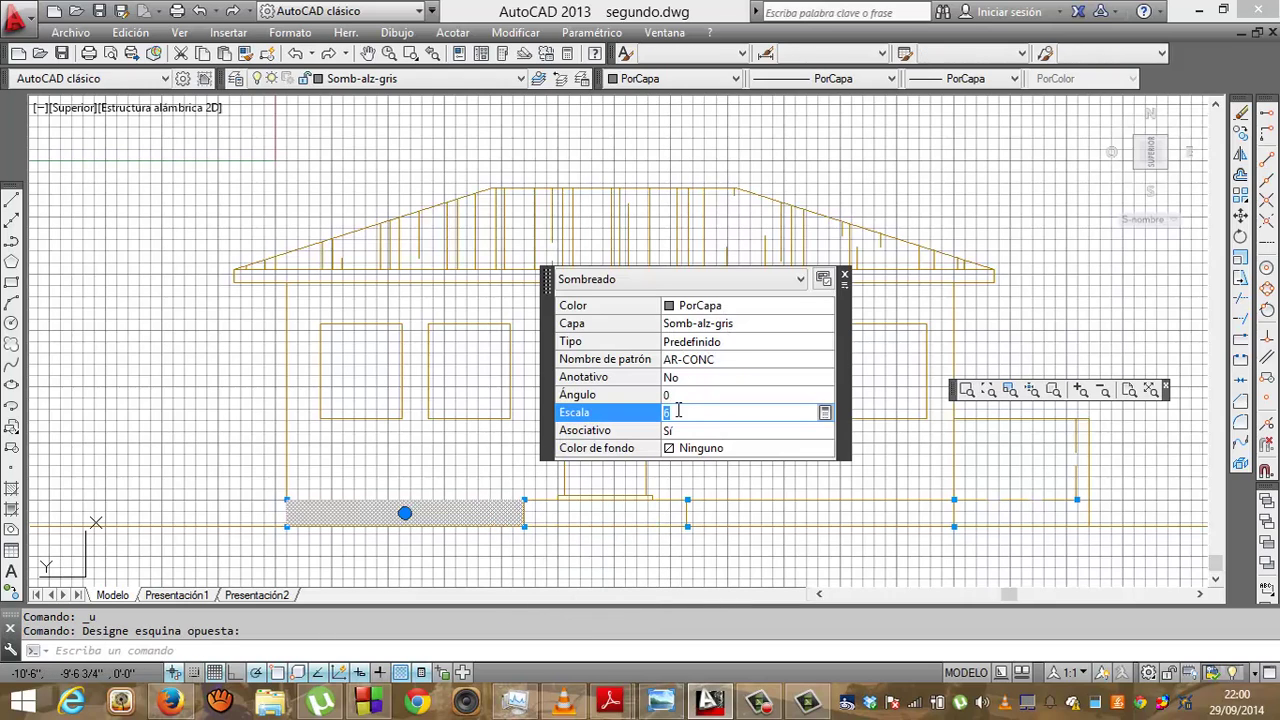
pyautogui.write('0.1')
pyautogui.press('Return')
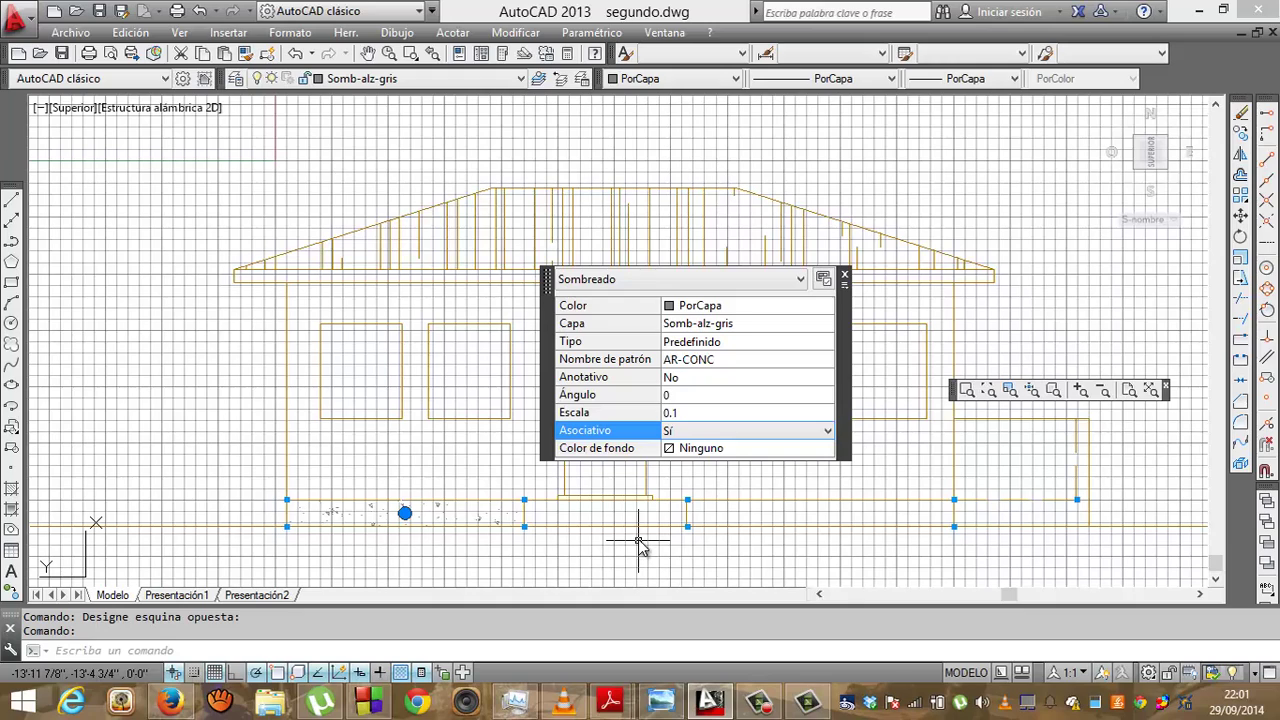
pyautogui.click(697, 413)
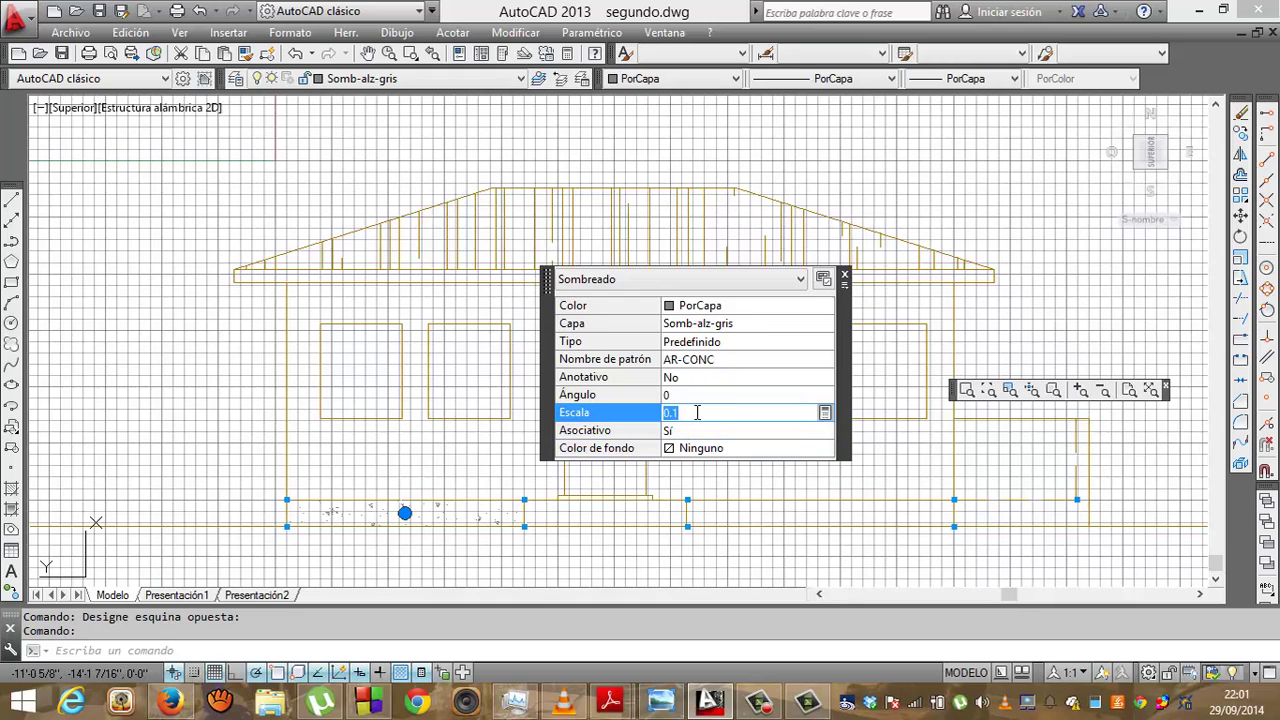
pyautogui.click(697, 413)
pyautogui.press('BackSpace')
pyautogui.write('3')
pyautogui.press('Return')
# Try concrete hatch scales 0.01 and 0.05, settling on 0.02 for a speckled look
pyautogui.click(697, 413)
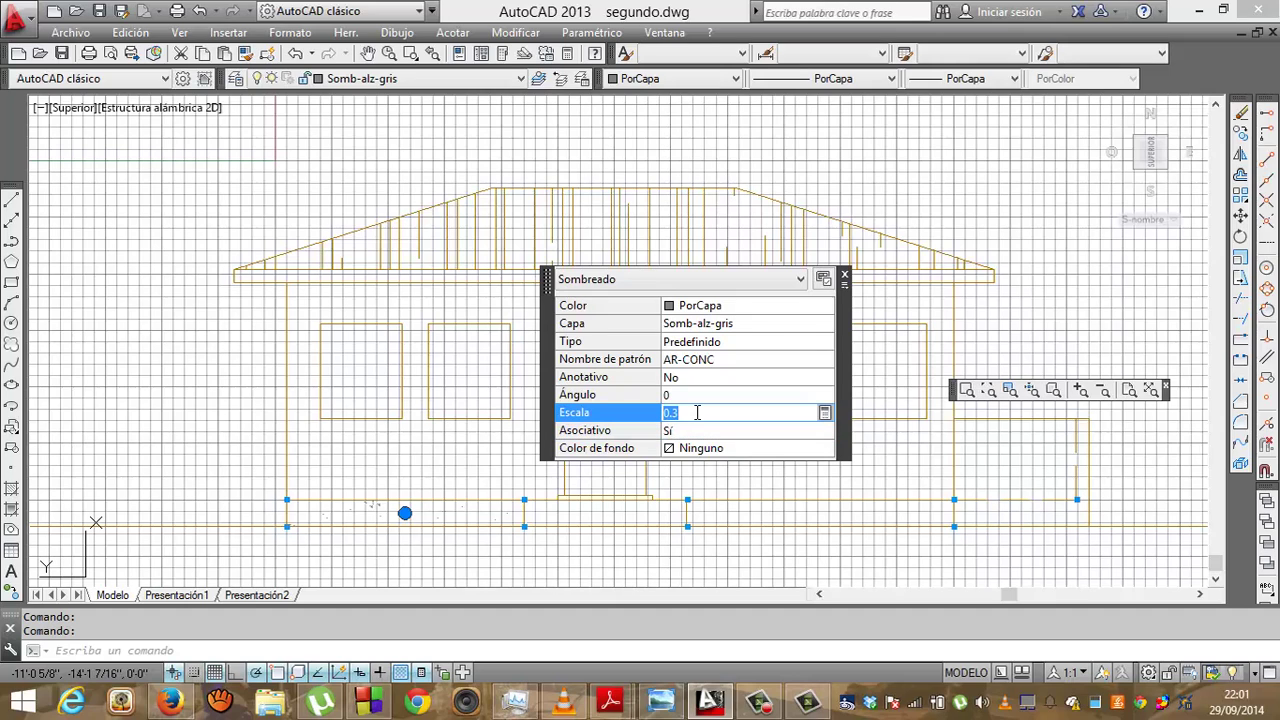
pyautogui.press('BackSpace')
pyautogui.write('01')
pyautogui.press('Return')
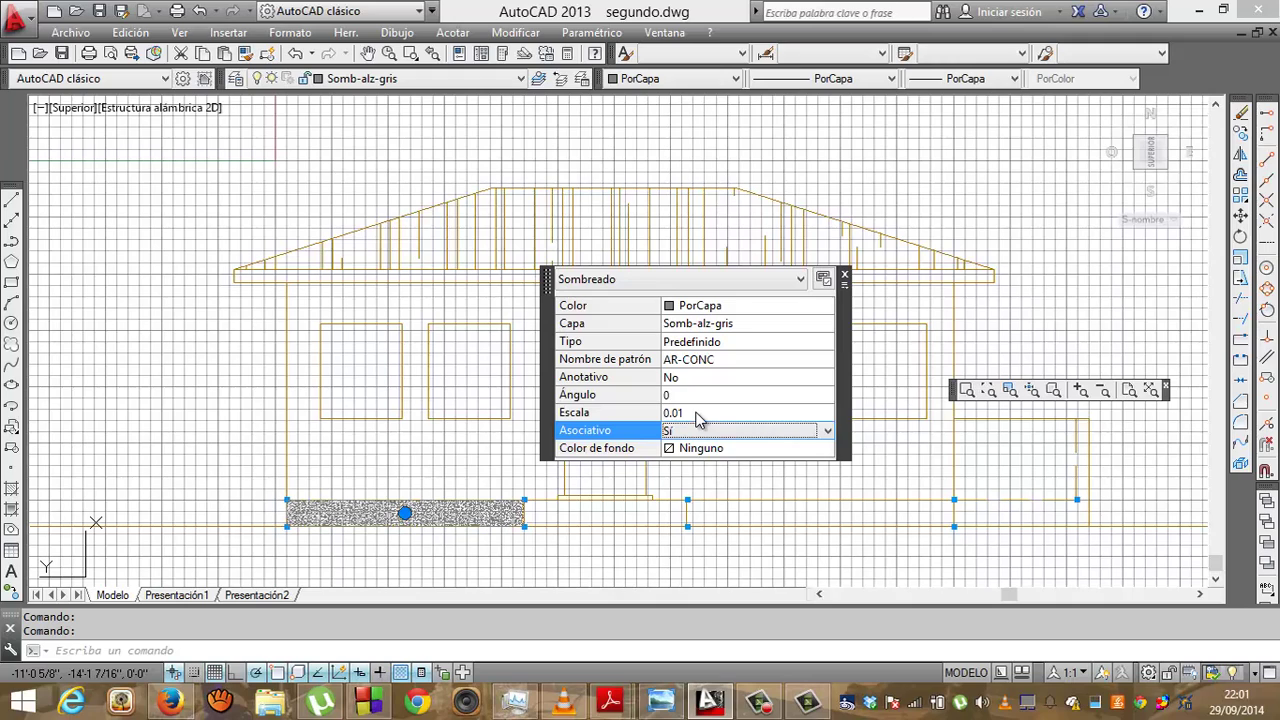
pyautogui.click(697, 413)
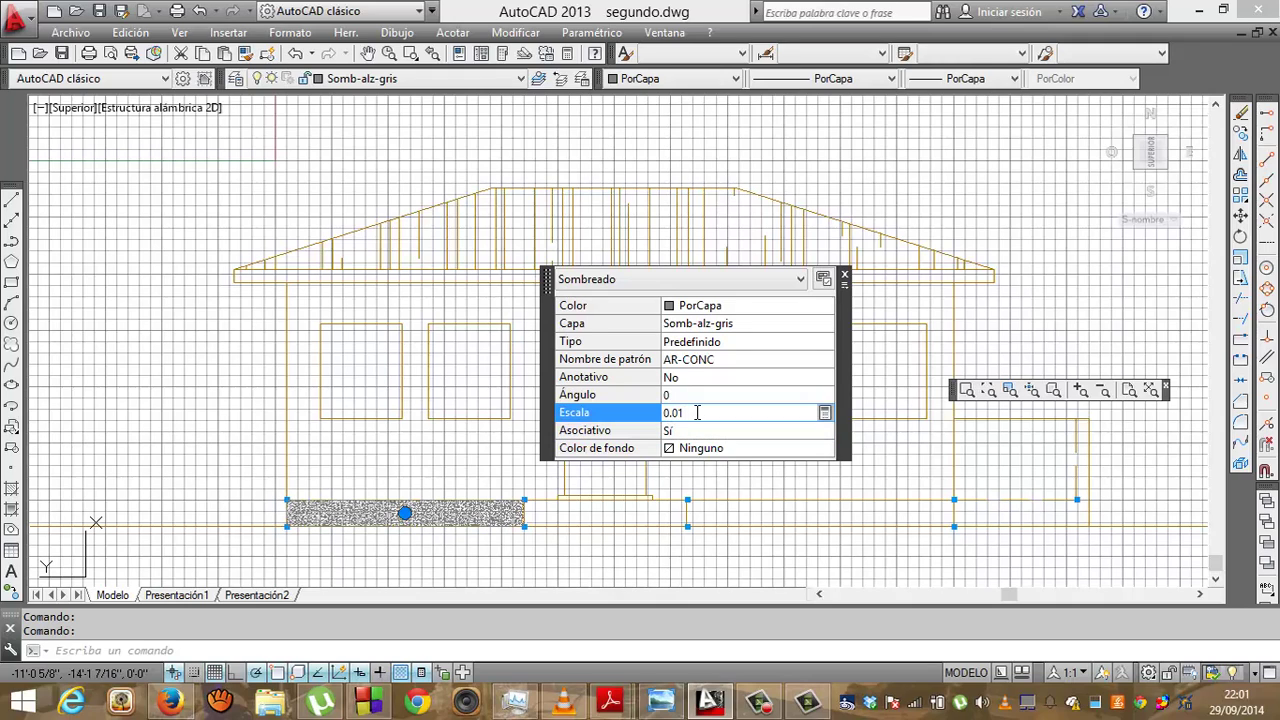
pyautogui.press('BackSpace')
pyautogui.write('5')
pyautogui.press('Return')
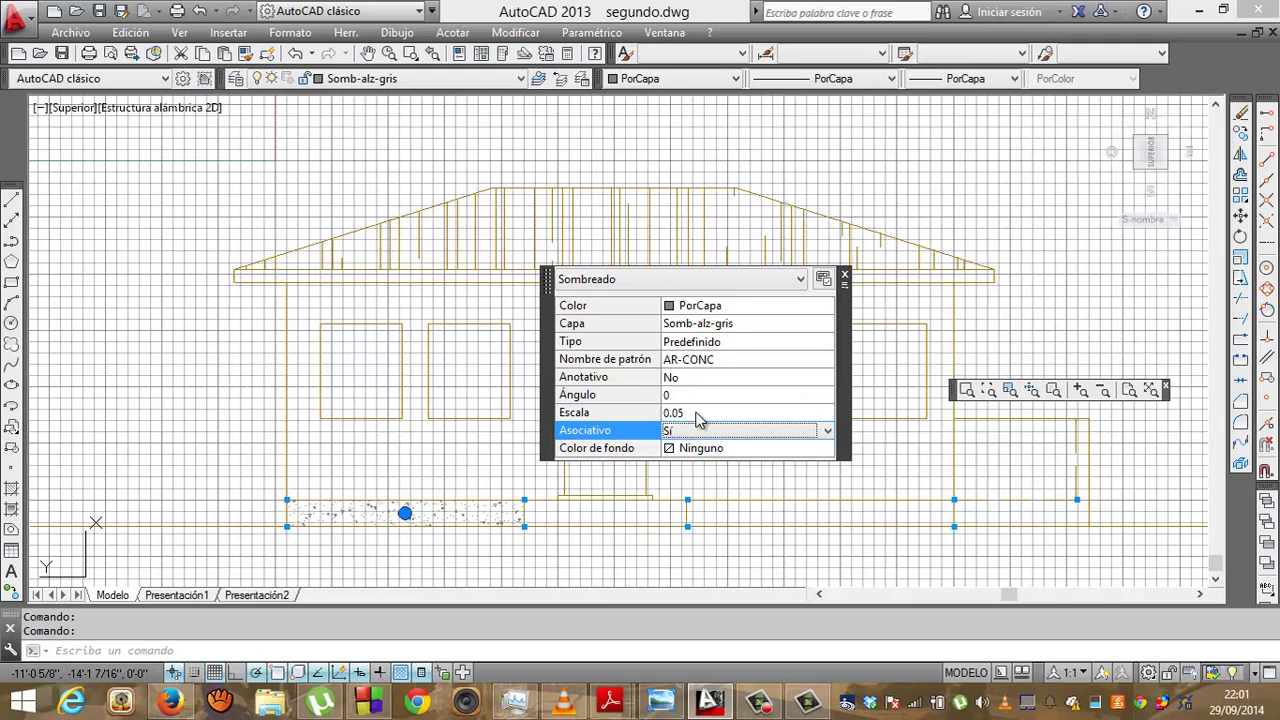
pyautogui.click(696, 412)
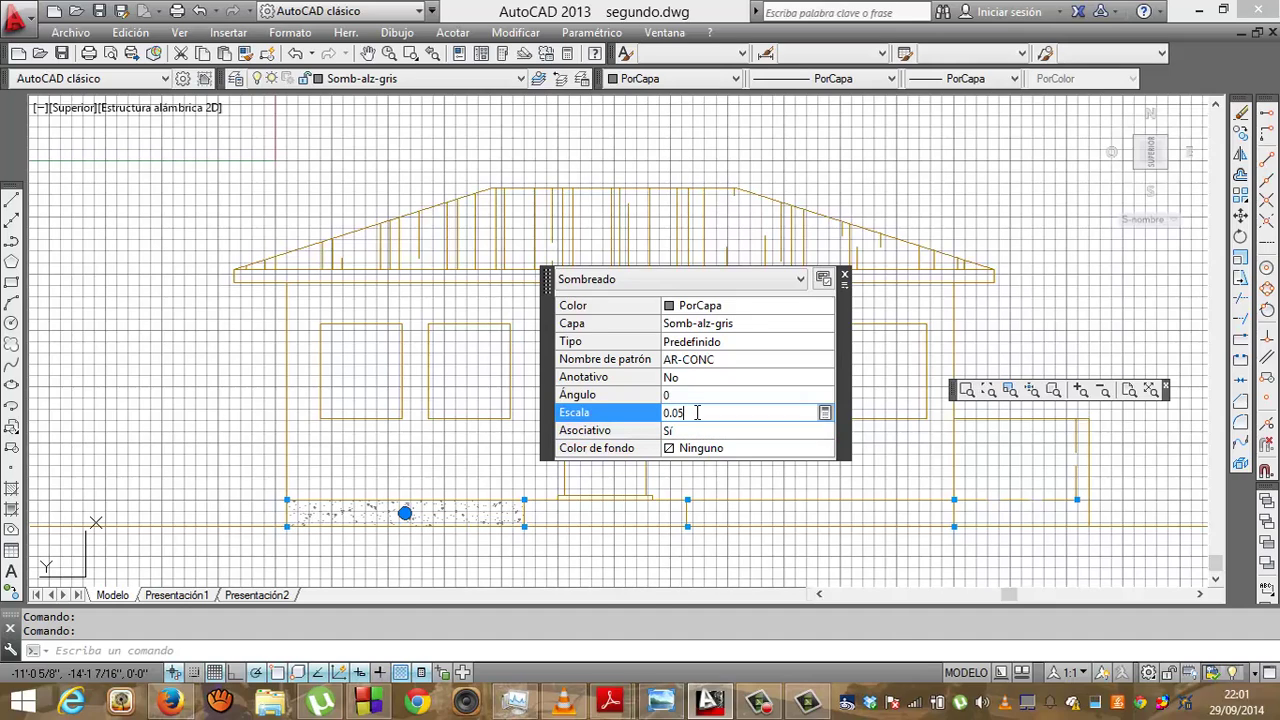
pyautogui.press('BackSpace')
pyautogui.write('2')
pyautogui.press('Return')
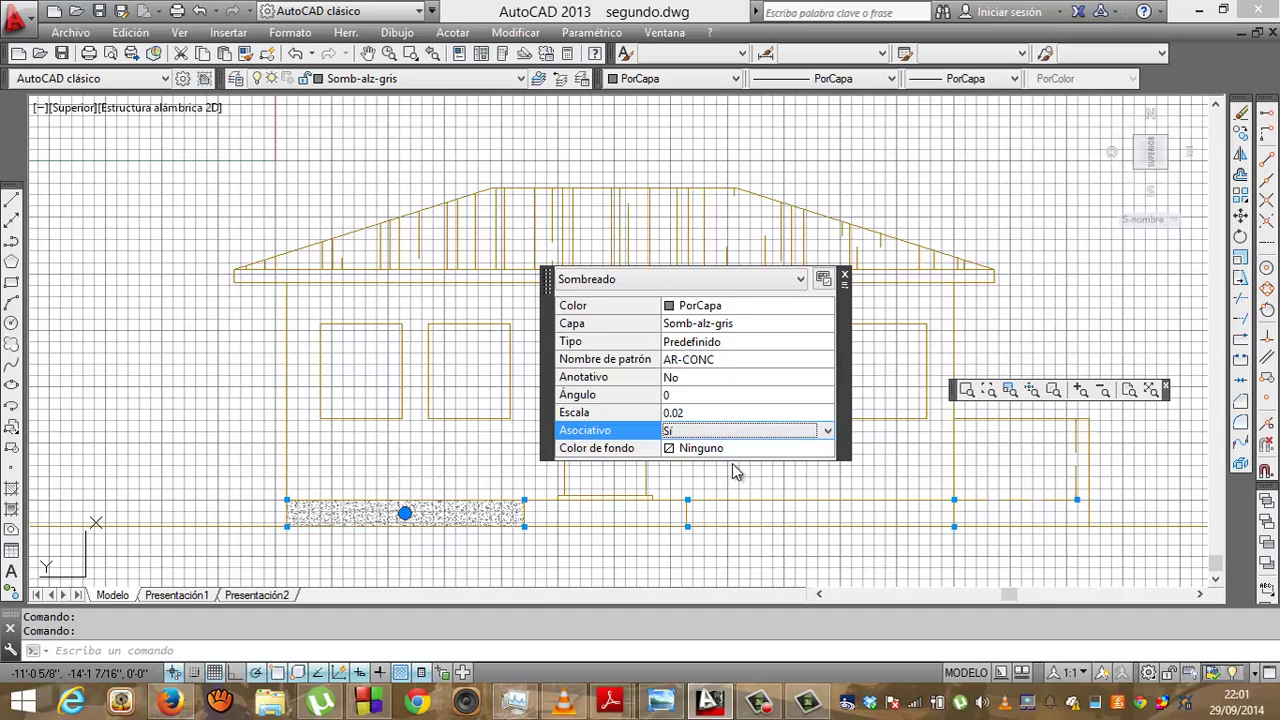
pyautogui.click(12, 488)
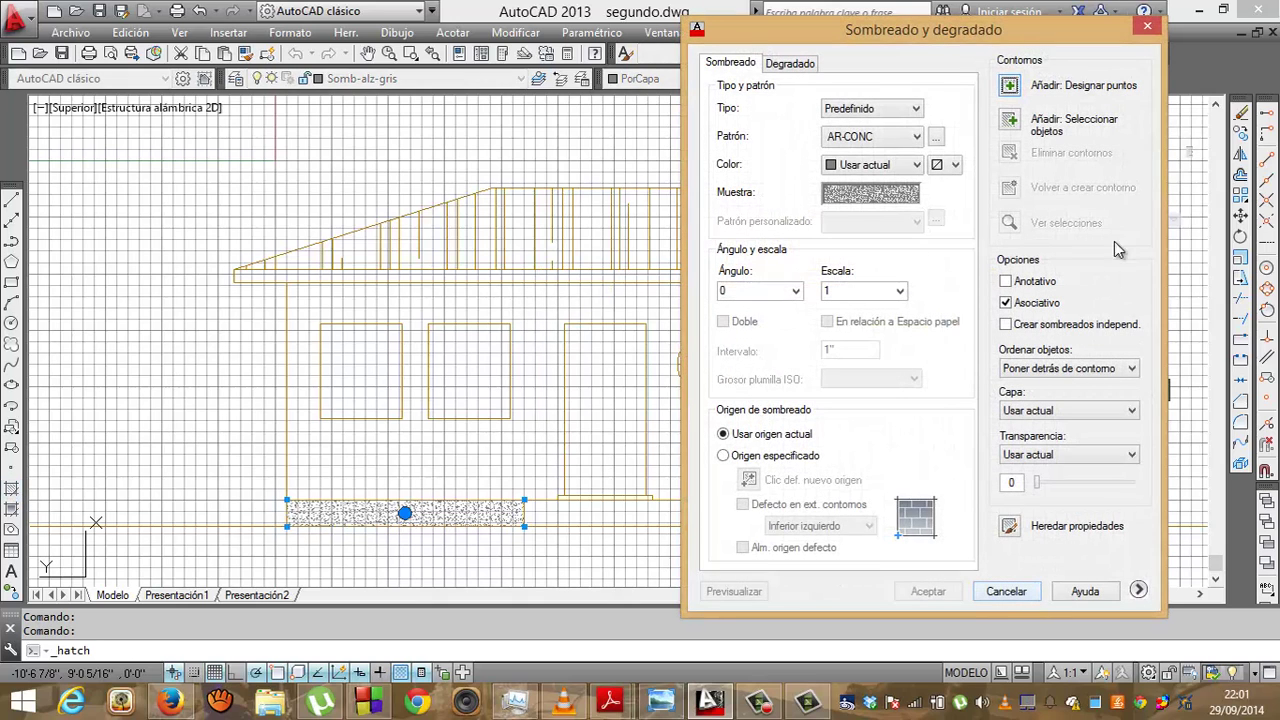
pyautogui.click(1010, 86)
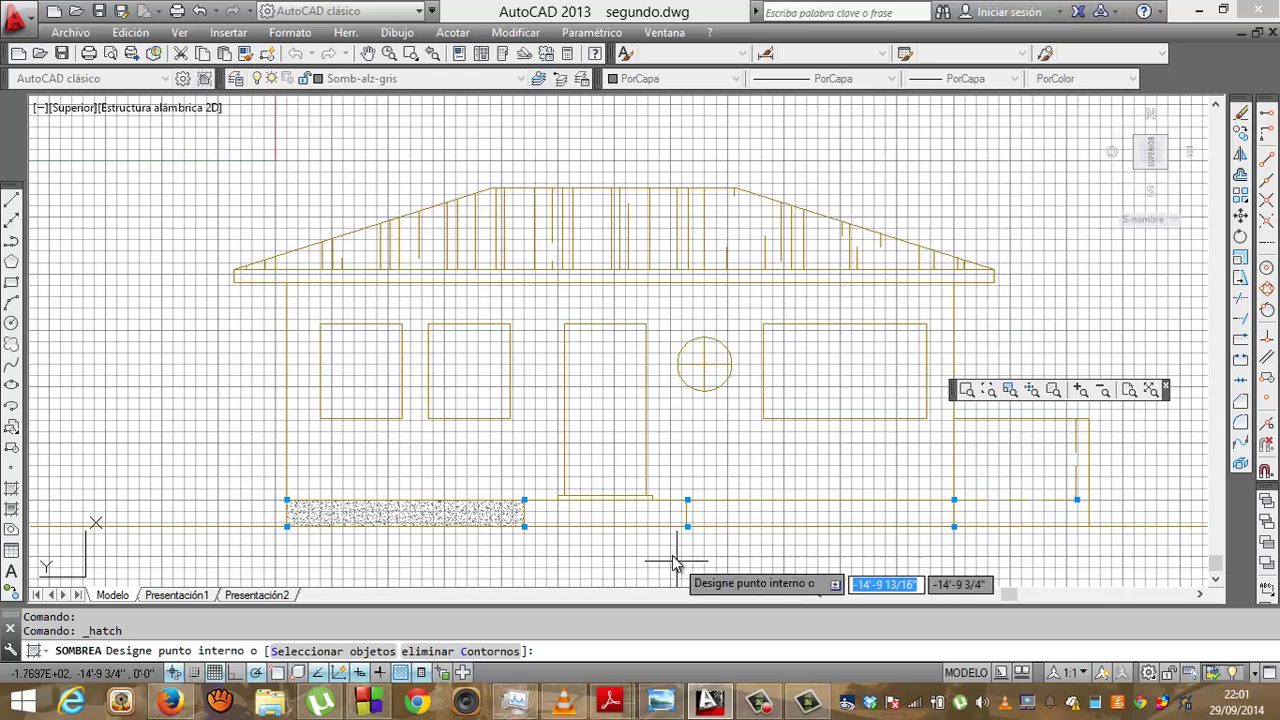
pyautogui.click(737, 517)
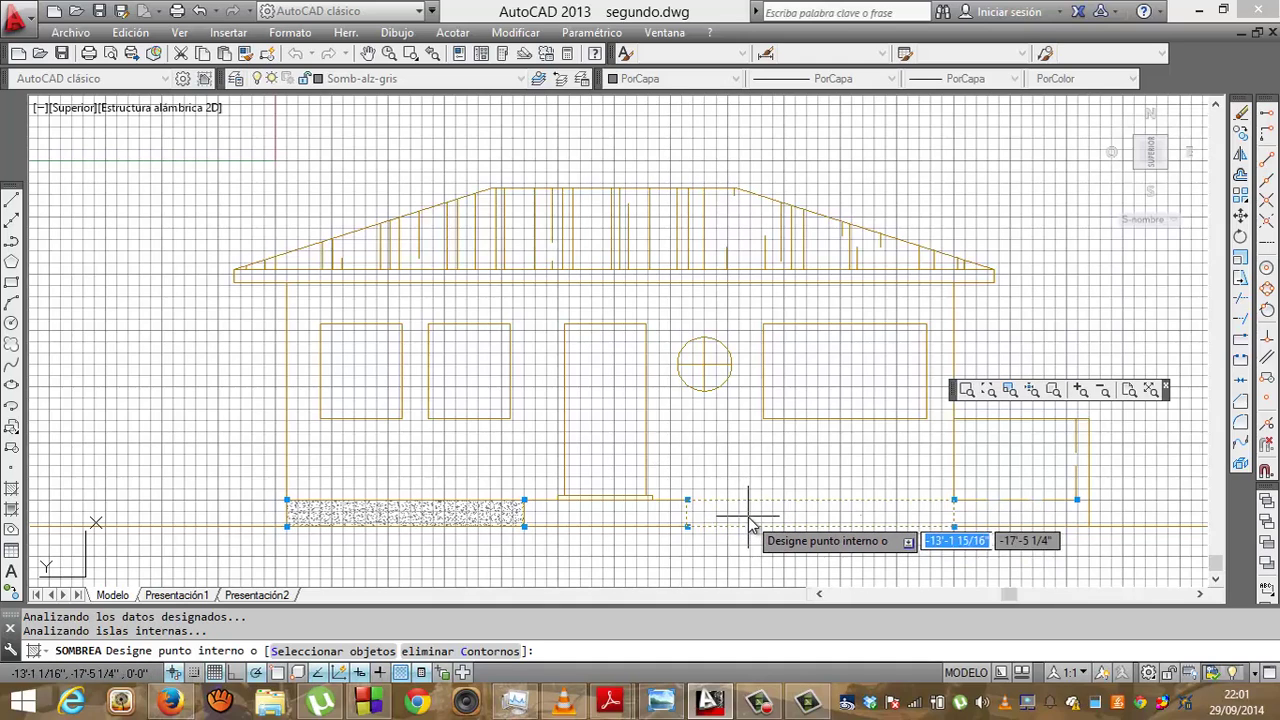
pyautogui.click(748, 517)
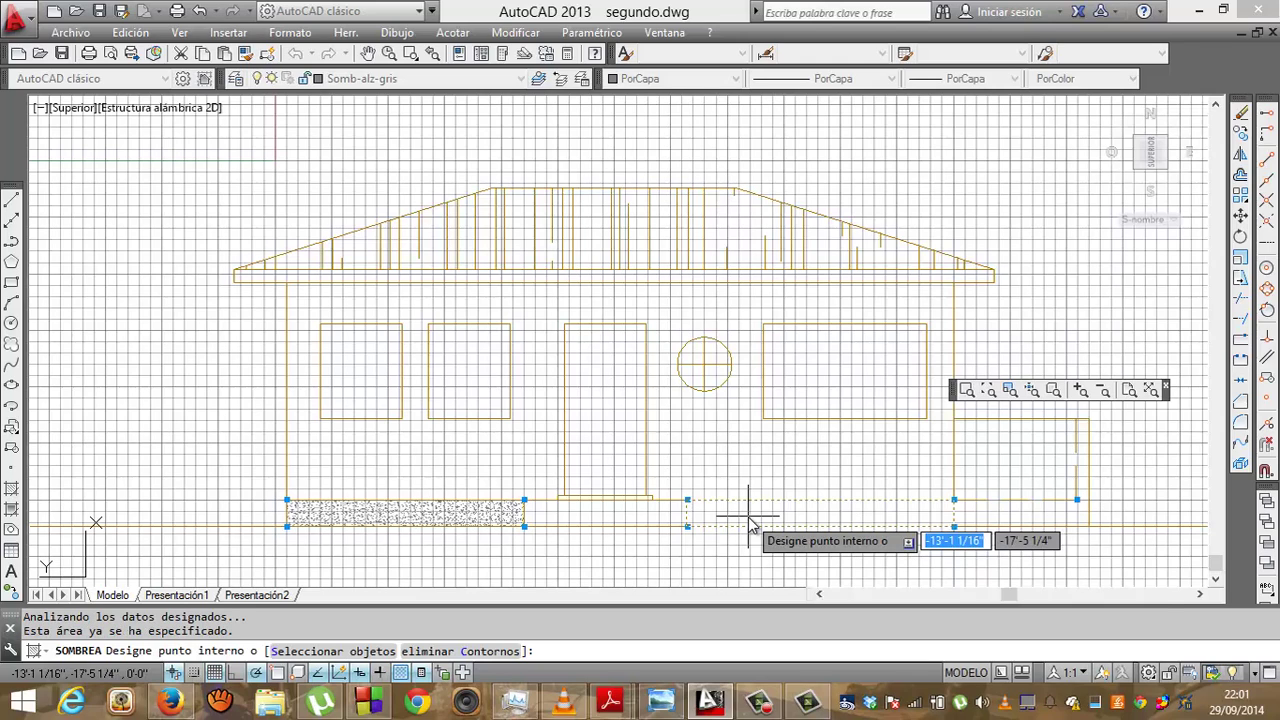
pyautogui.press('Return')
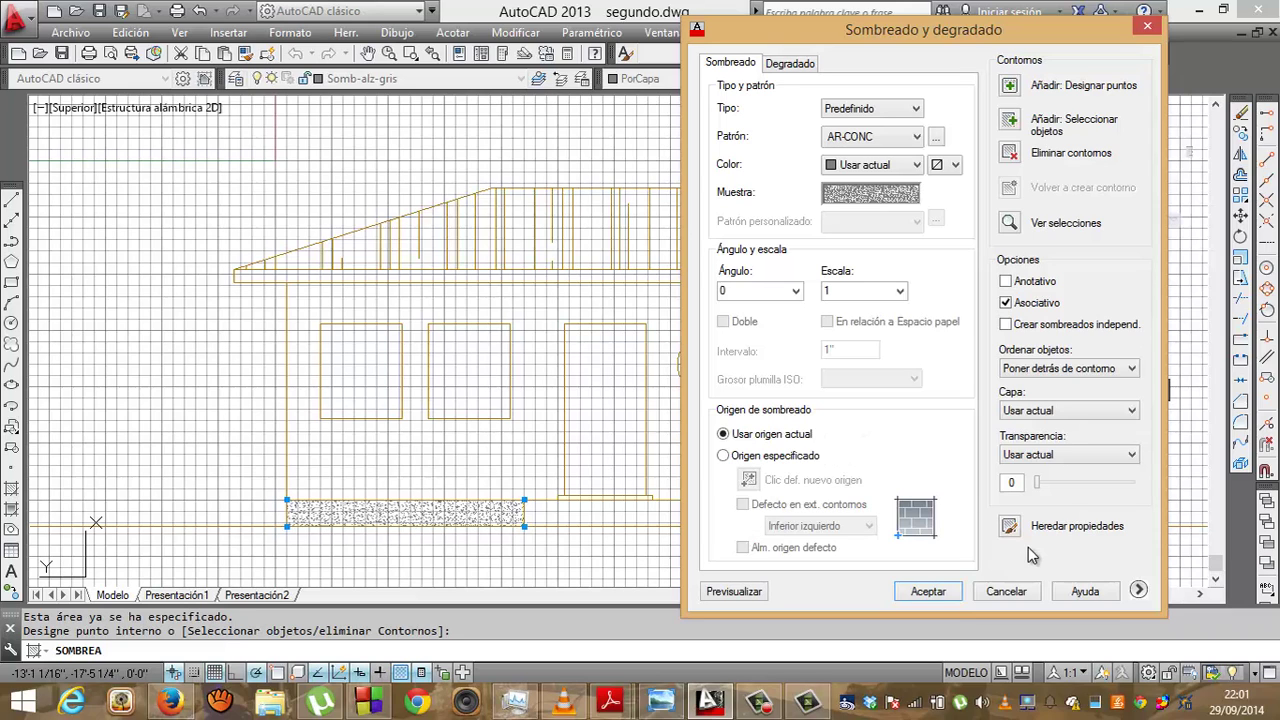
pyautogui.click(935, 592)
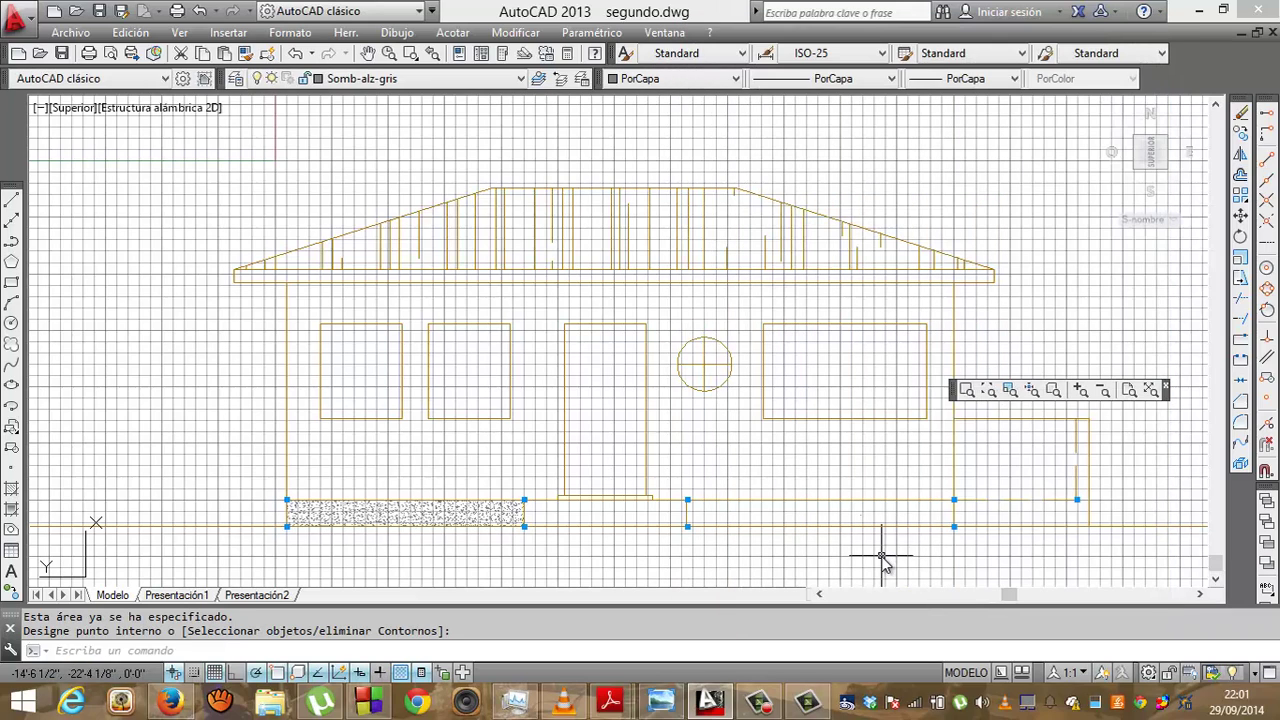
pyautogui.click(848, 521)
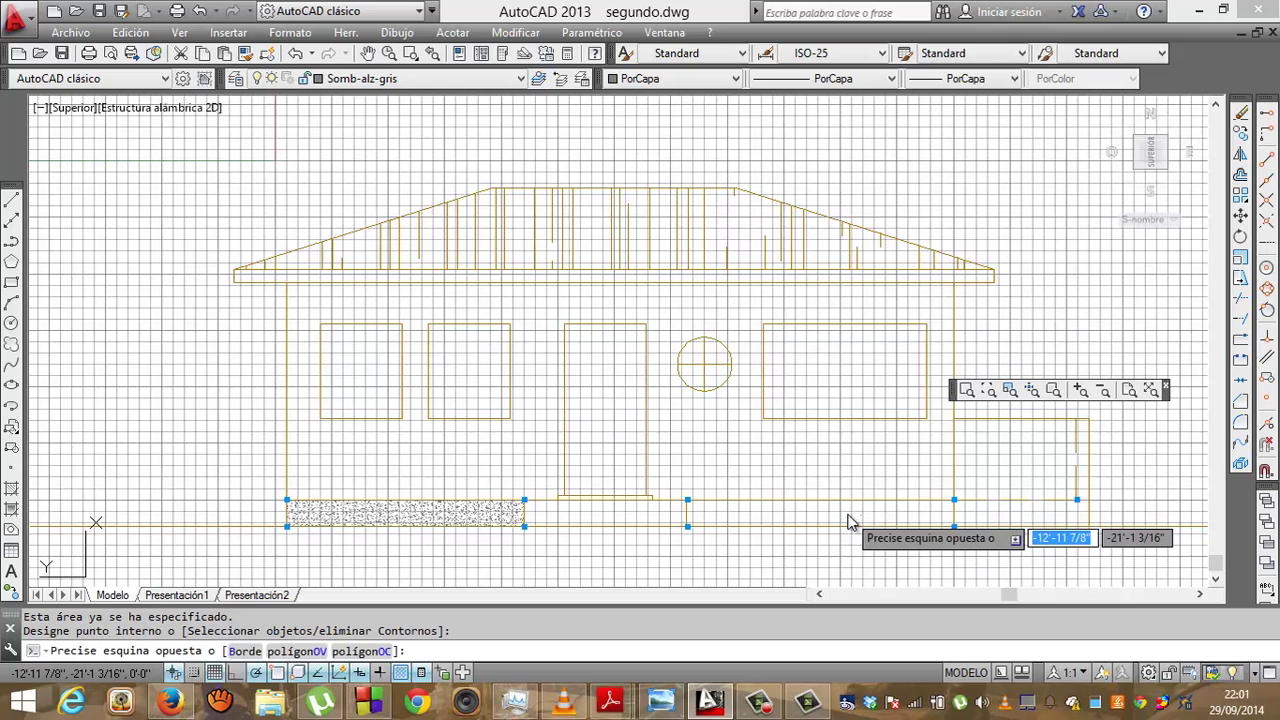
pyautogui.press('Escape')
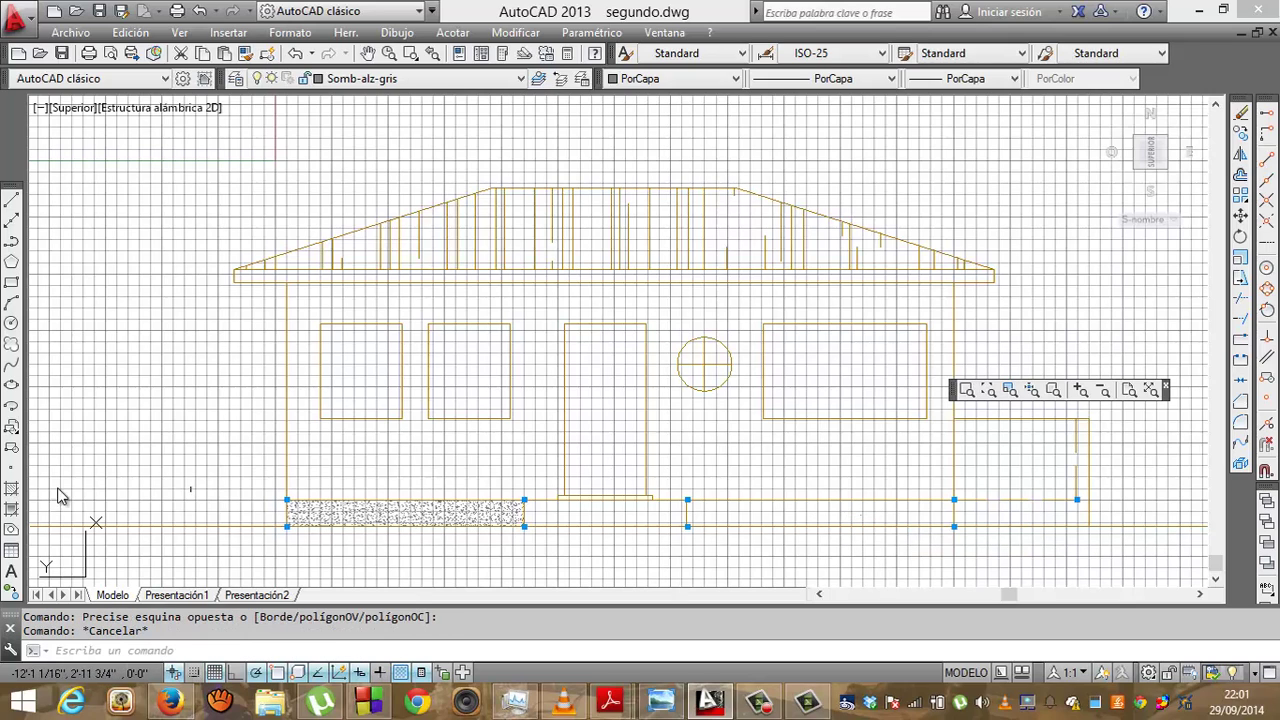
pyautogui.click(12, 489)
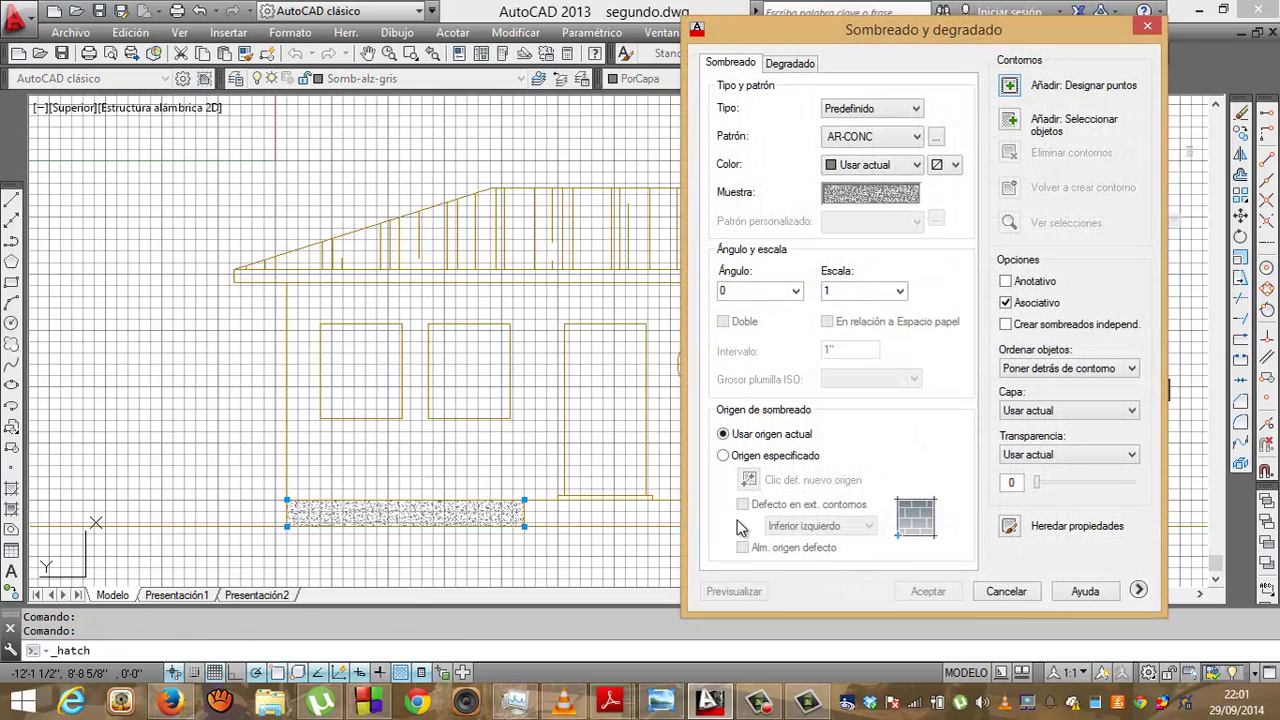
pyautogui.click(1010, 87)
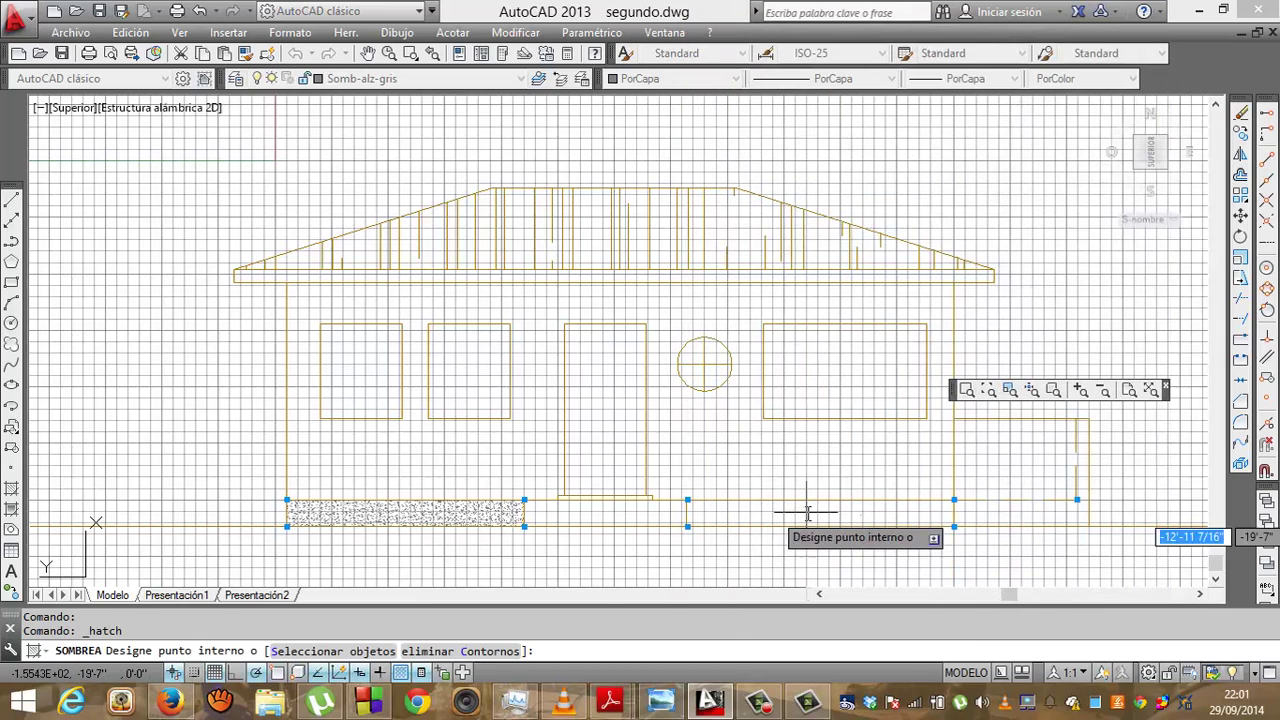
pyautogui.click(807, 513)
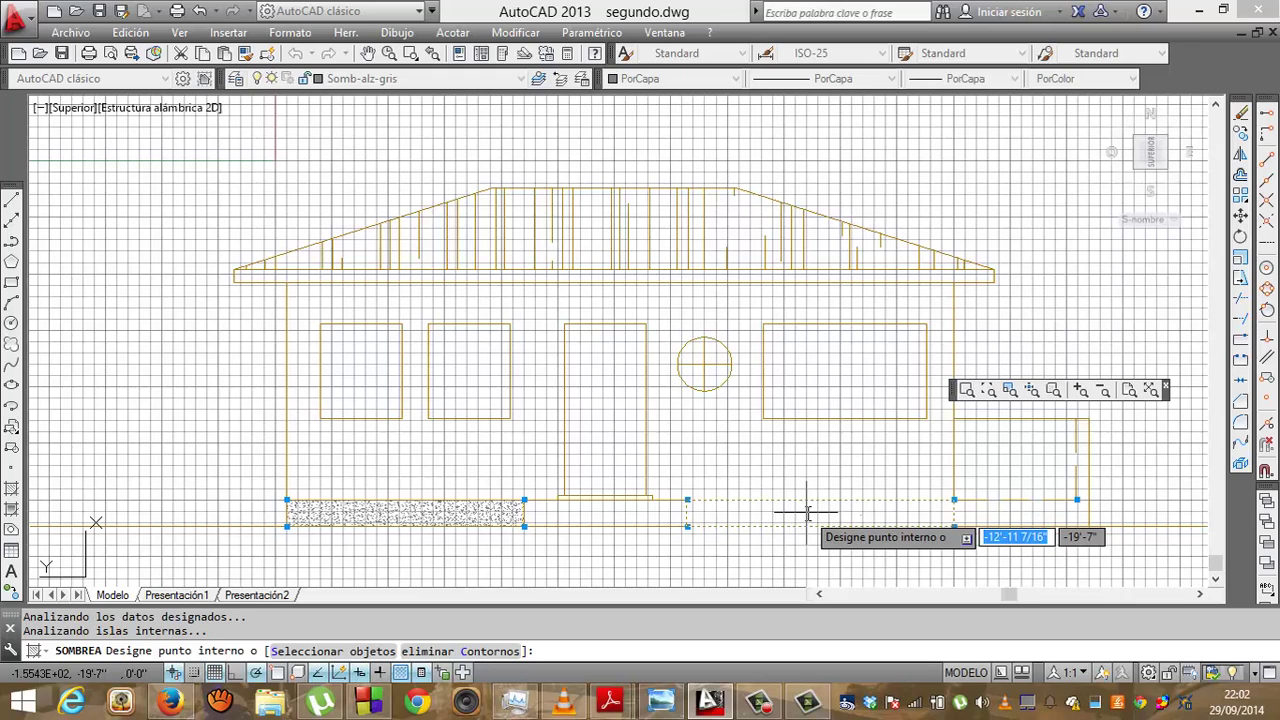
pyautogui.press('Return')
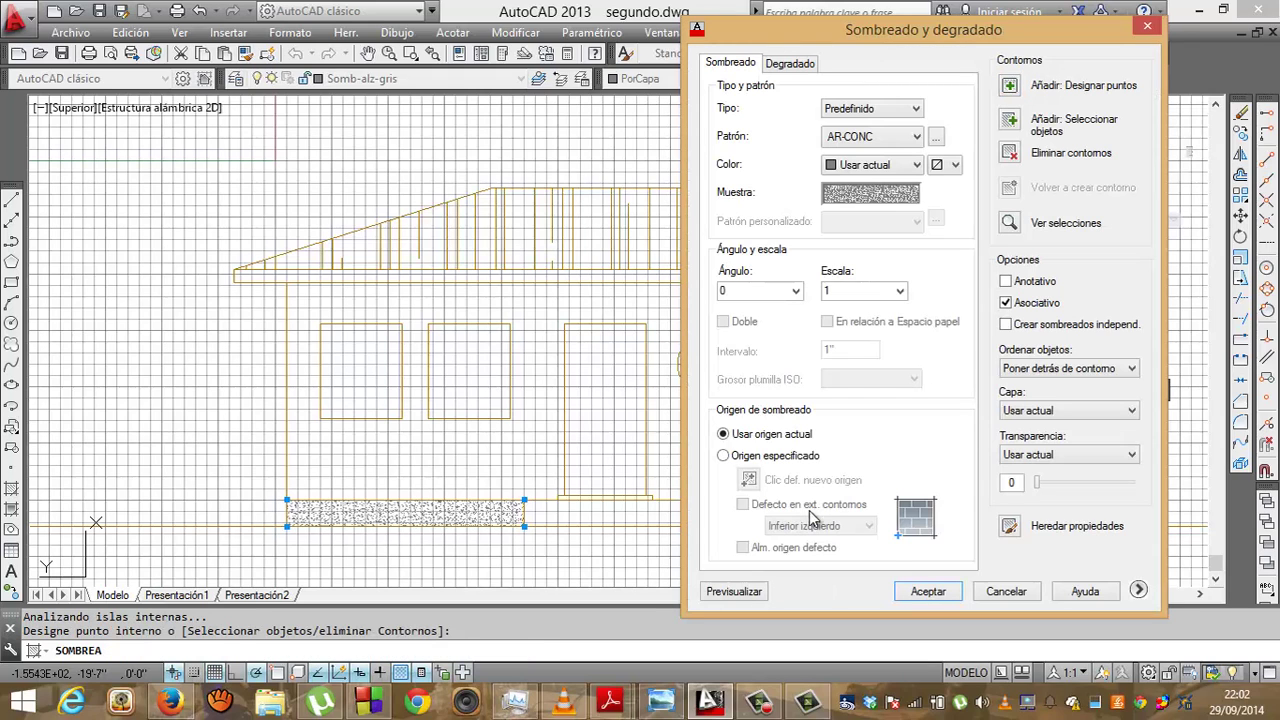
pyautogui.click(914, 592)
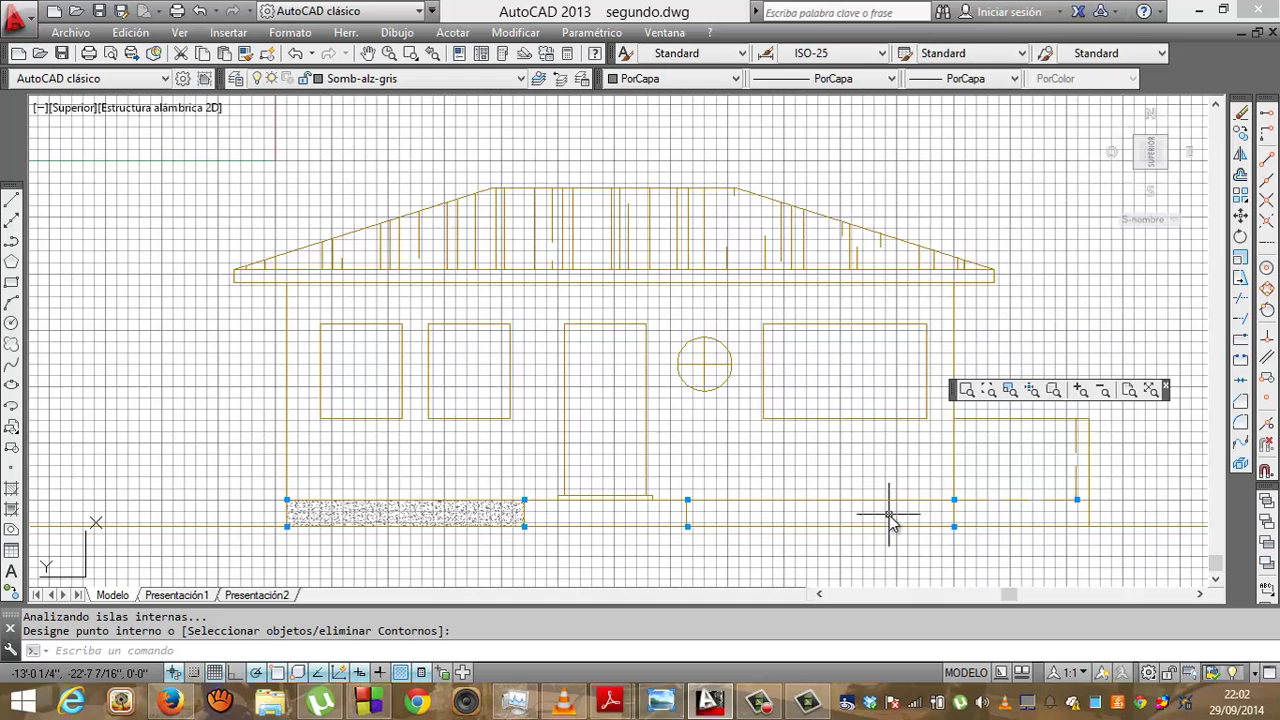
pyautogui.click(889, 517)
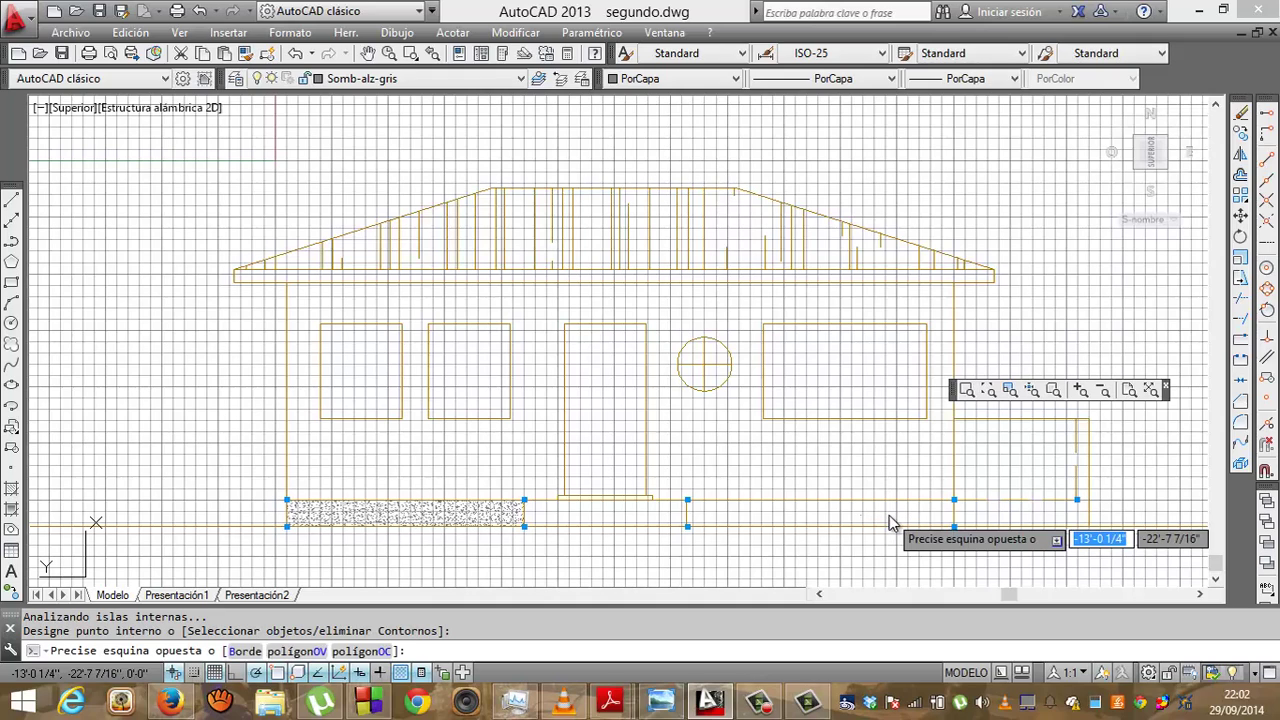
pyautogui.click(921, 516)
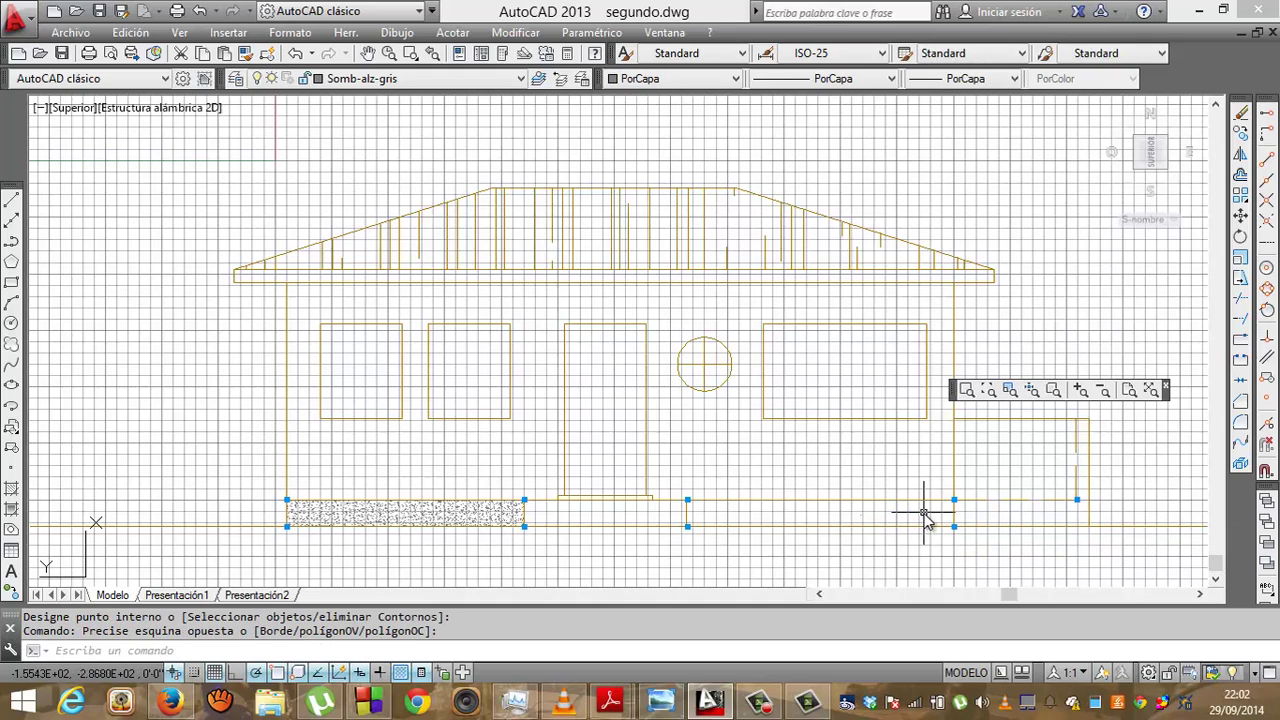
pyautogui.click(924, 516)
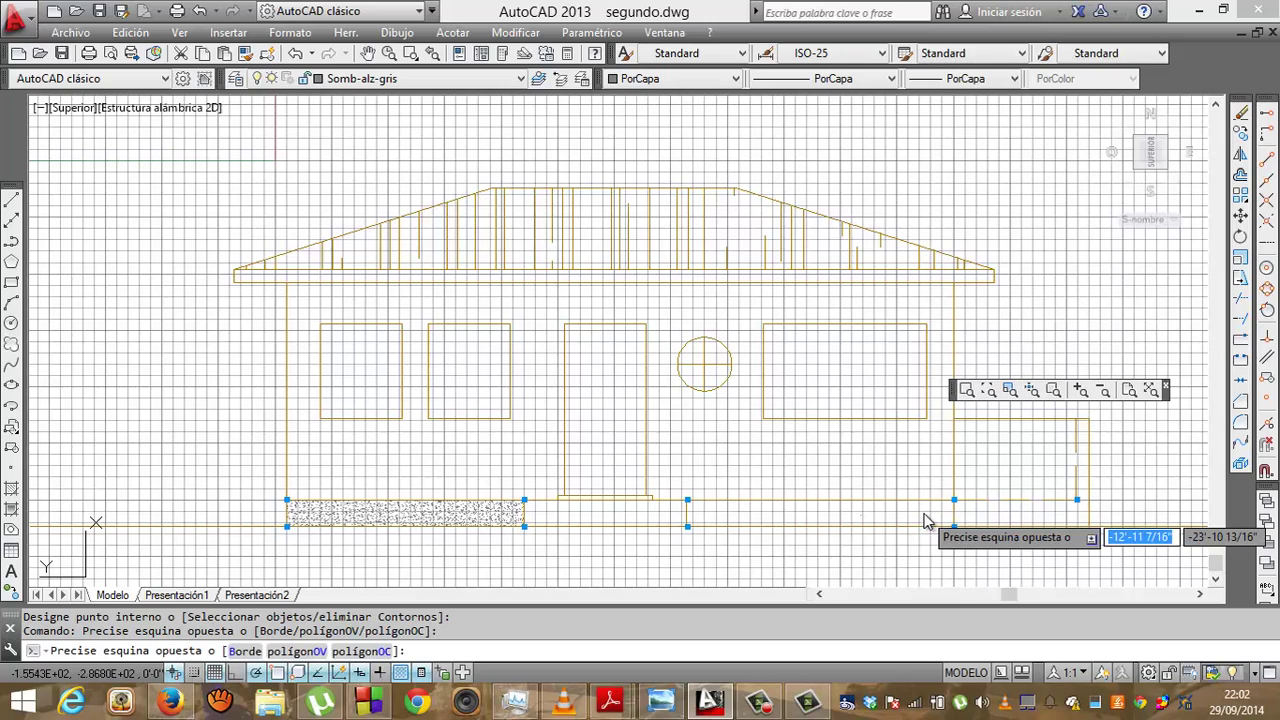
pyautogui.click(924, 516)
pyautogui.press('Escape')
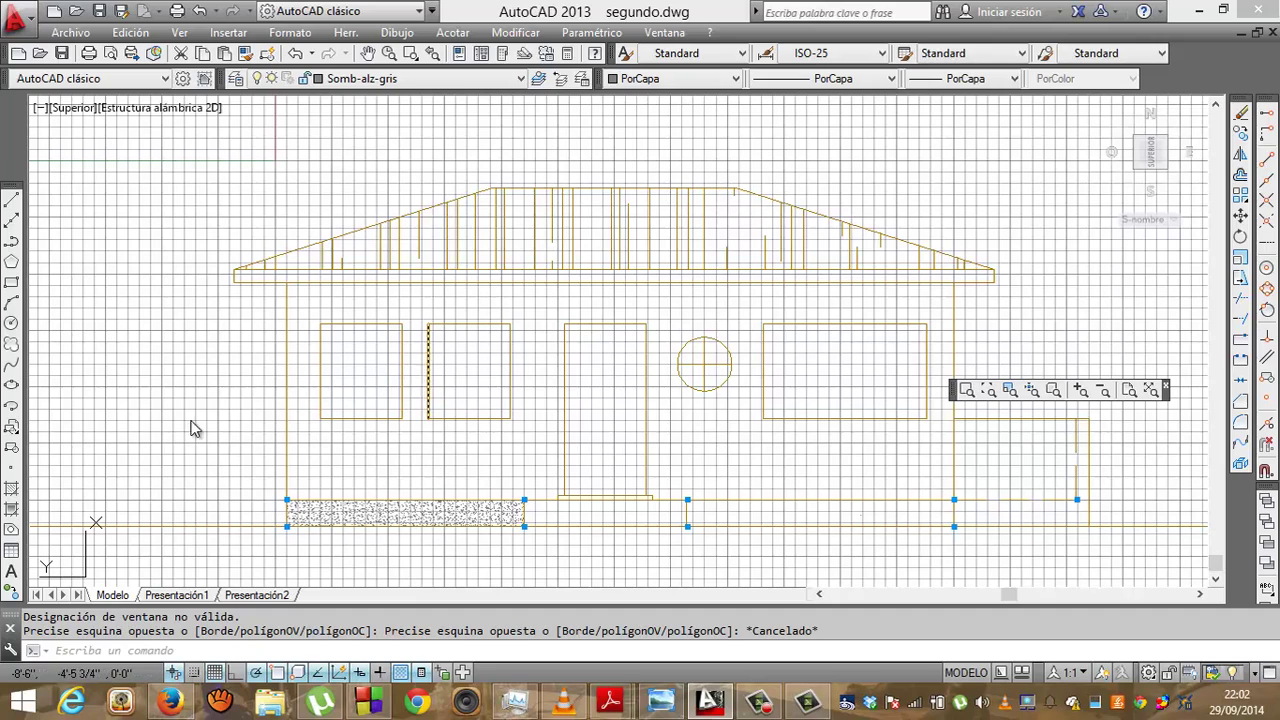
pyautogui.click(12, 488)
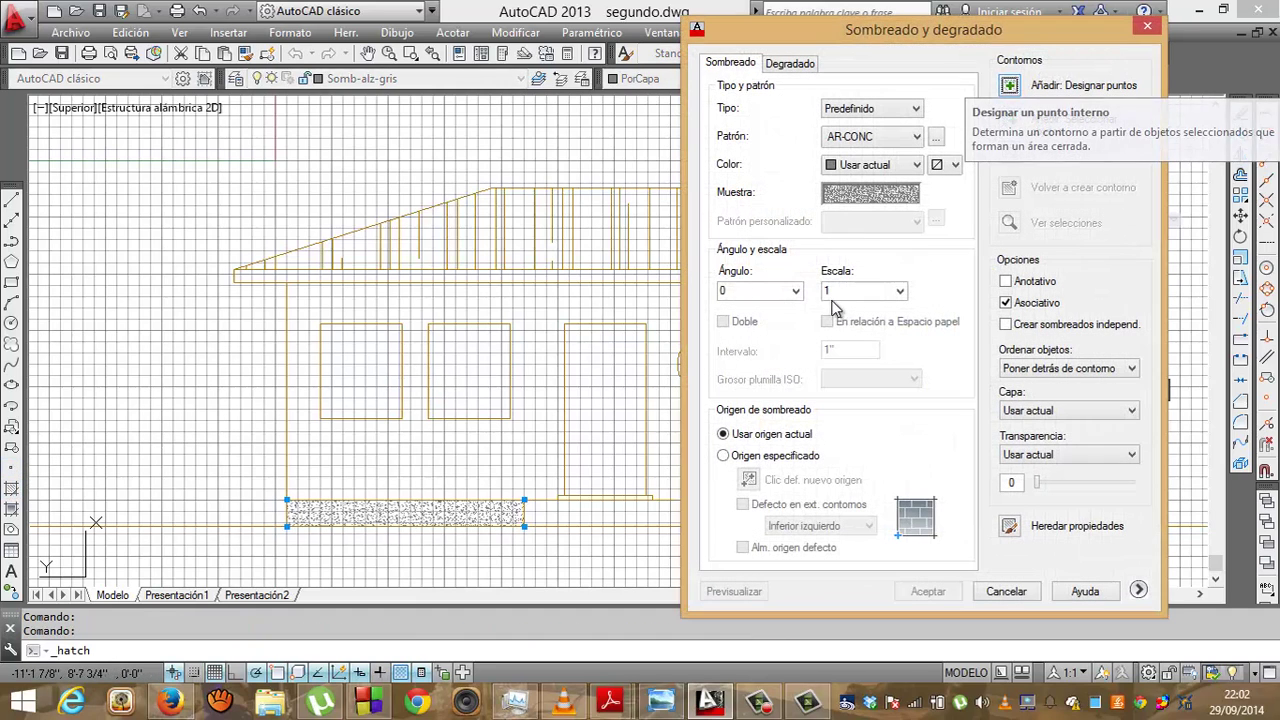
# Fill the right base strip with AR-CONC concrete hatch at scale 0.02
pyautogui.click(836, 292)
pyautogui.press('BackSpace')
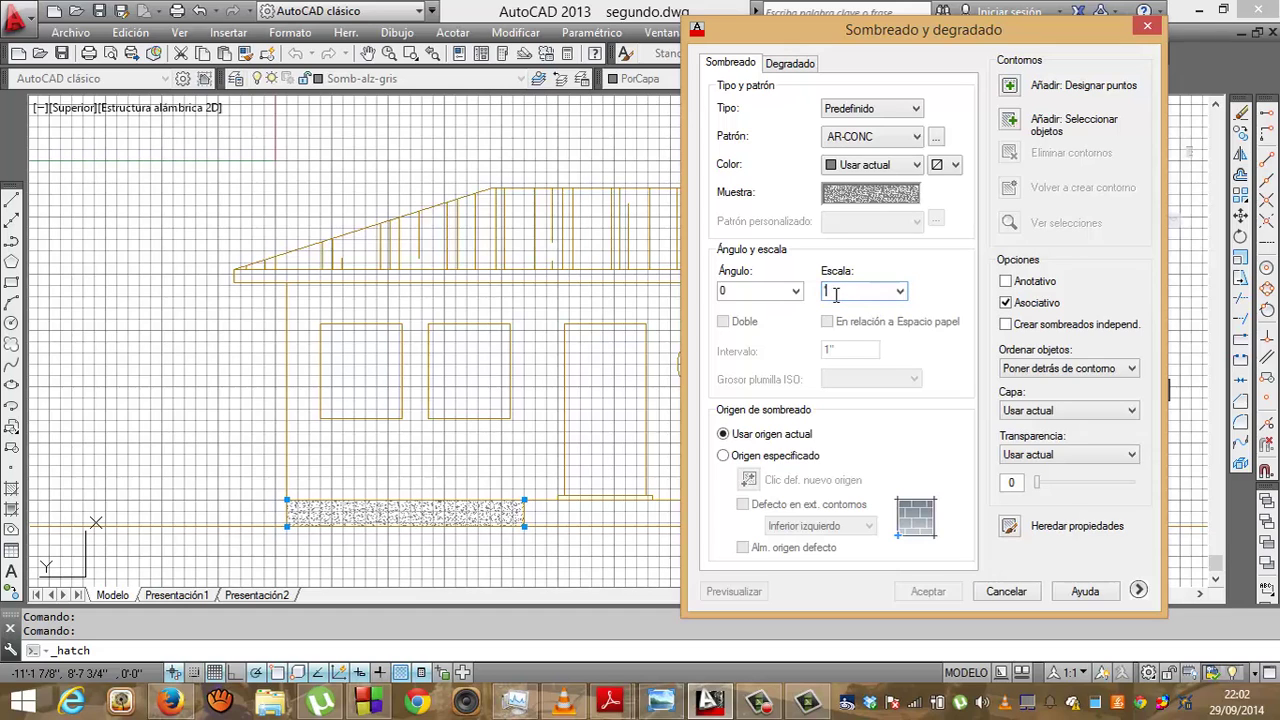
pyautogui.write('0.02')
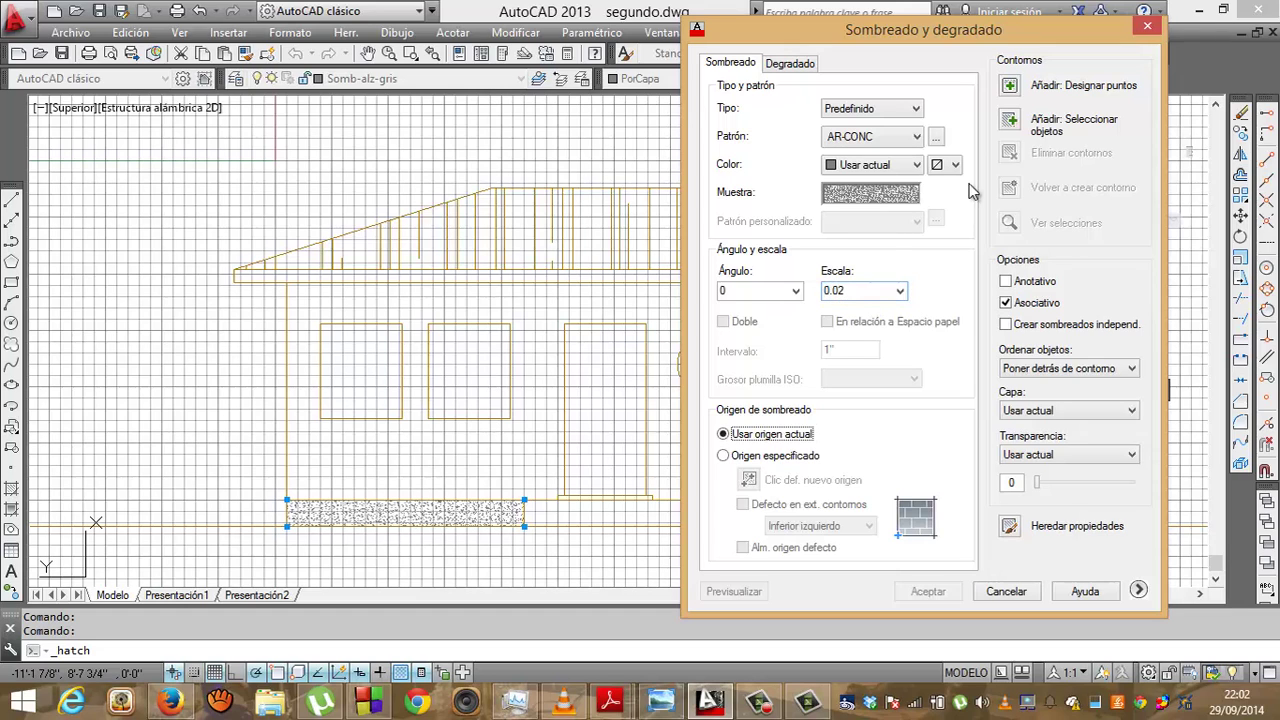
pyautogui.click(1013, 82)
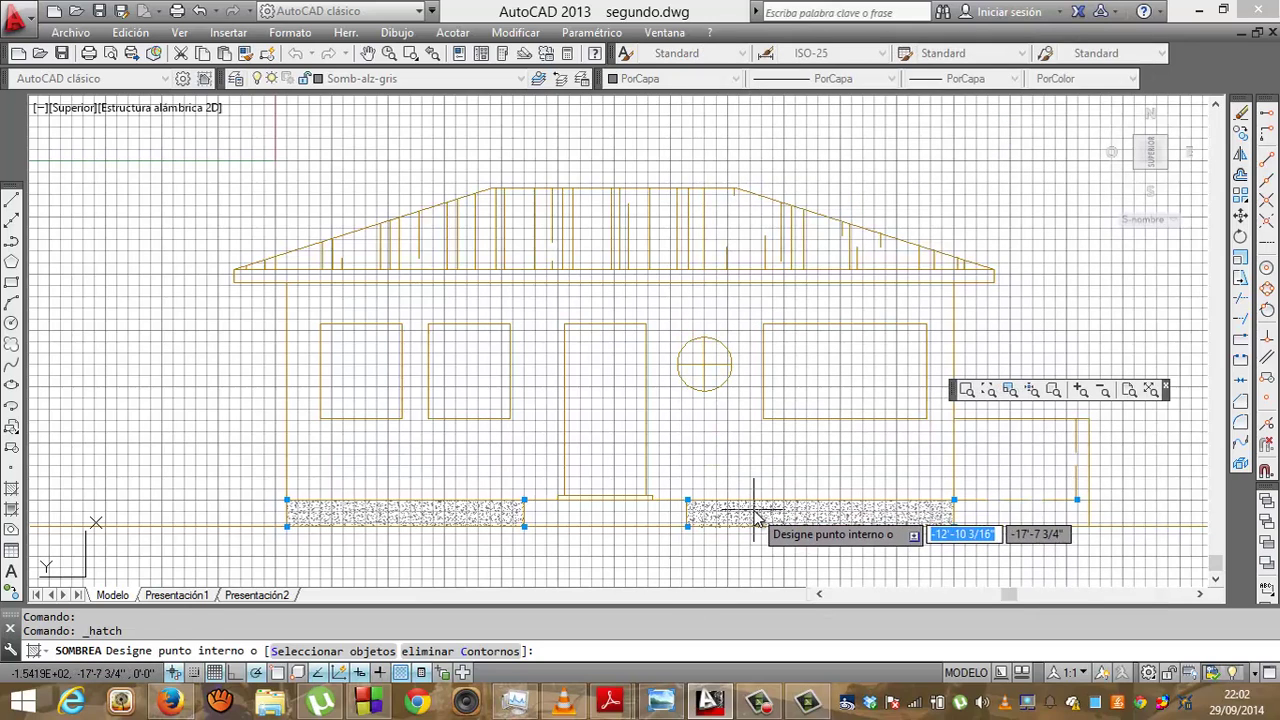
pyautogui.click(755, 512)
pyautogui.press('Return')
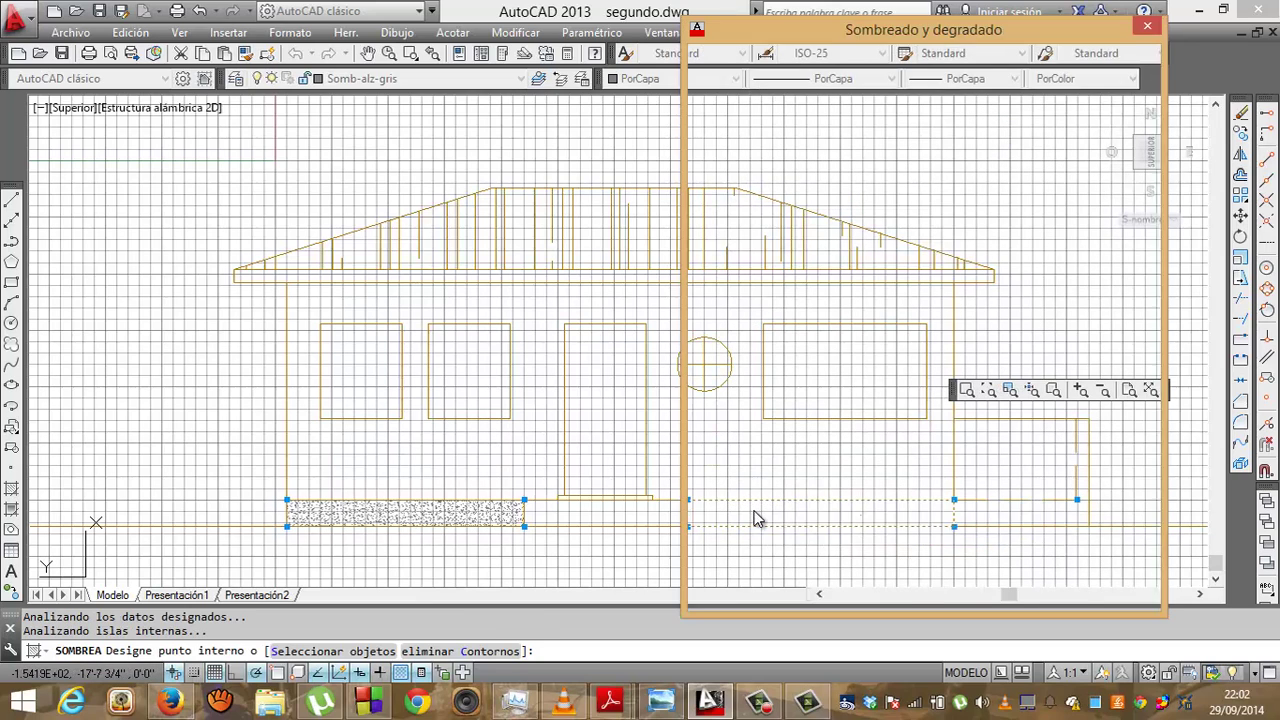
pyautogui.click(926, 591)
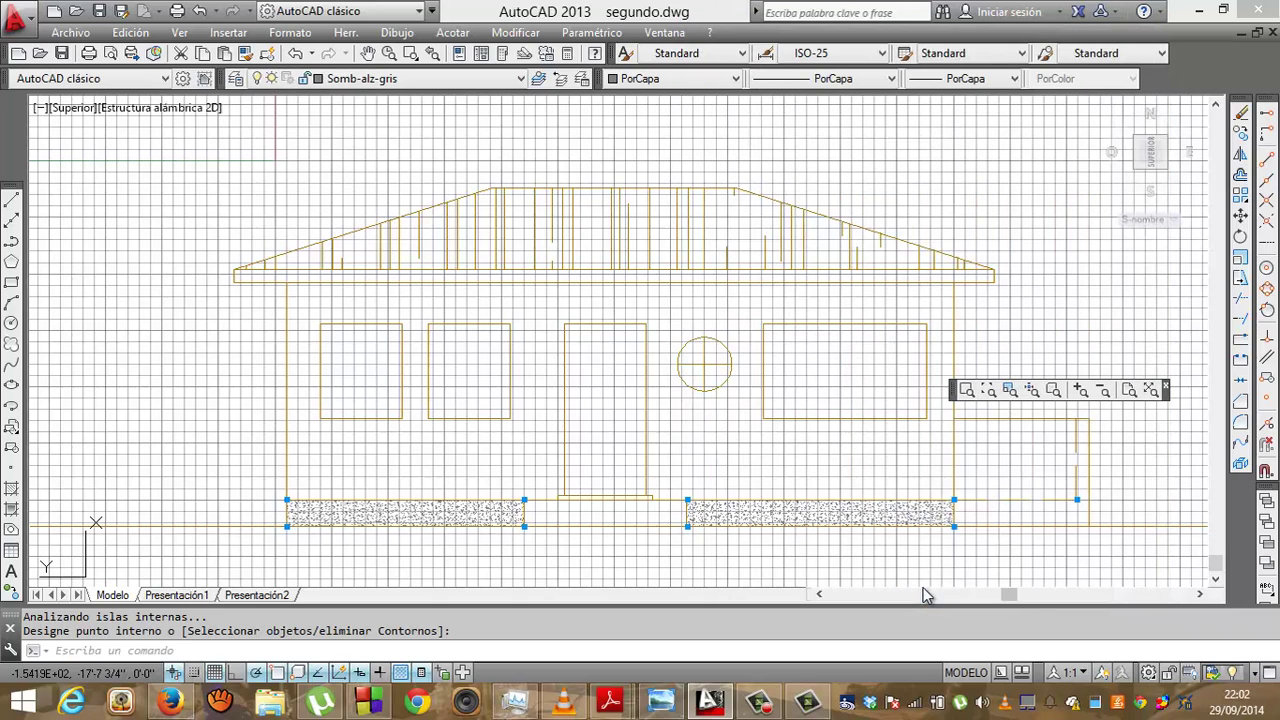
pyautogui.press('Escape')
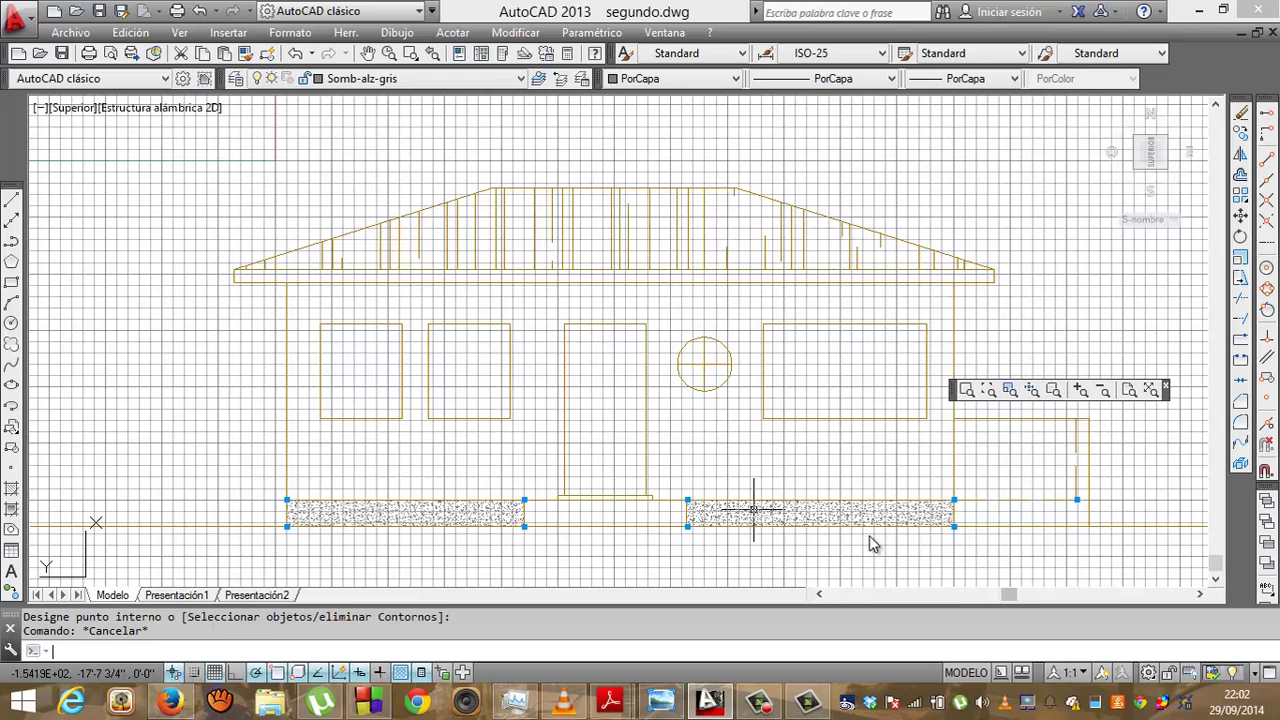
# Fill the front door with the ANSI31 diagonal-line hatch at scale 18
pyautogui.click(12, 492)
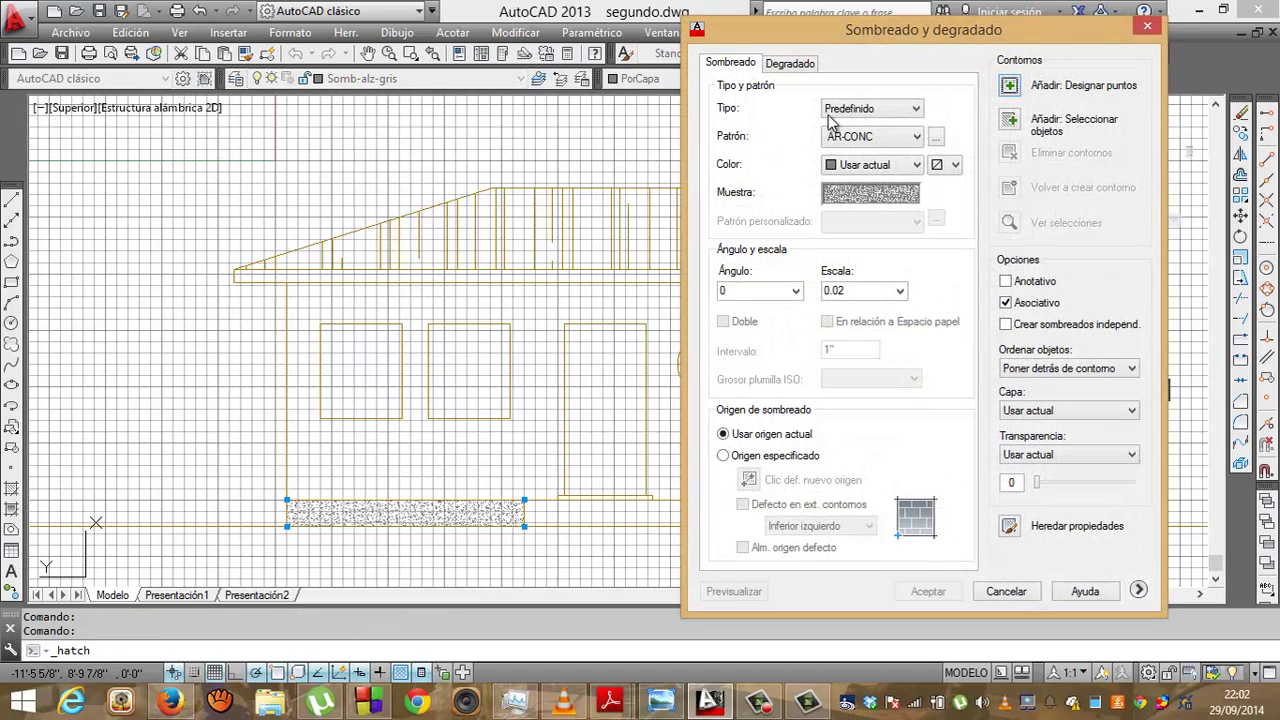
pyautogui.click(893, 142)
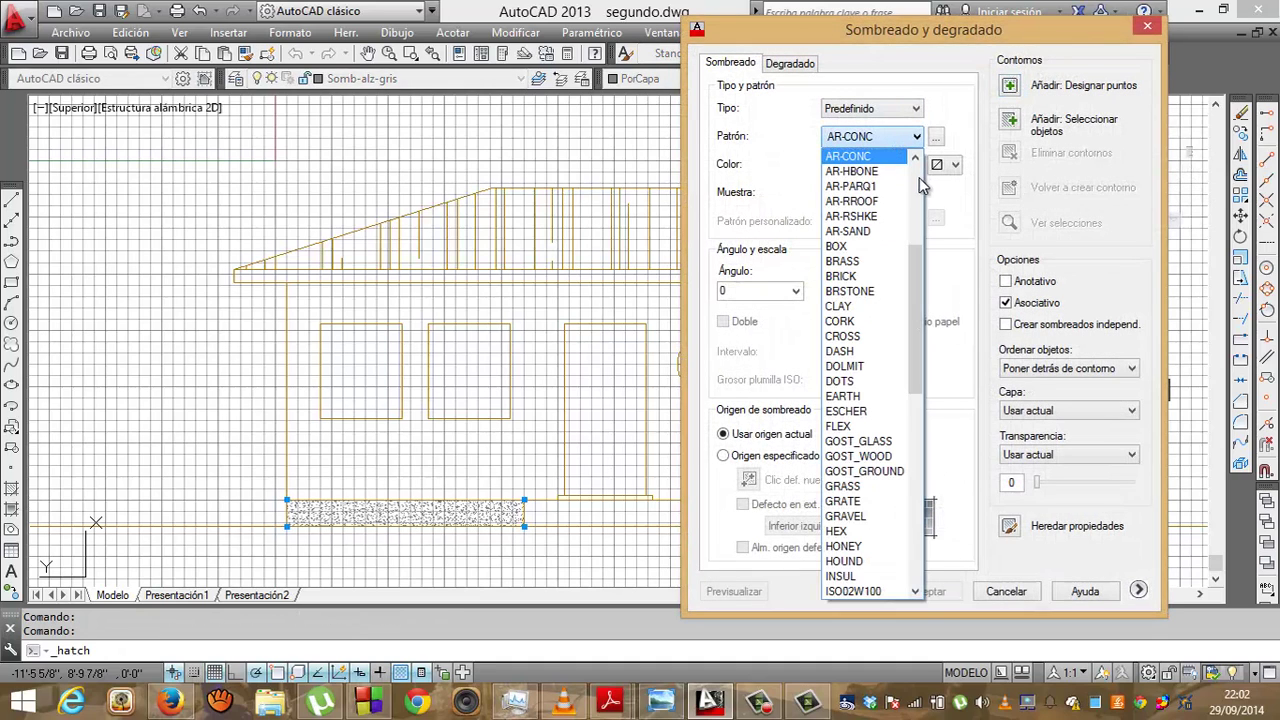
pyautogui.click(916, 178)
pyautogui.click(885, 201)
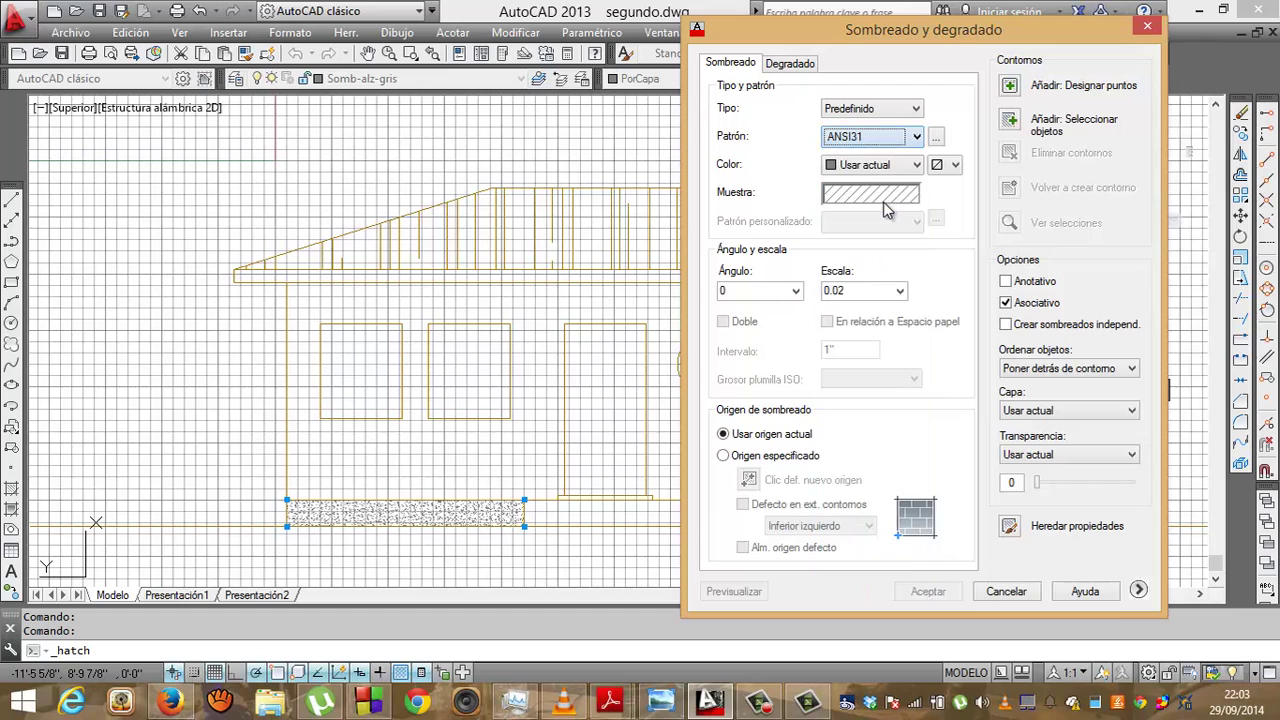
pyautogui.click(845, 290)
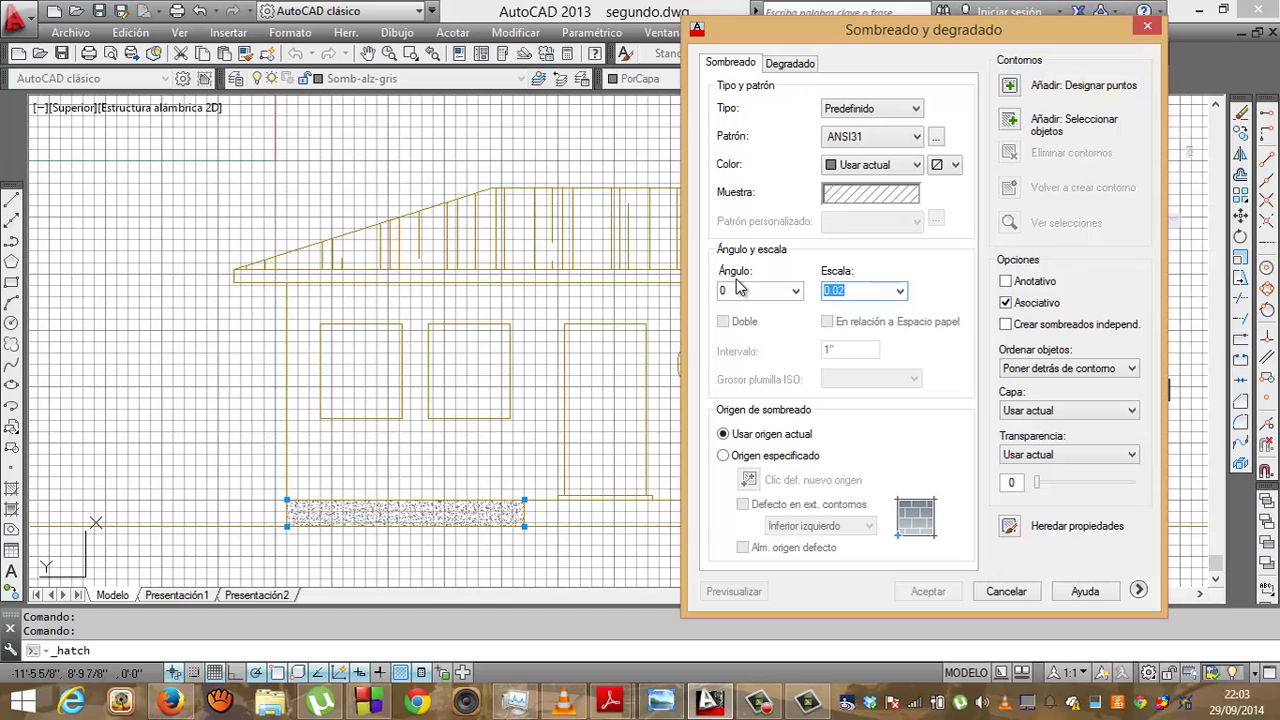
pyautogui.write('1')
pyautogui.write('8')
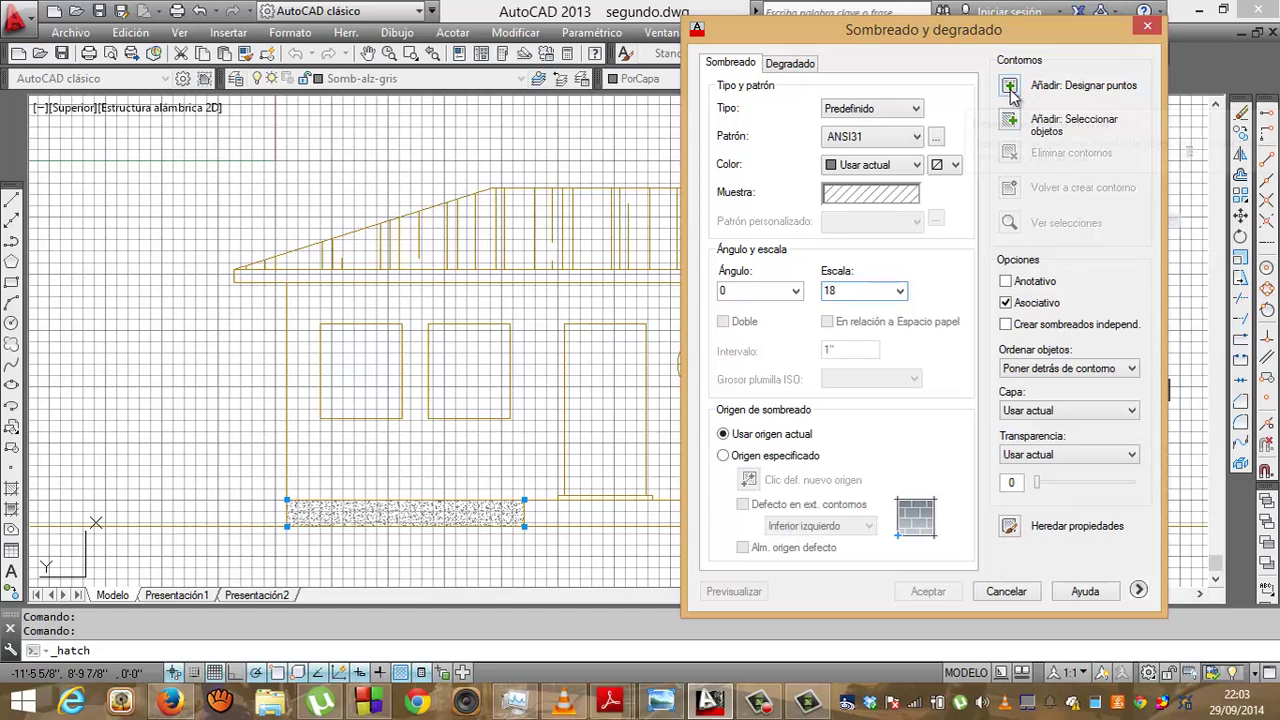
pyautogui.click(1010, 88)
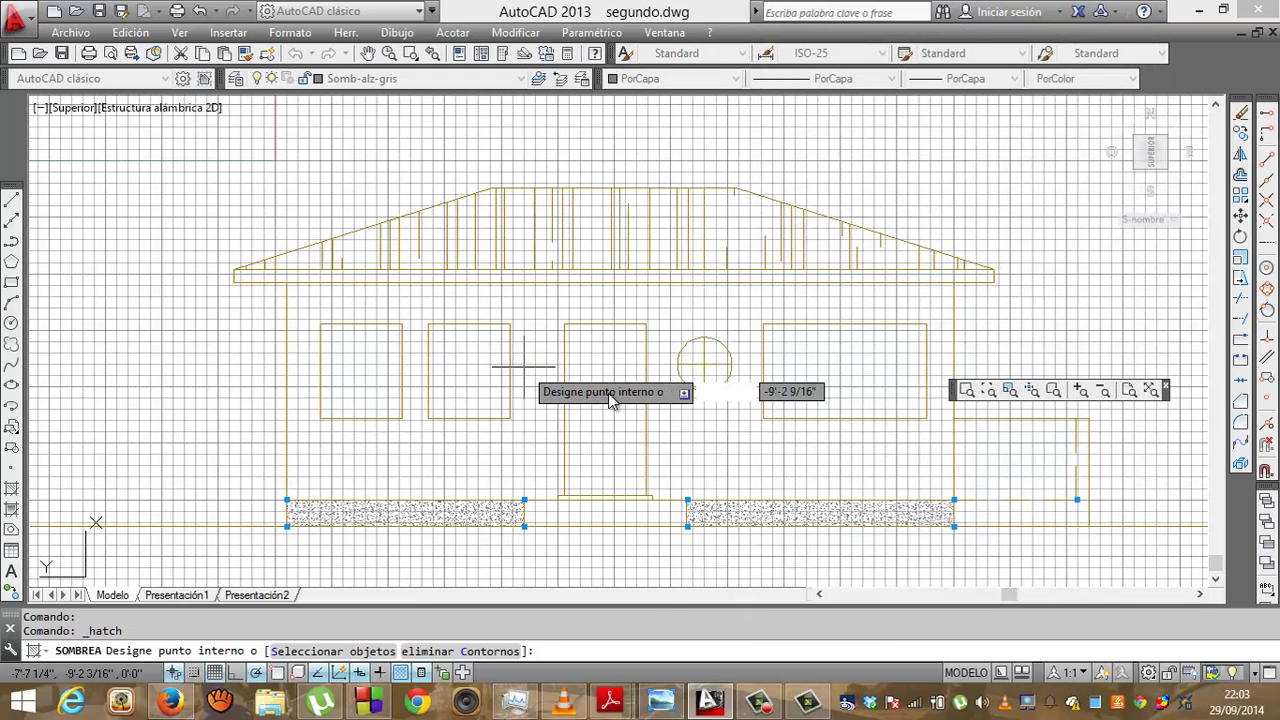
pyautogui.click(612, 398)
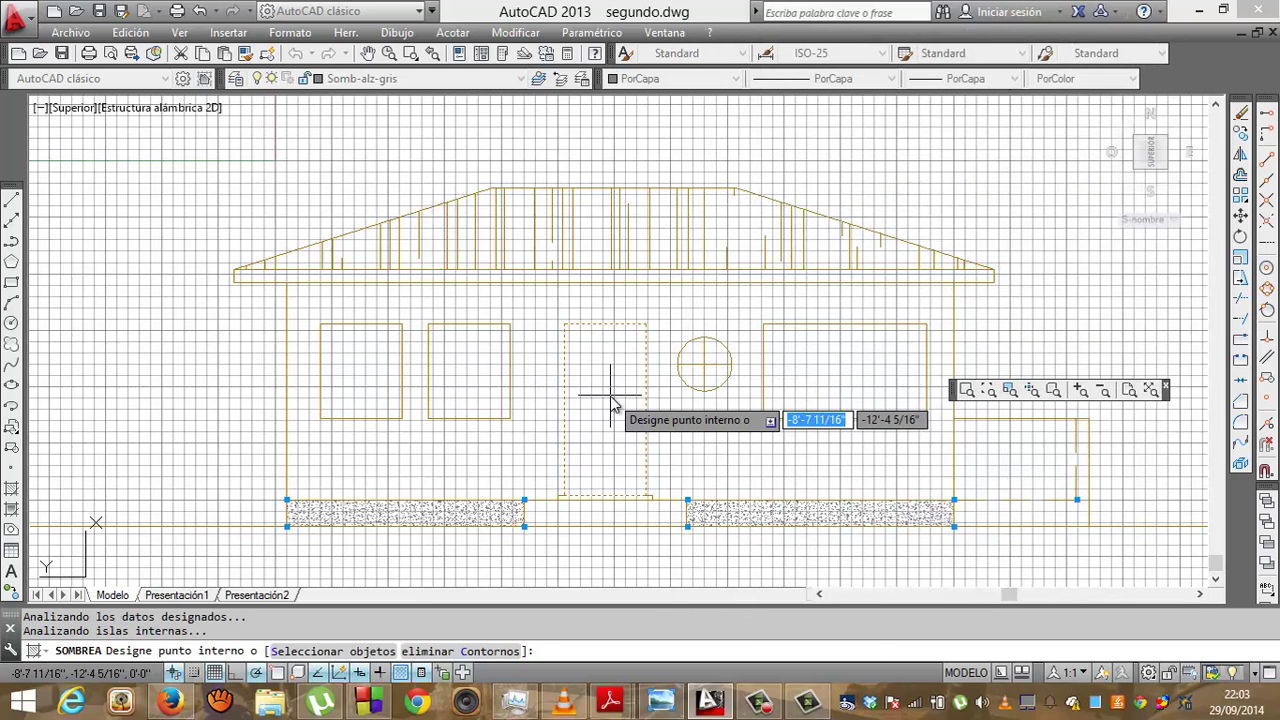
pyautogui.press('Return')
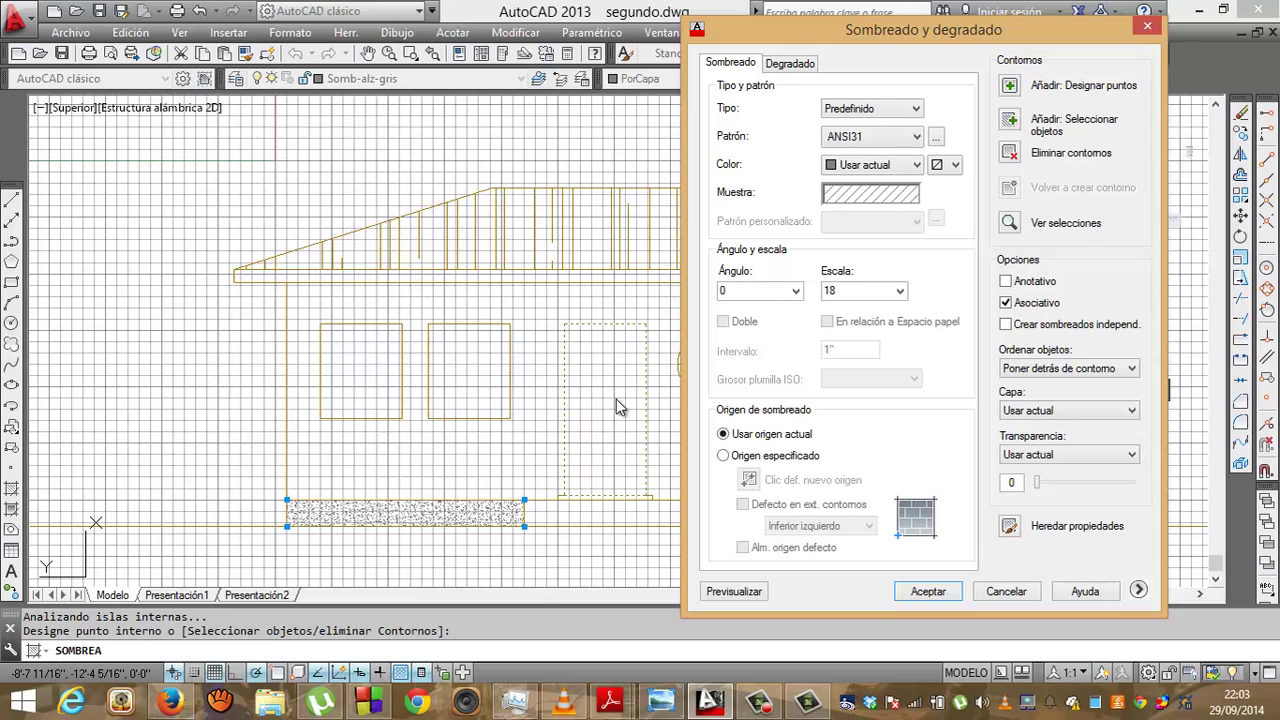
pyautogui.click(928, 590)
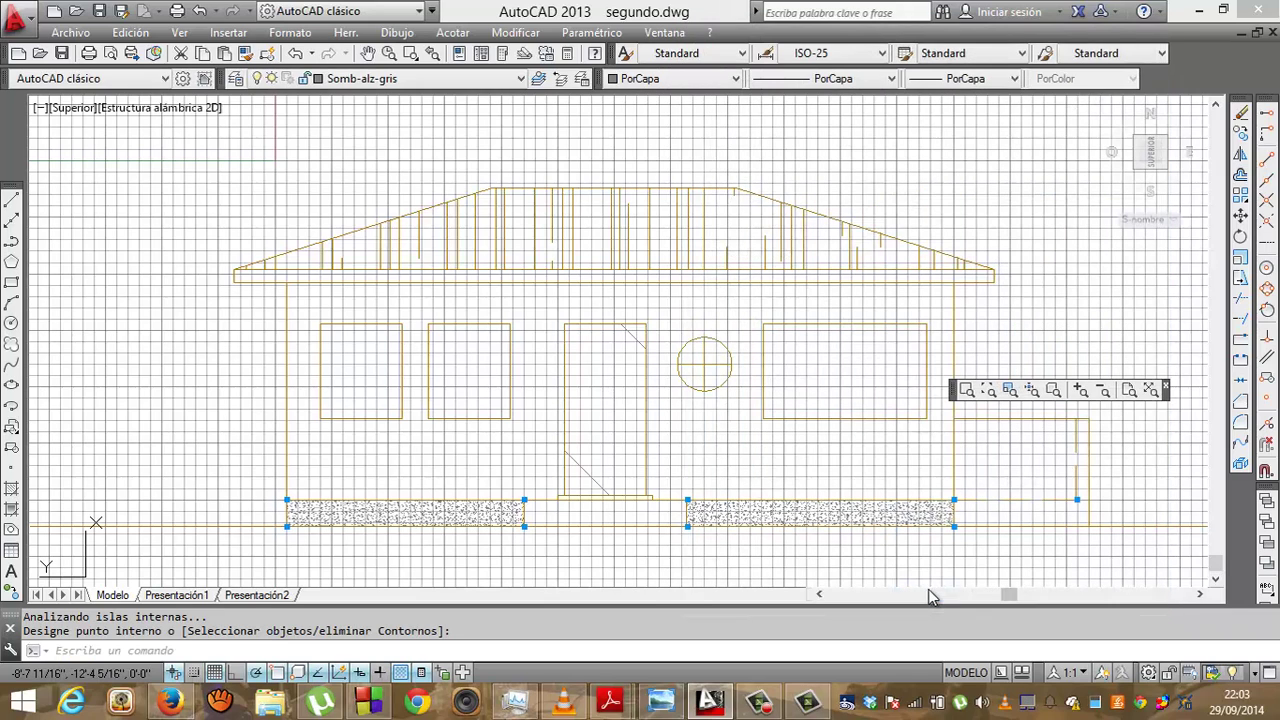
# Change the door's ANSI31 hatch scale from 18 to 2 for denser diagonal lines
pyautogui.click(634, 338)
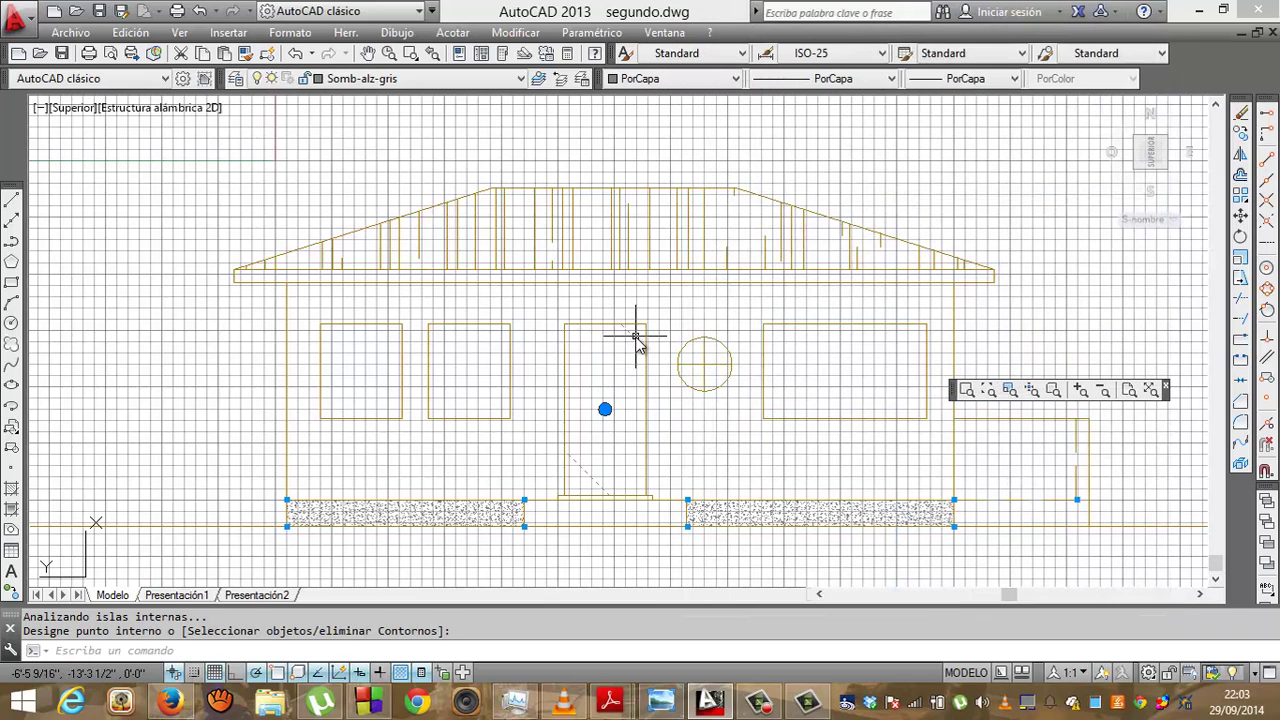
pyautogui.click(856, 242)
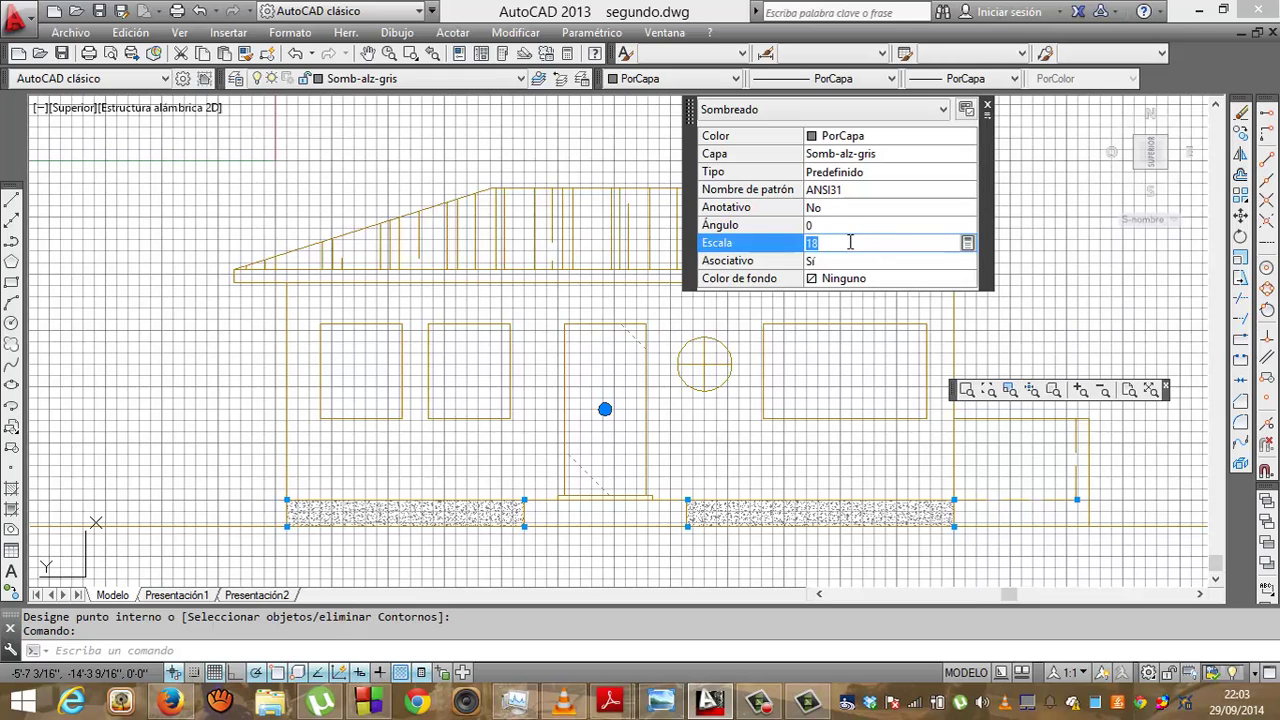
pyautogui.write('2')
pyautogui.press('Return')
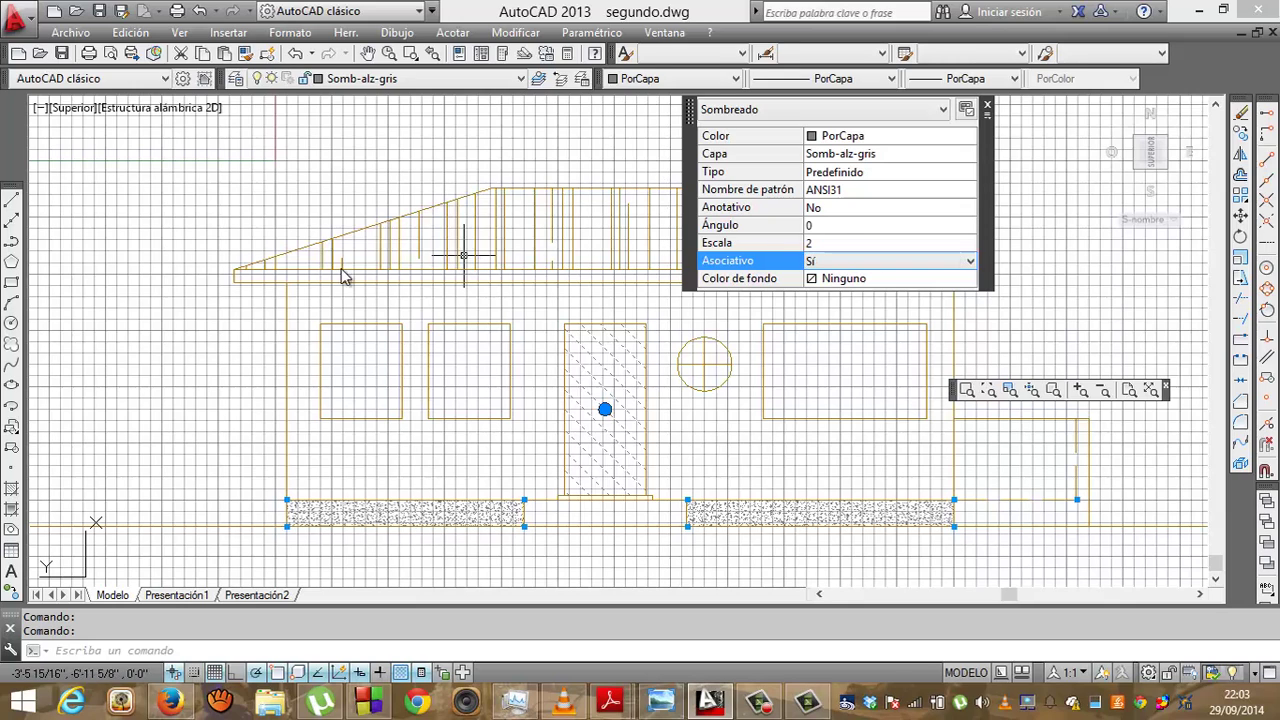
# Hatch the wall around the windows and door with the AR-RSHKE brick pattern at scale 1
pyautogui.click(11, 488)
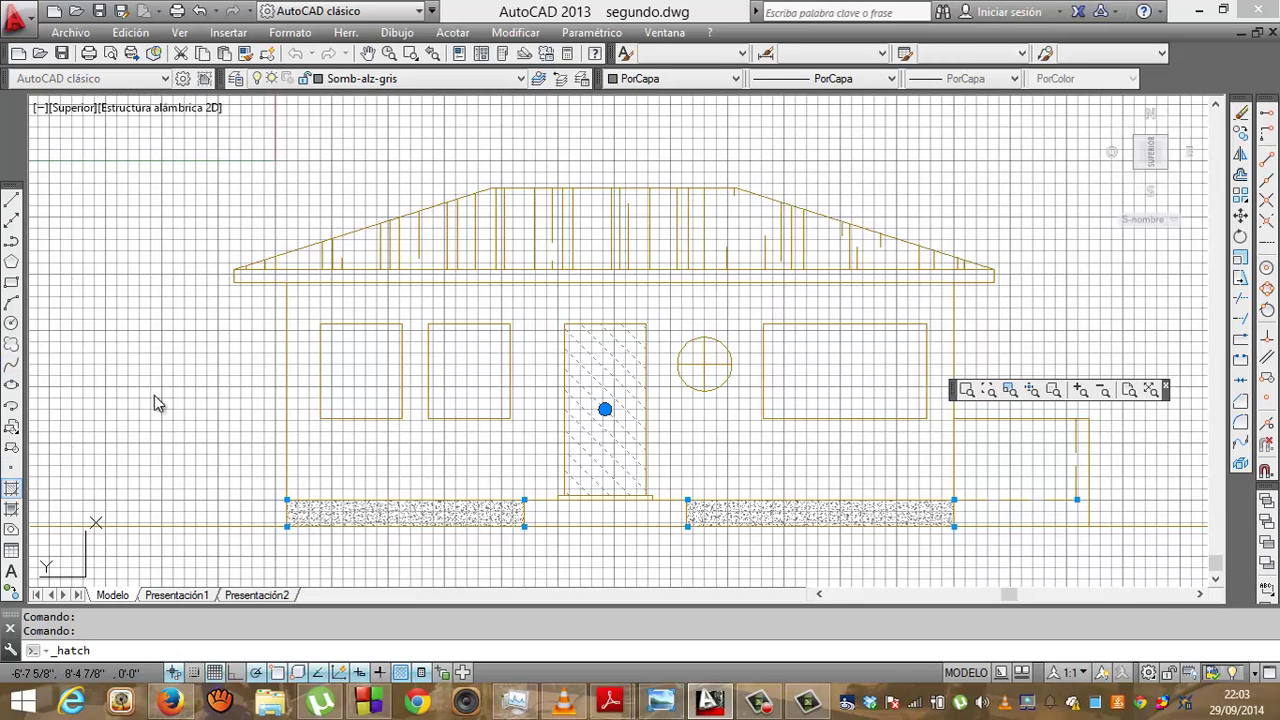
pyautogui.click(893, 136)
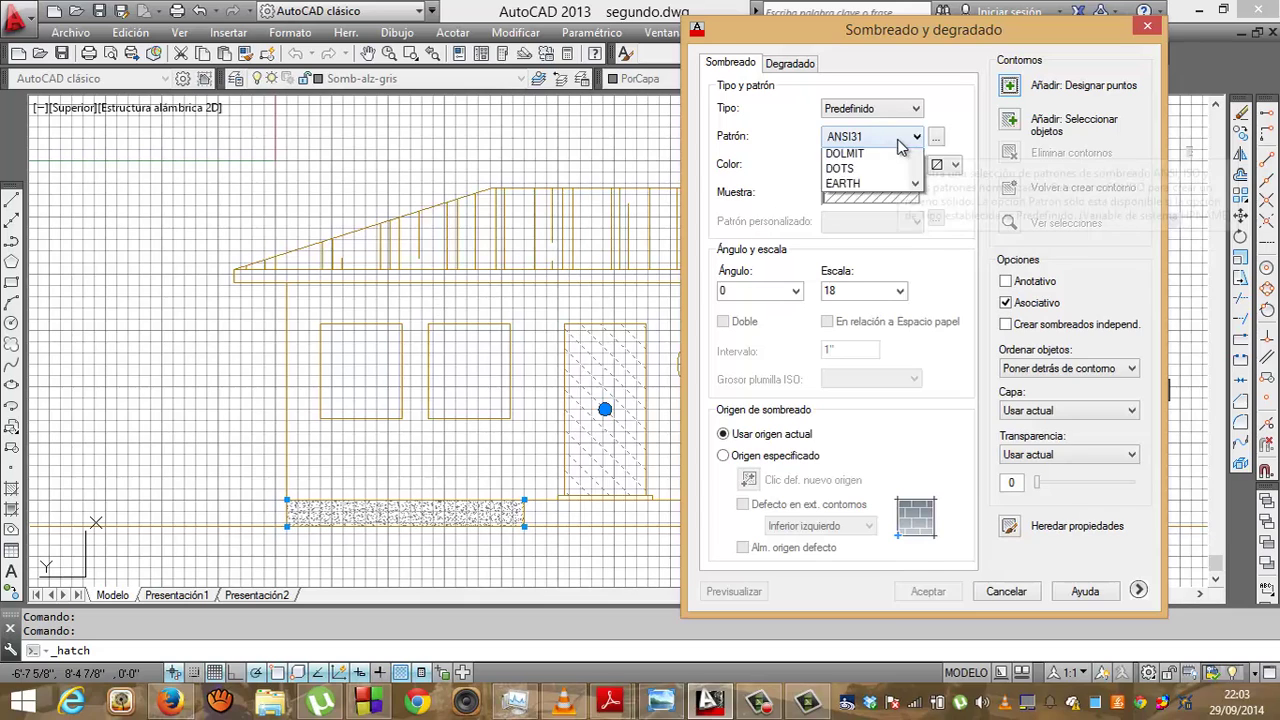
pyautogui.moveTo(913, 223); pyautogui.dragTo(909, 266)
pyautogui.click(872, 291)
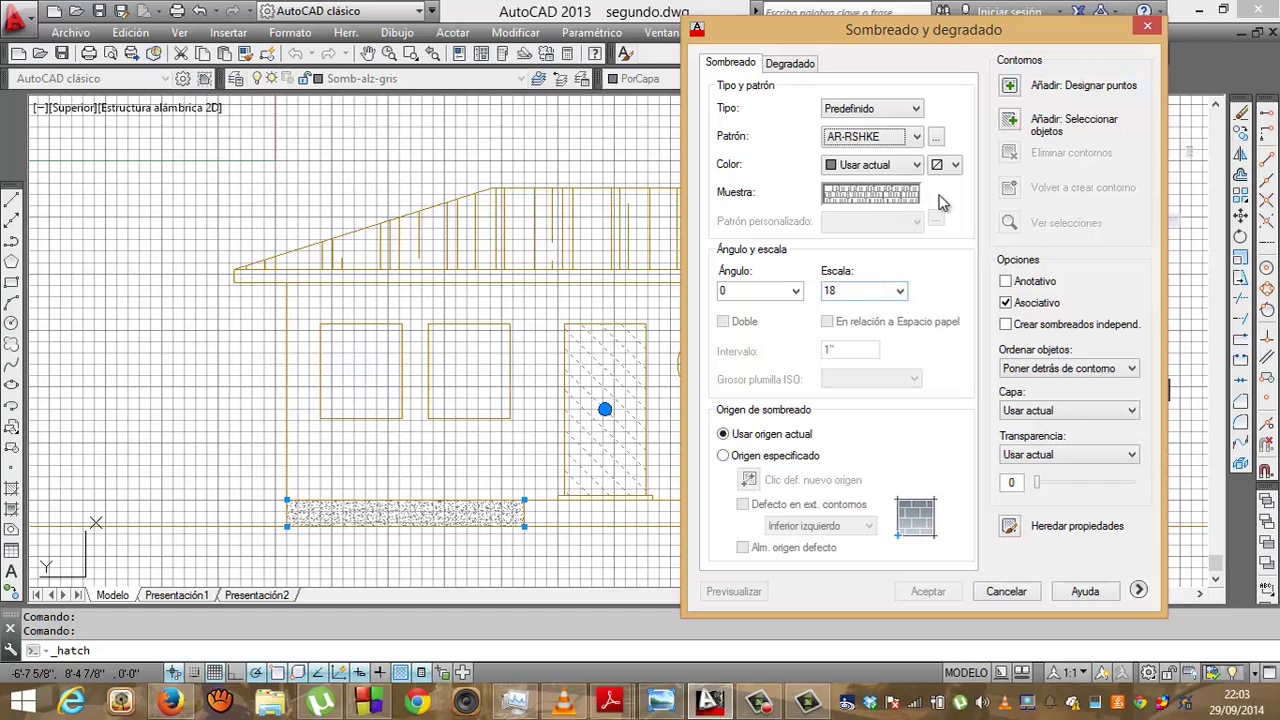
pyautogui.click(1011, 91)
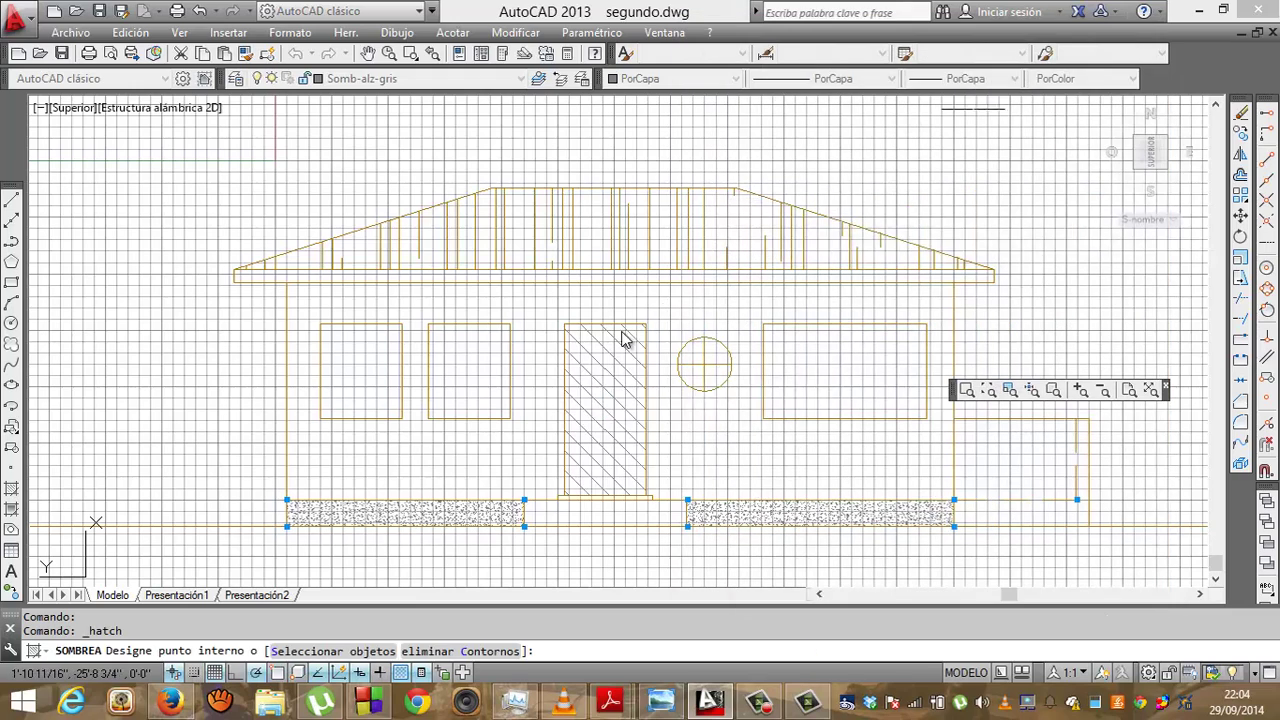
pyautogui.click(766, 488)
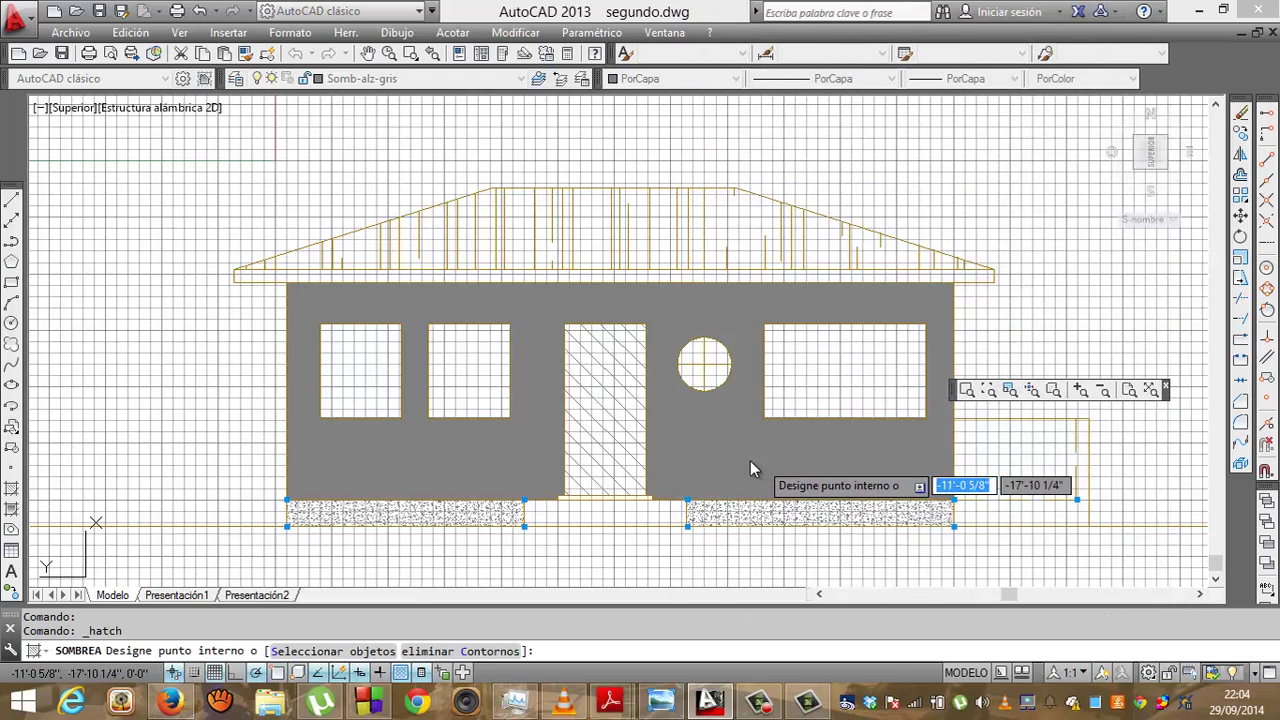
pyautogui.click(690, 430)
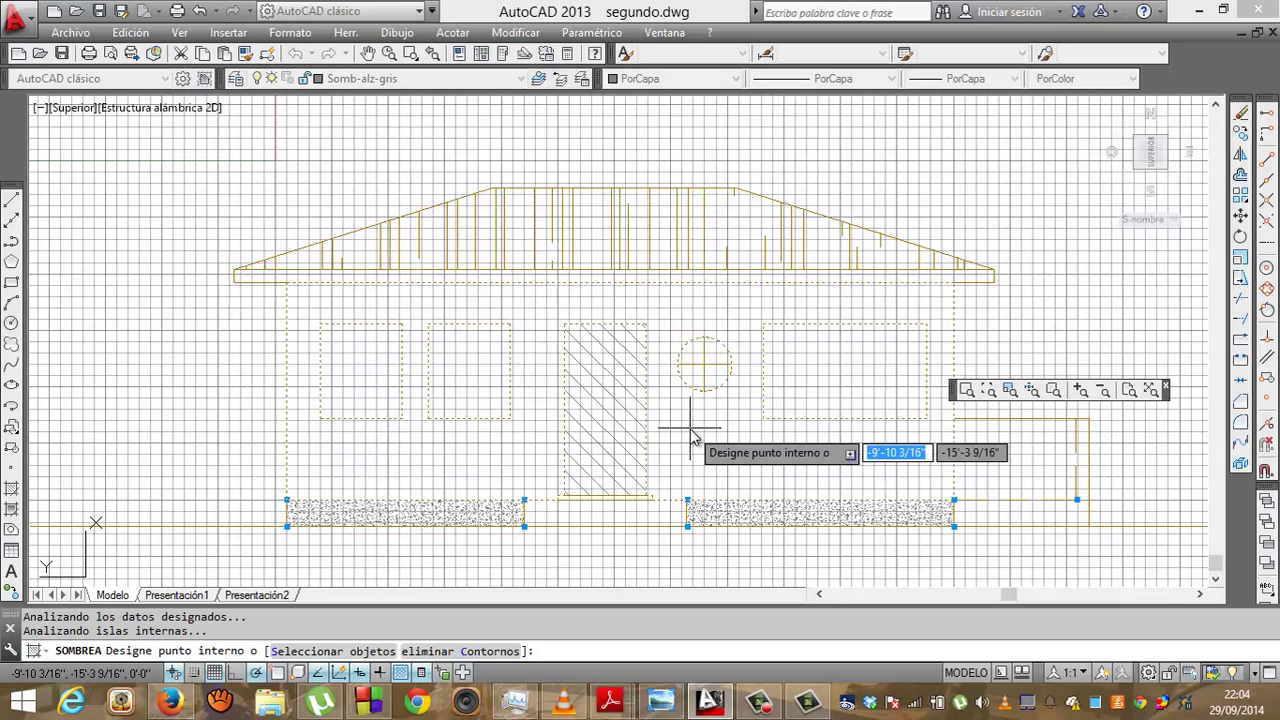
pyautogui.press('Return')
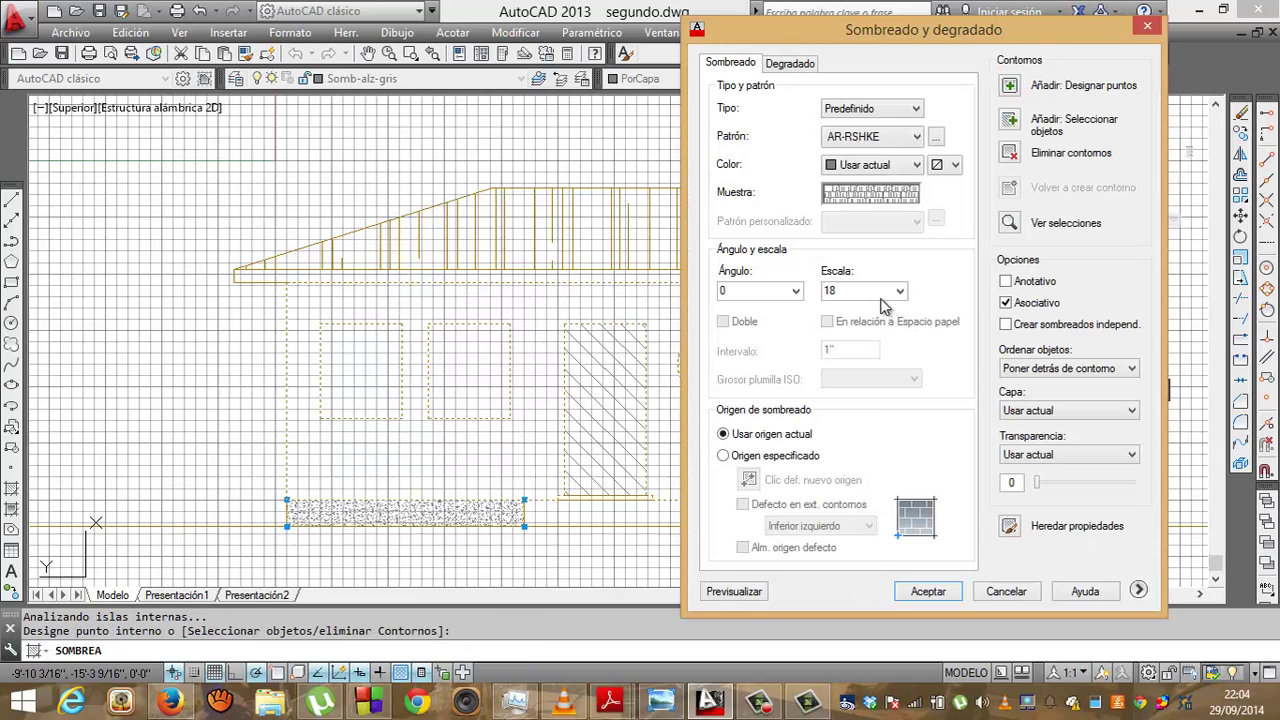
pyautogui.doubleClick(860, 292)
pyautogui.write('1')
pyautogui.click(920, 592)
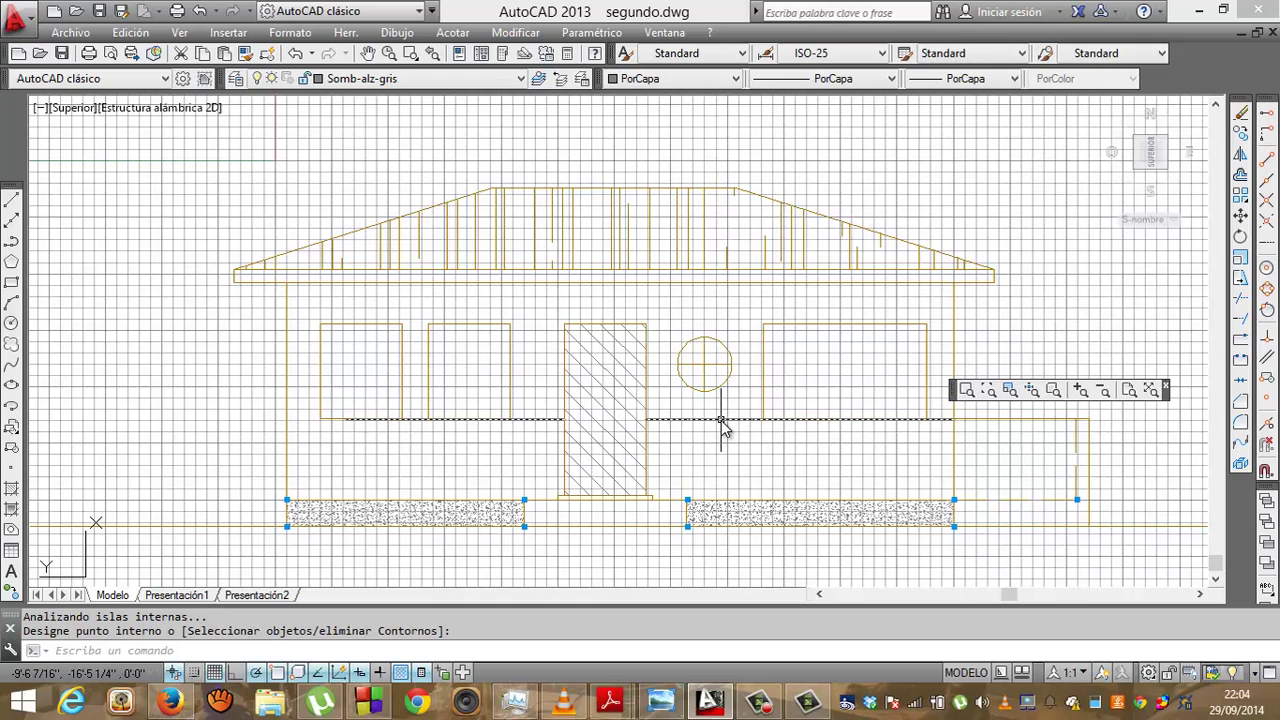
# Set the wall's brick hatch scale to 0.1, then to 0.05, and deselect it
pyautogui.press('Return')
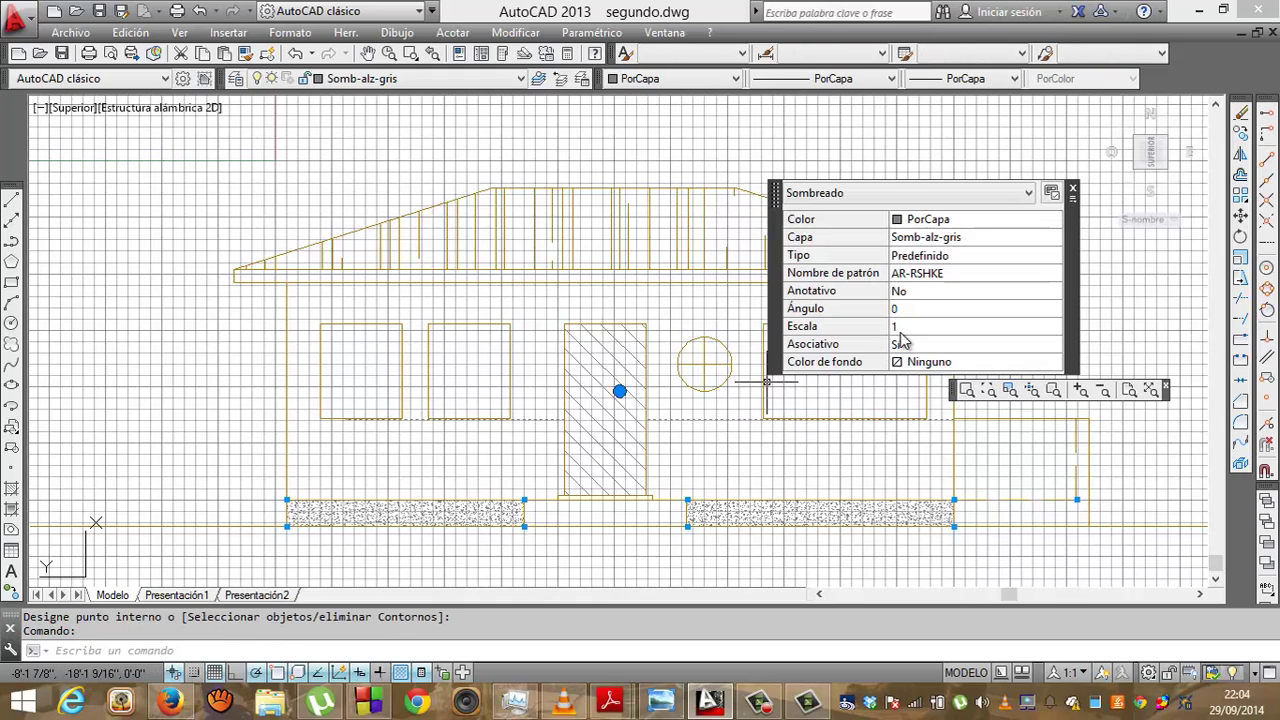
pyautogui.click(903, 327)
pyautogui.write('0')
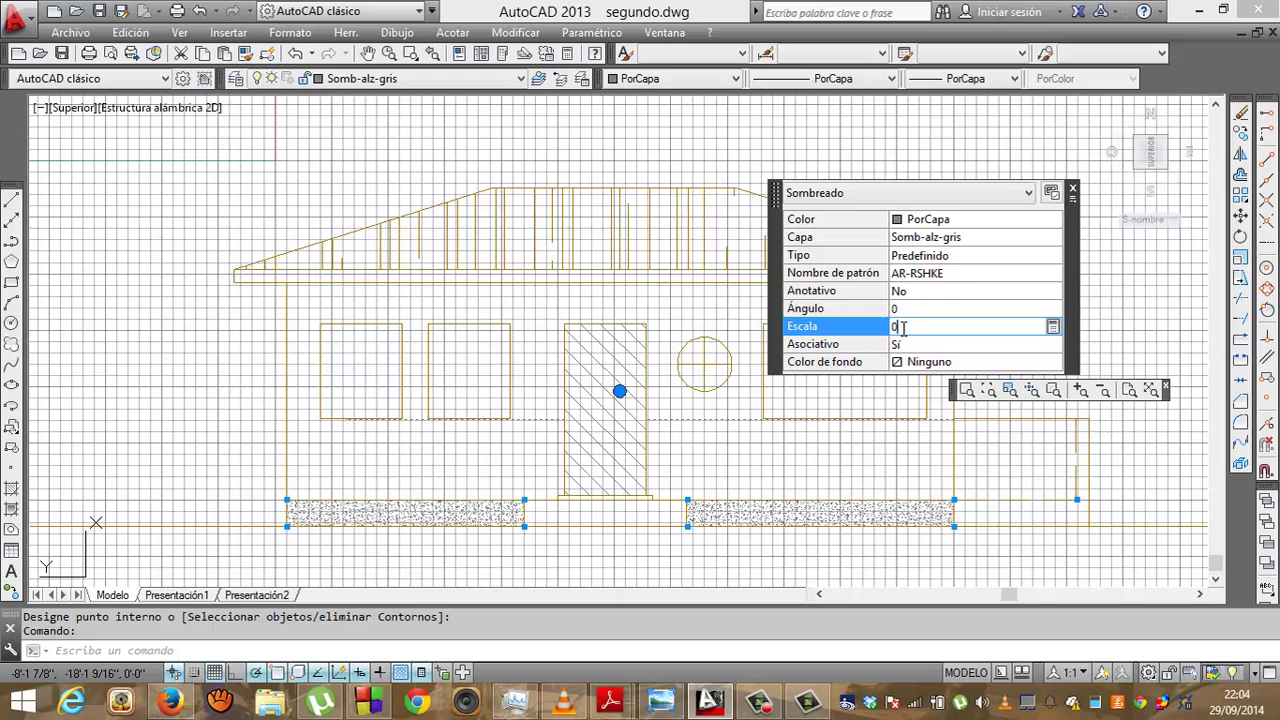
pyautogui.write('.1')
pyautogui.press('Return')
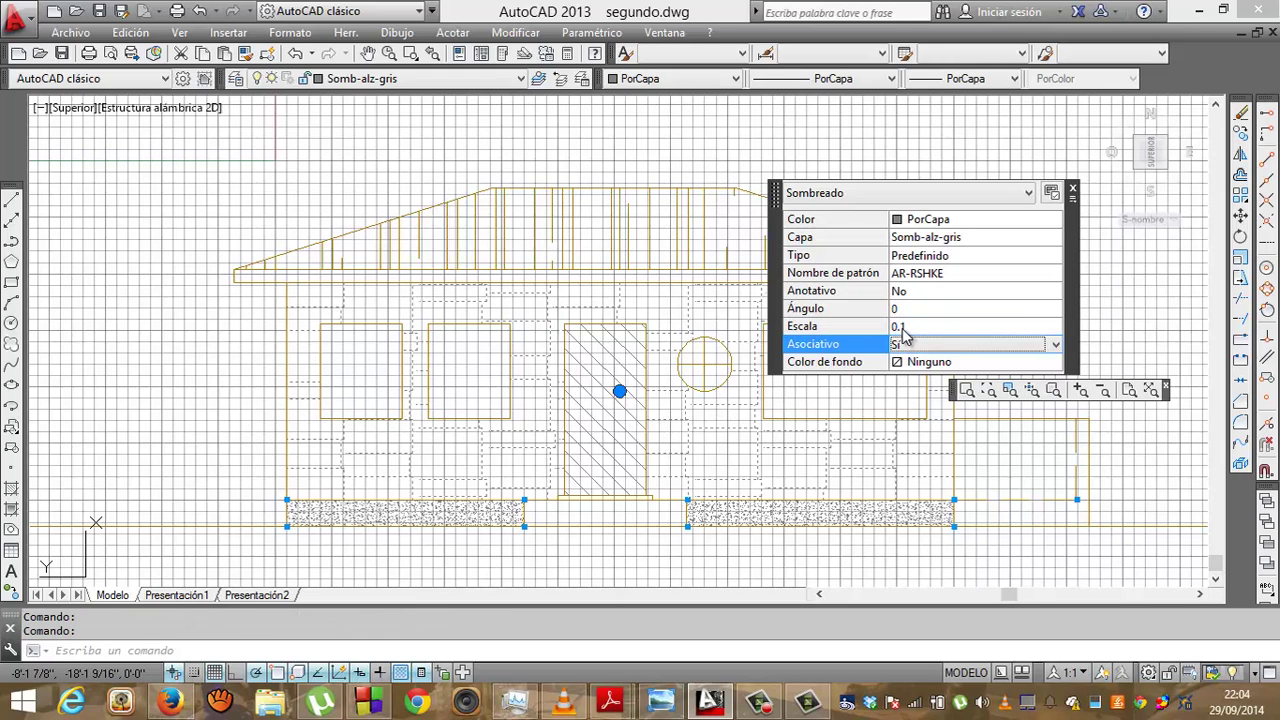
pyautogui.click(918, 326)
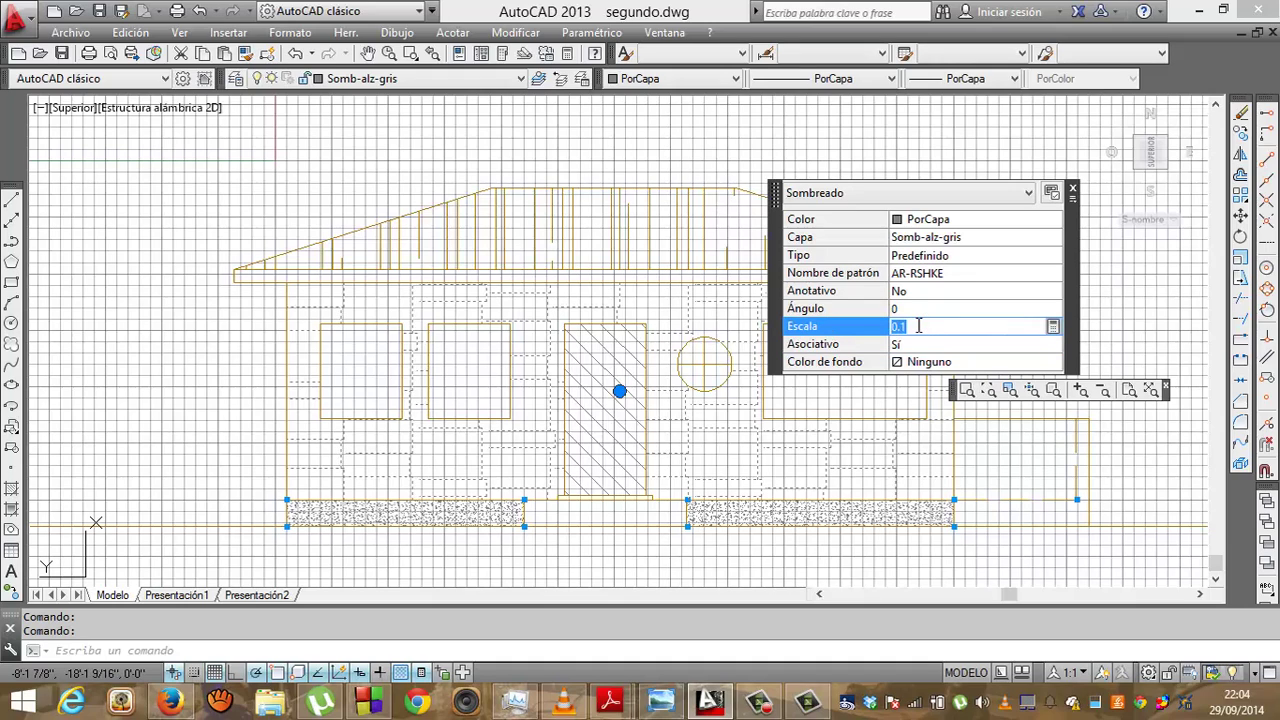
pyautogui.write('0.0')
pyautogui.write('5')
pyautogui.press('Return')
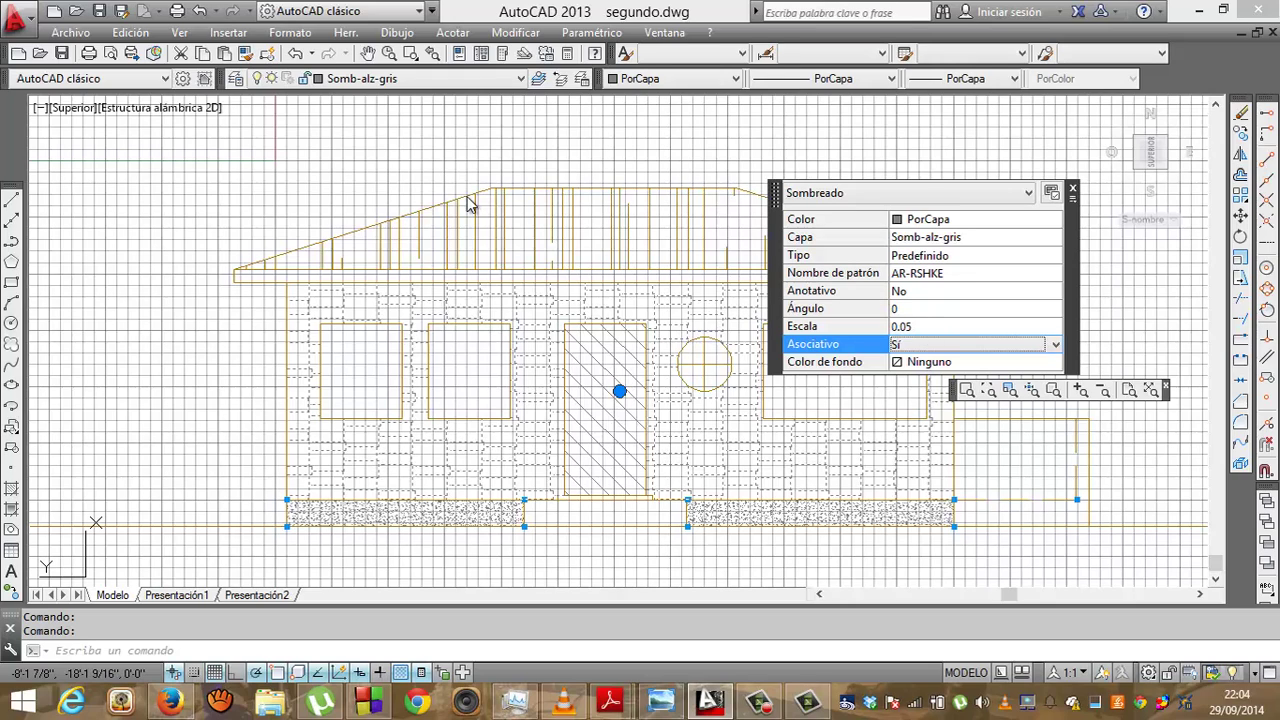
pyautogui.press('Escape')
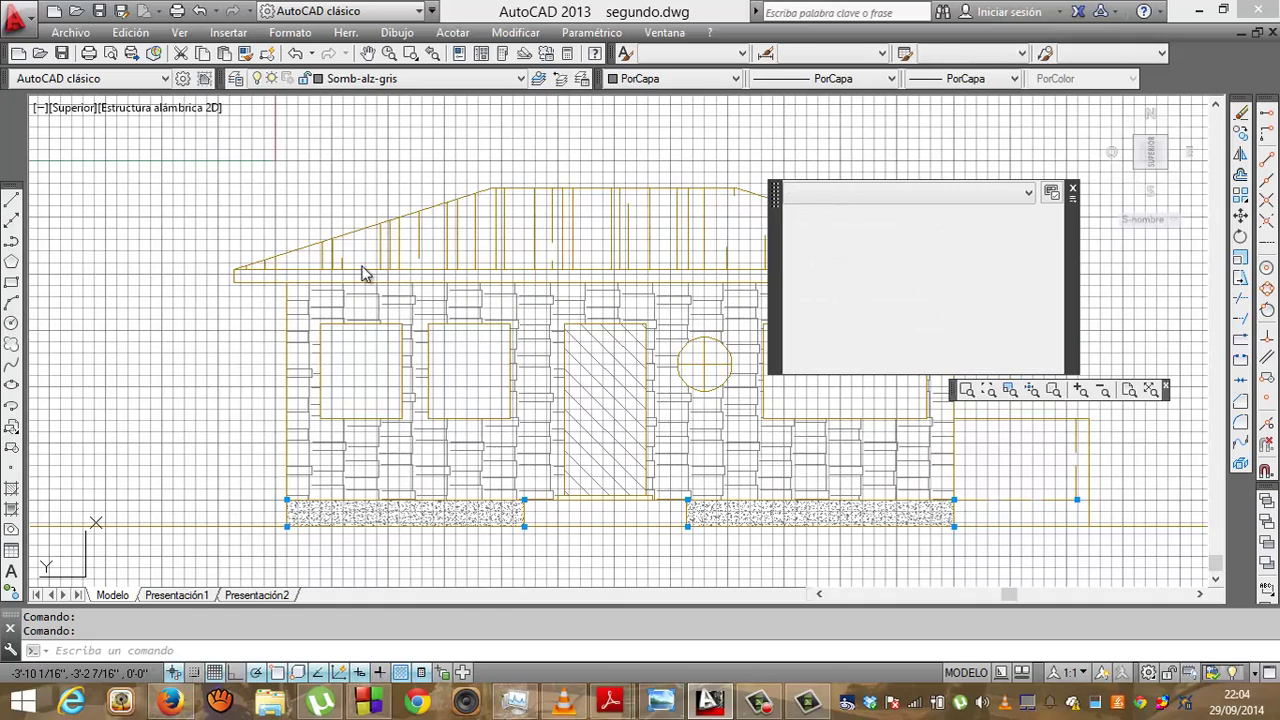
# Fill the left window with a SOLID hatch
pyautogui.click(12, 488)
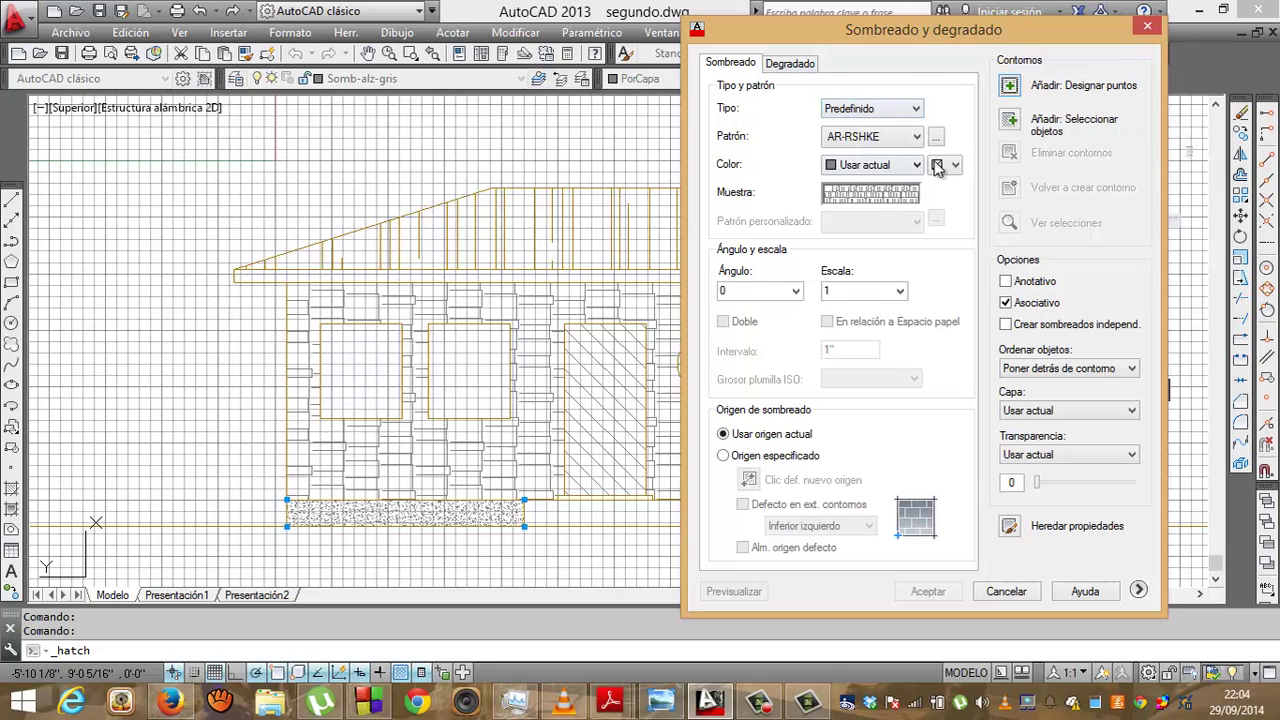
pyautogui.click(937, 137)
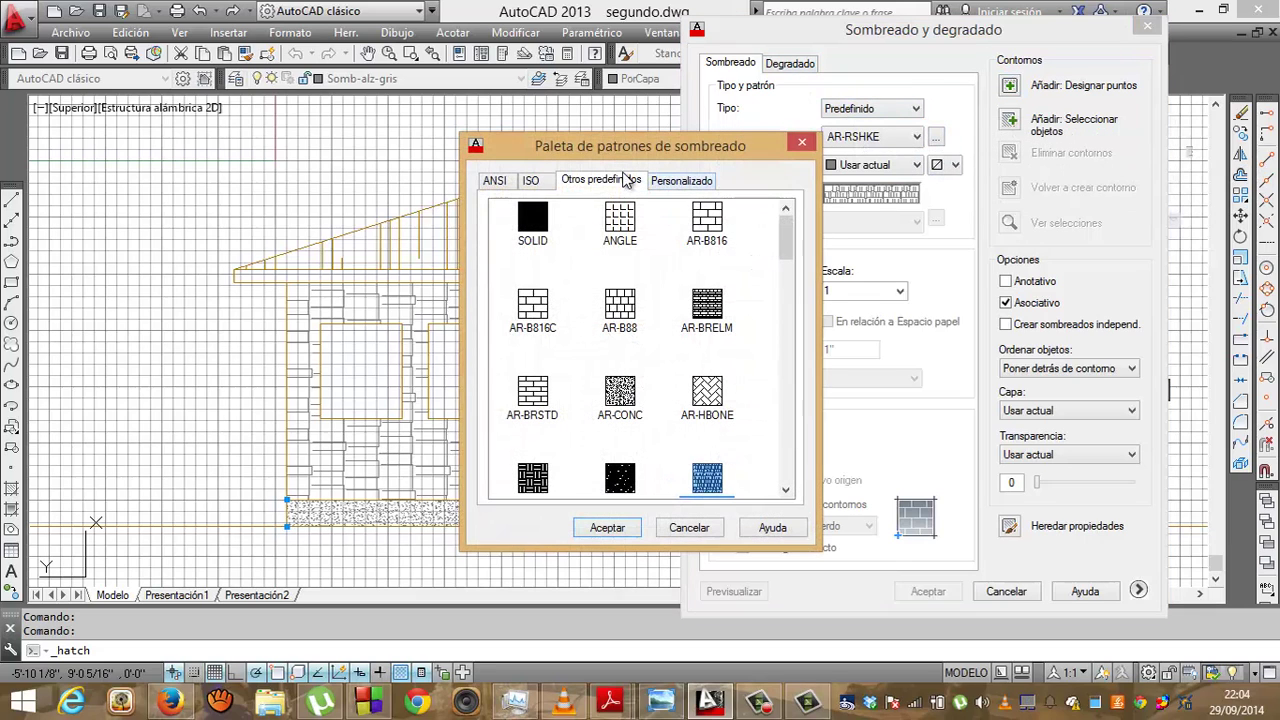
pyautogui.click(533, 215)
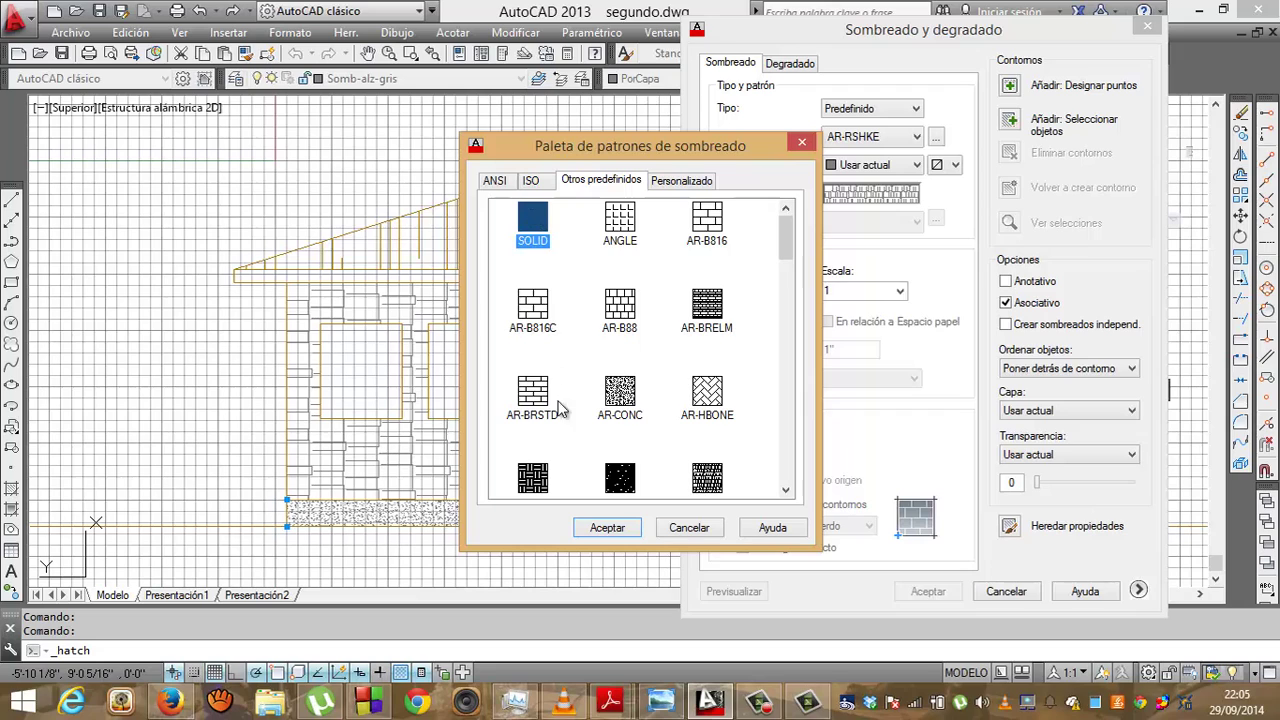
pyautogui.click(602, 527)
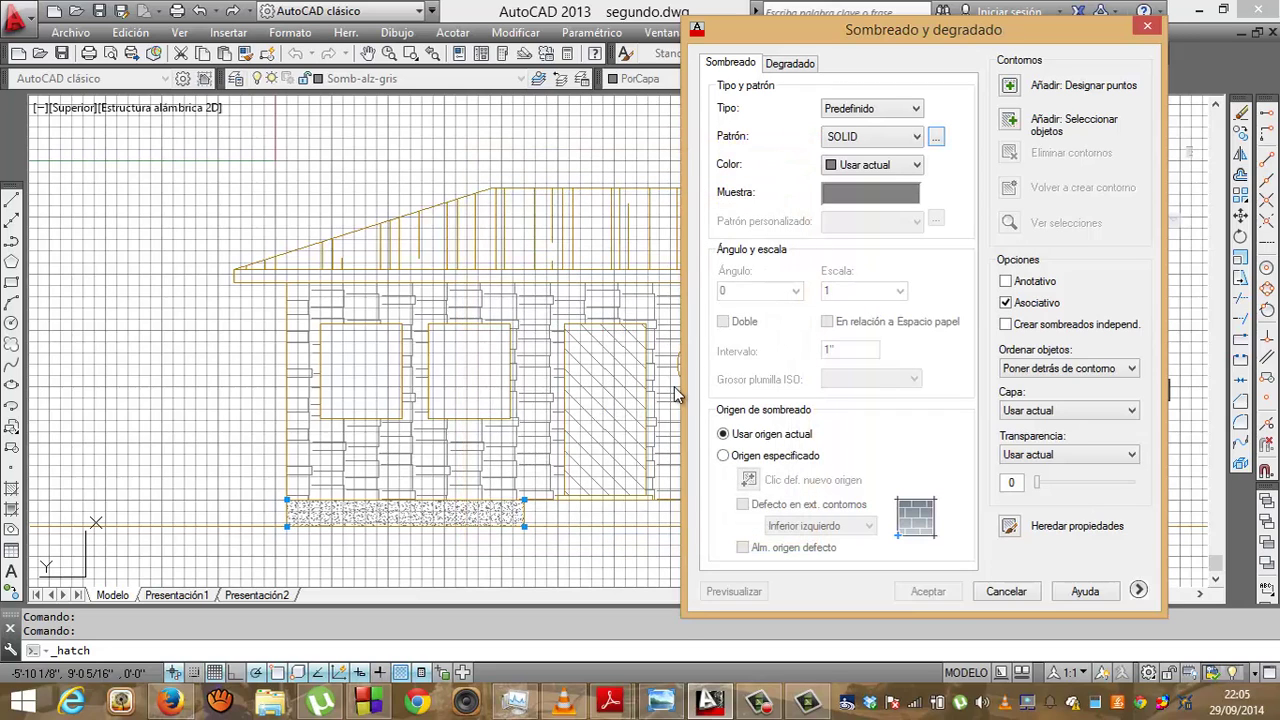
pyautogui.click(1010, 85)
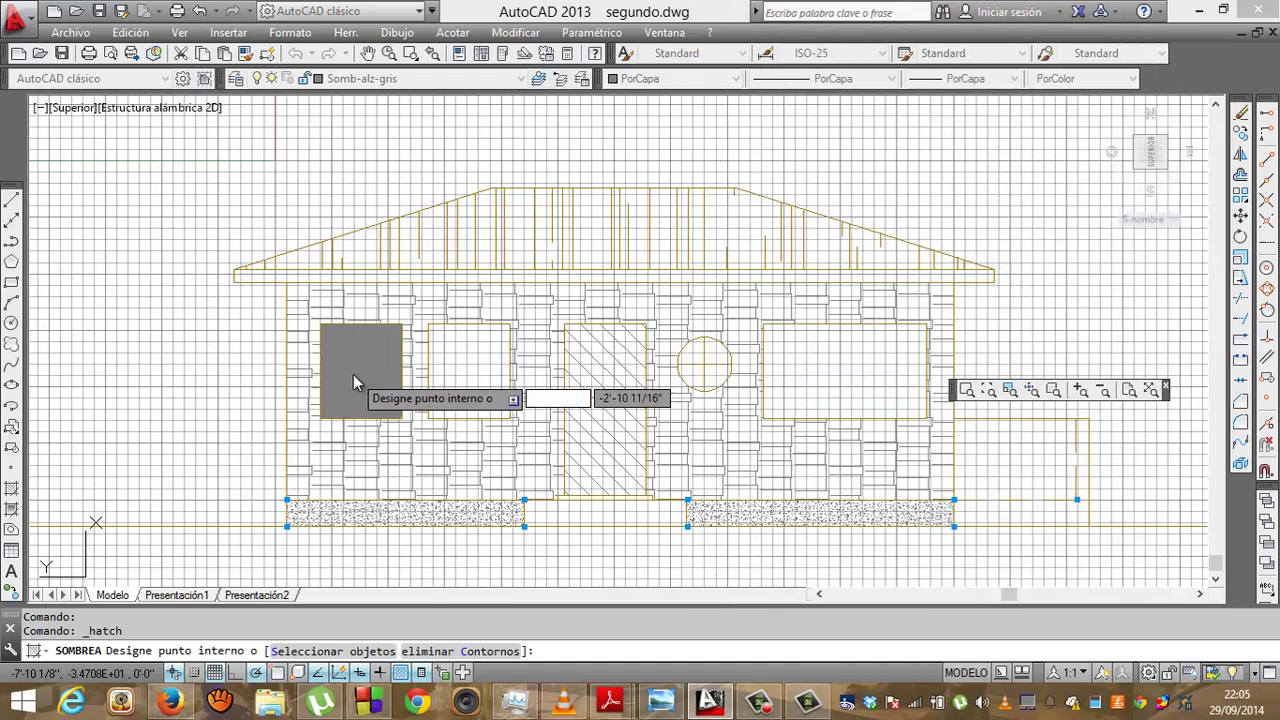
pyautogui.click(356, 385)
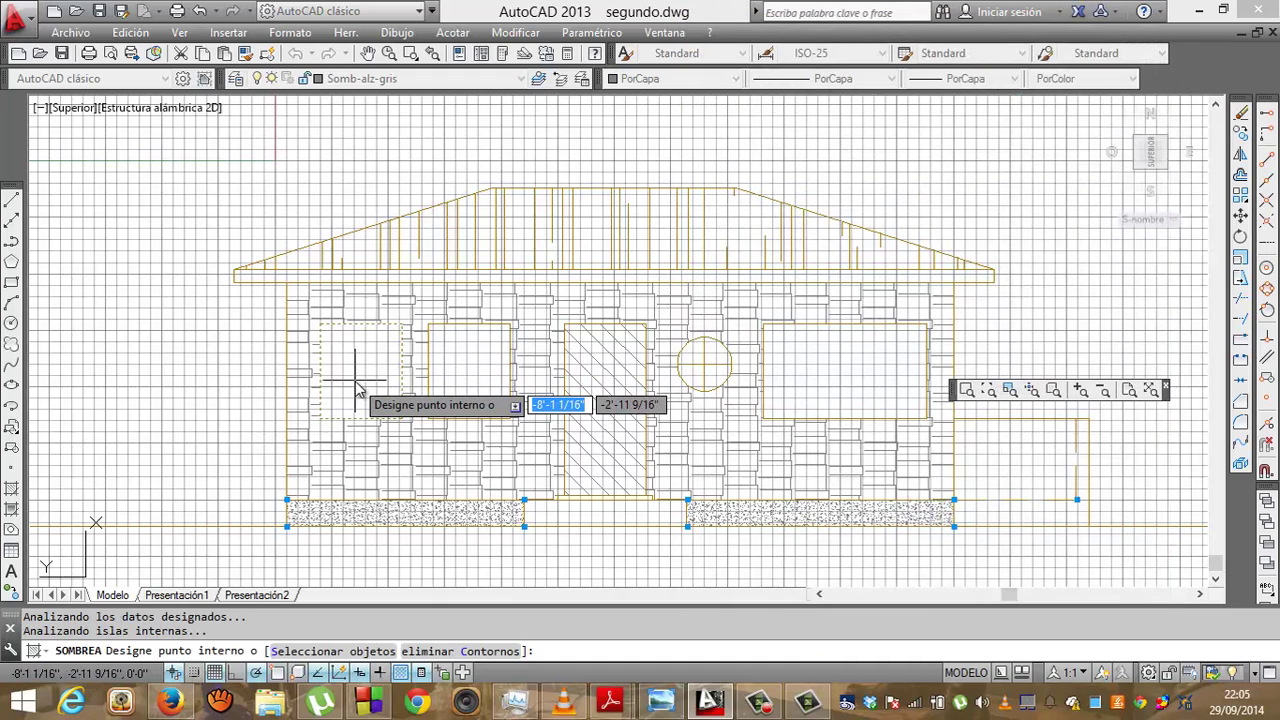
pyautogui.press('Return')
pyautogui.press('Return')
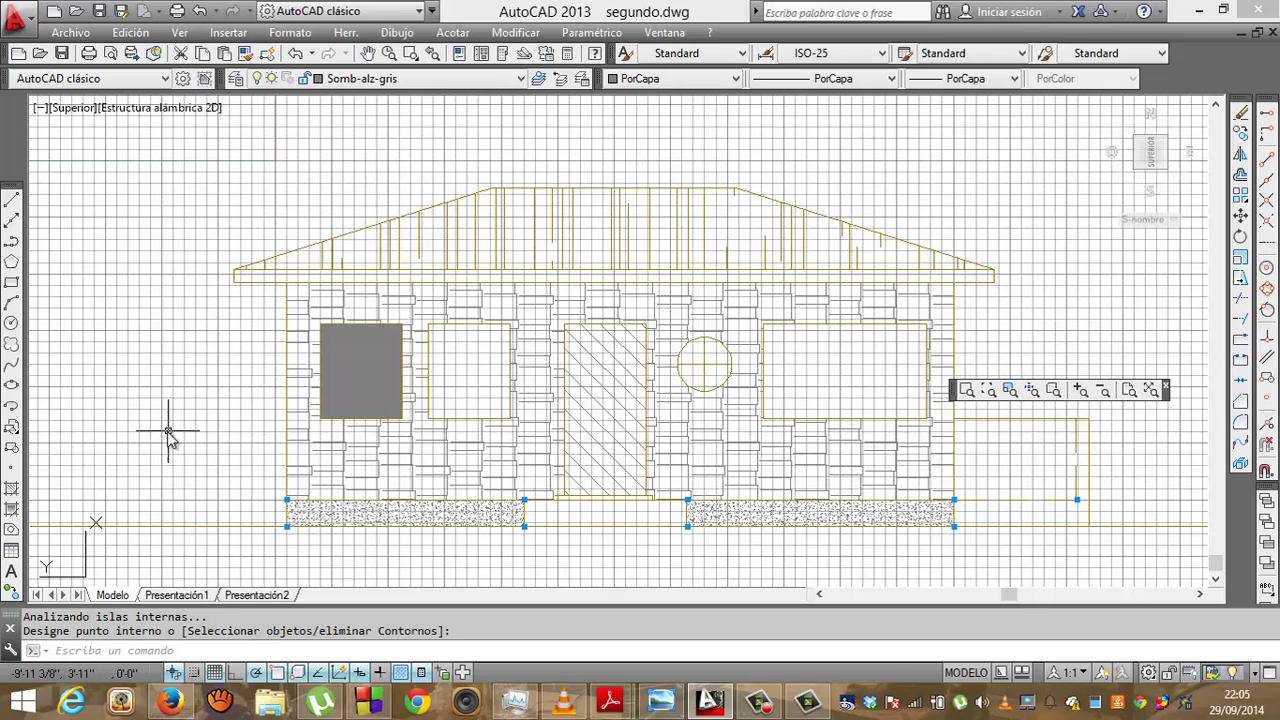
# Repeat the SOLID hatch to fill the middle window and the round window
pyautogui.press('Return')
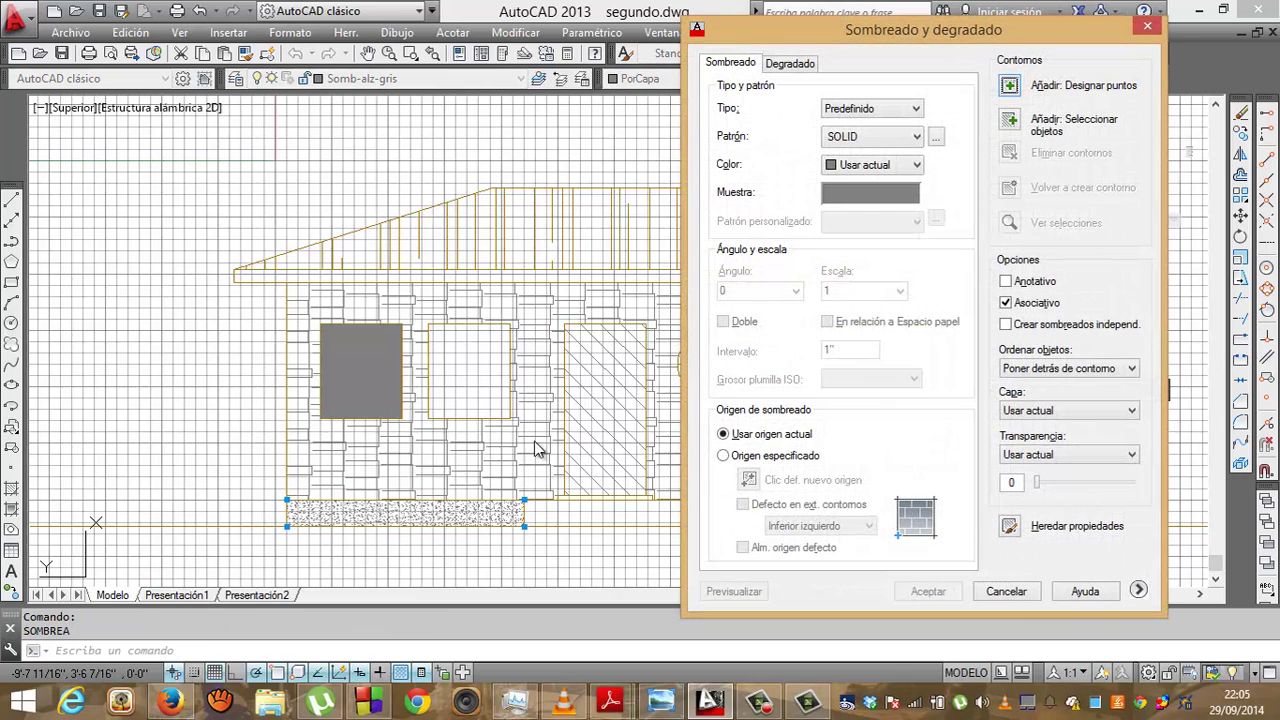
pyautogui.click(1010, 85)
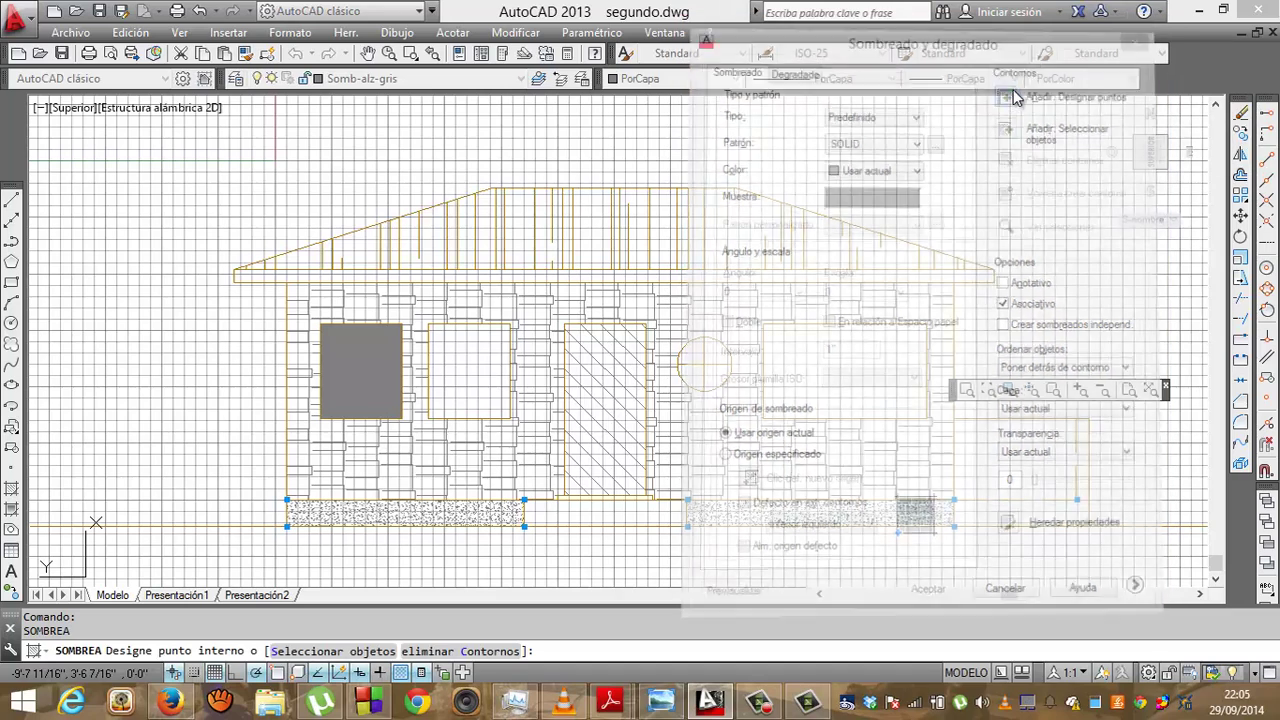
pyautogui.click(463, 385)
pyautogui.click(463, 385)
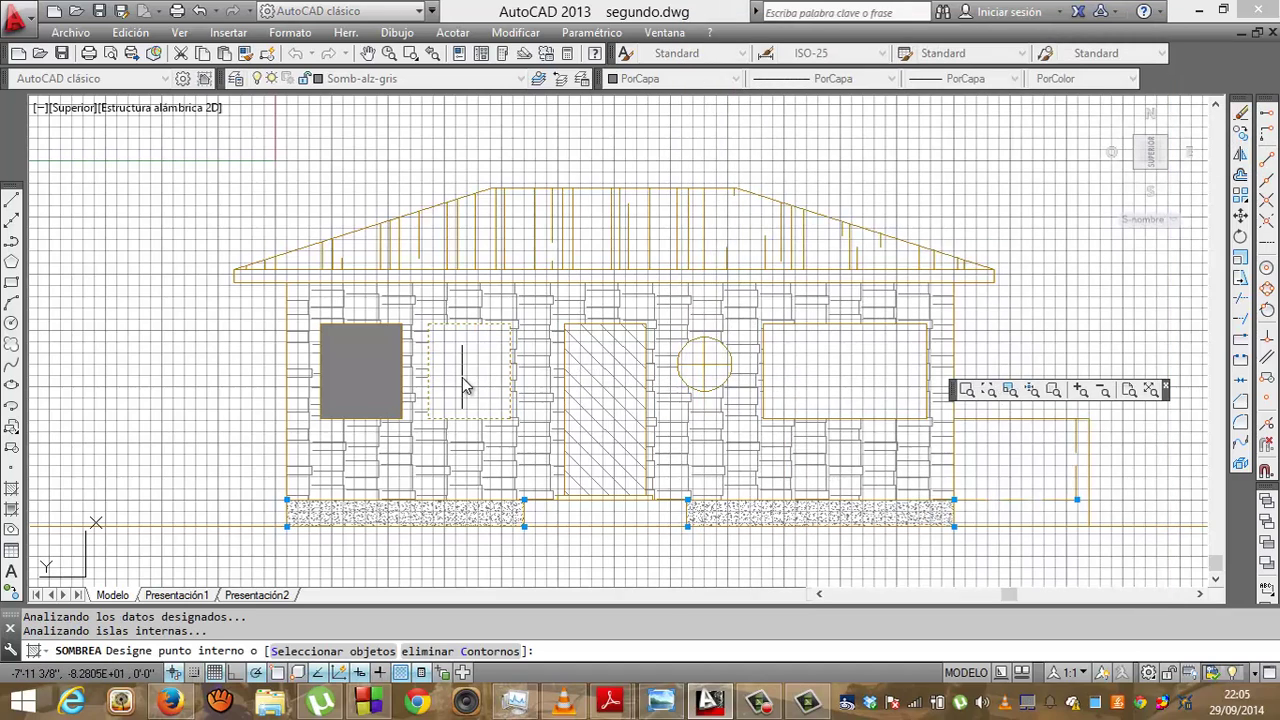
pyautogui.press('Return')
pyautogui.press('Return')
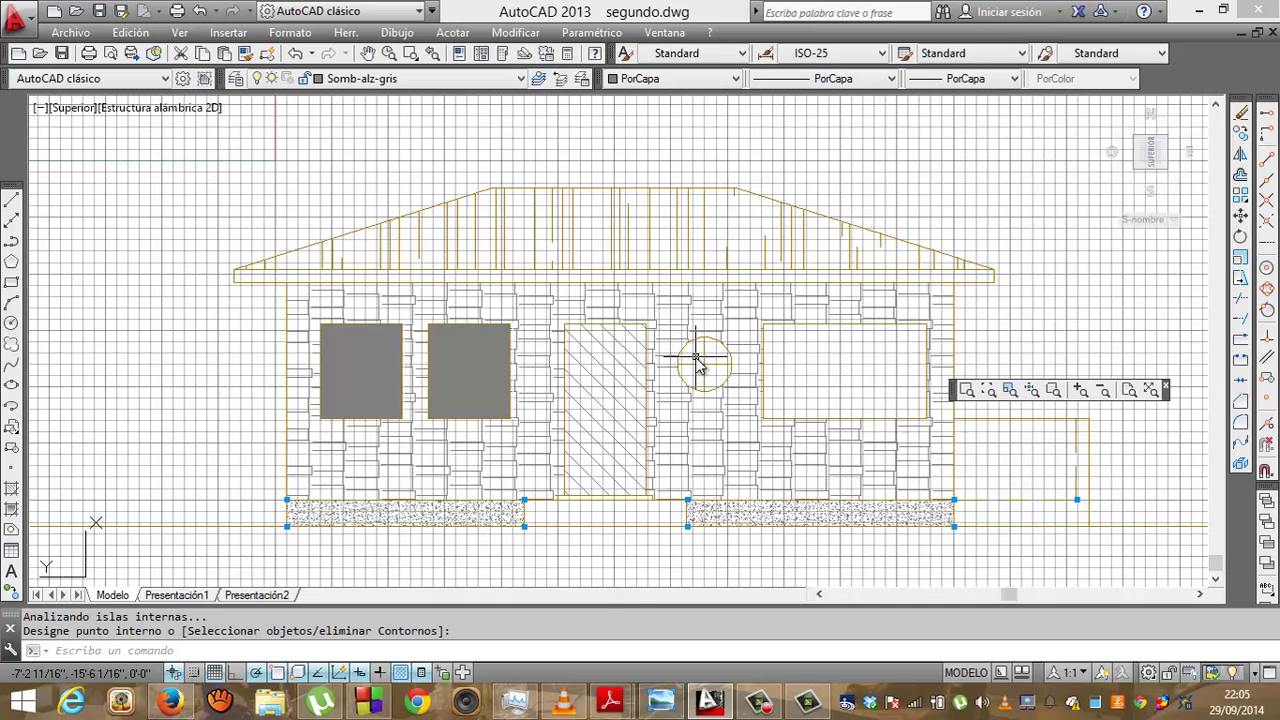
pyautogui.press('super+c')
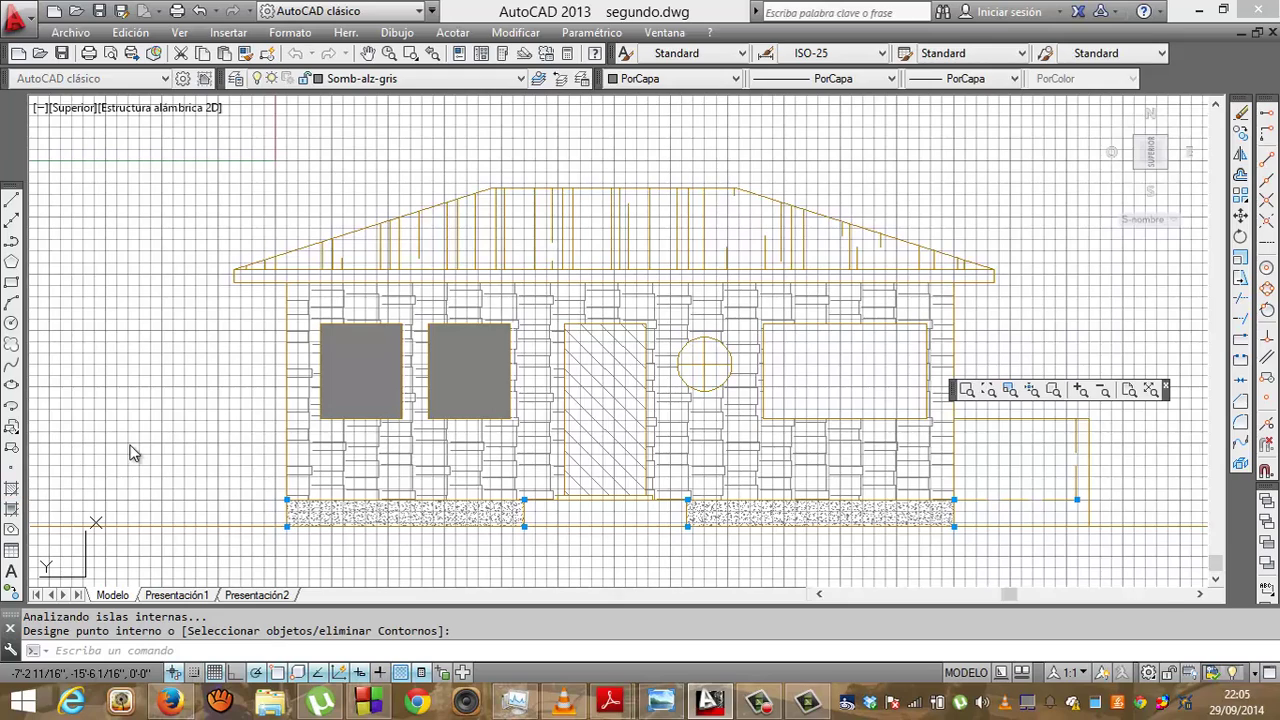
pyautogui.press('Return')
pyautogui.click(1010, 86)
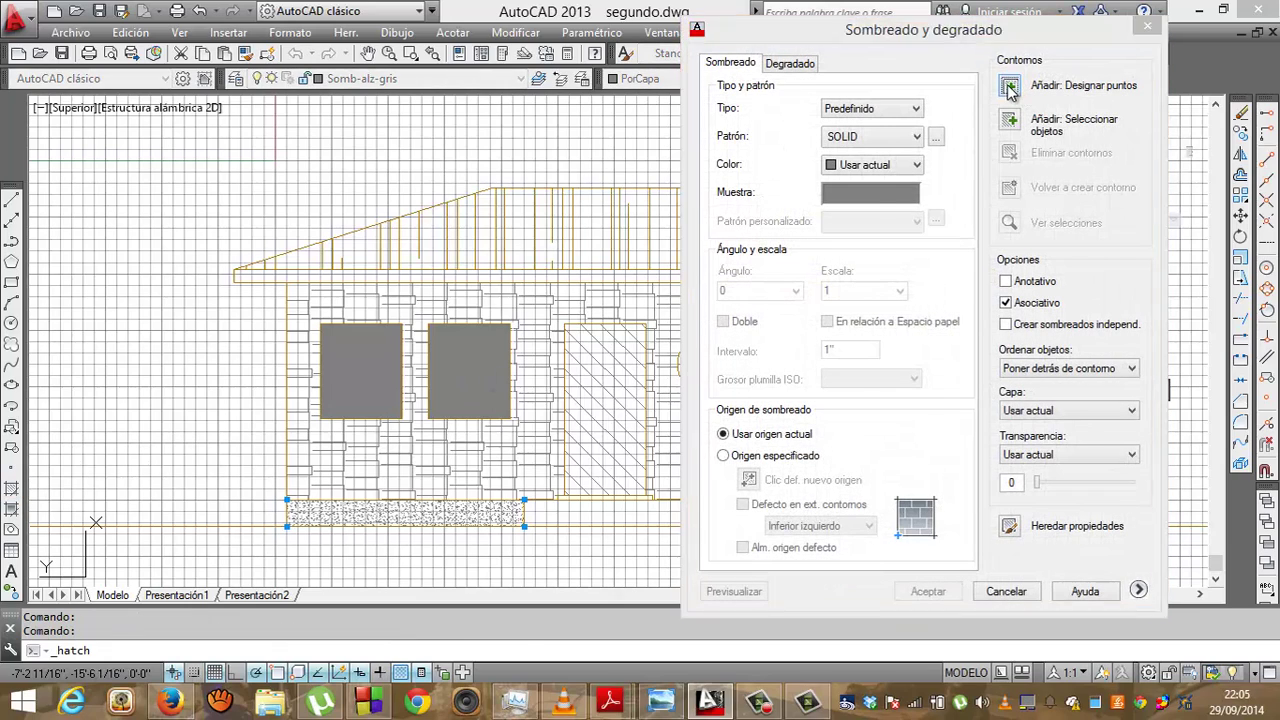
pyautogui.click(651, 385)
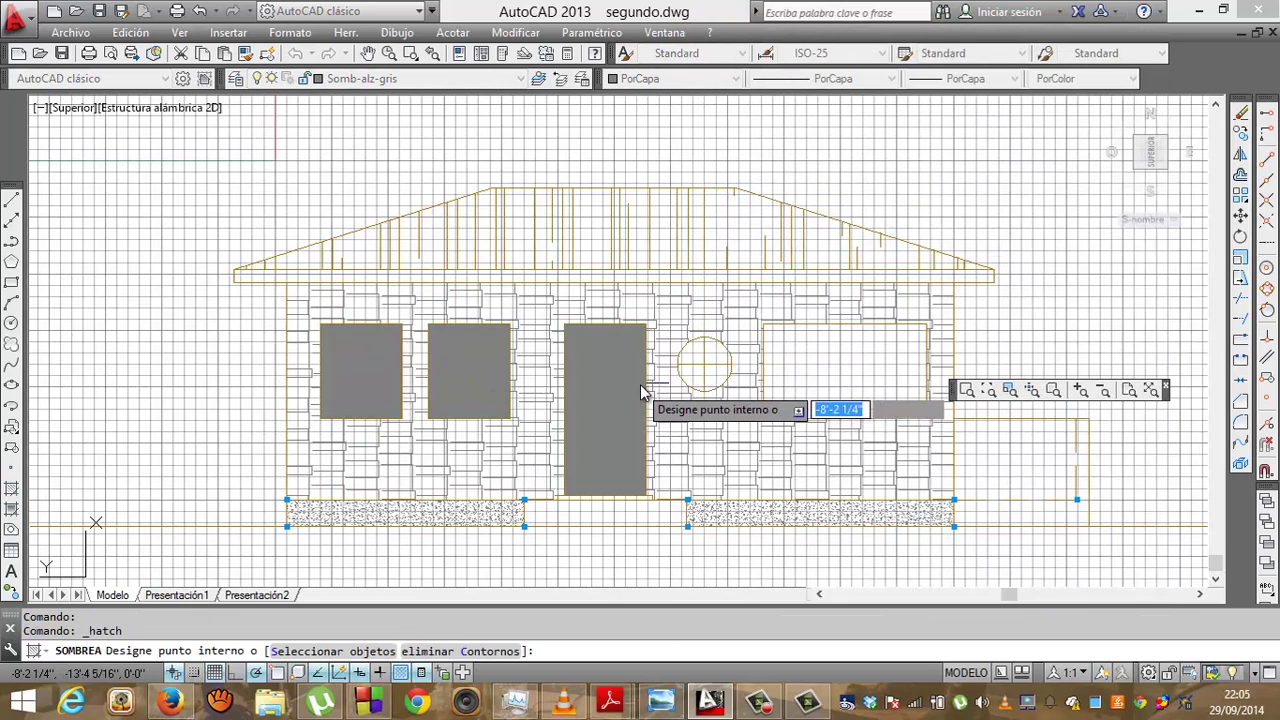
pyautogui.click(703, 352)
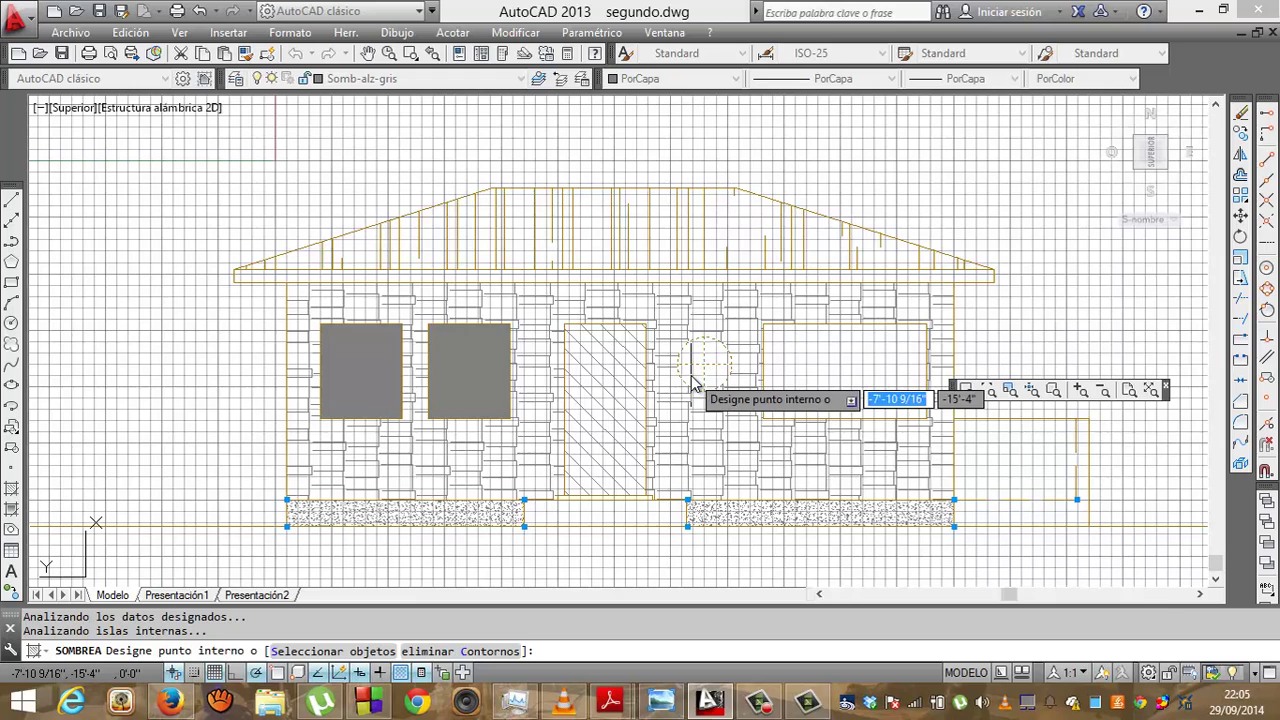
pyautogui.press('Return')
pyautogui.press('Return')
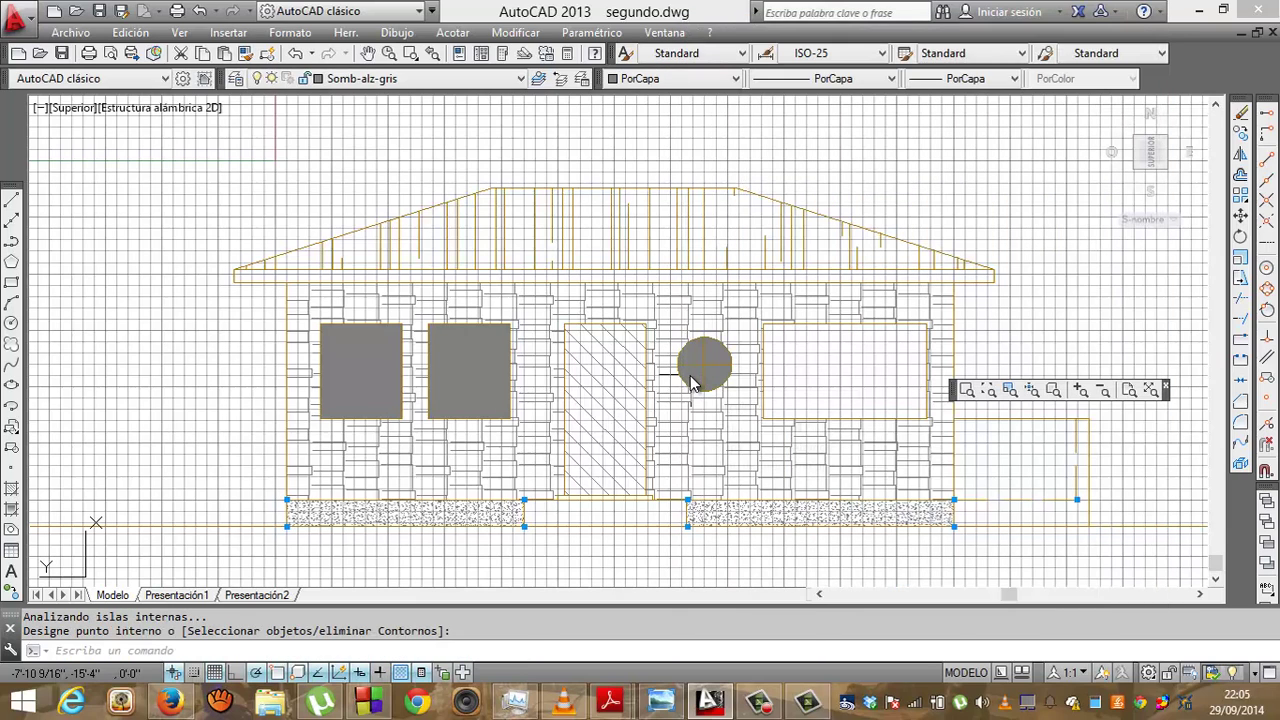
# Fill the large right-hand window with the SOLID hatch
pyautogui.press('Escape')
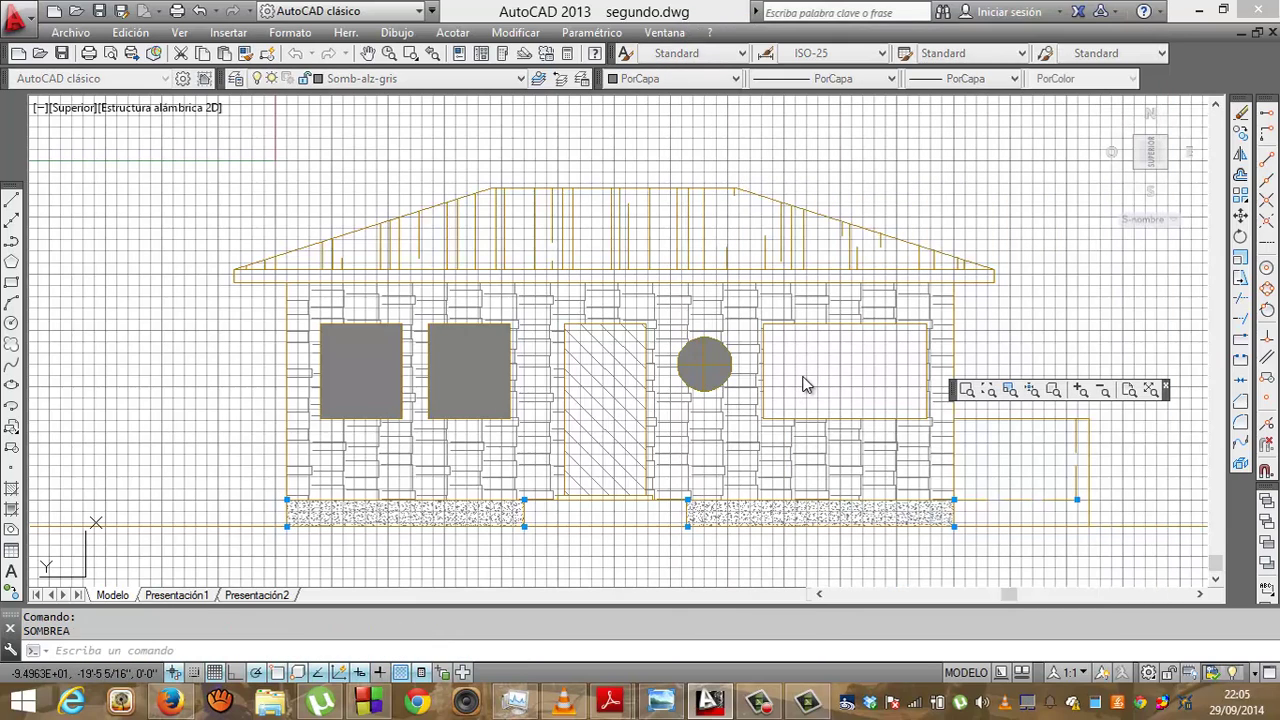
pyautogui.press('Return')
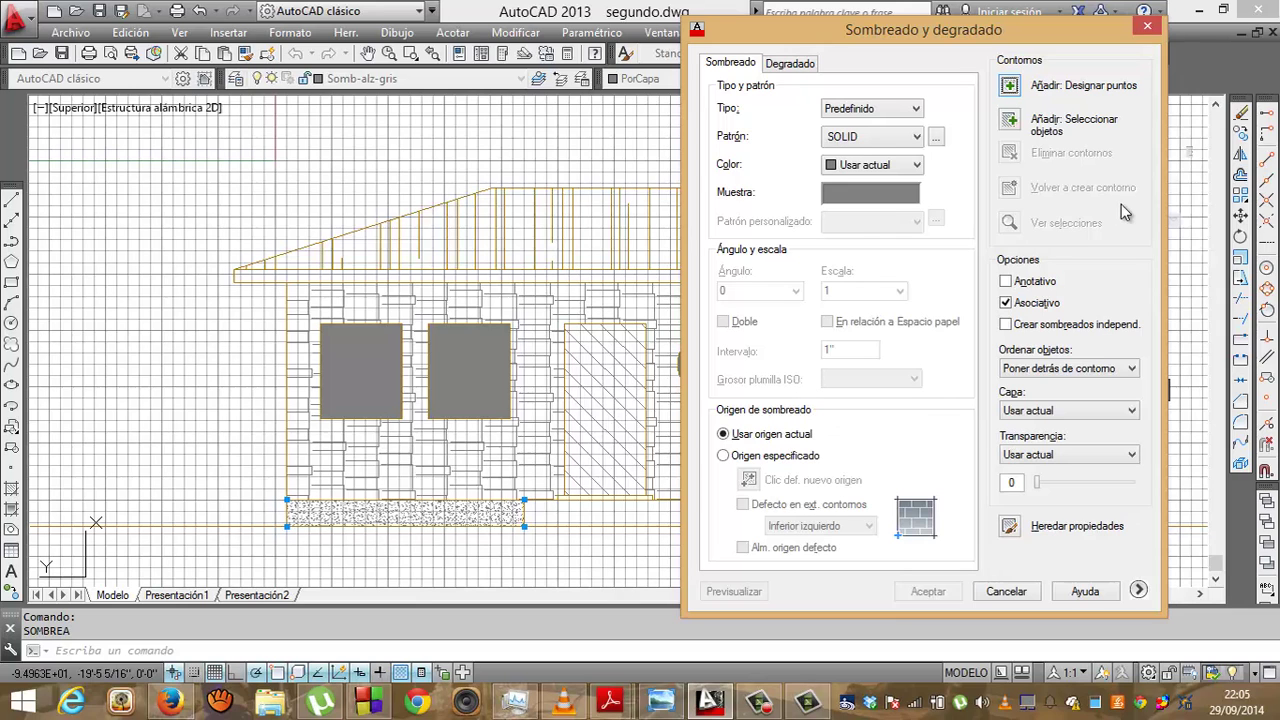
pyautogui.click(1010, 86)
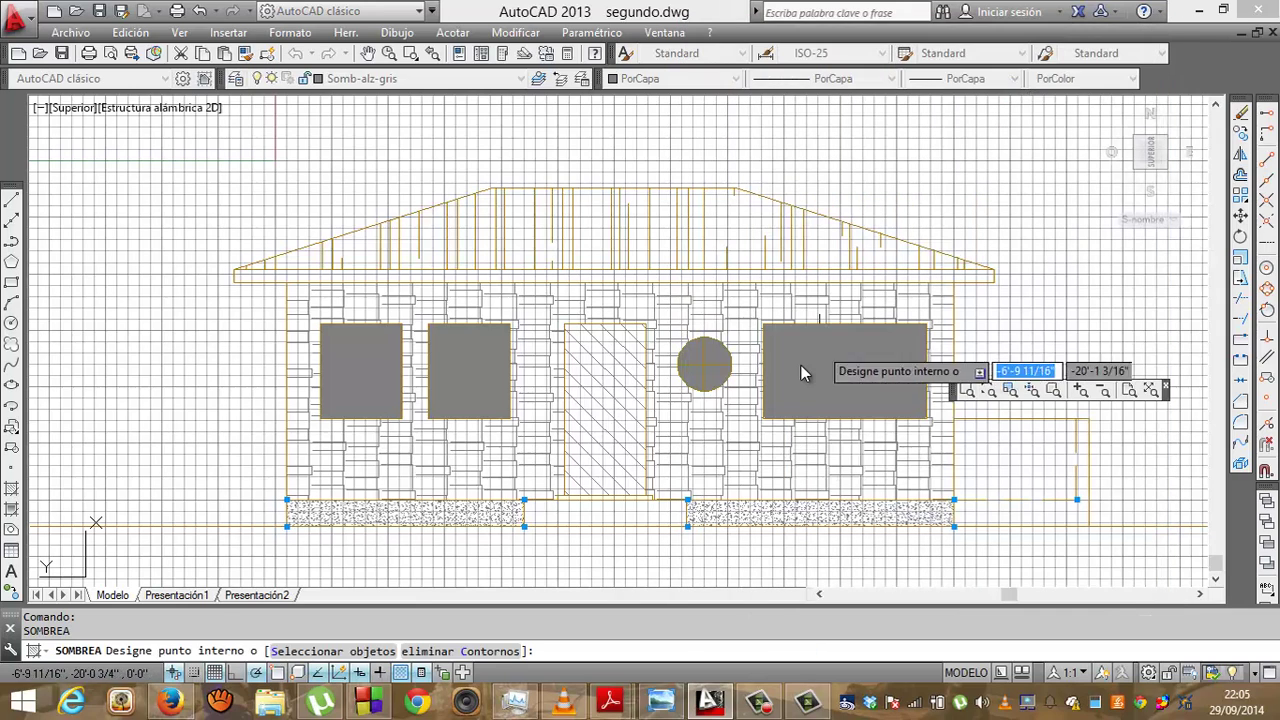
pyautogui.click(801, 373)
pyautogui.press('Return')
pyautogui.press('Return')
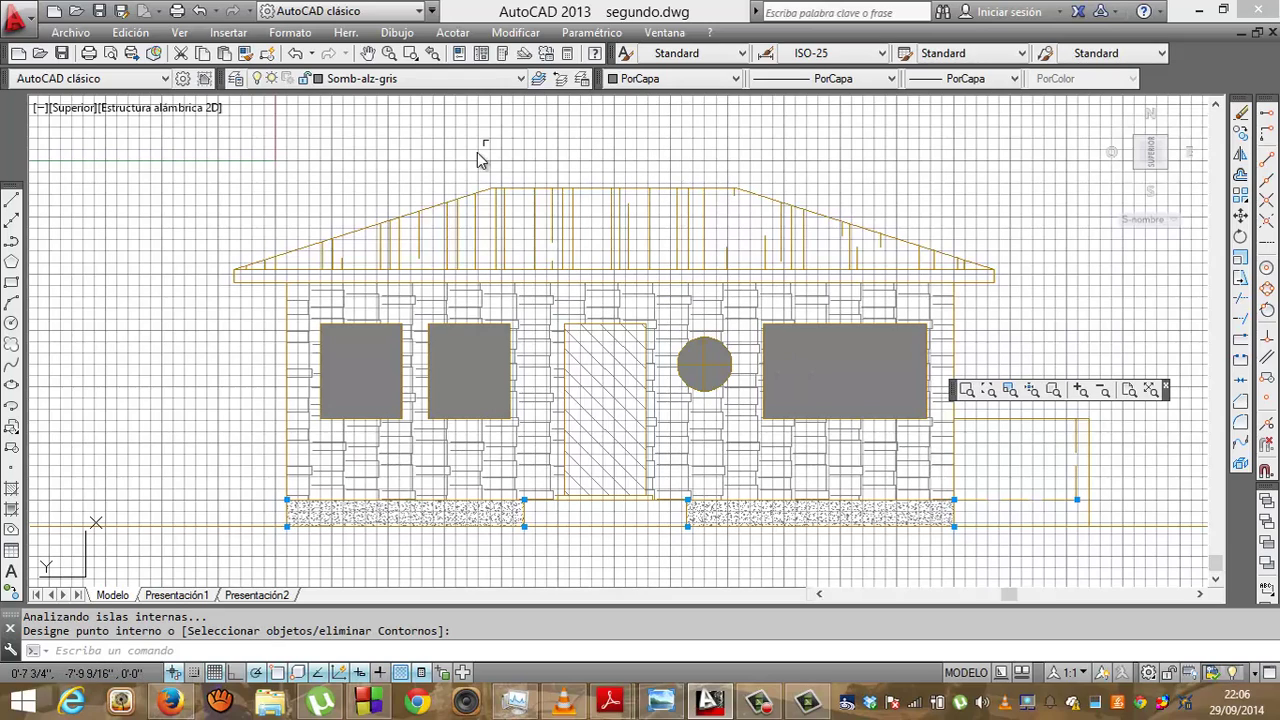
# Move the four window fills onto layer Somb-alz-negro so they turn black
pyautogui.press('Escape')
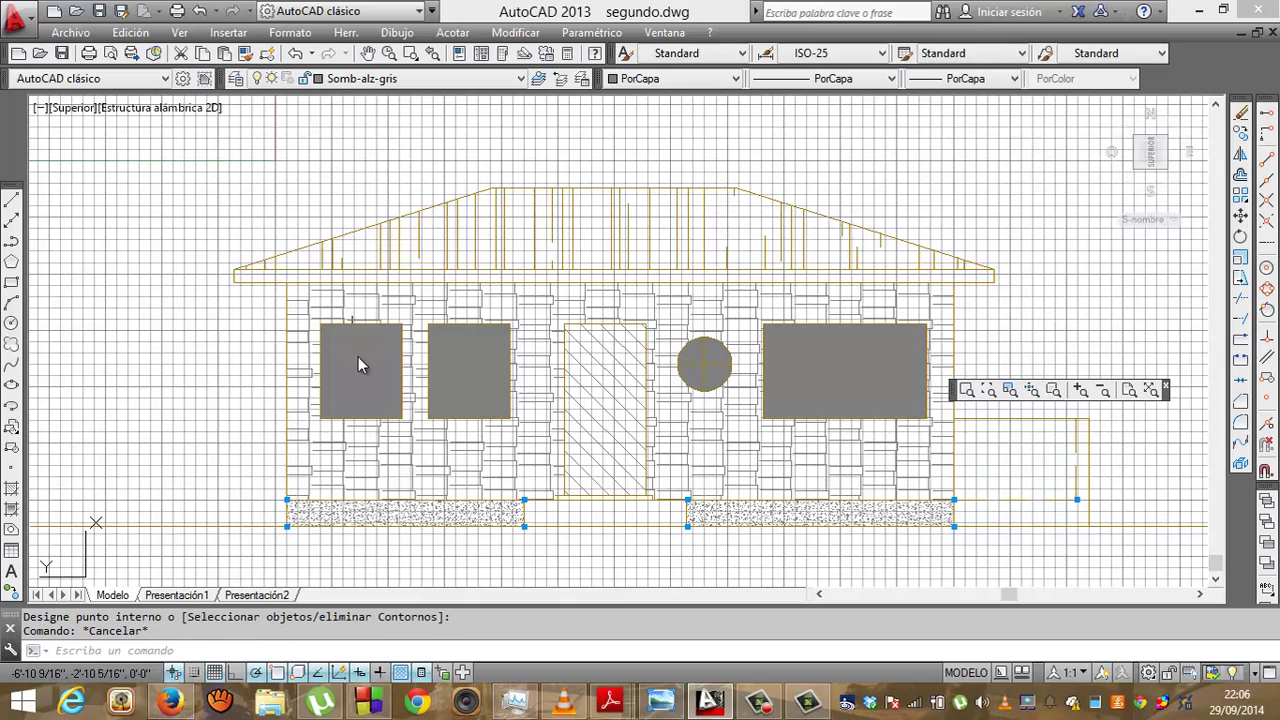
pyautogui.click(358, 365)
pyautogui.click(470, 366)
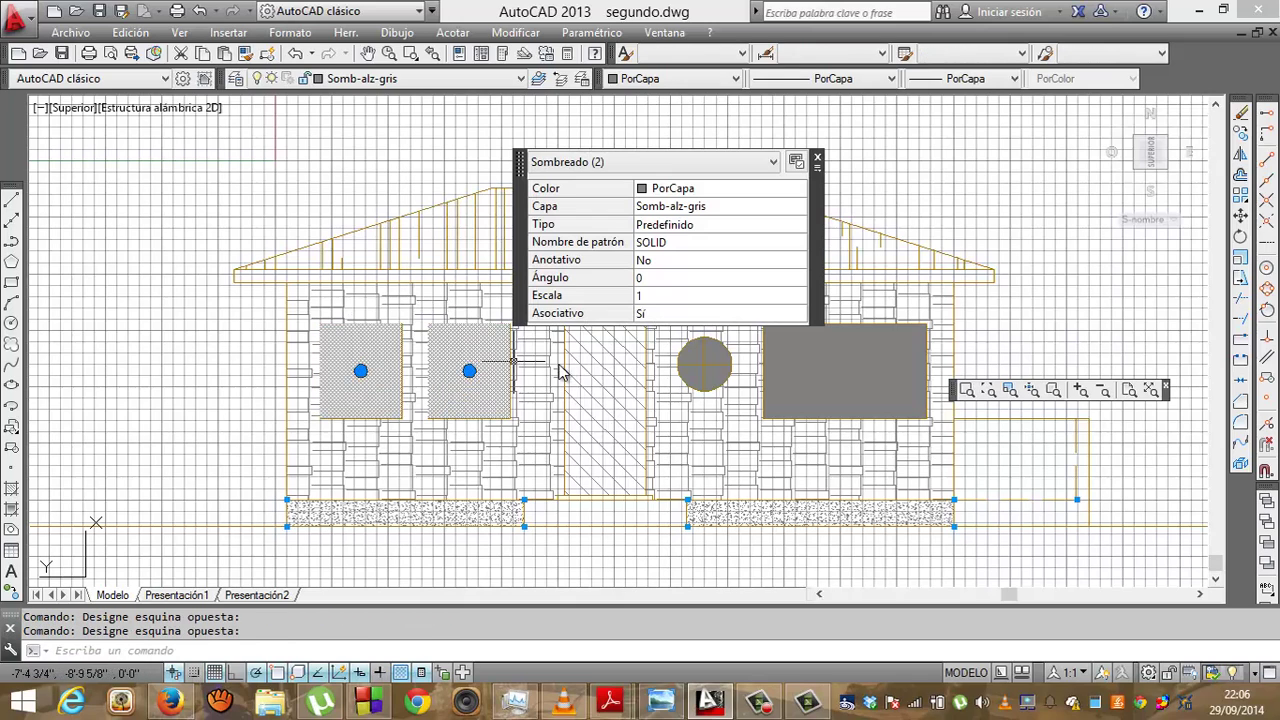
pyautogui.click(697, 358)
pyautogui.click(845, 373)
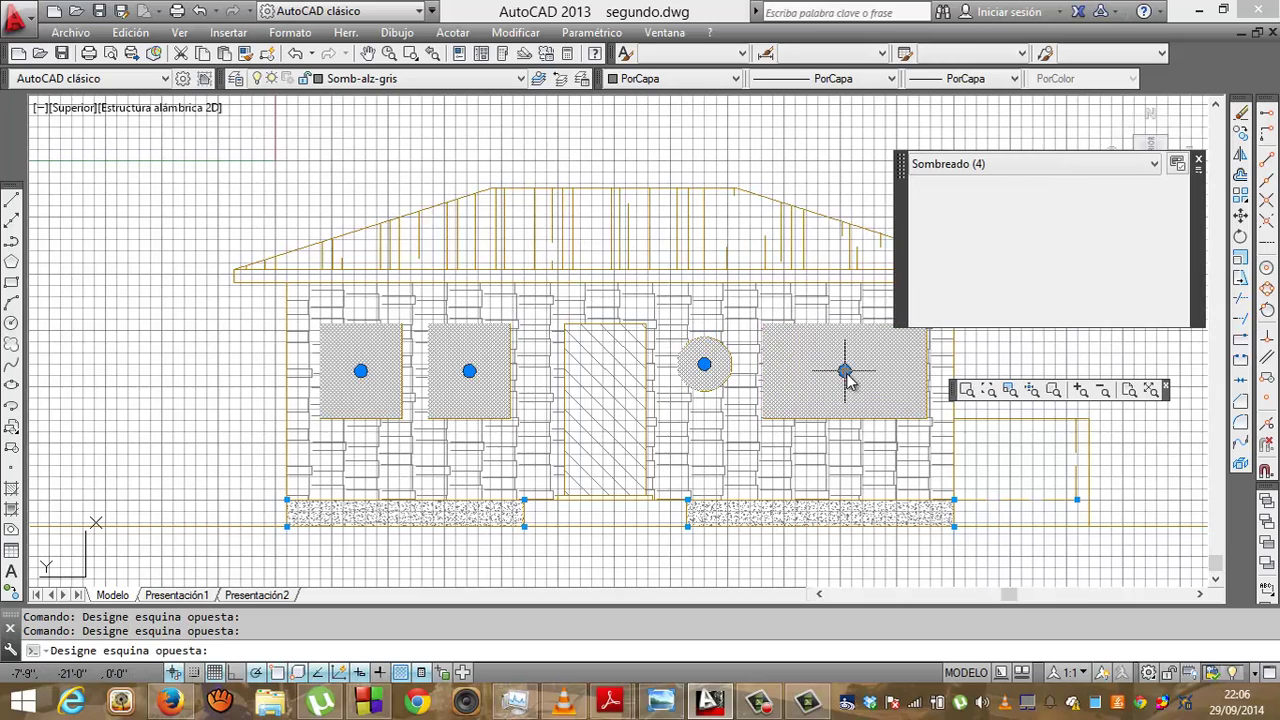
pyautogui.click(519, 77)
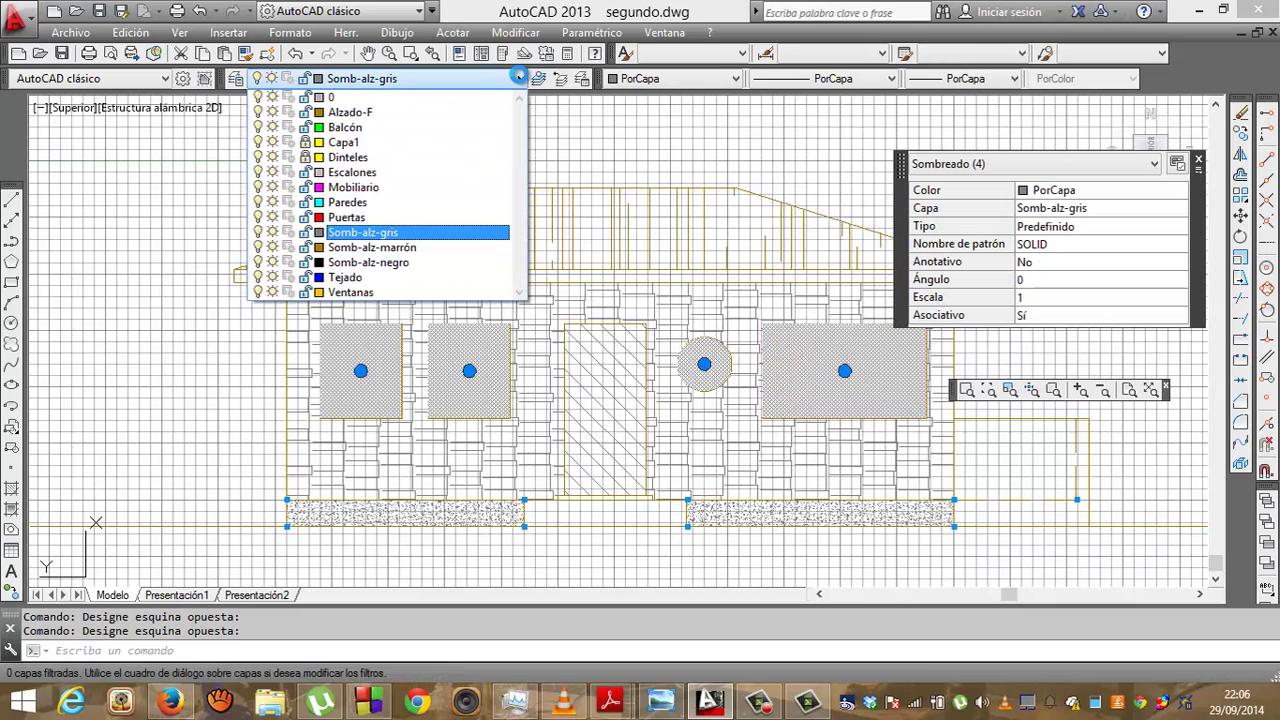
pyautogui.click(370, 262)
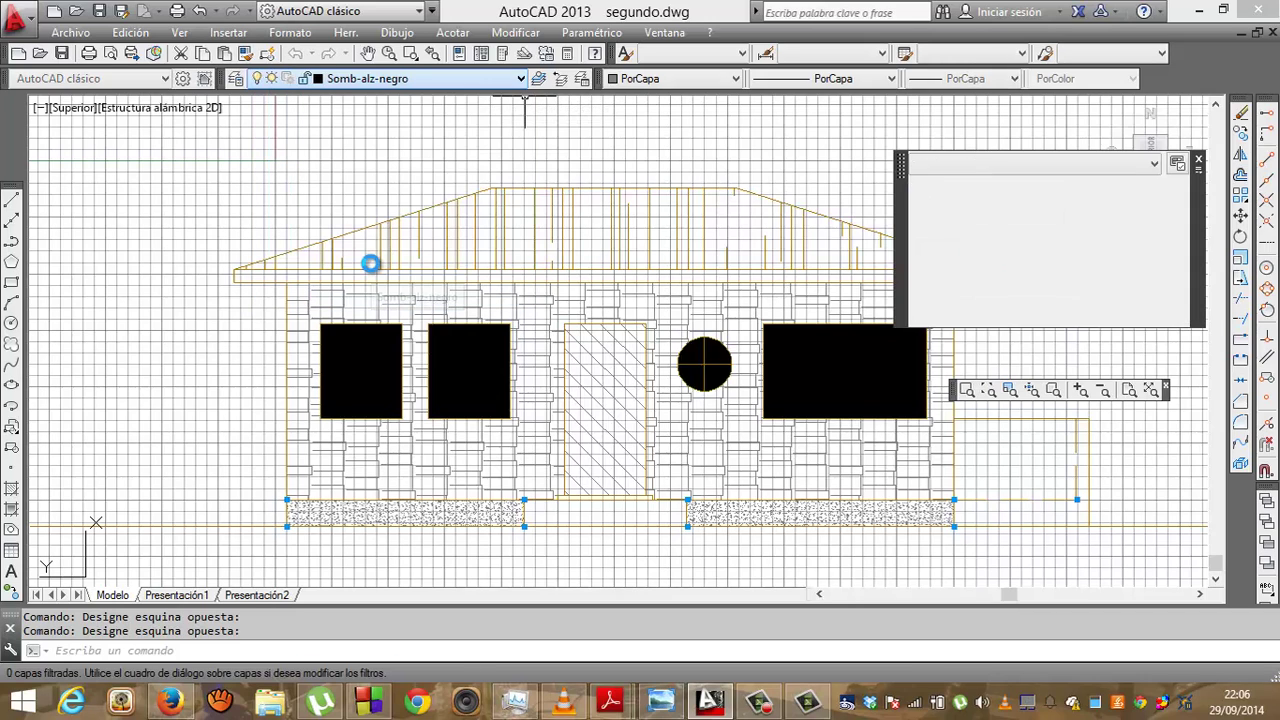
pyautogui.press('Escape')
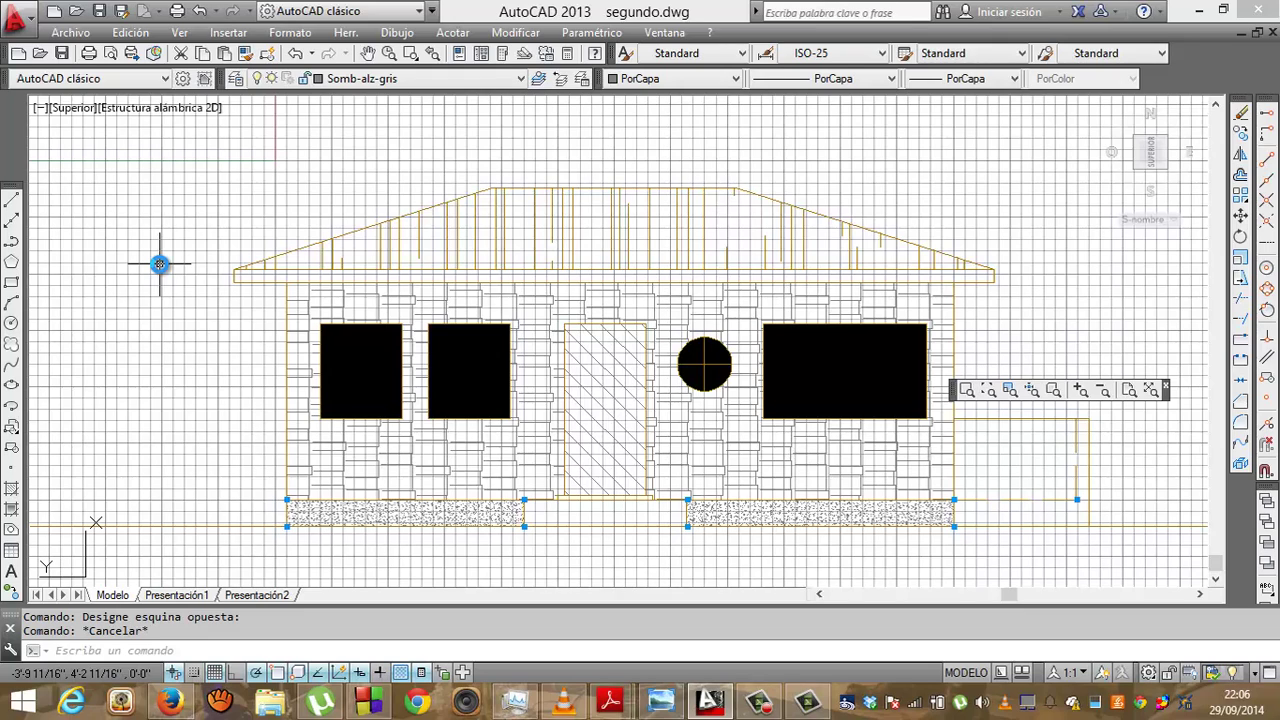
# Offset the roof eave line 2'6 downward to make a horizontal line across the front
pyautogui.click(11, 199)
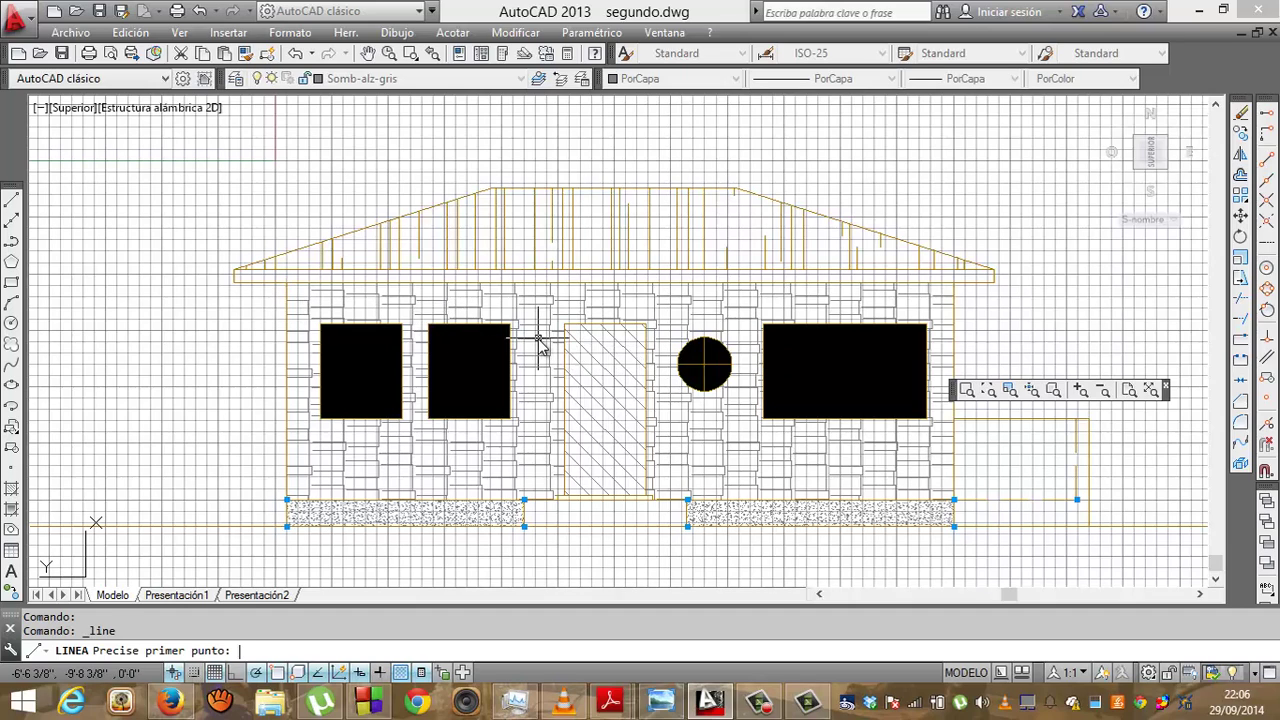
pyautogui.press('Escape')
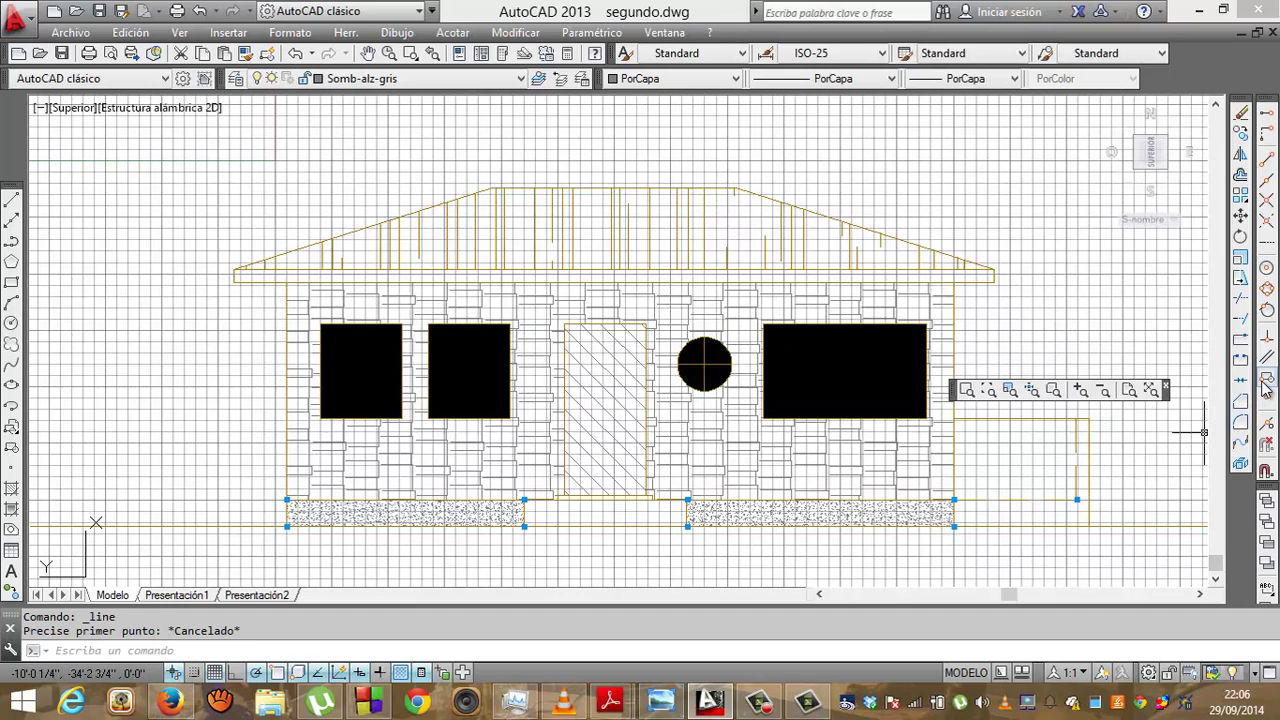
pyautogui.click(1242, 180)
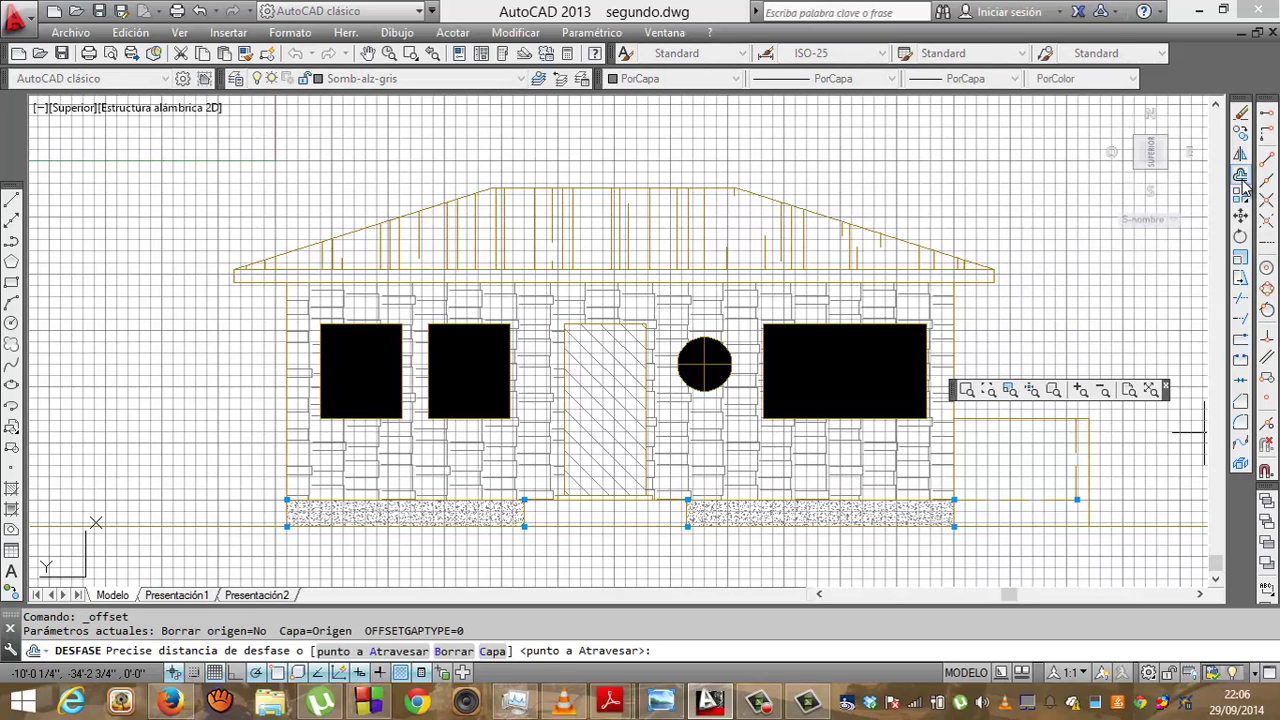
pyautogui.click(362, 326)
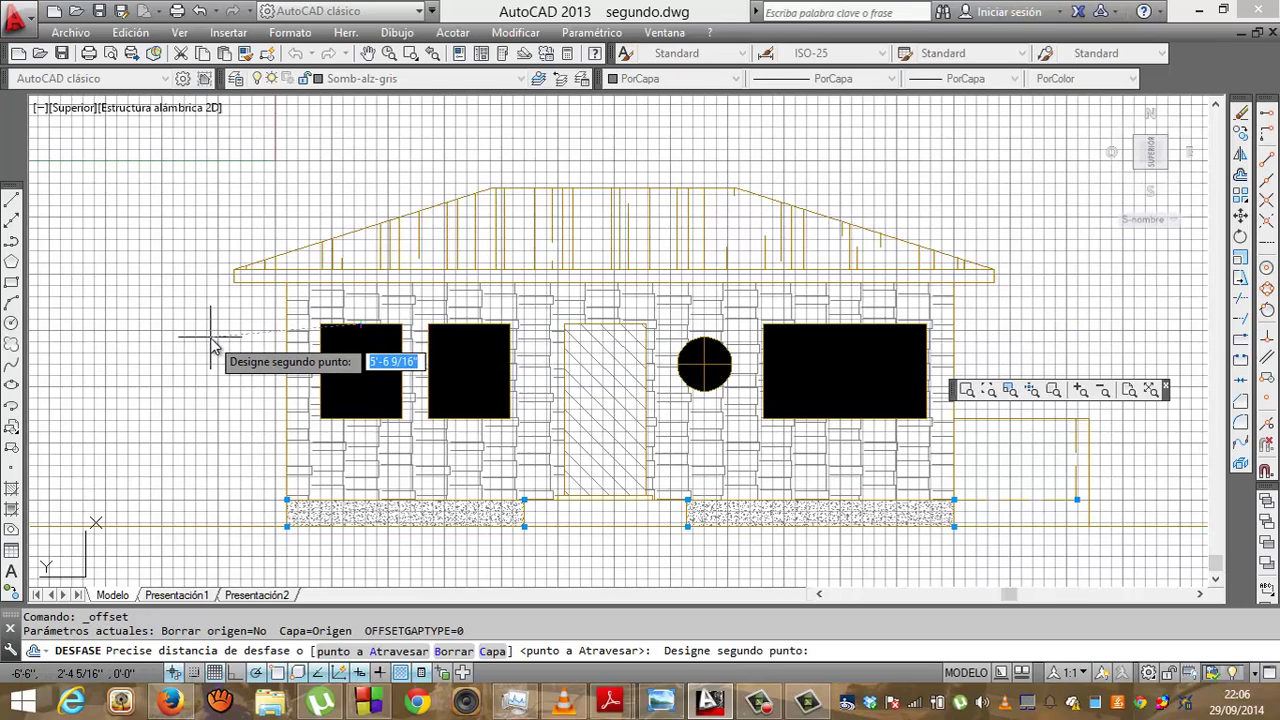
pyautogui.write("2'6")
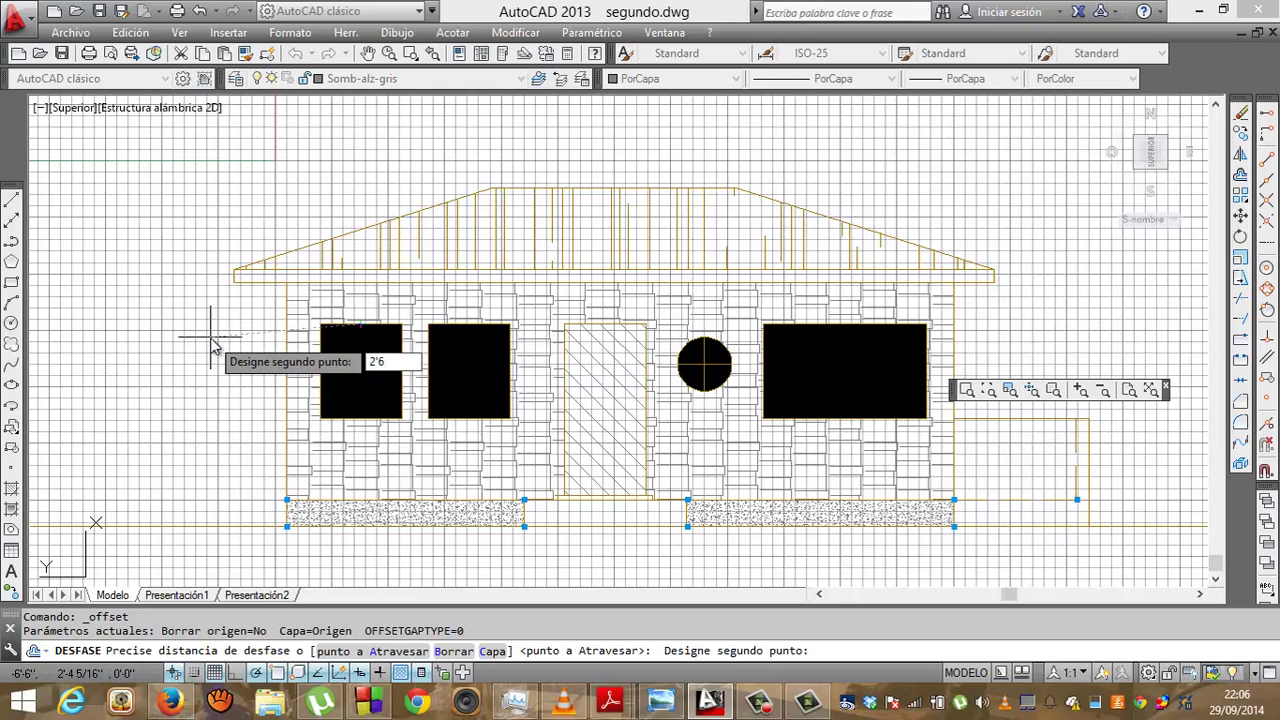
pyautogui.press('Return')
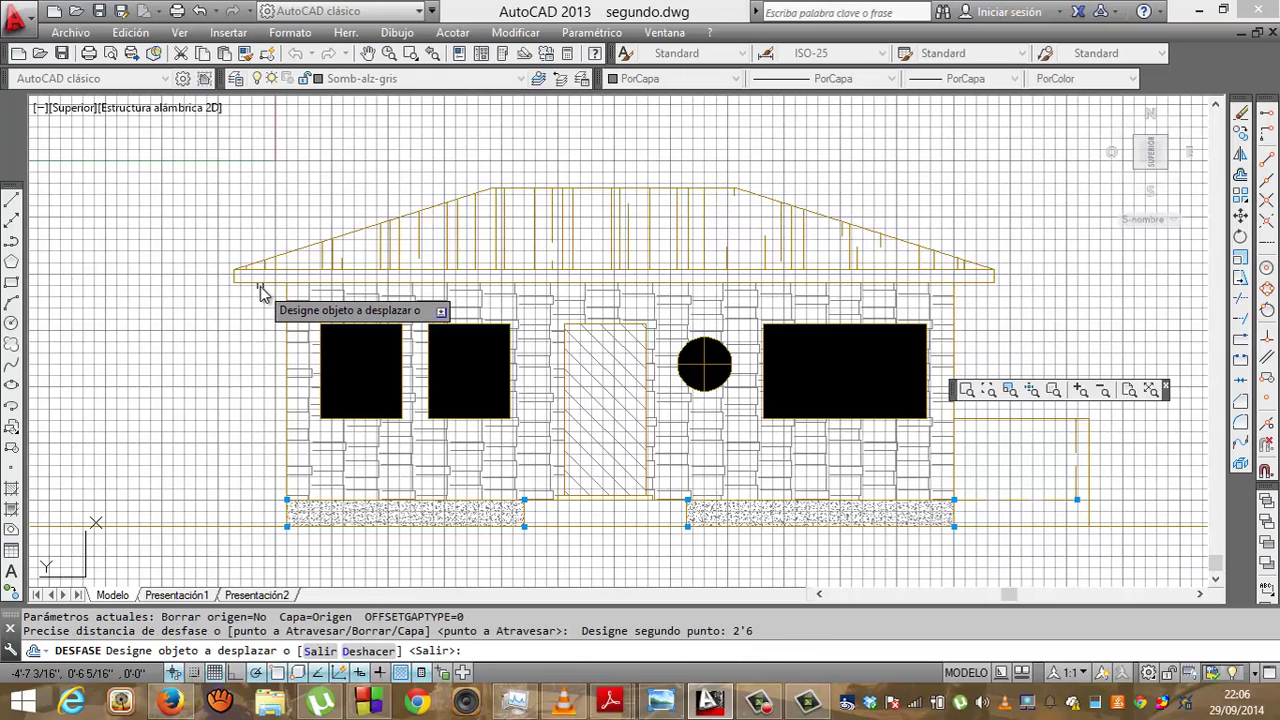
pyautogui.click(259, 283)
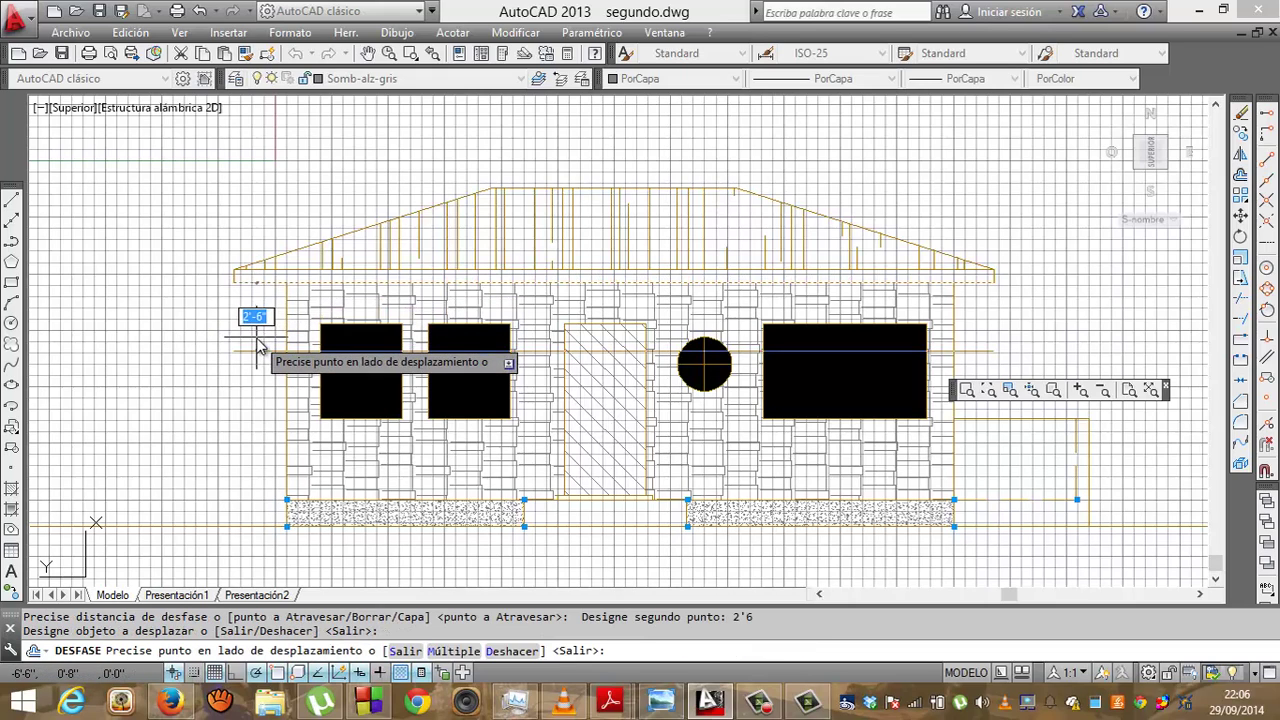
pyautogui.click(256, 338)
pyautogui.press('Return')
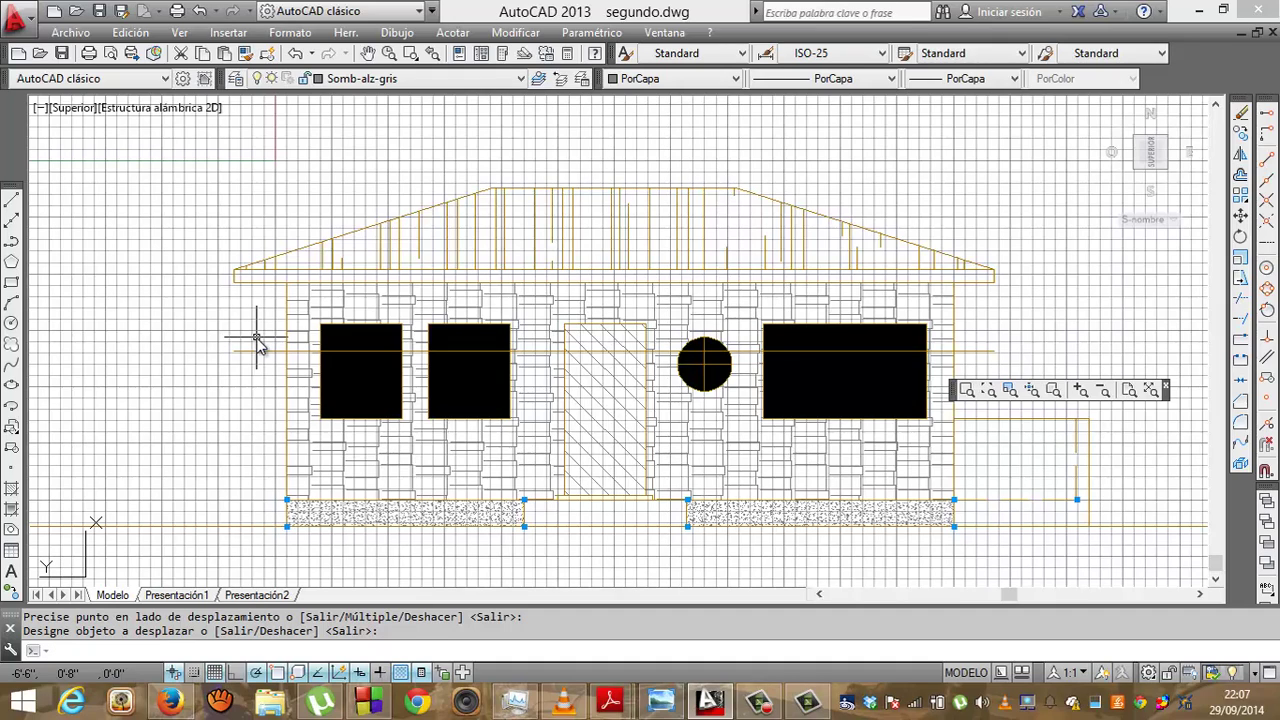
# Run SOMBCONT and inherit the door hatch's ANSI31 pattern at scale 2
pyautogui.write('SOMBcon')
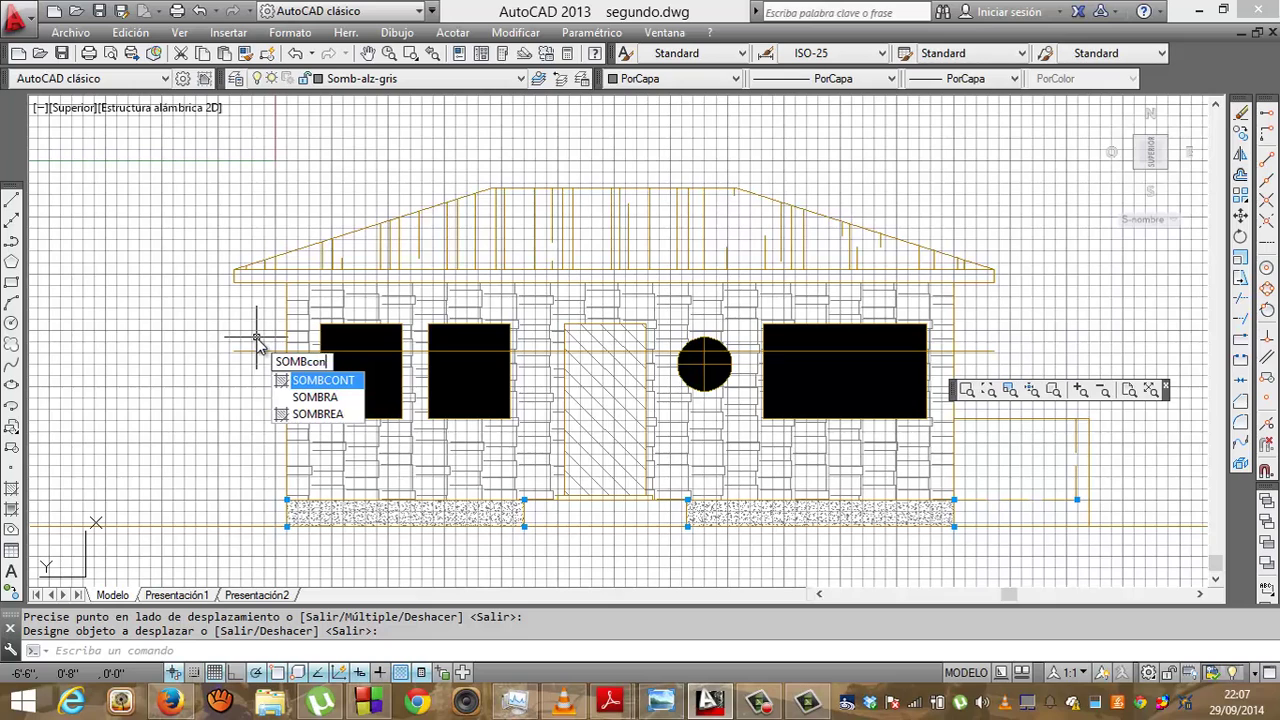
pyautogui.write('t')
pyautogui.press('Return')
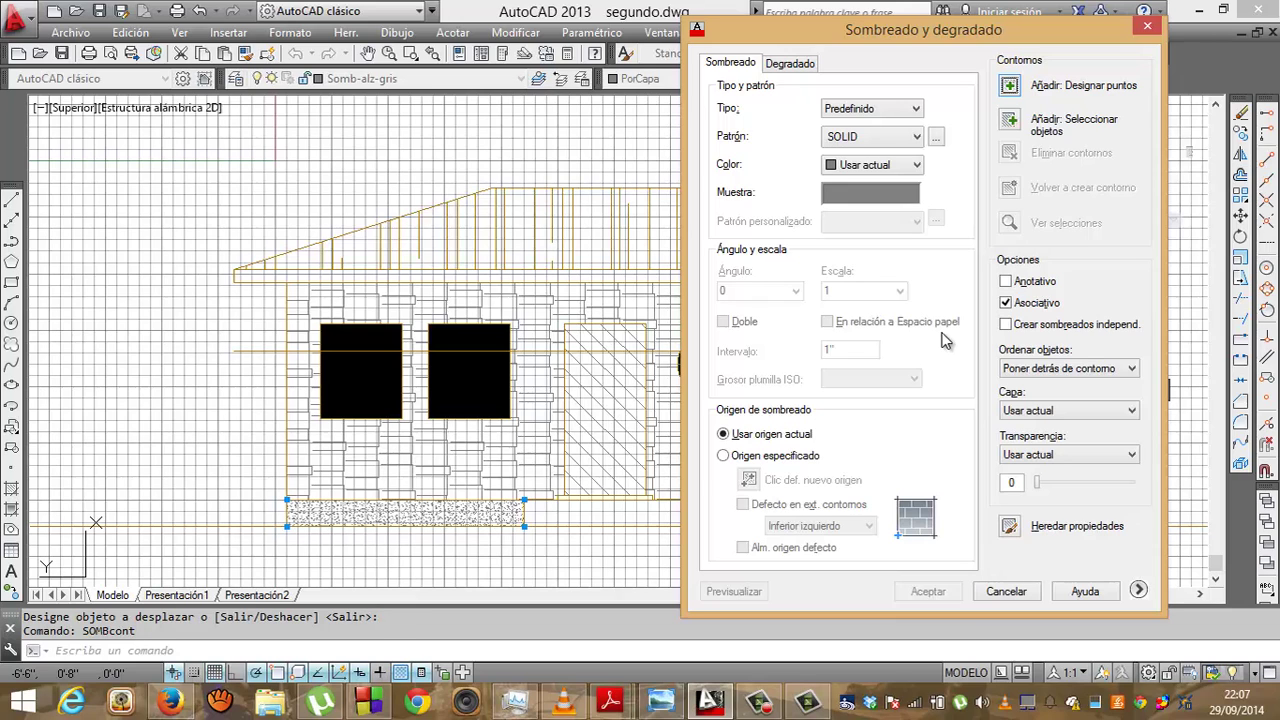
pyautogui.click(1009, 526)
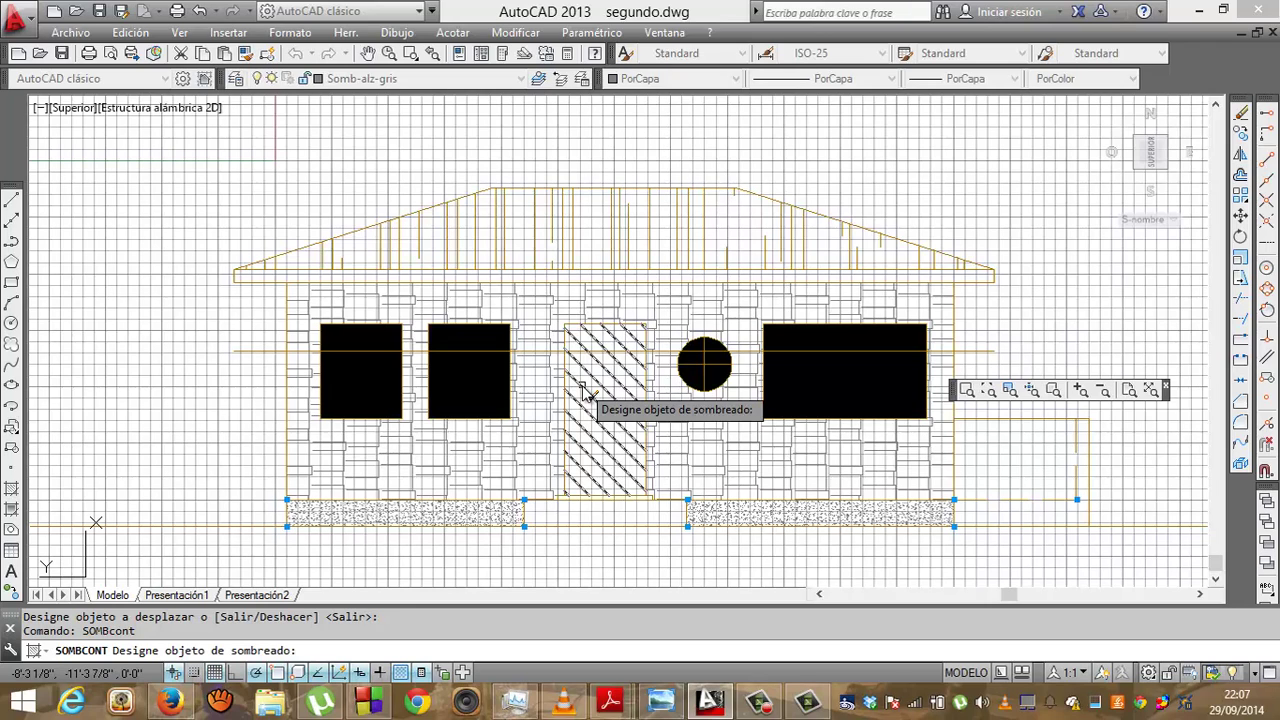
pyautogui.click(588, 392)
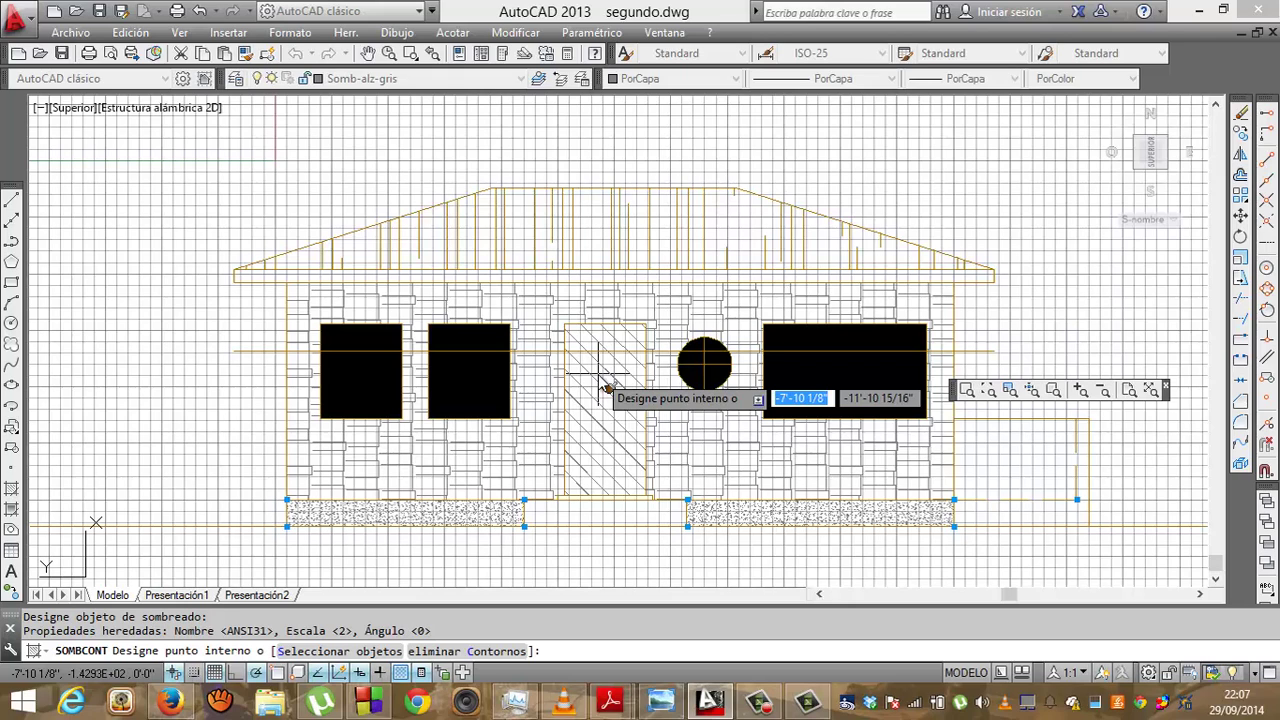
# Pick interior points in the upper wall band above the windows as the hatch area
pyautogui.click(447, 306)
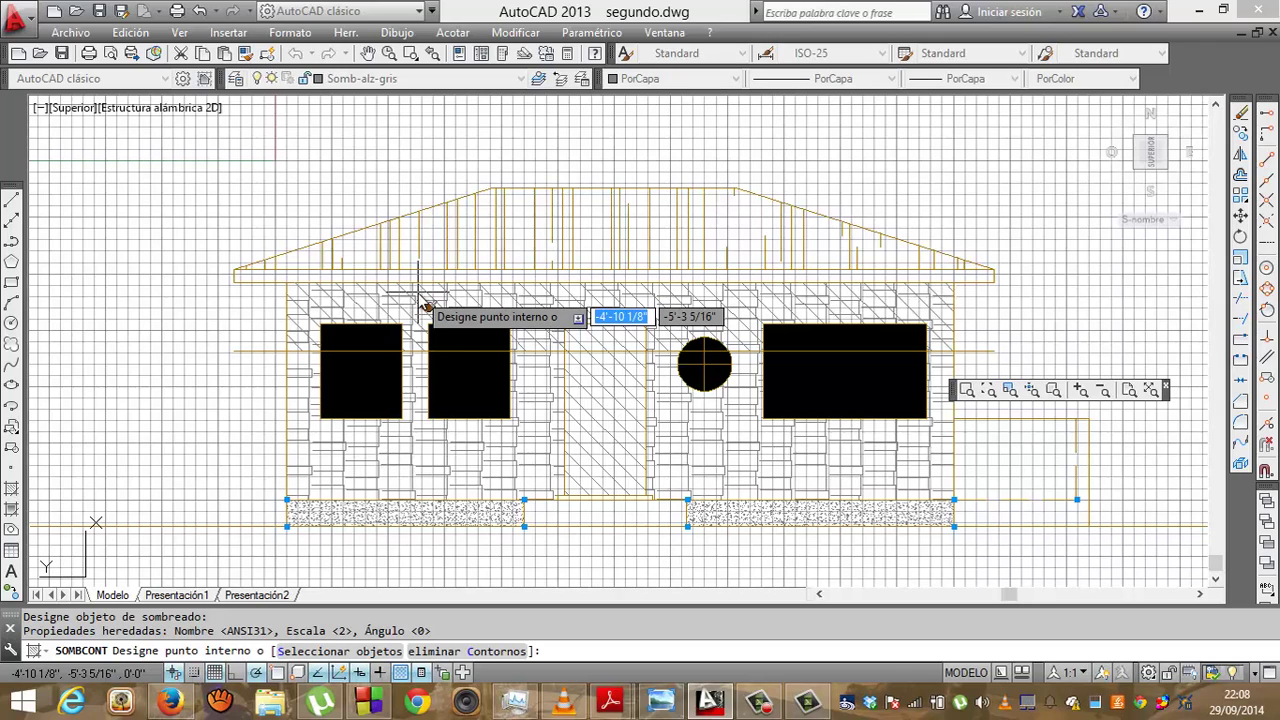
pyautogui.click(420, 292)
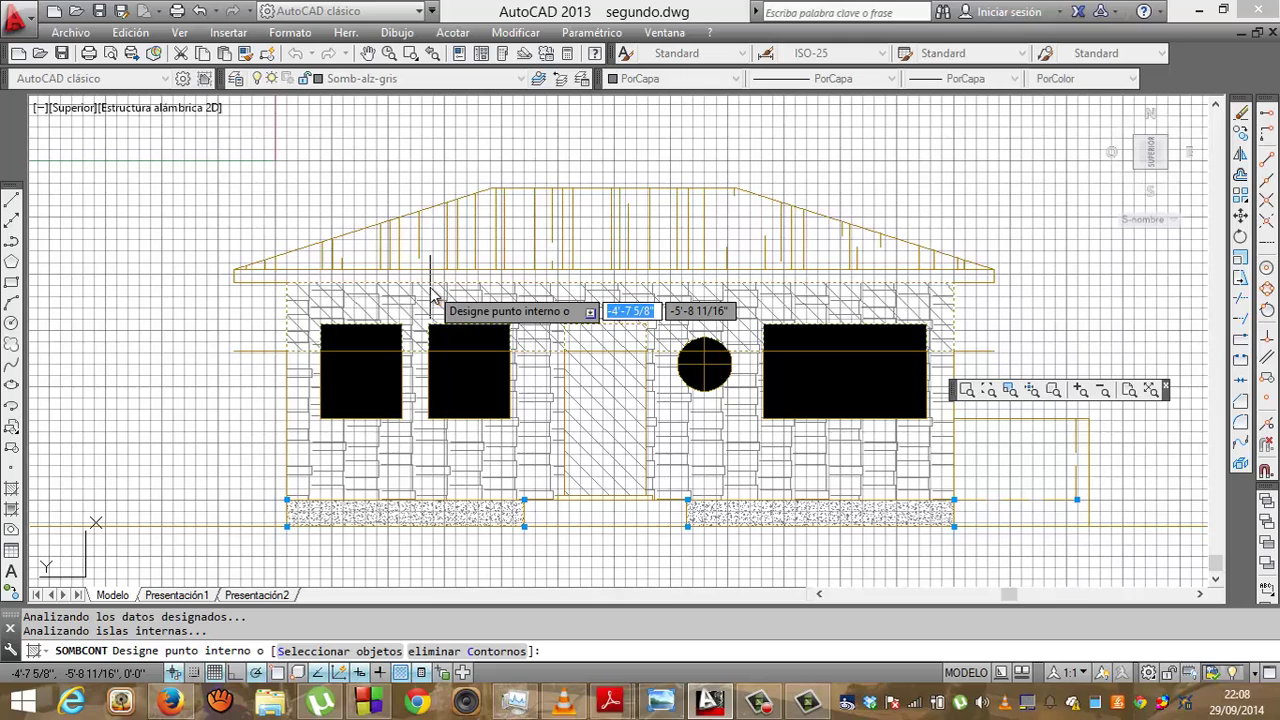
pyautogui.click(438, 298)
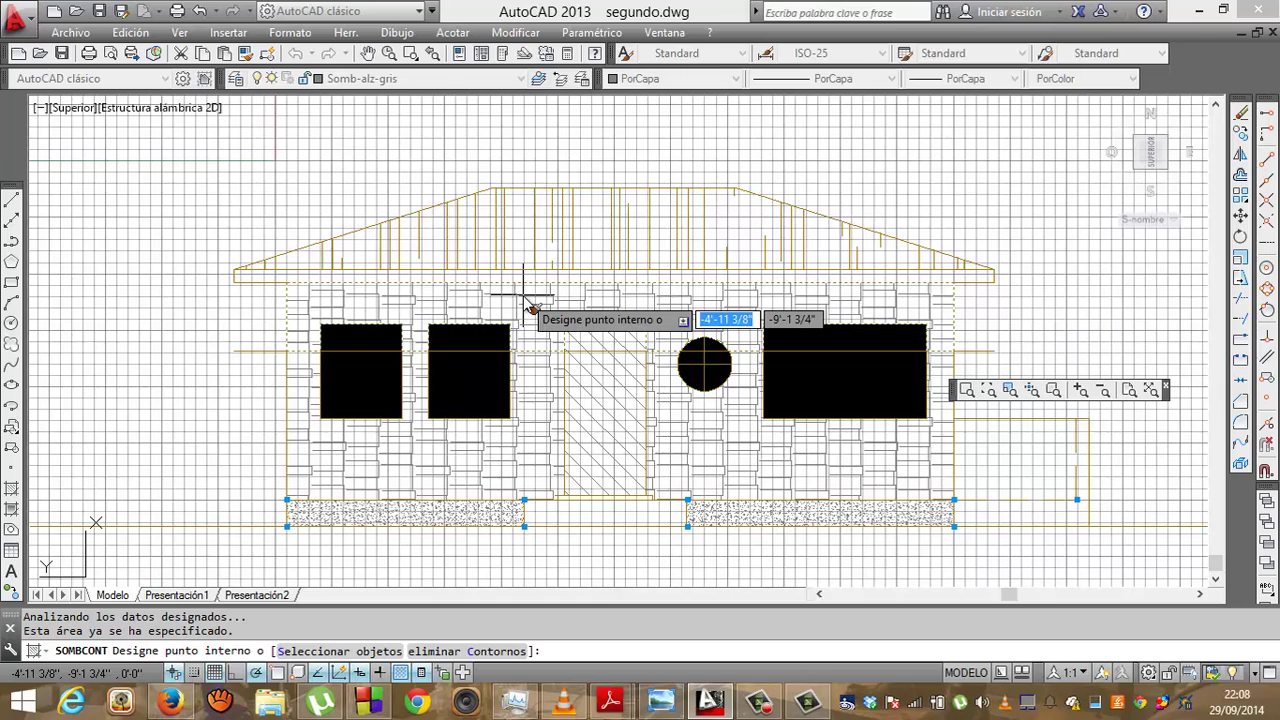
pyautogui.press('Return')
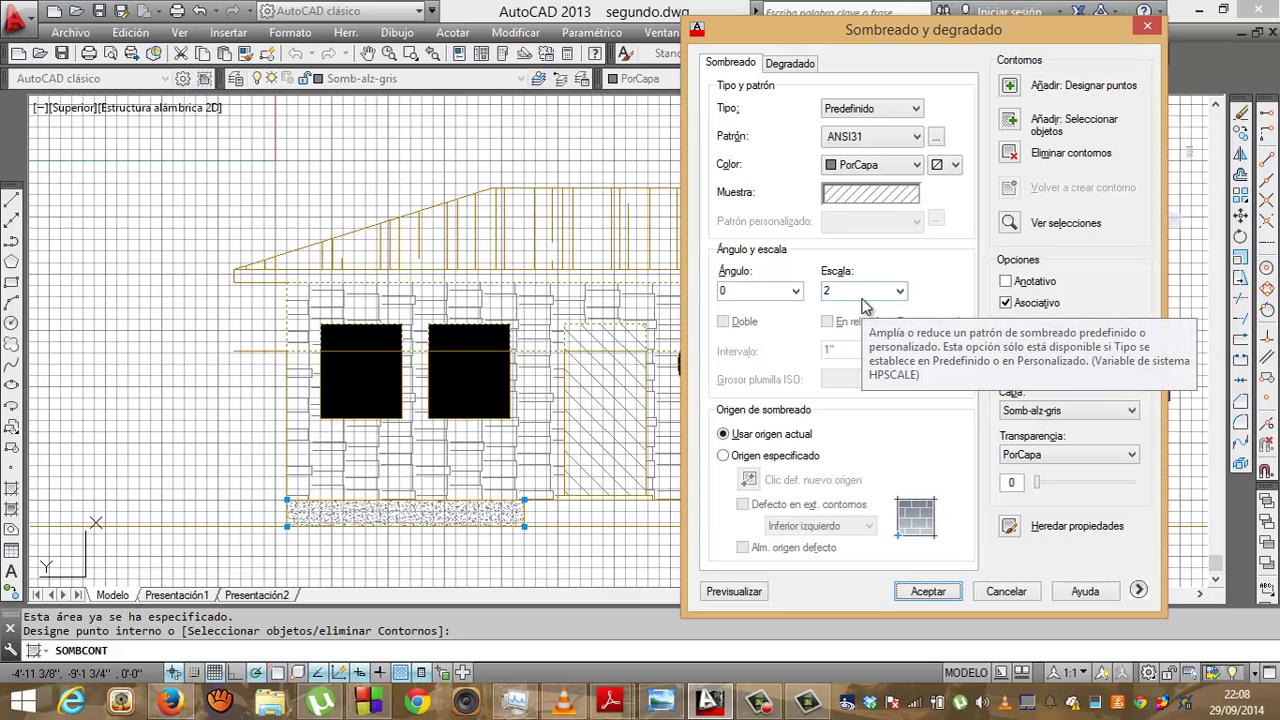
# Preview, then apply the diagonal ANSI31 hatch to the upper wall band
pyautogui.click(733, 591)
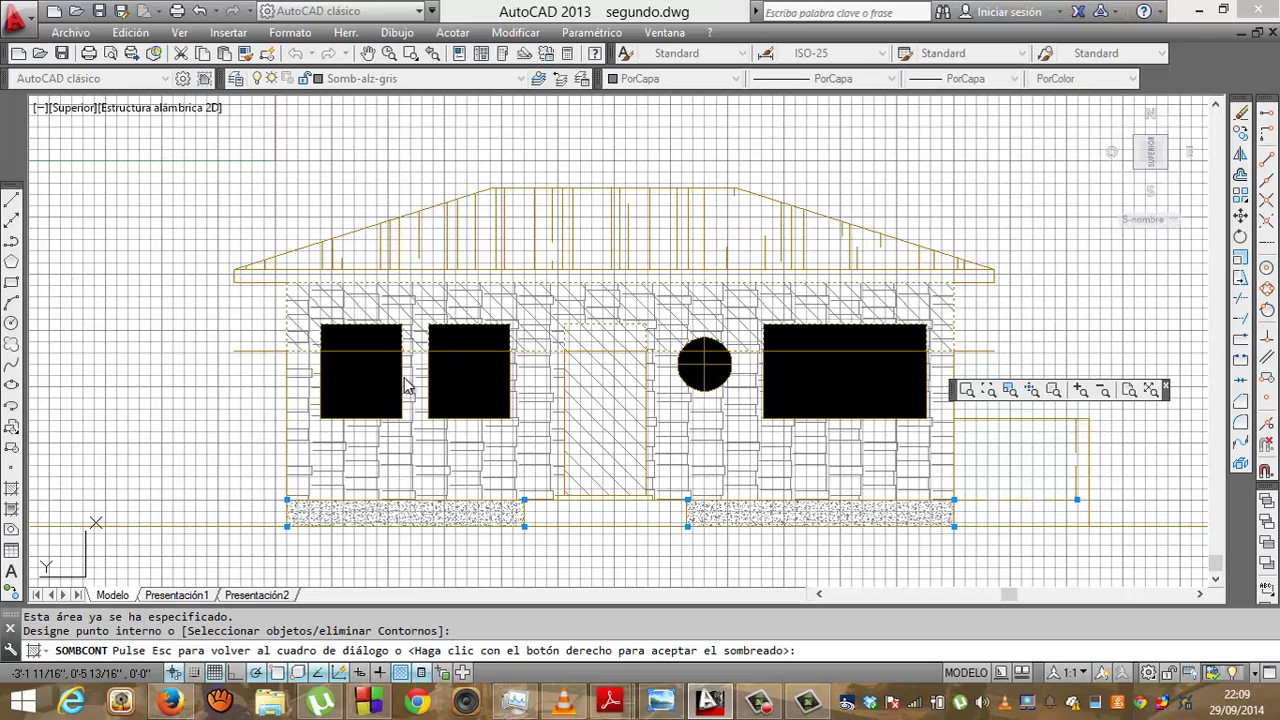
pyautogui.press('Escape')
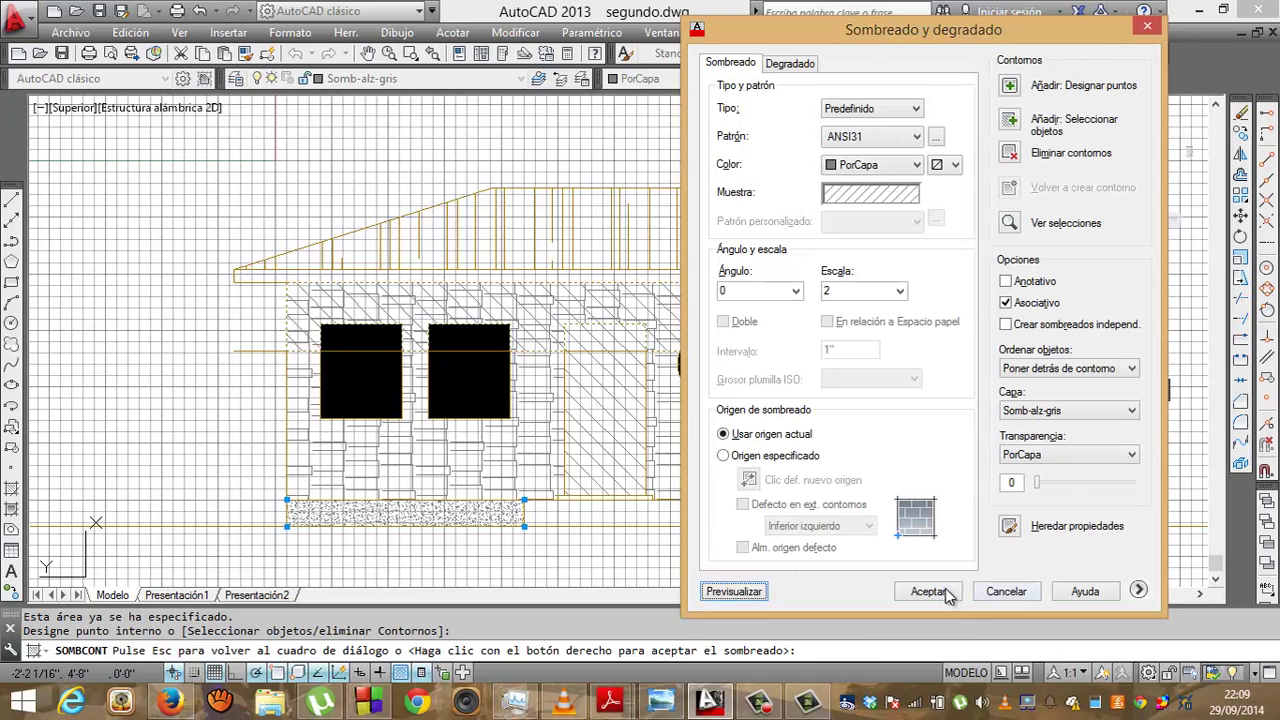
pyautogui.click(928, 591)
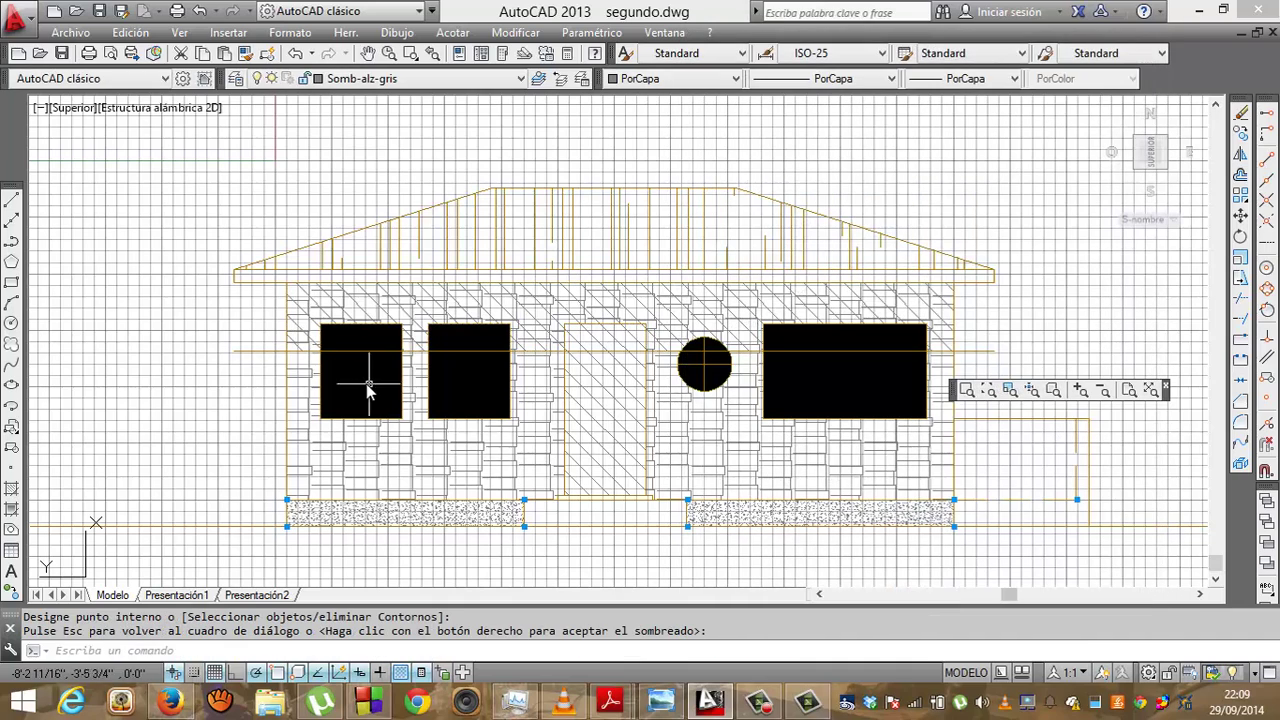
# Delete the helper horizontal offset line
pyautogui.click(268, 352)
pyautogui.press('Delete')
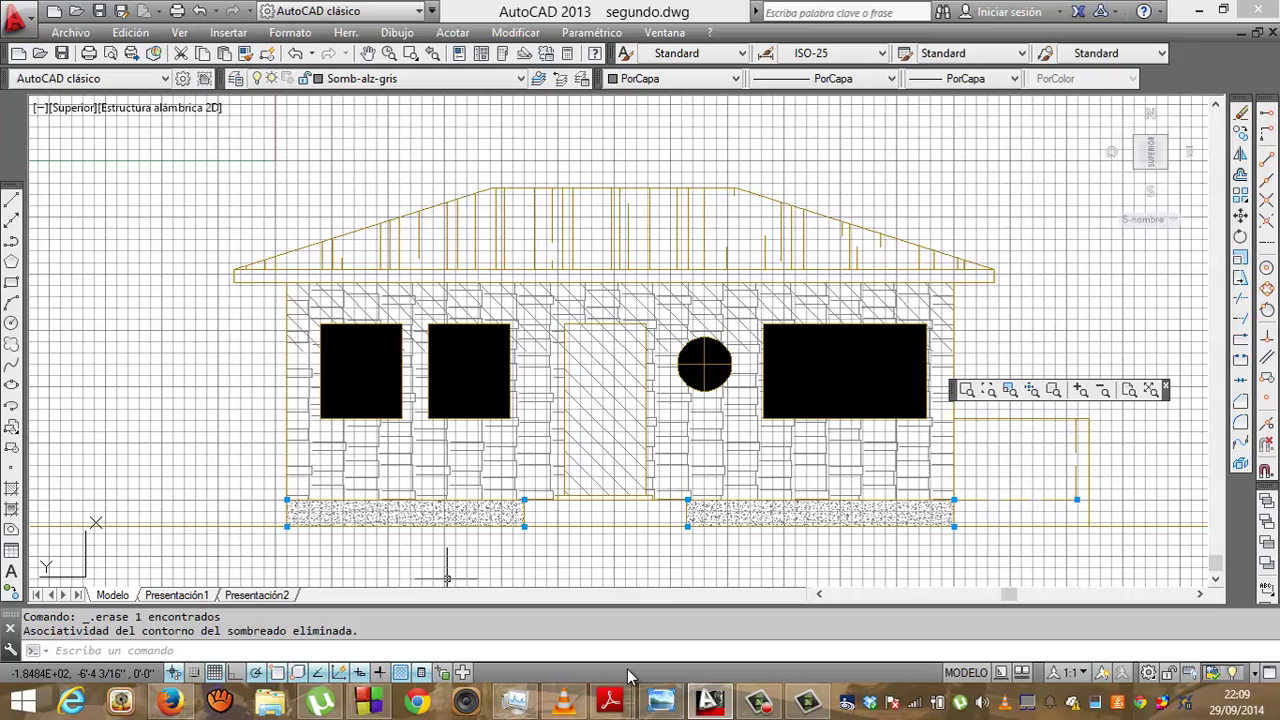
pyautogui.click(759, 702)
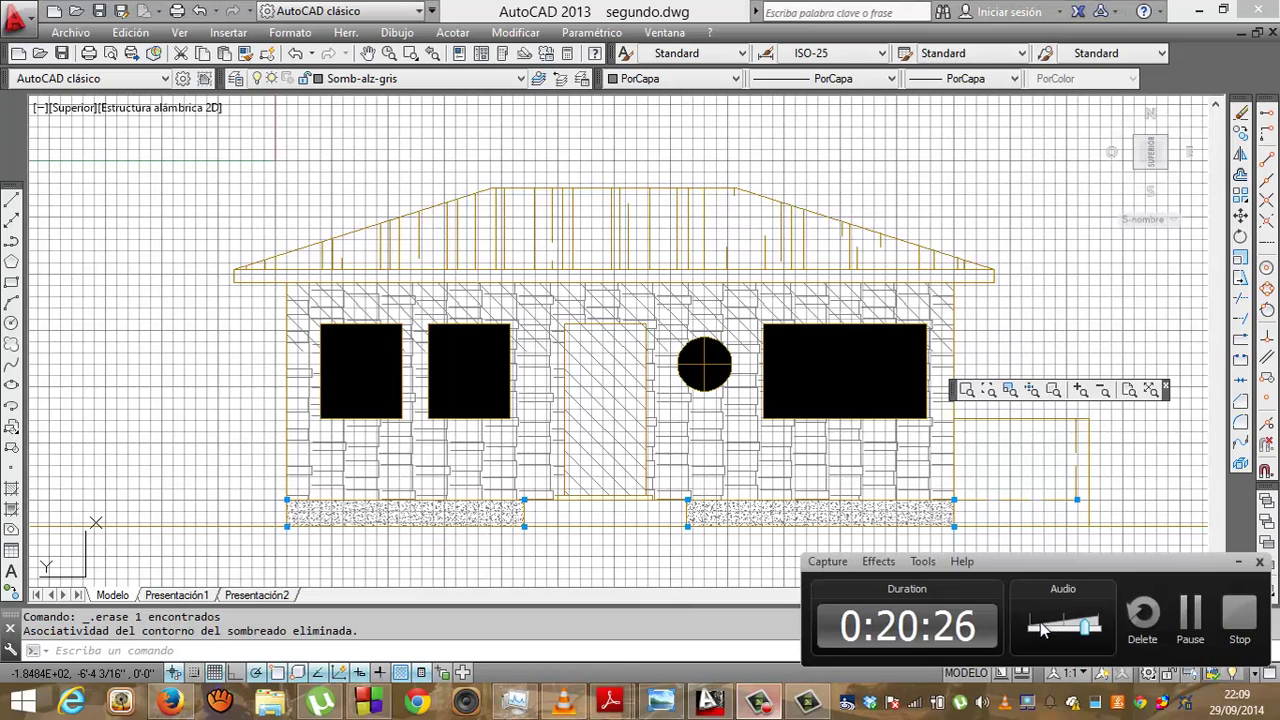